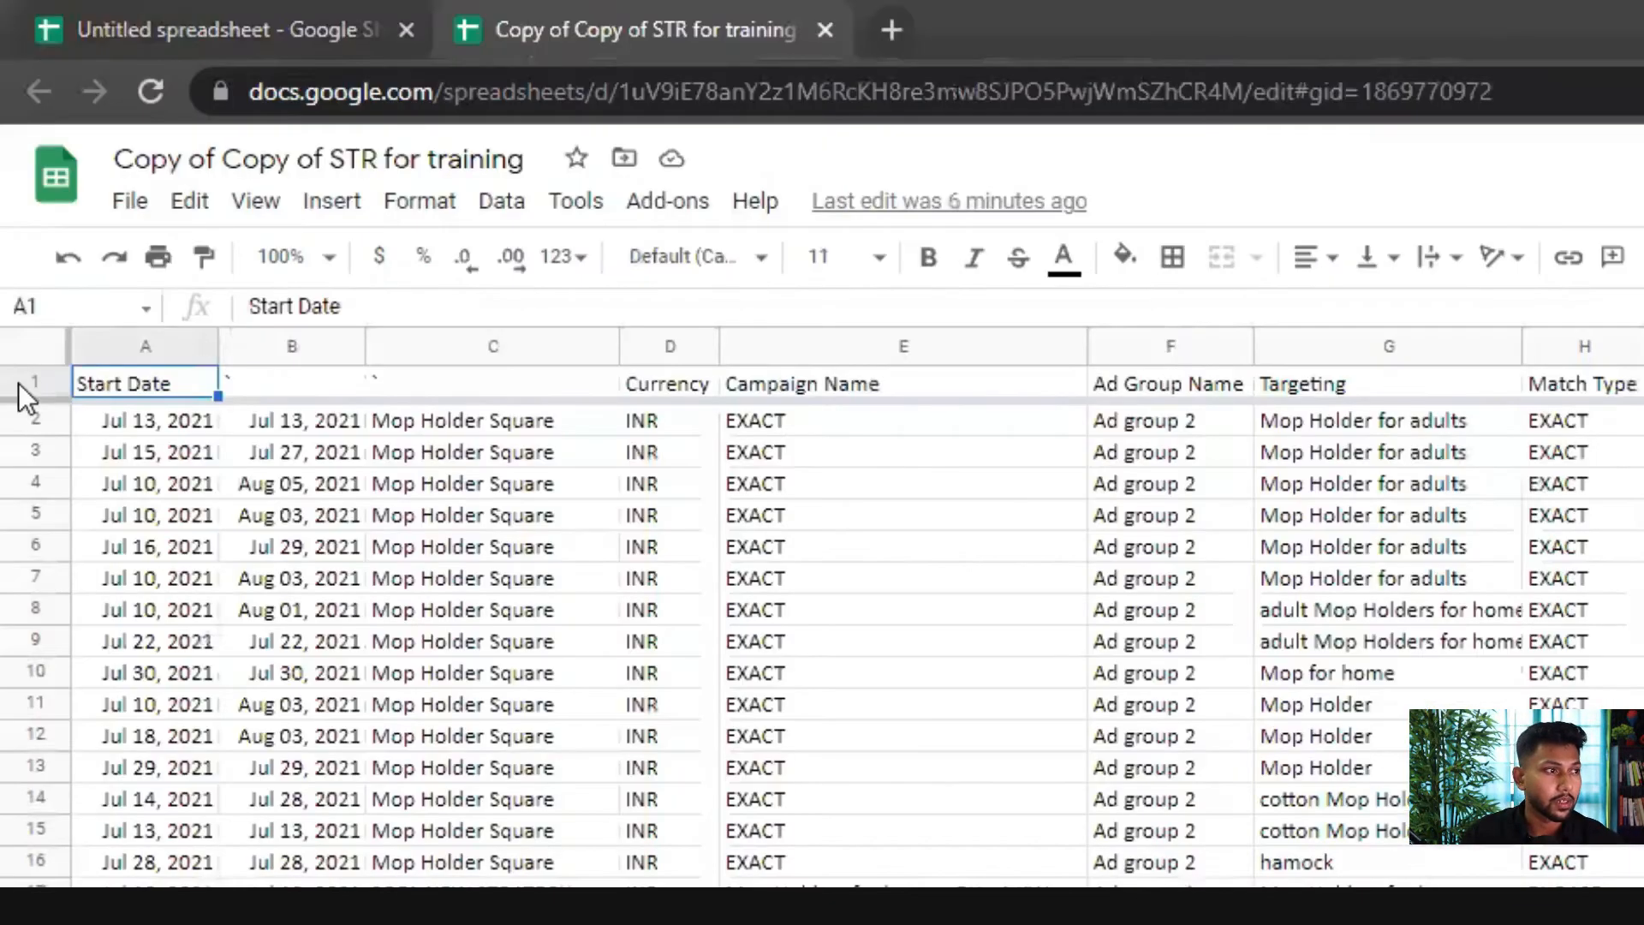
- Unfreeze the header row of the Sponsored Product Search Term sheet so that no rows are frozen
left_click(10, 187)
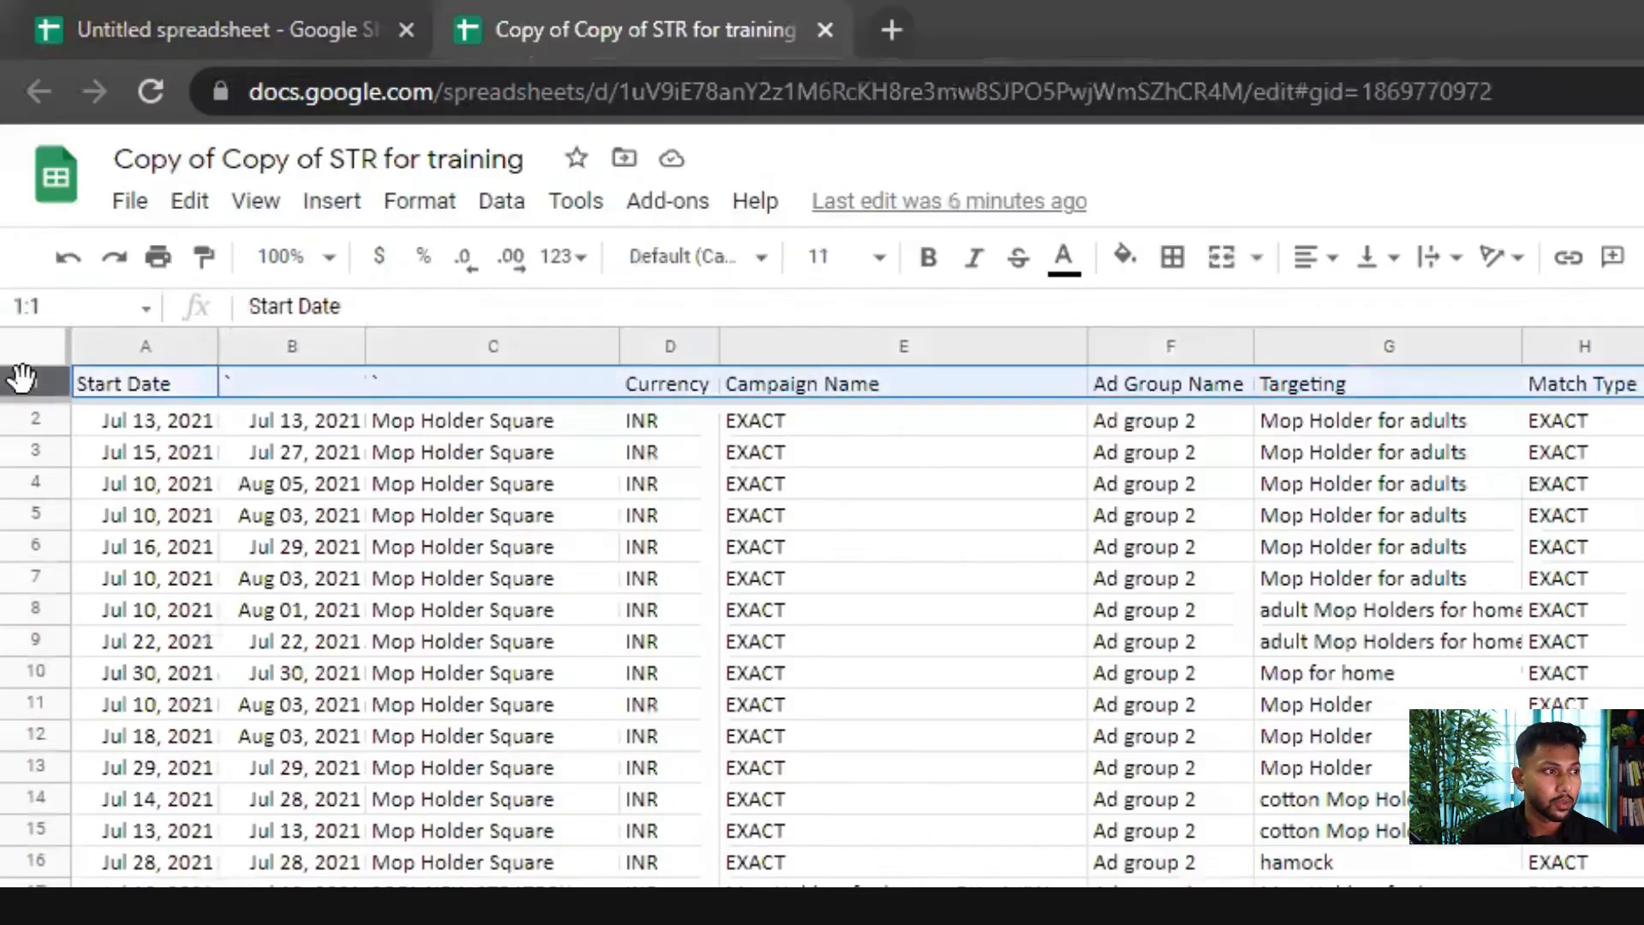
left_click(233, 210)
mouse_move(286, 265)
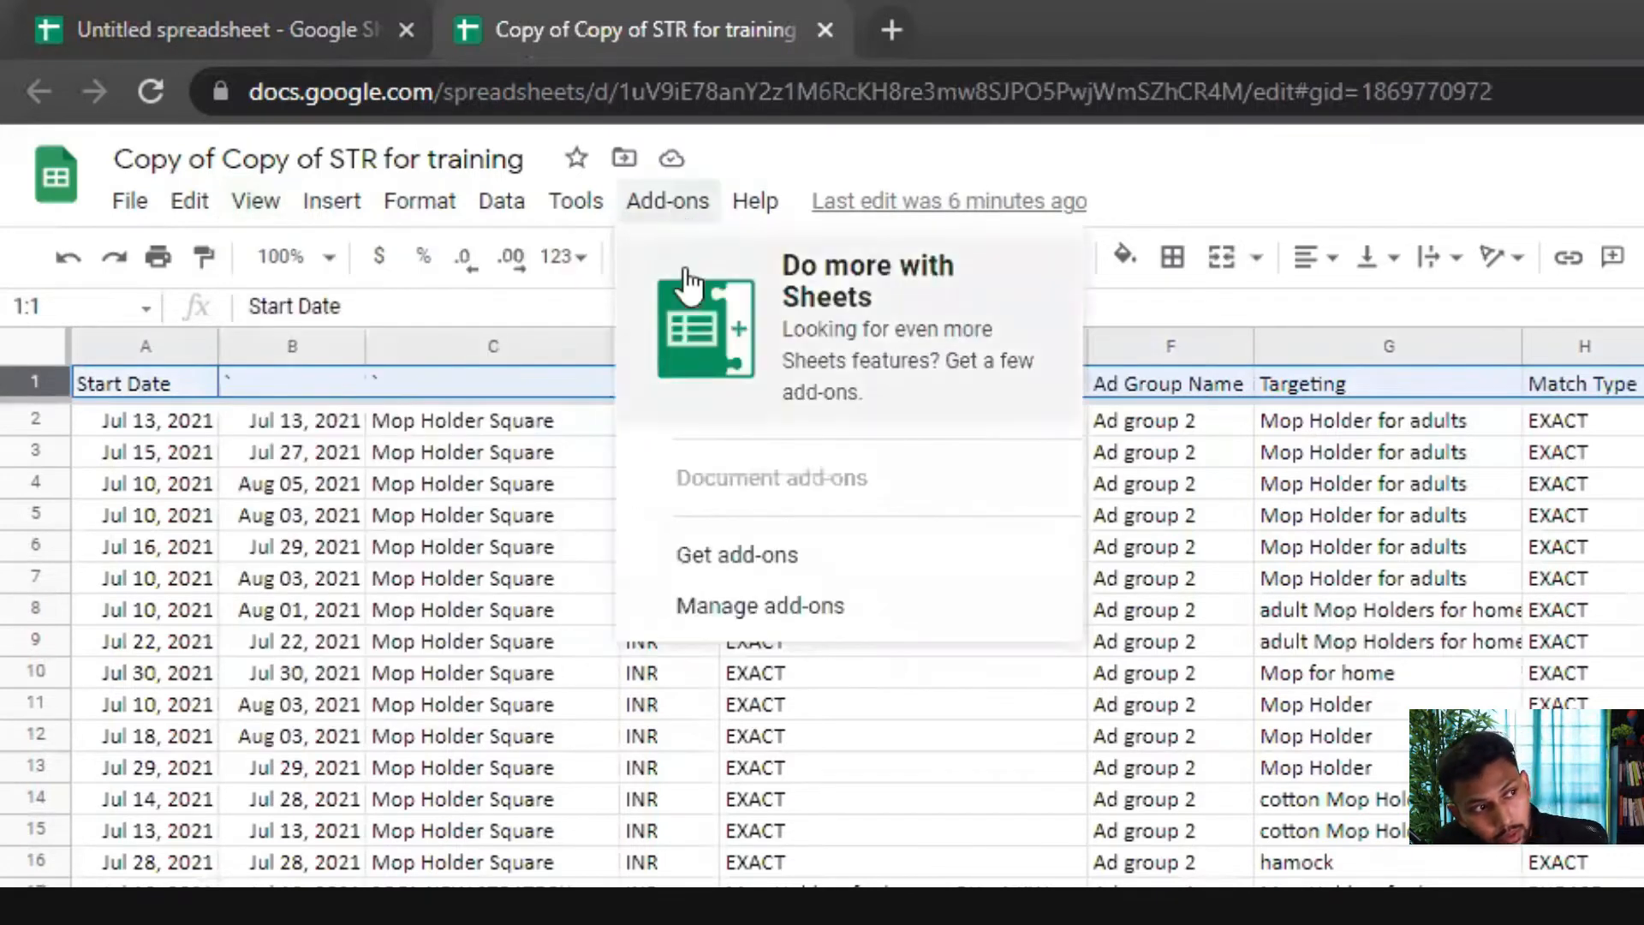
mouse_move(234, 209)
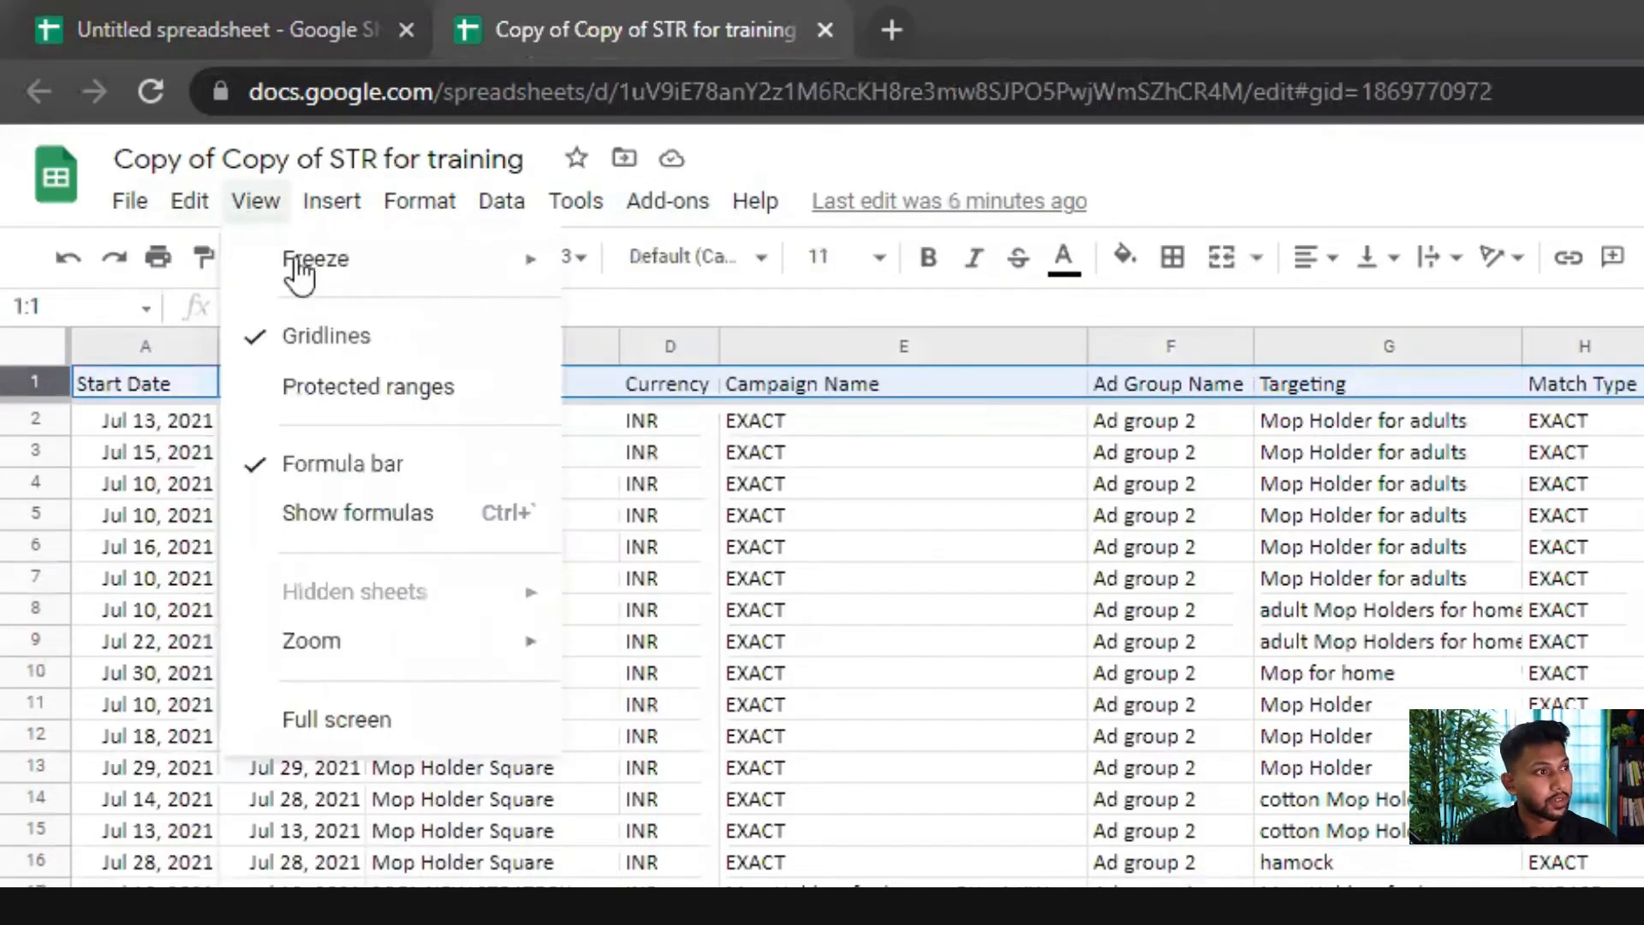
mouse_move(548, 274)
left_click(619, 274)
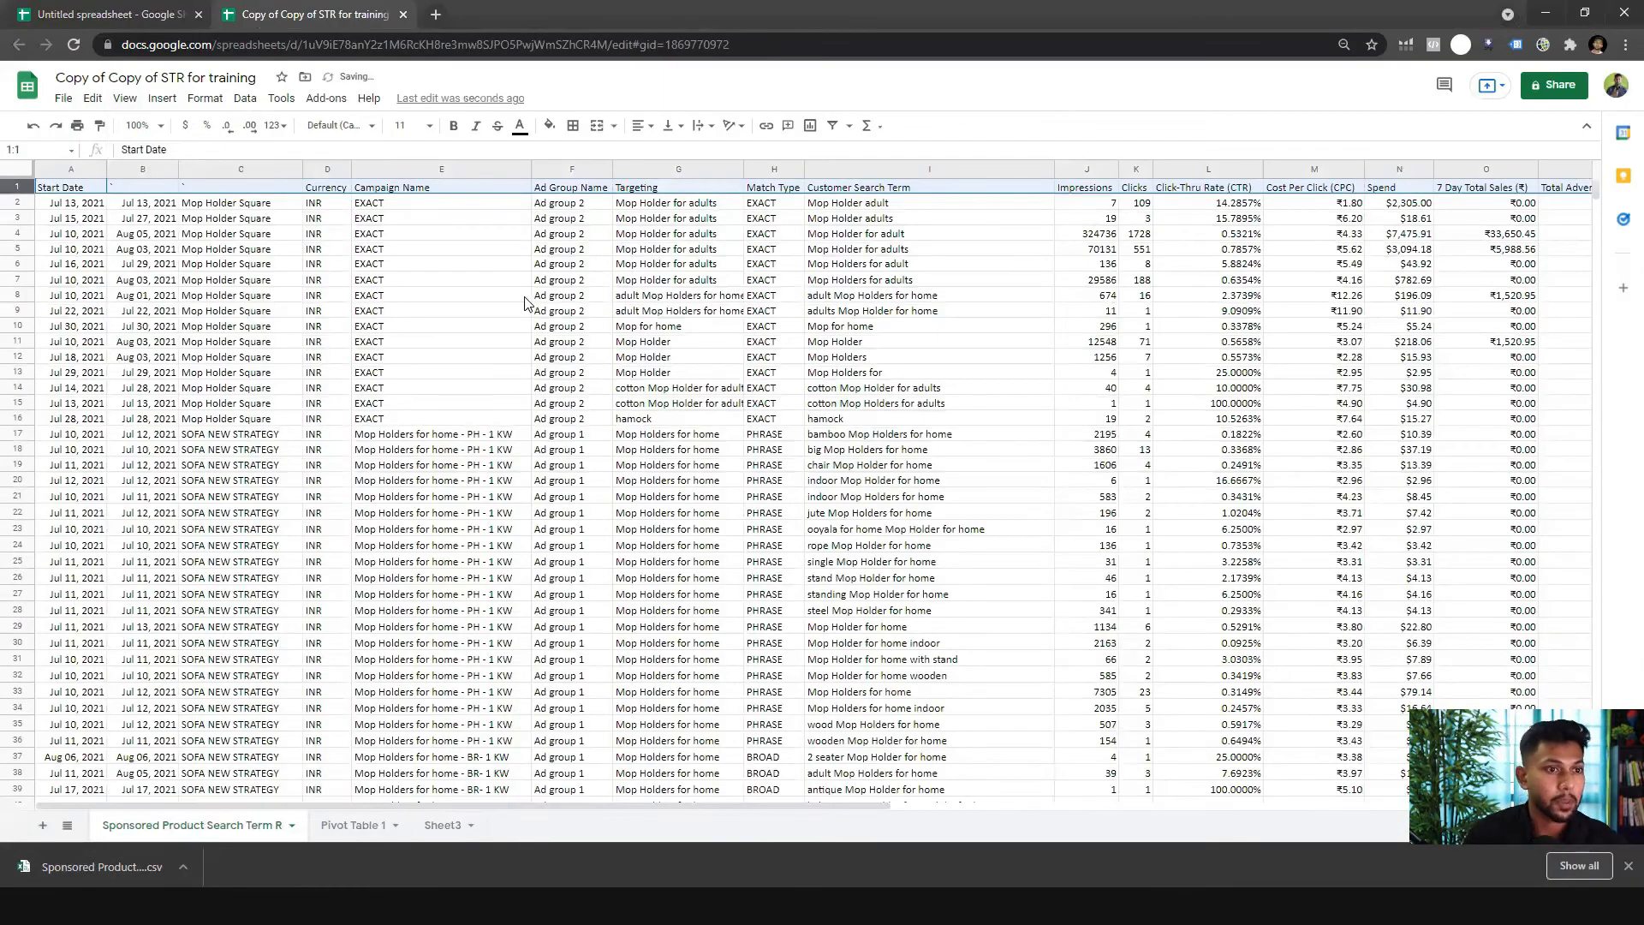
- Create a pivot table in a new sheet from the search term data range A1:X8496
left_click(525, 300)
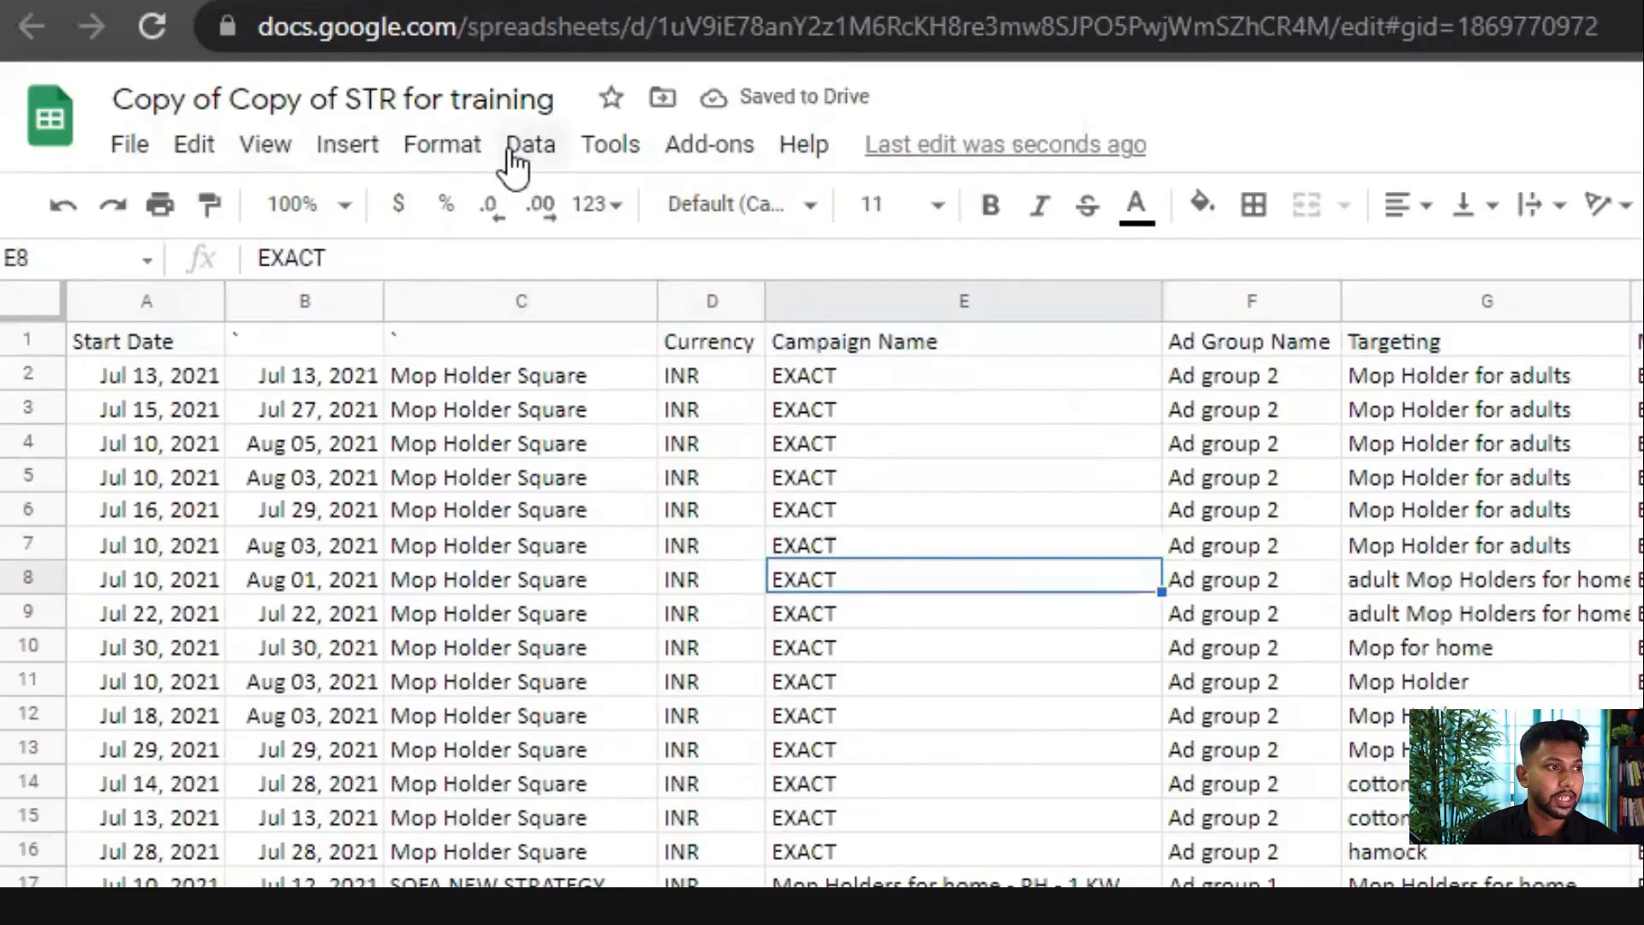
left_click(245, 97)
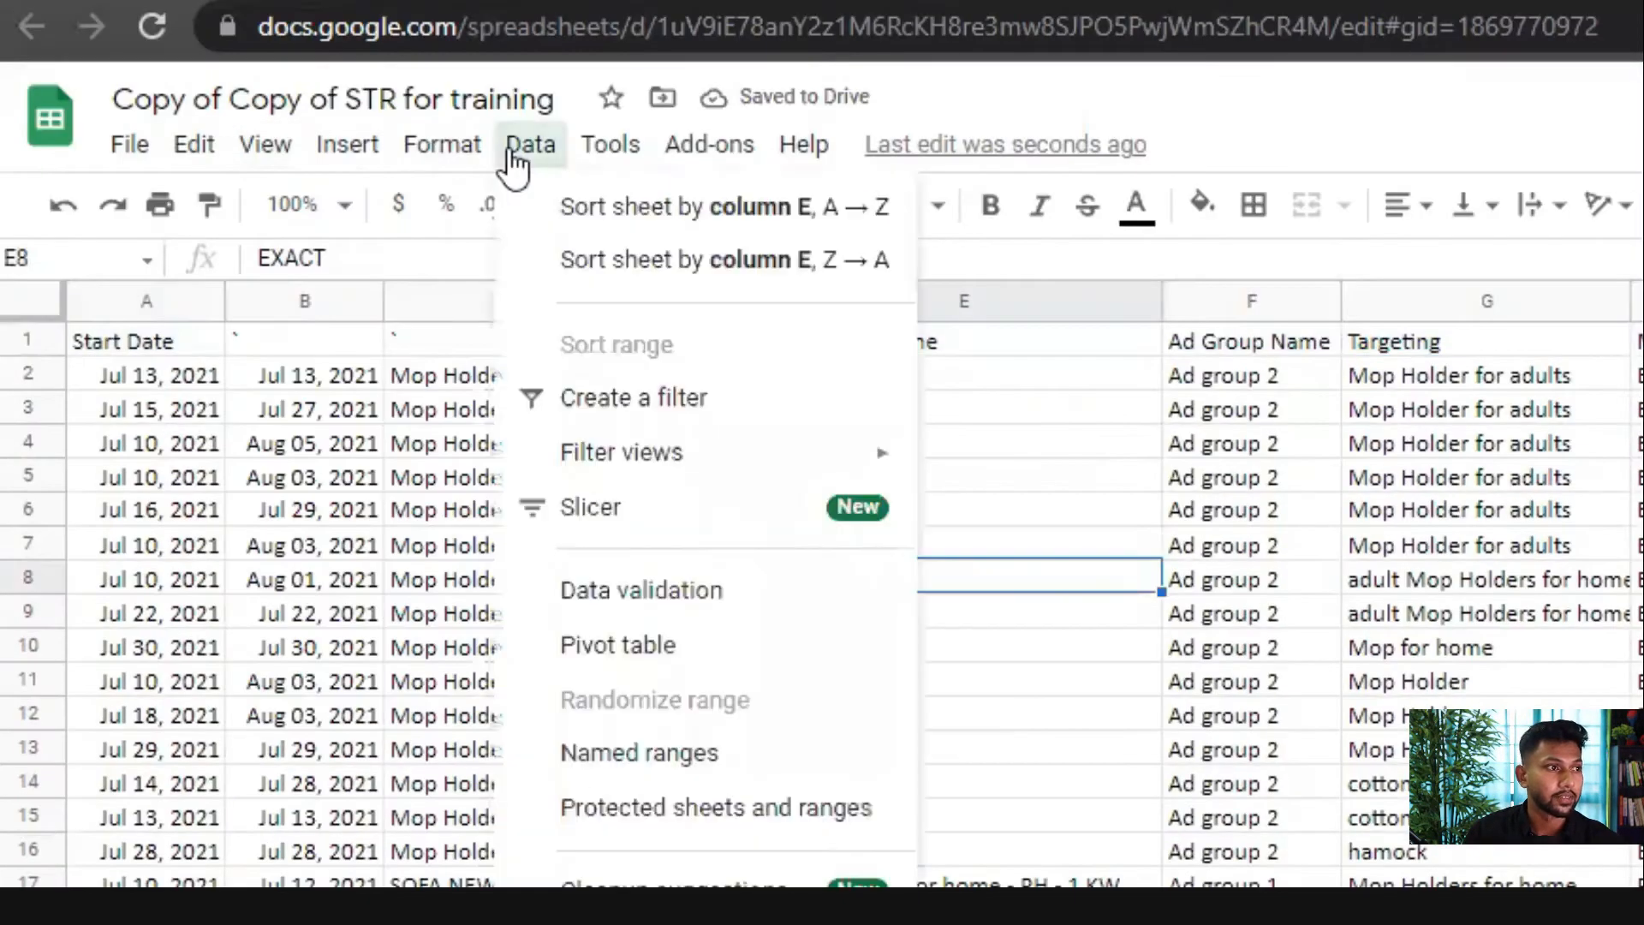
left_click(630, 646)
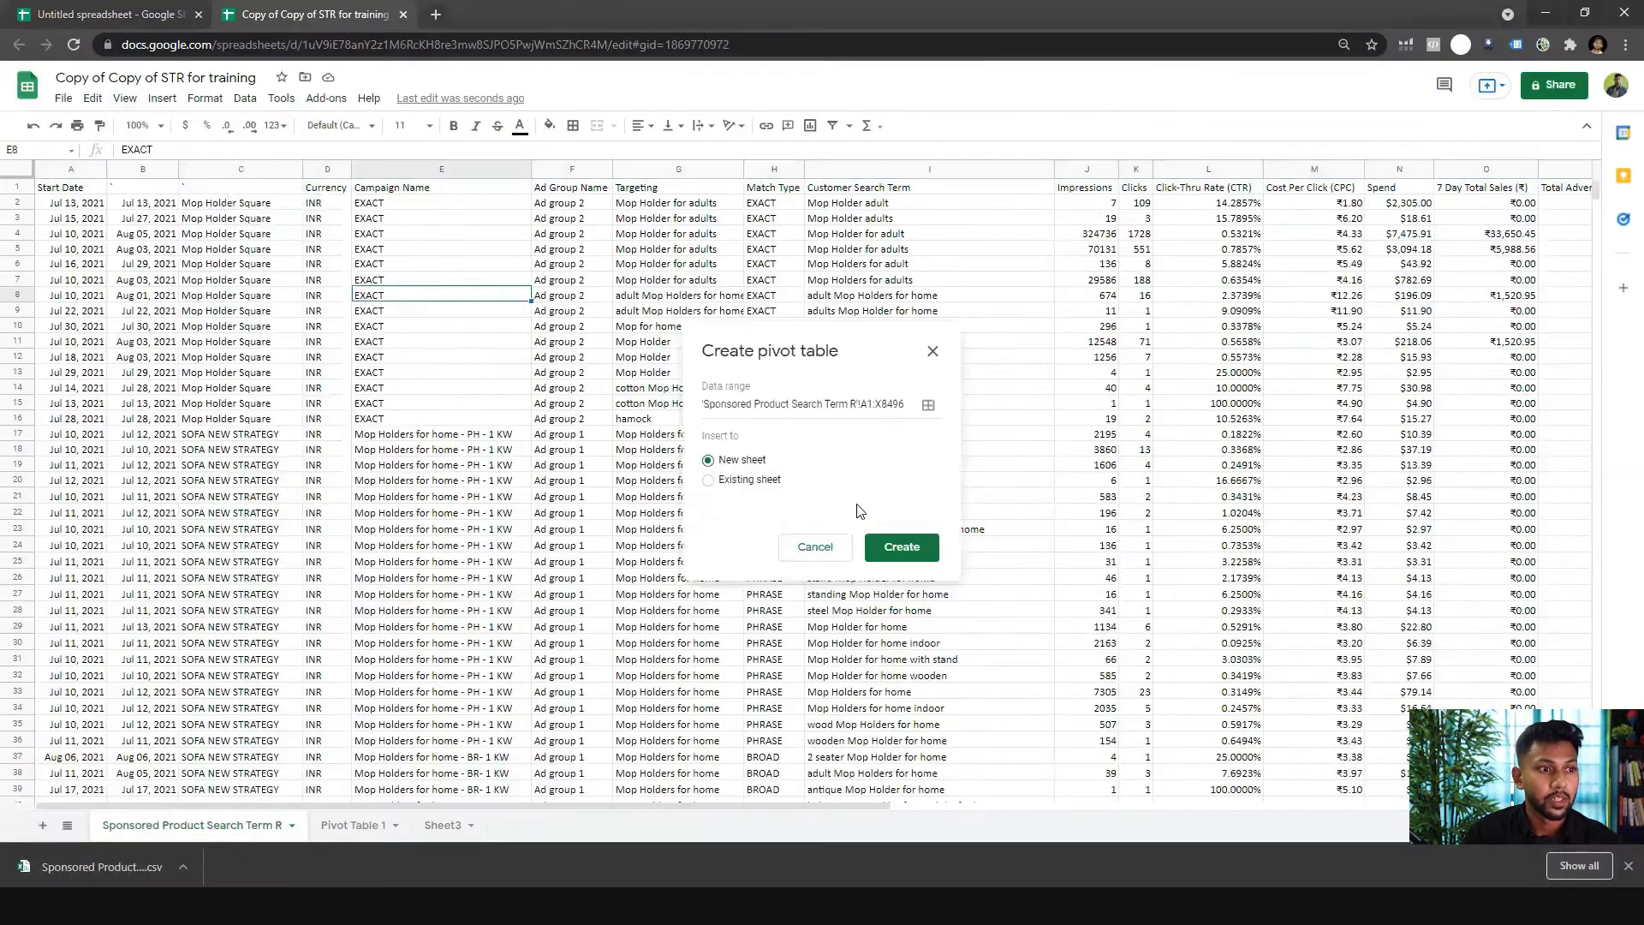
left_click(880, 547)
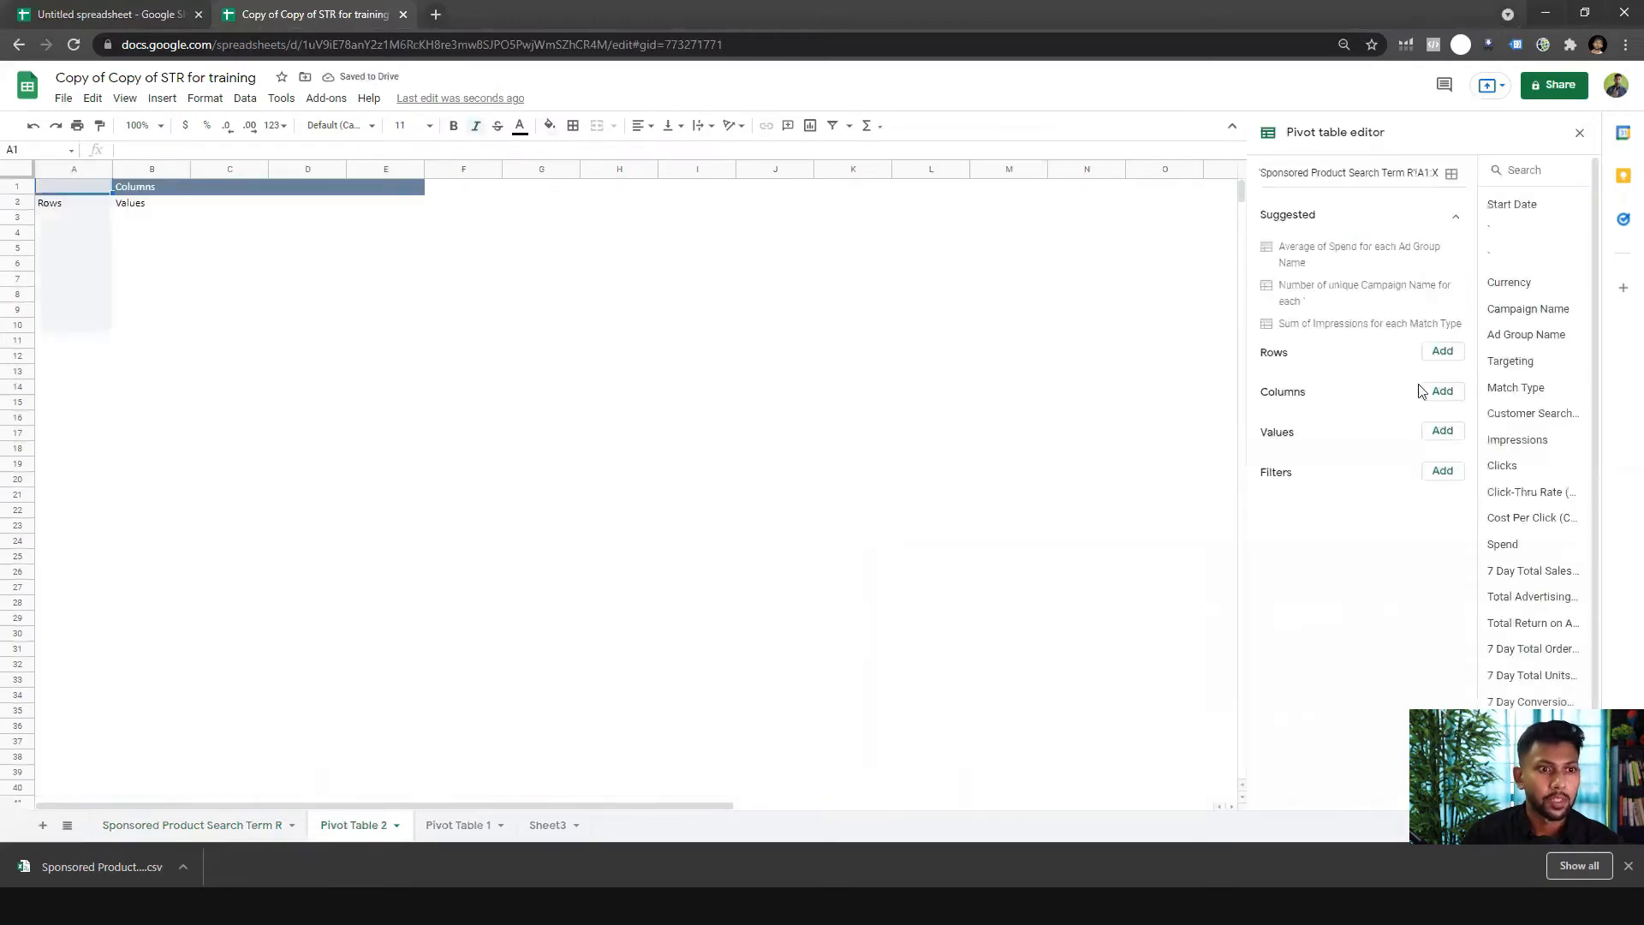
left_click(1454, 352)
left_click(1458, 348)
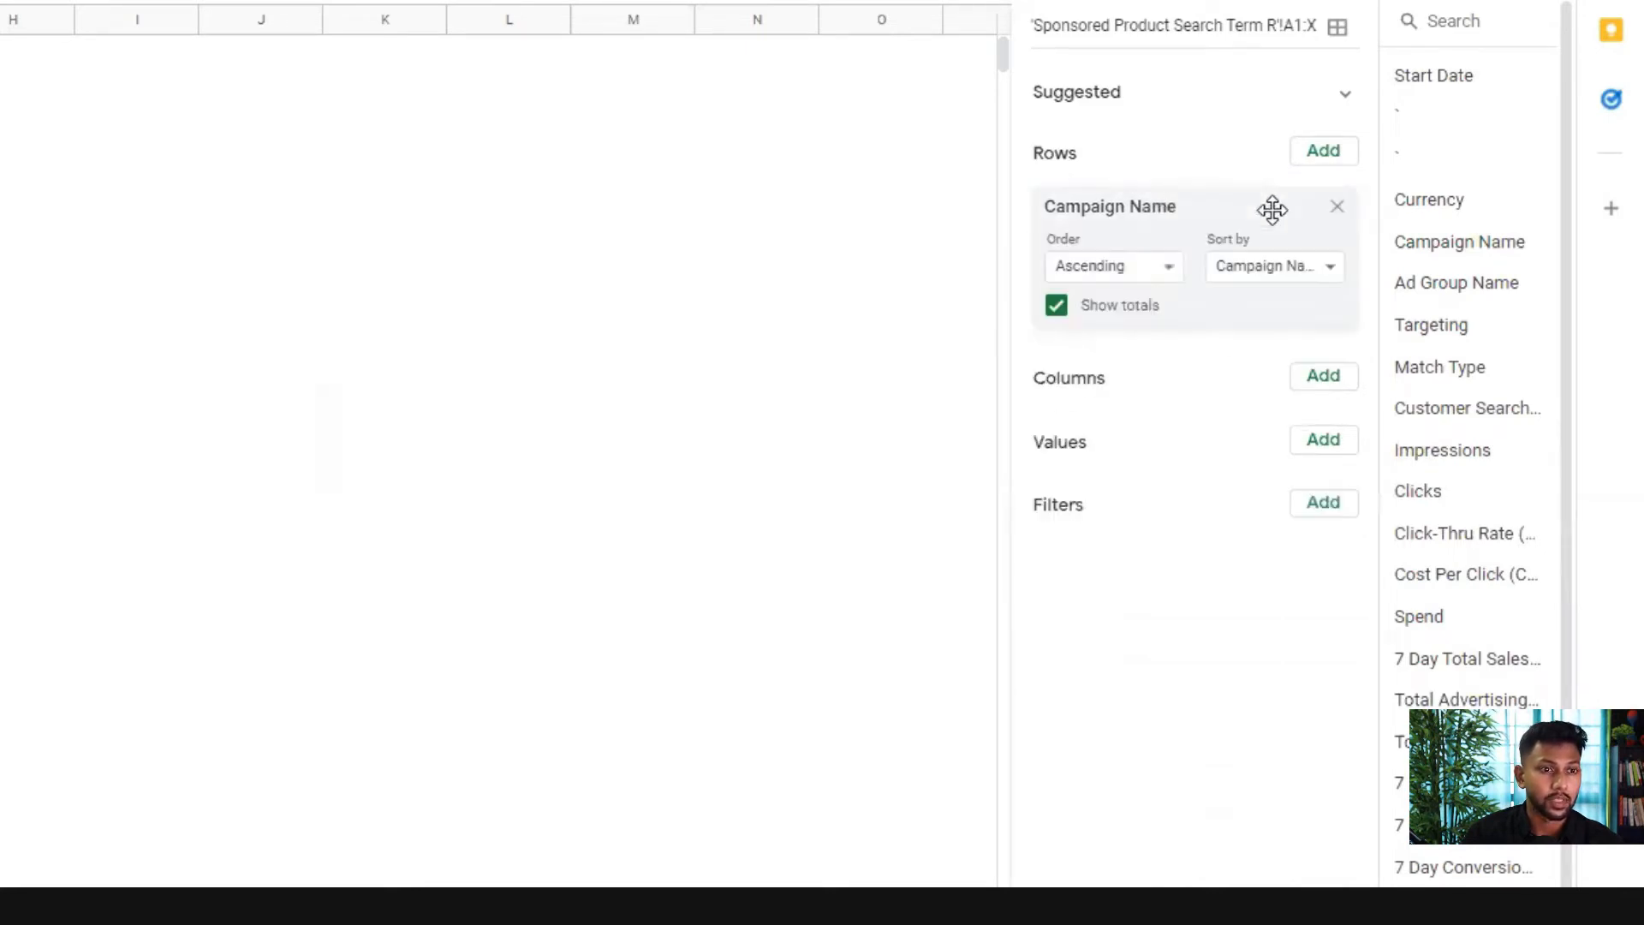
left_click(1337, 209)
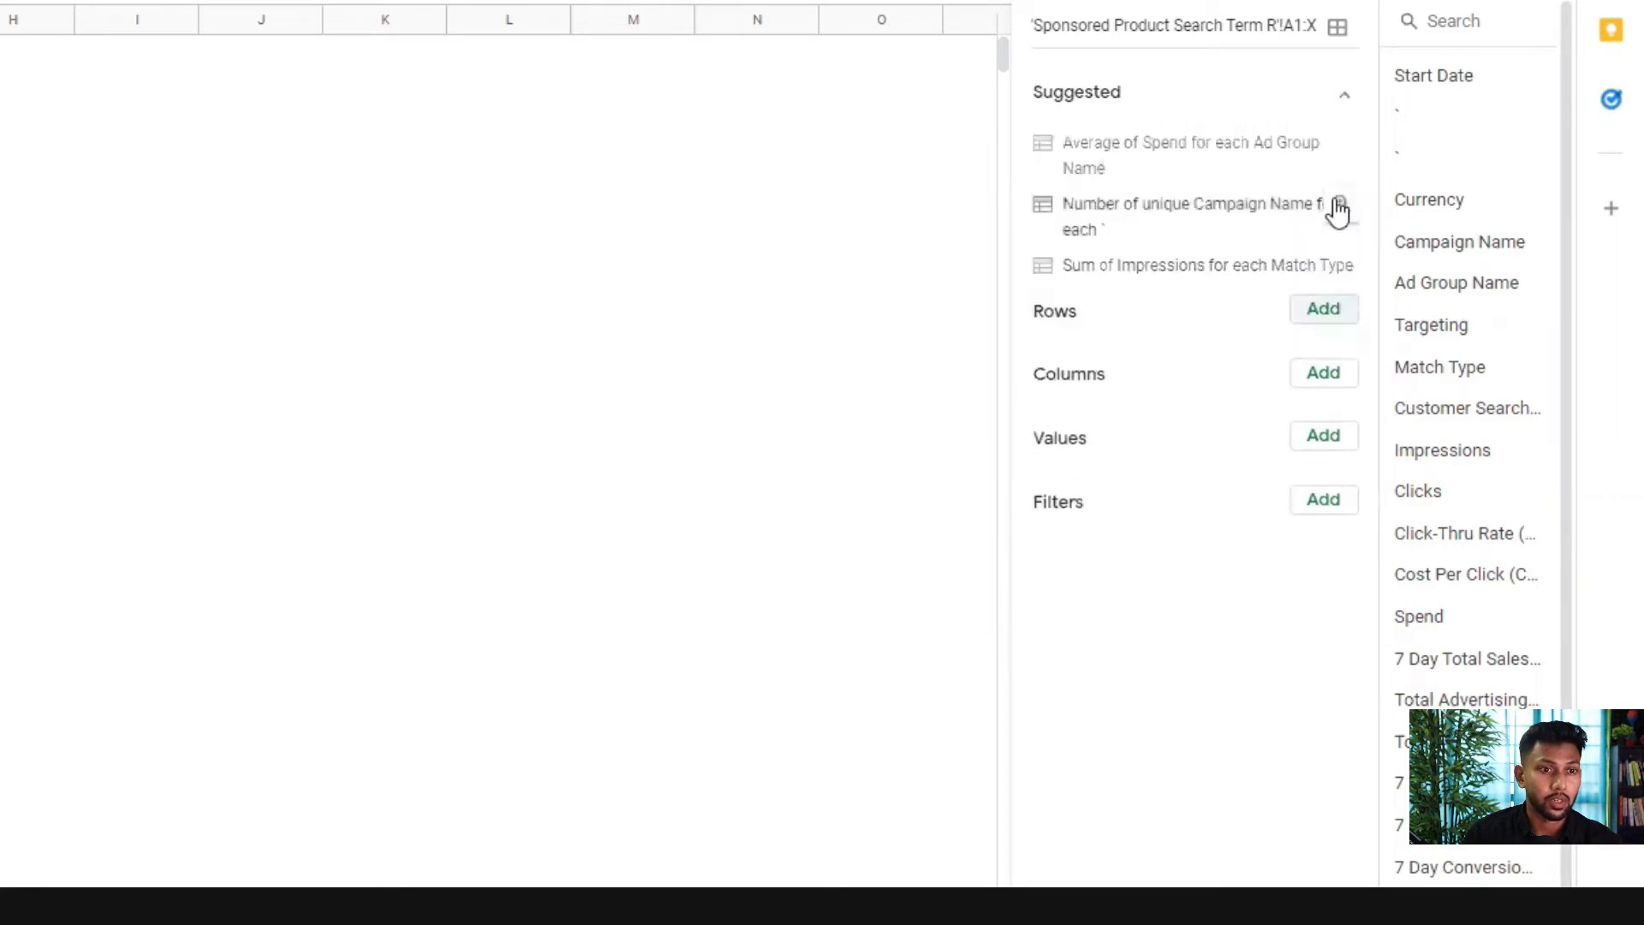
- Add Customer Search Term as the pivot table's row field and Impressions as a value
left_click(1318, 307)
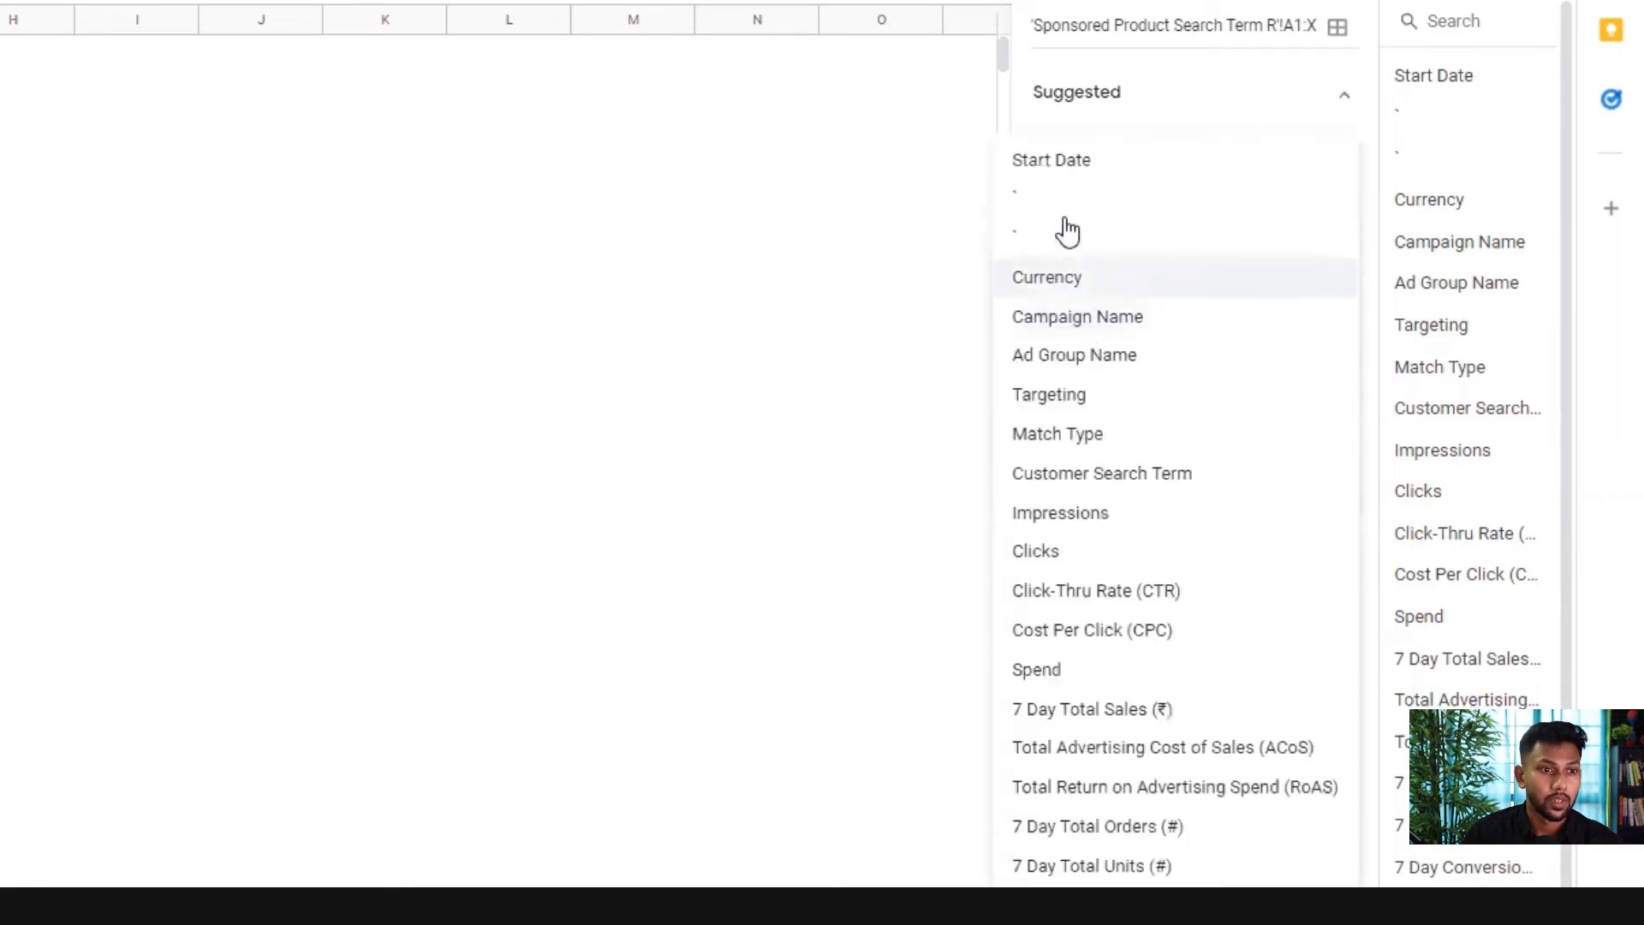
left_click(1078, 474)
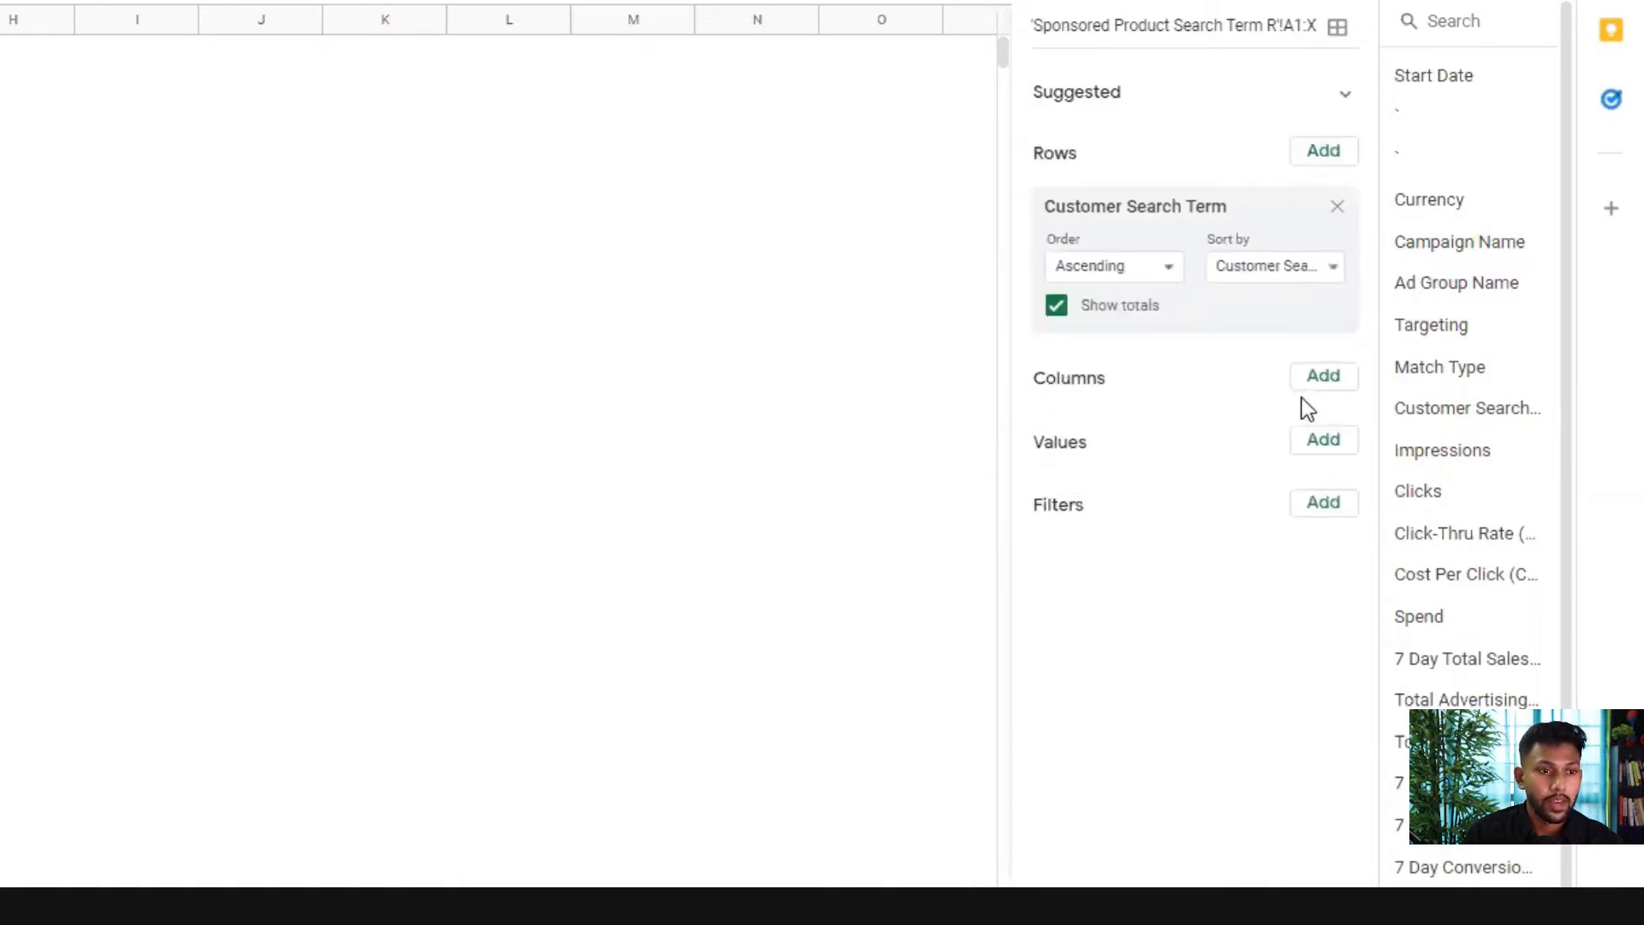
left_click(1323, 441)
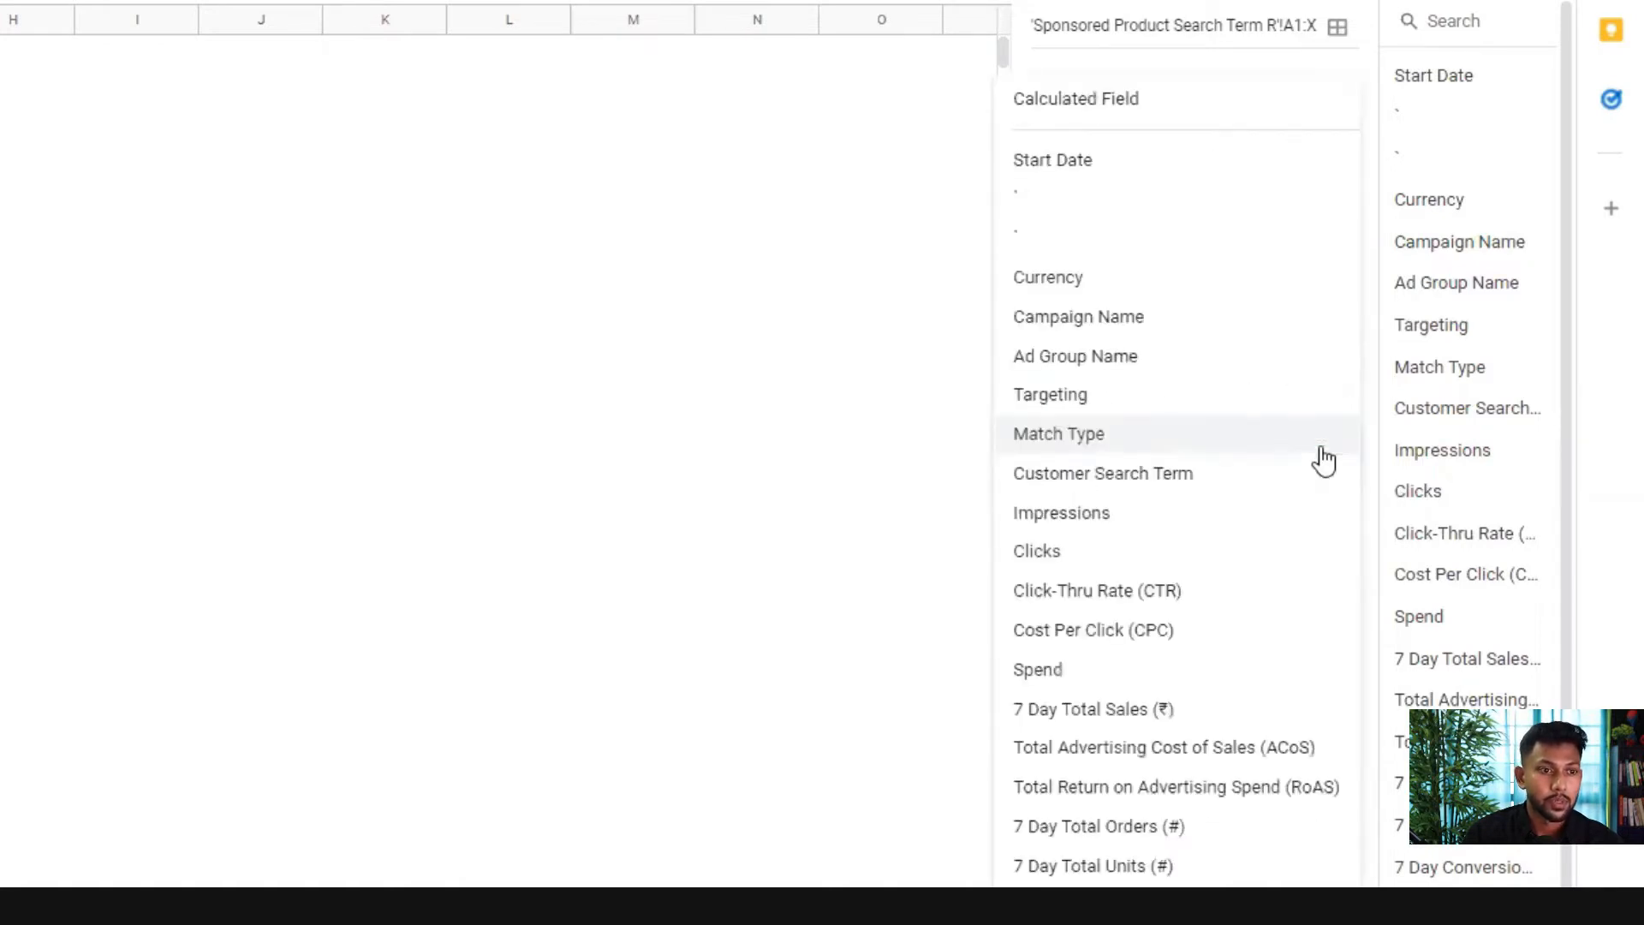
left_click(1086, 516)
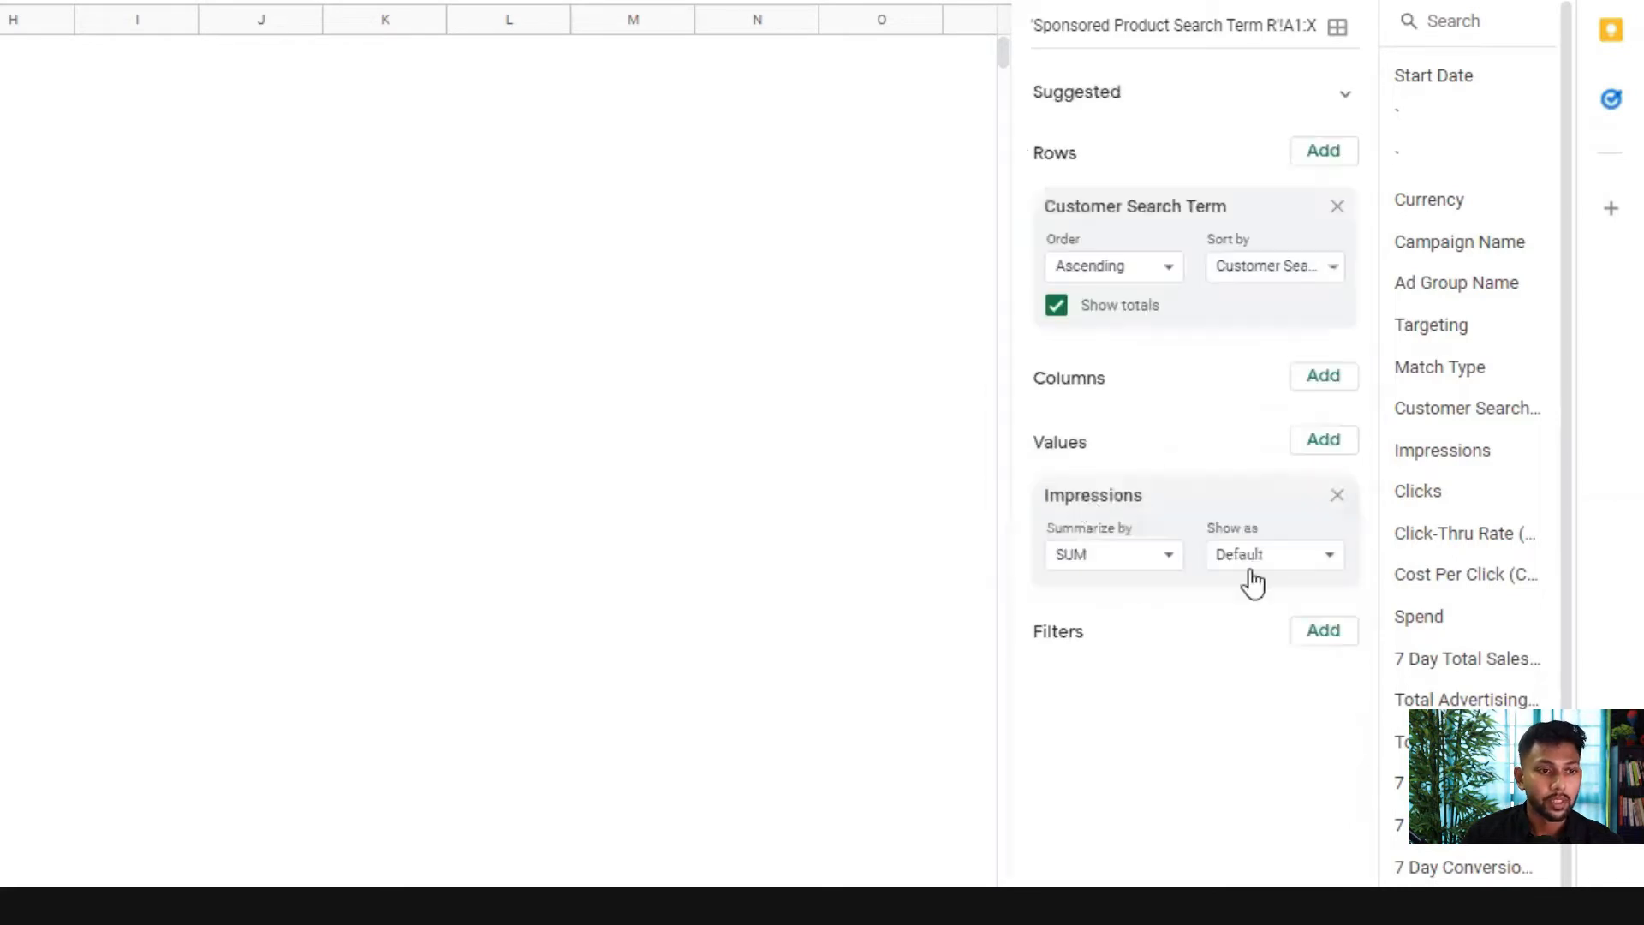
- Add Clicks, Click-Thru Rate (CTR) and Cost Per Click (CPC) as further pivot table values
left_click(1330, 445)
left_click(1150, 552)
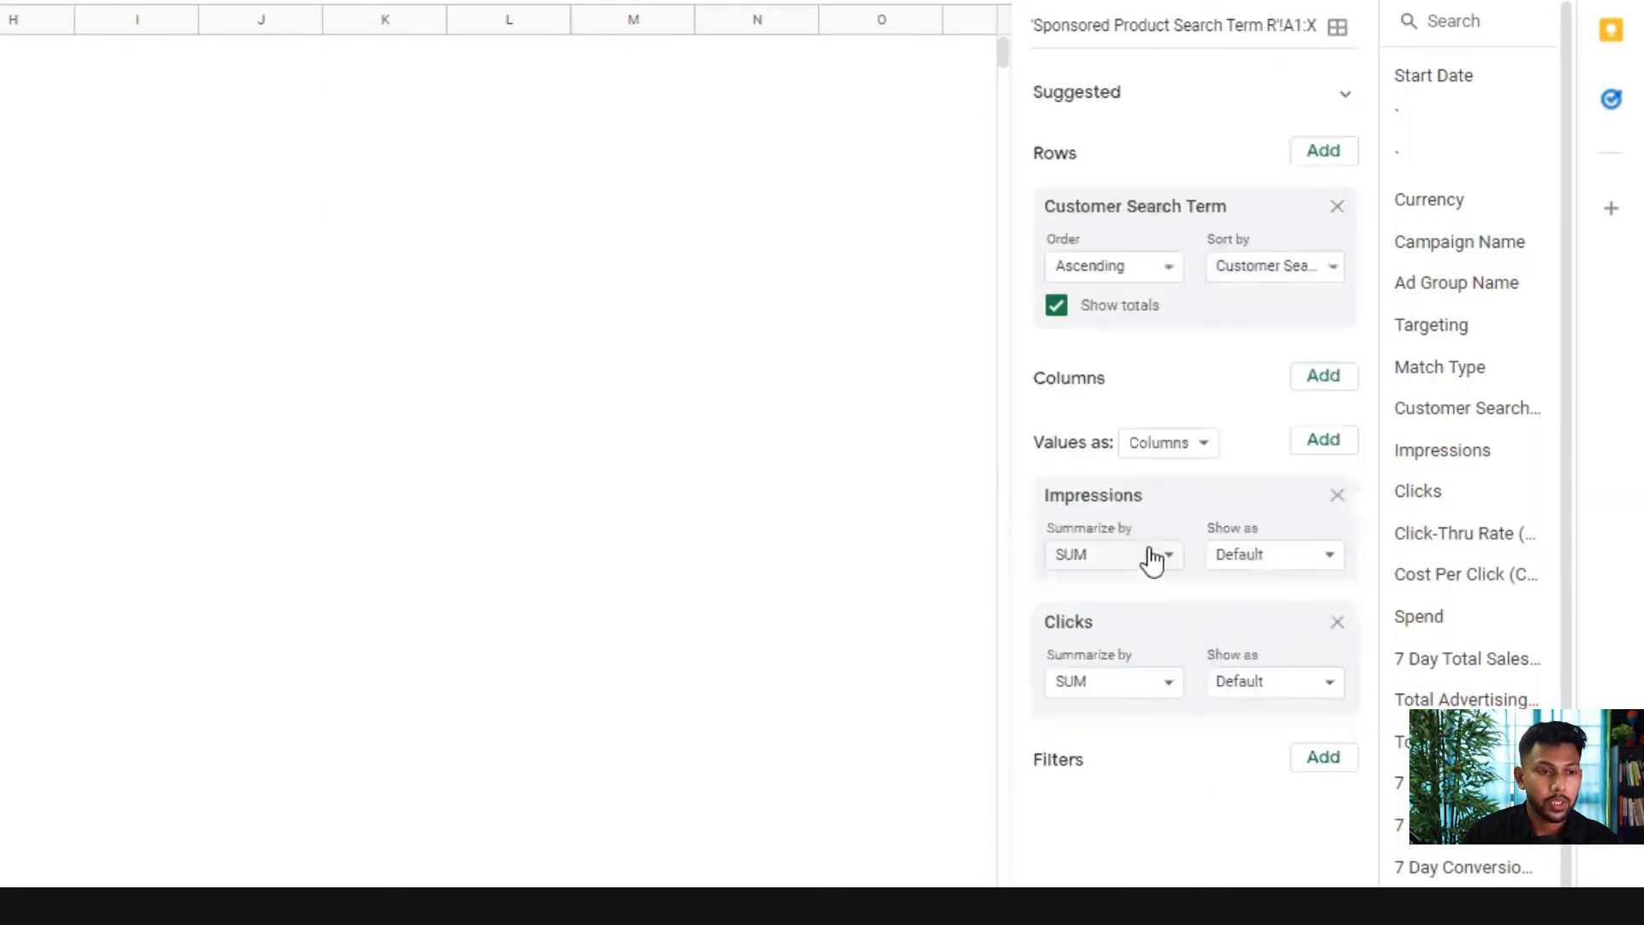
left_click(1325, 450)
left_click(1193, 589)
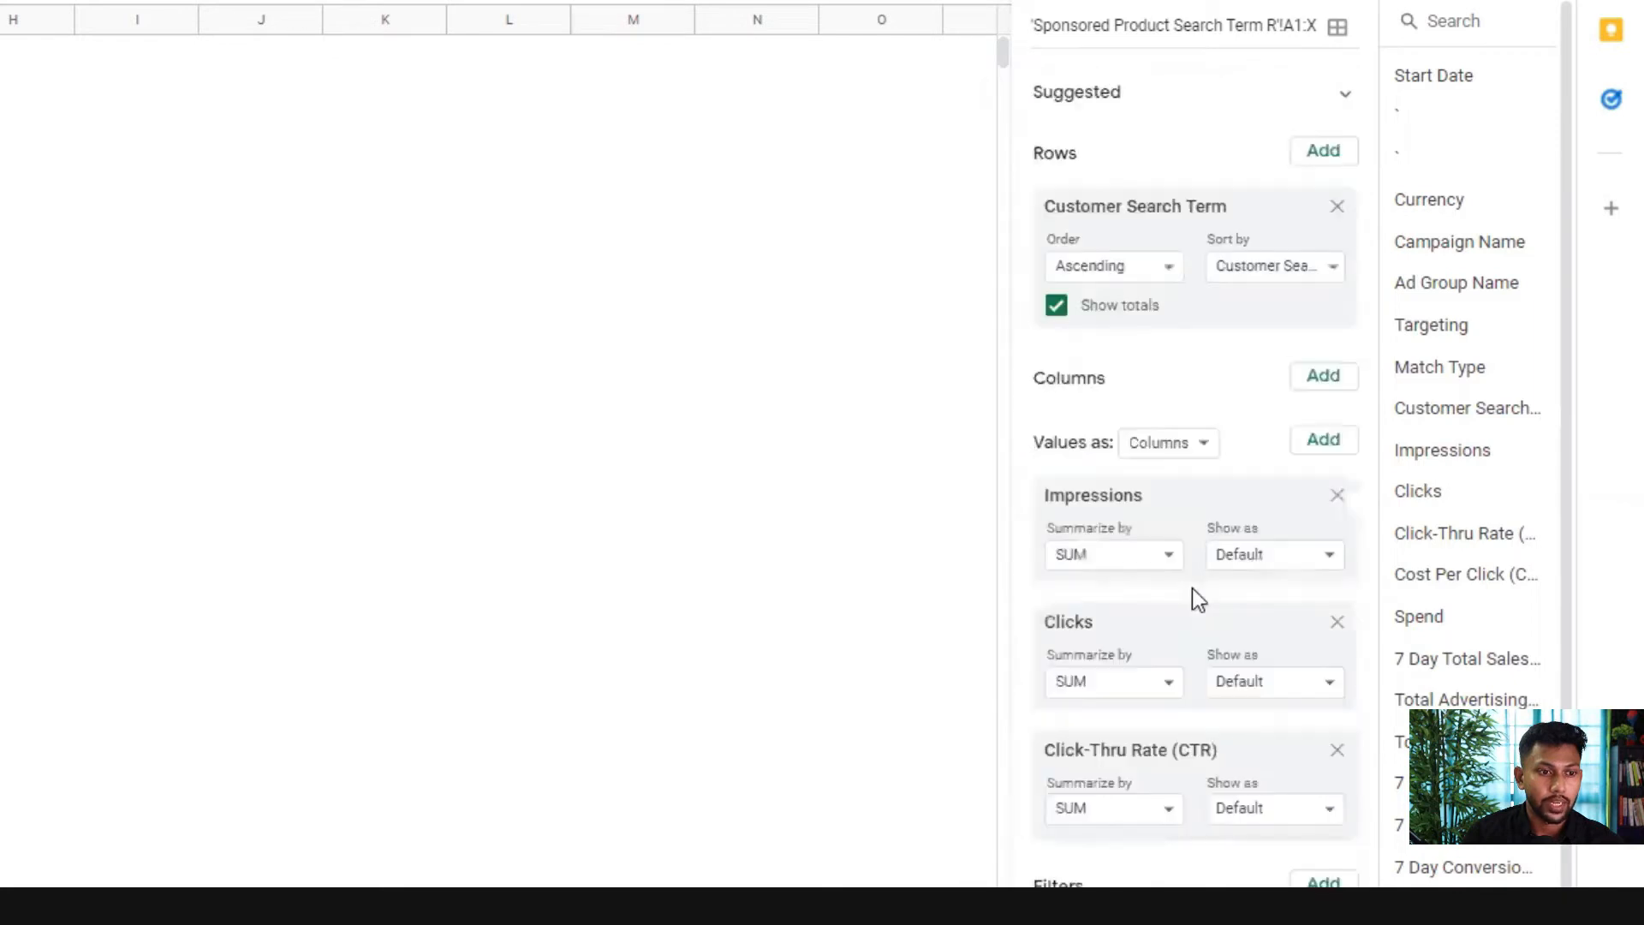
left_click(1323, 443)
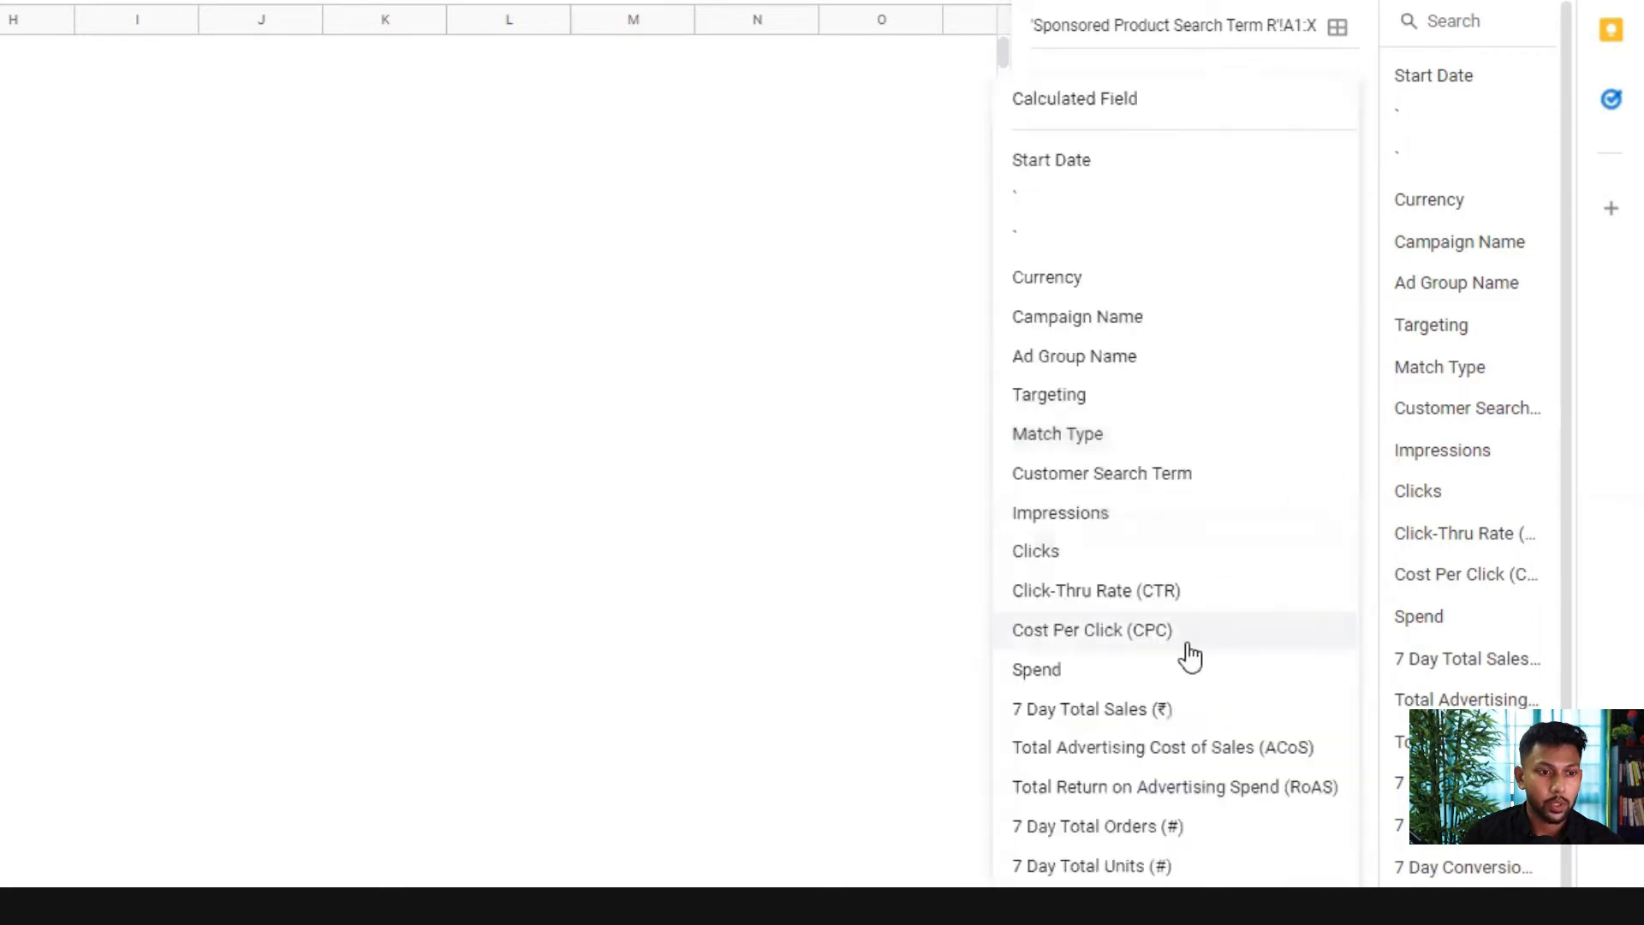
left_click(1188, 644)
- Add 7 Day Total Orders (#) and Total Advertising Cost of Sales (ACoS) to the pivot table values
left_click(1328, 441)
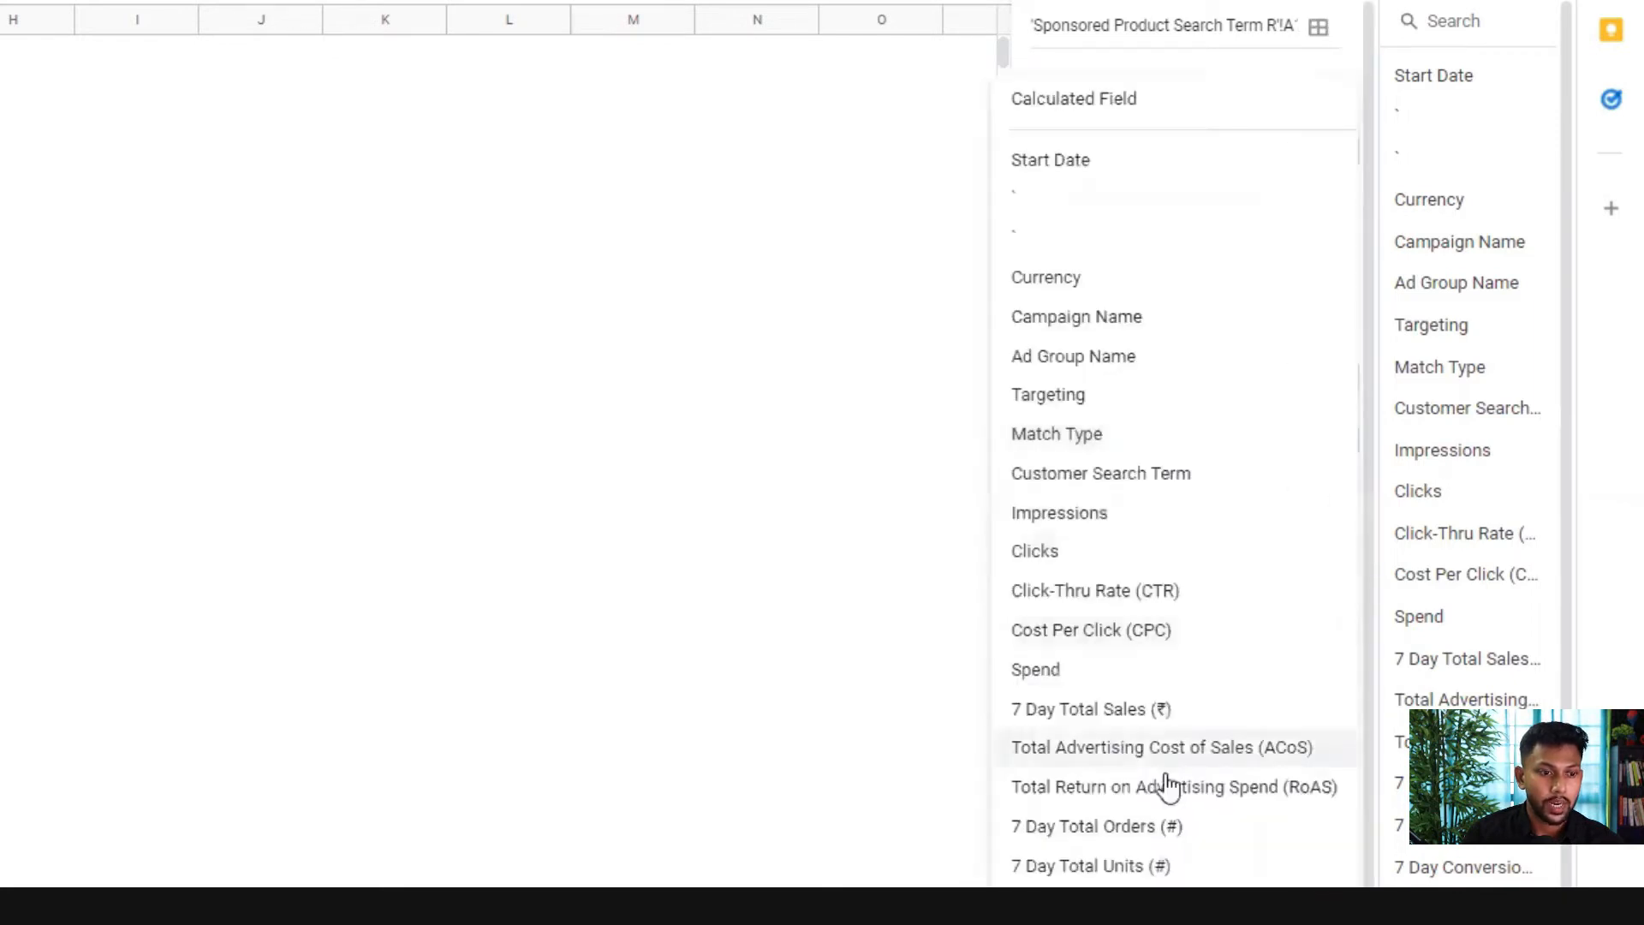
left_click(1158, 827)
left_click(1351, 221)
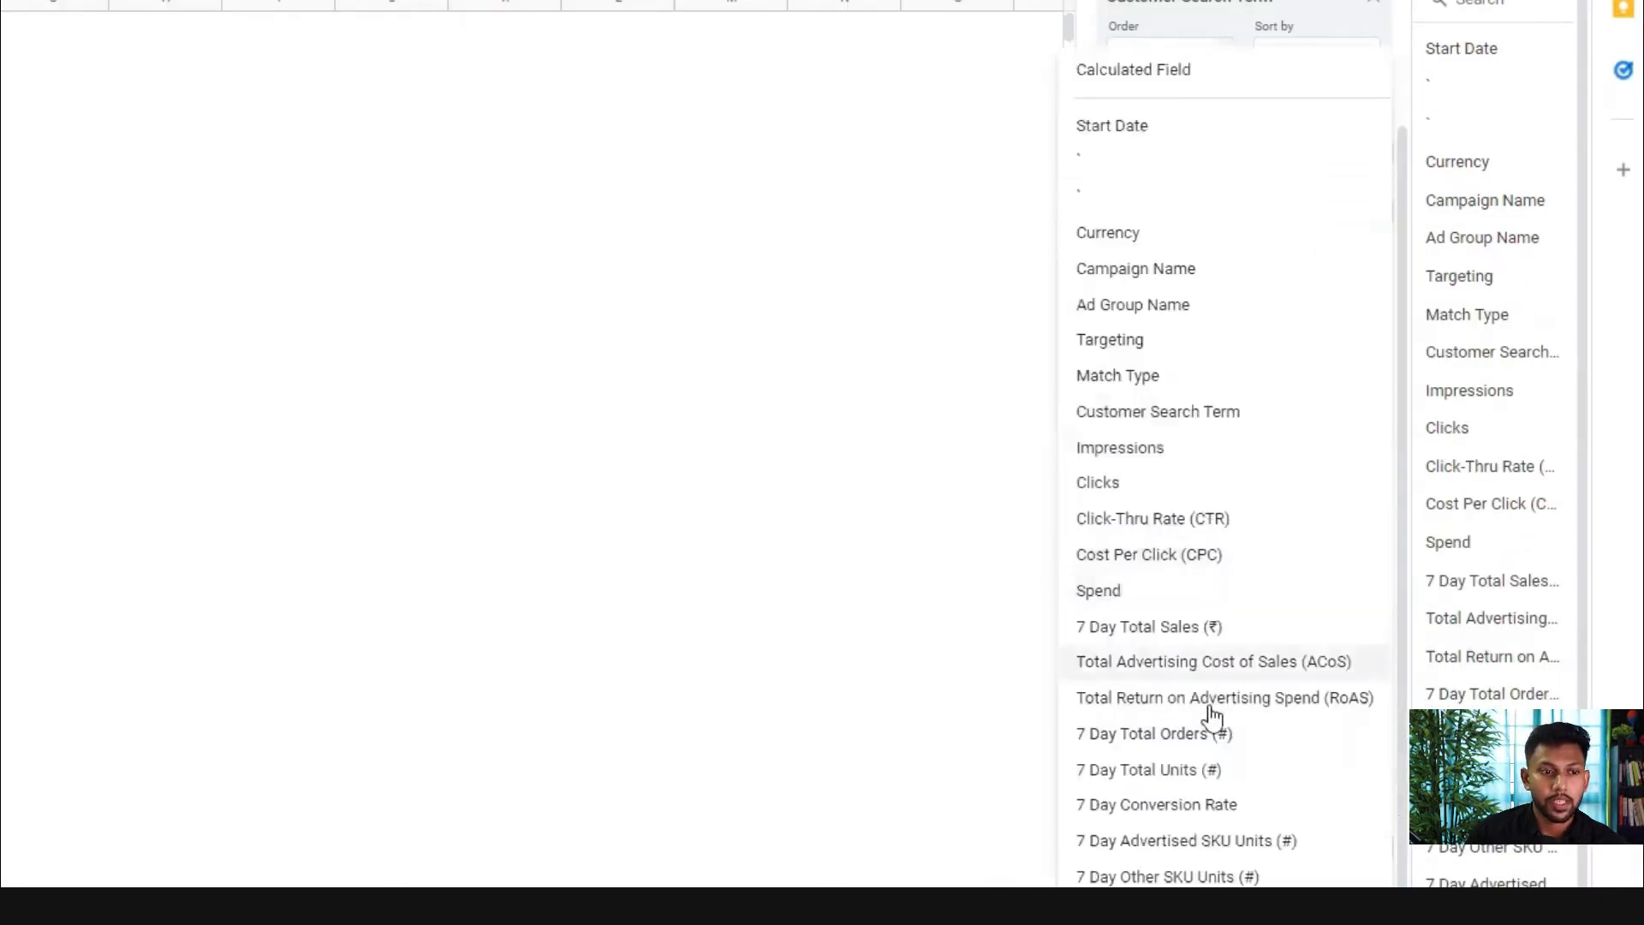
left_click(1238, 662)
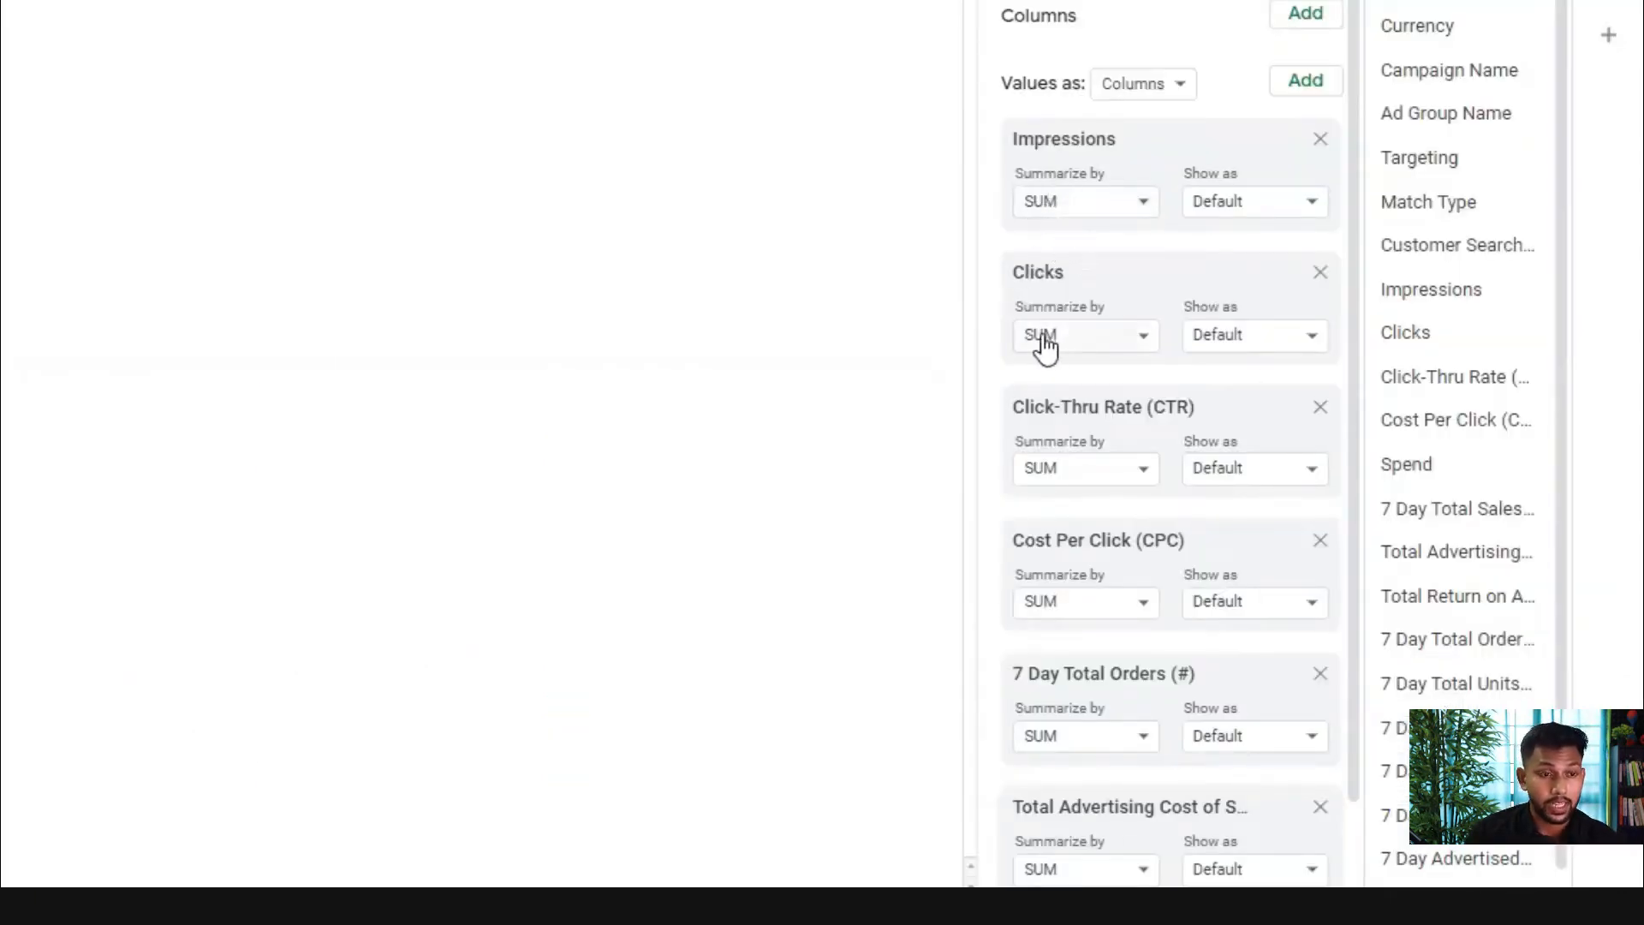
- Summarize the Click-Thru Rate, Cost Per Click and Total Advertising Cost of Sales values by AVERAGE
left_click(1079, 471)
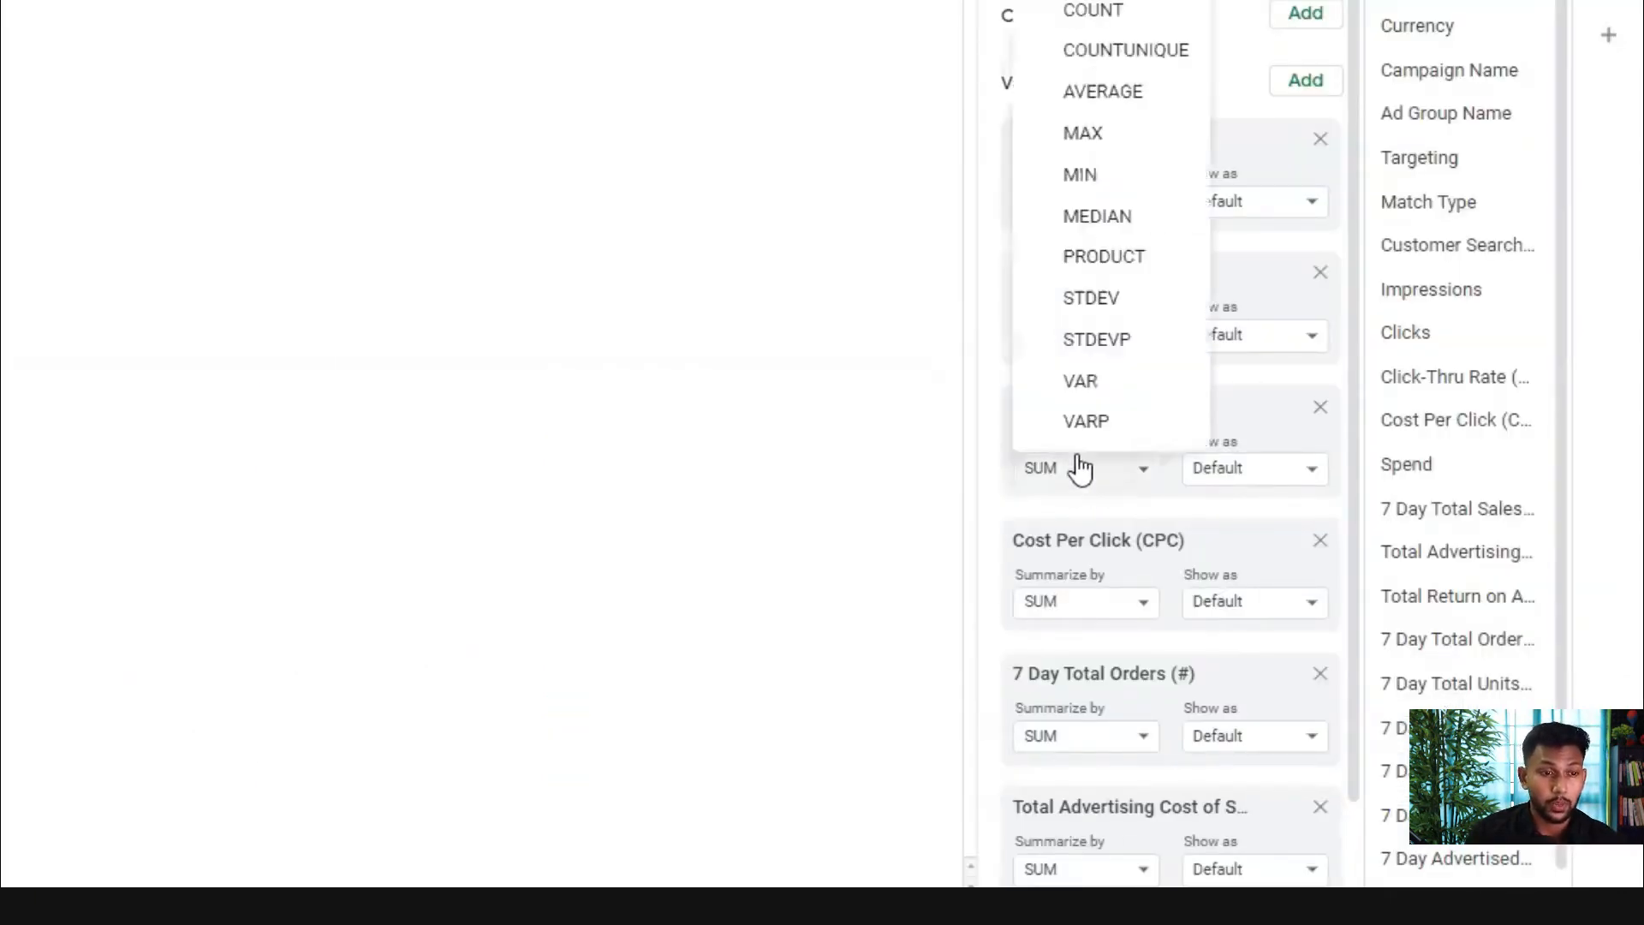
left_click(1070, 95)
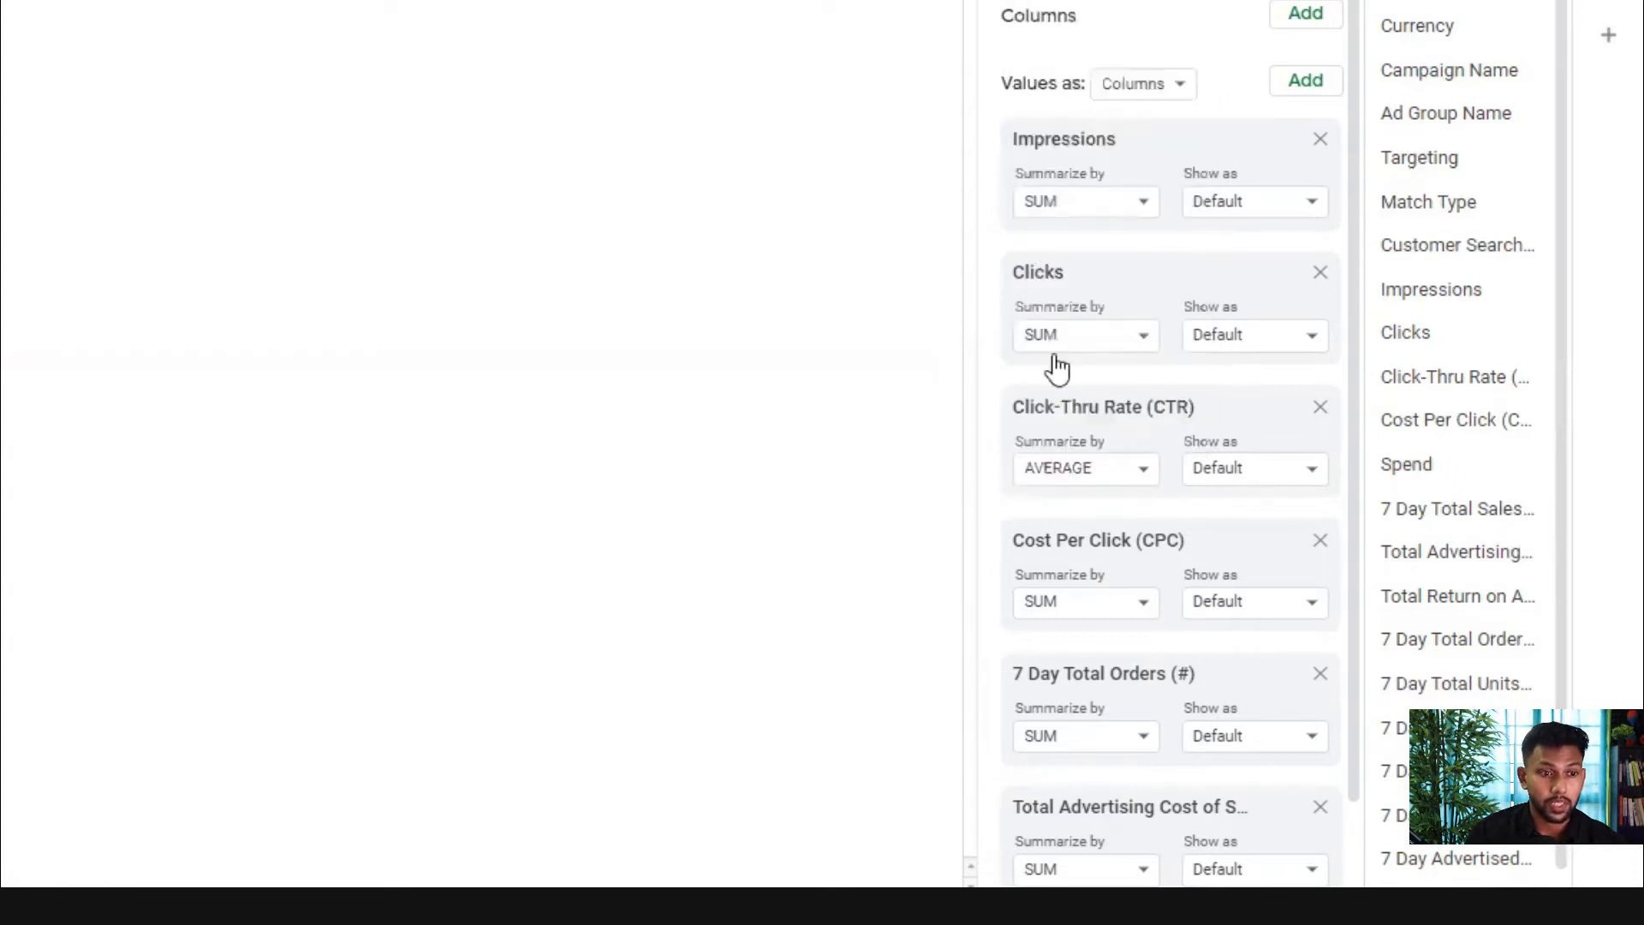
left_click(1116, 609)
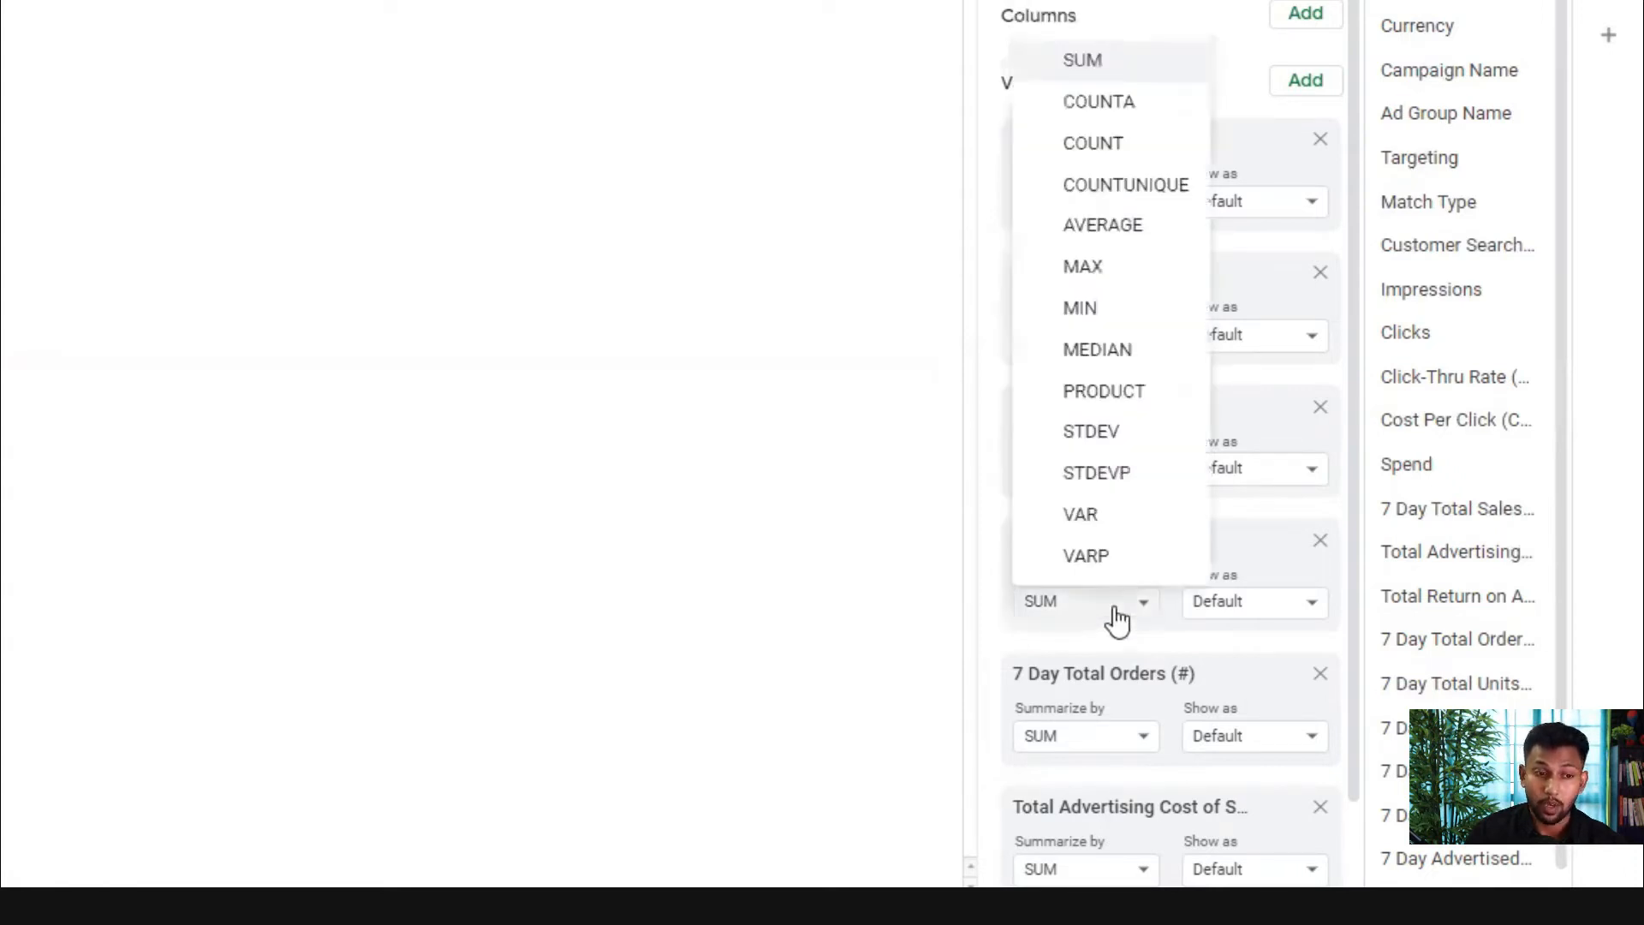
left_click(1058, 231)
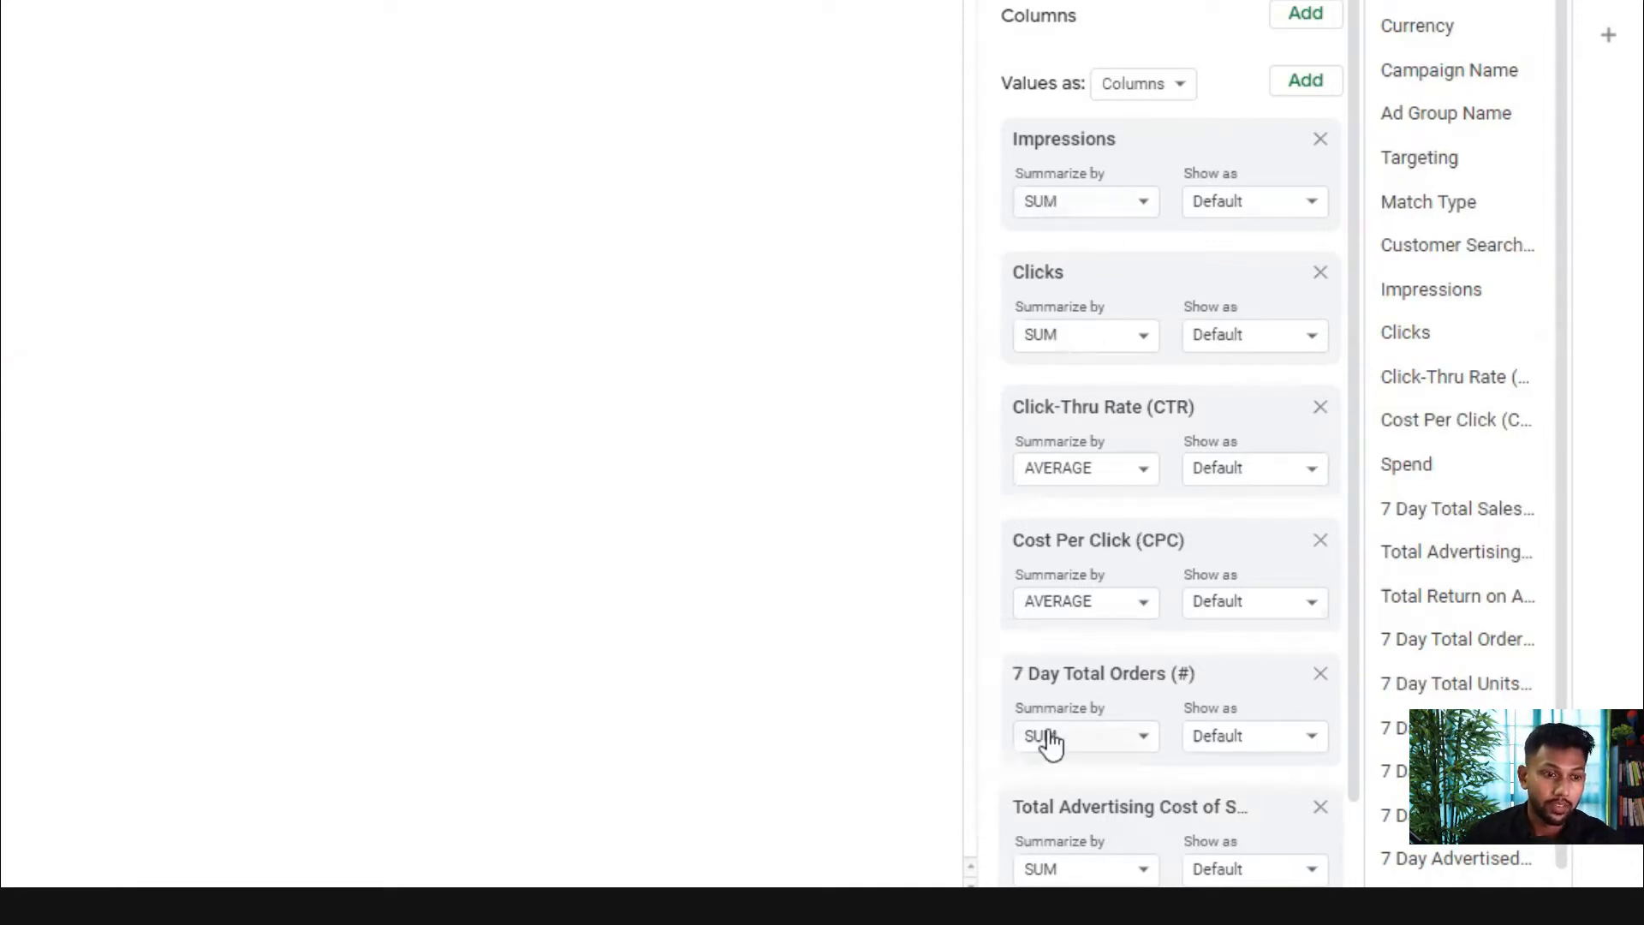
scroll(1135, 712, "down", 3)
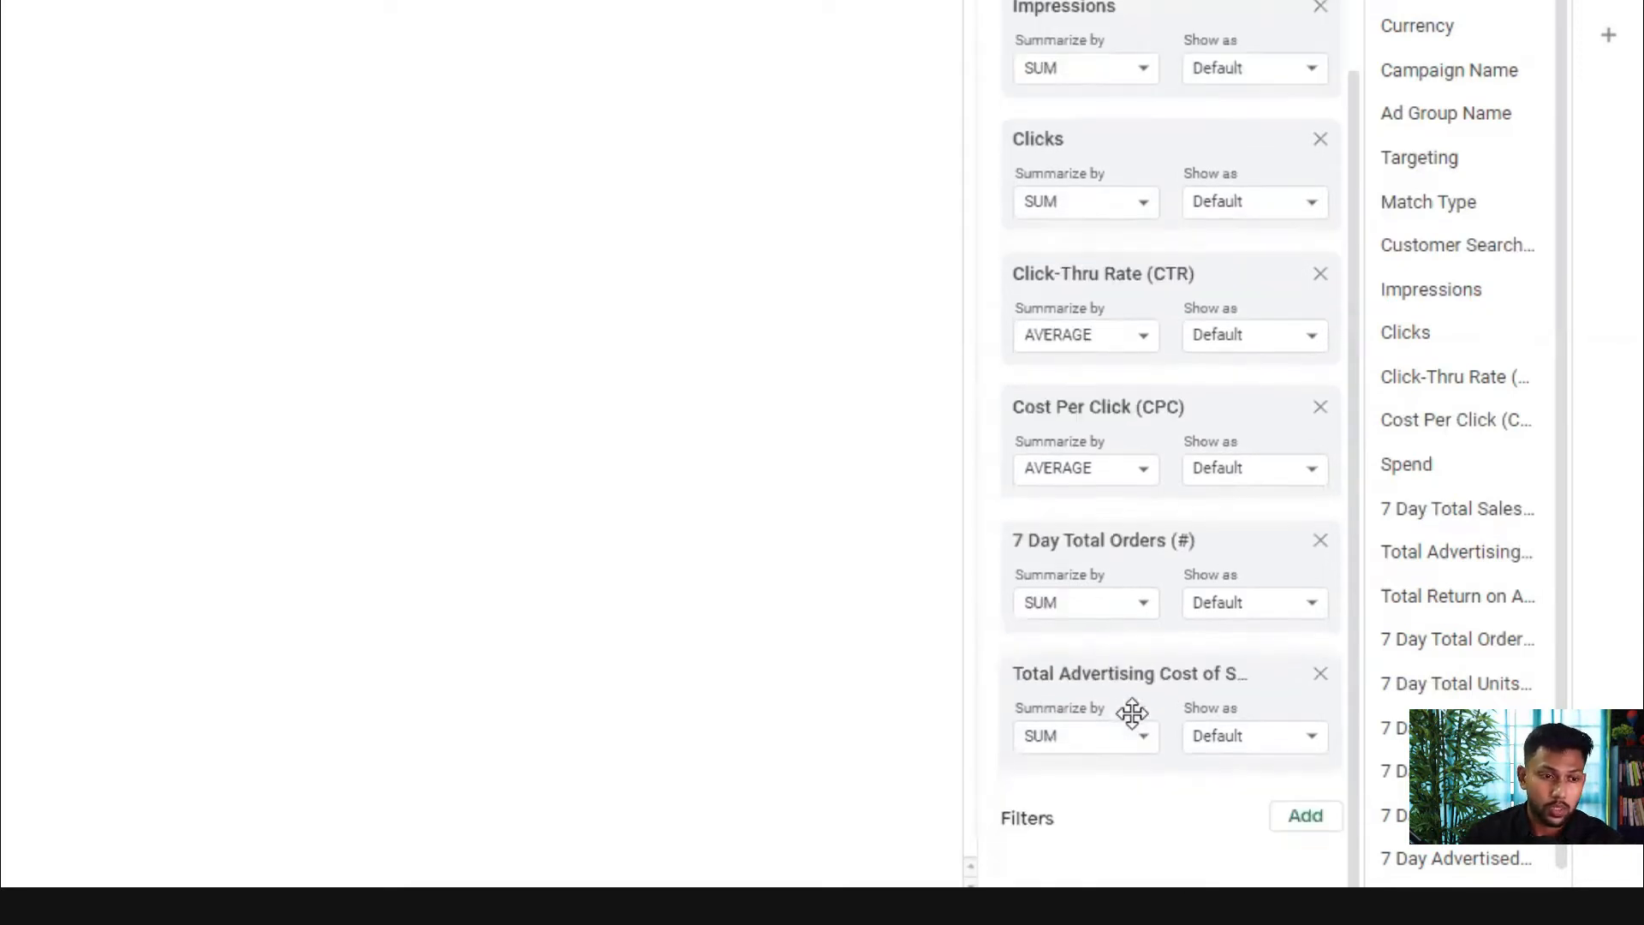
left_click(1100, 743)
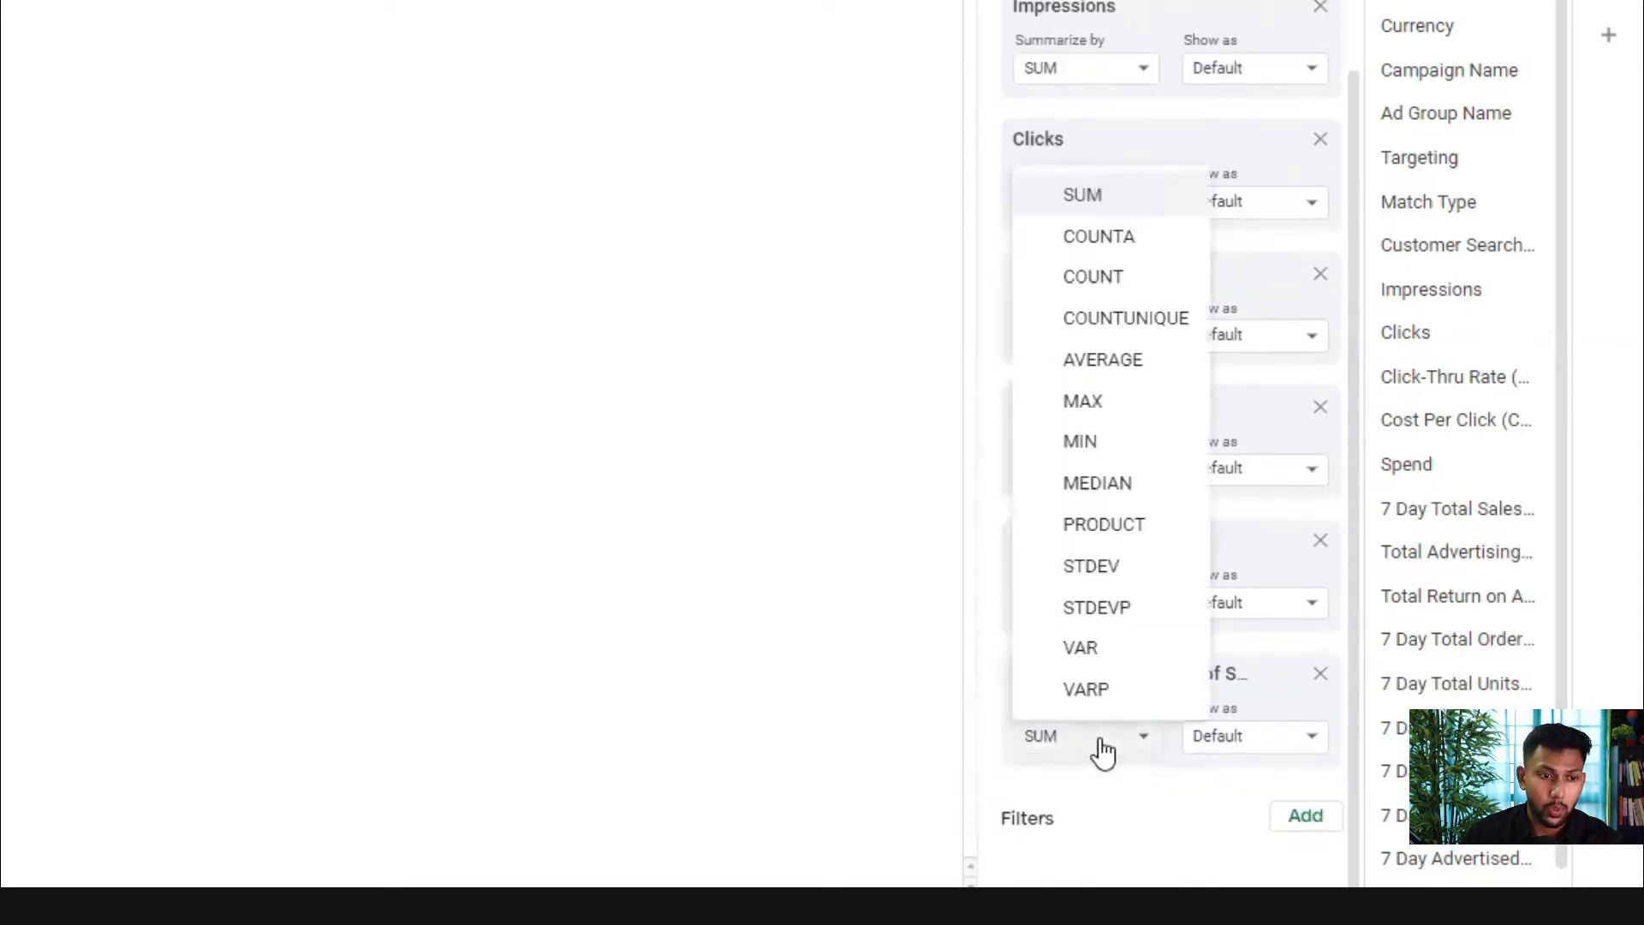
left_click(1094, 375)
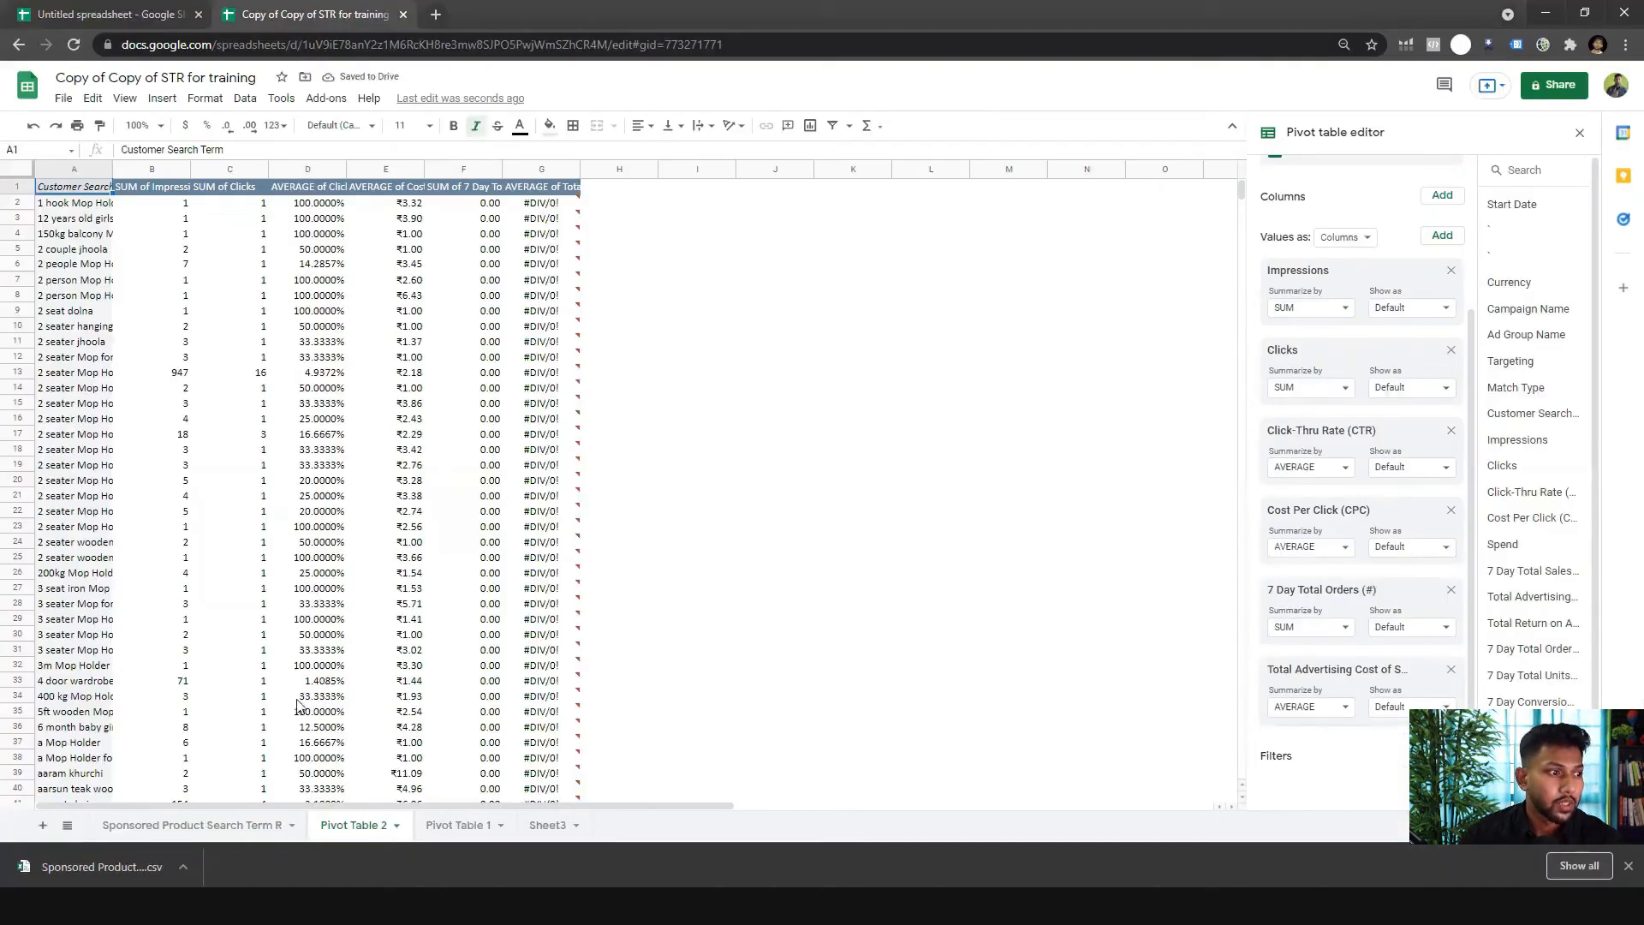
- Add Total Advertising Cost of Sales (ACoS) as a filter of the pivot table
left_click_drag(286, 808, 199, 805)
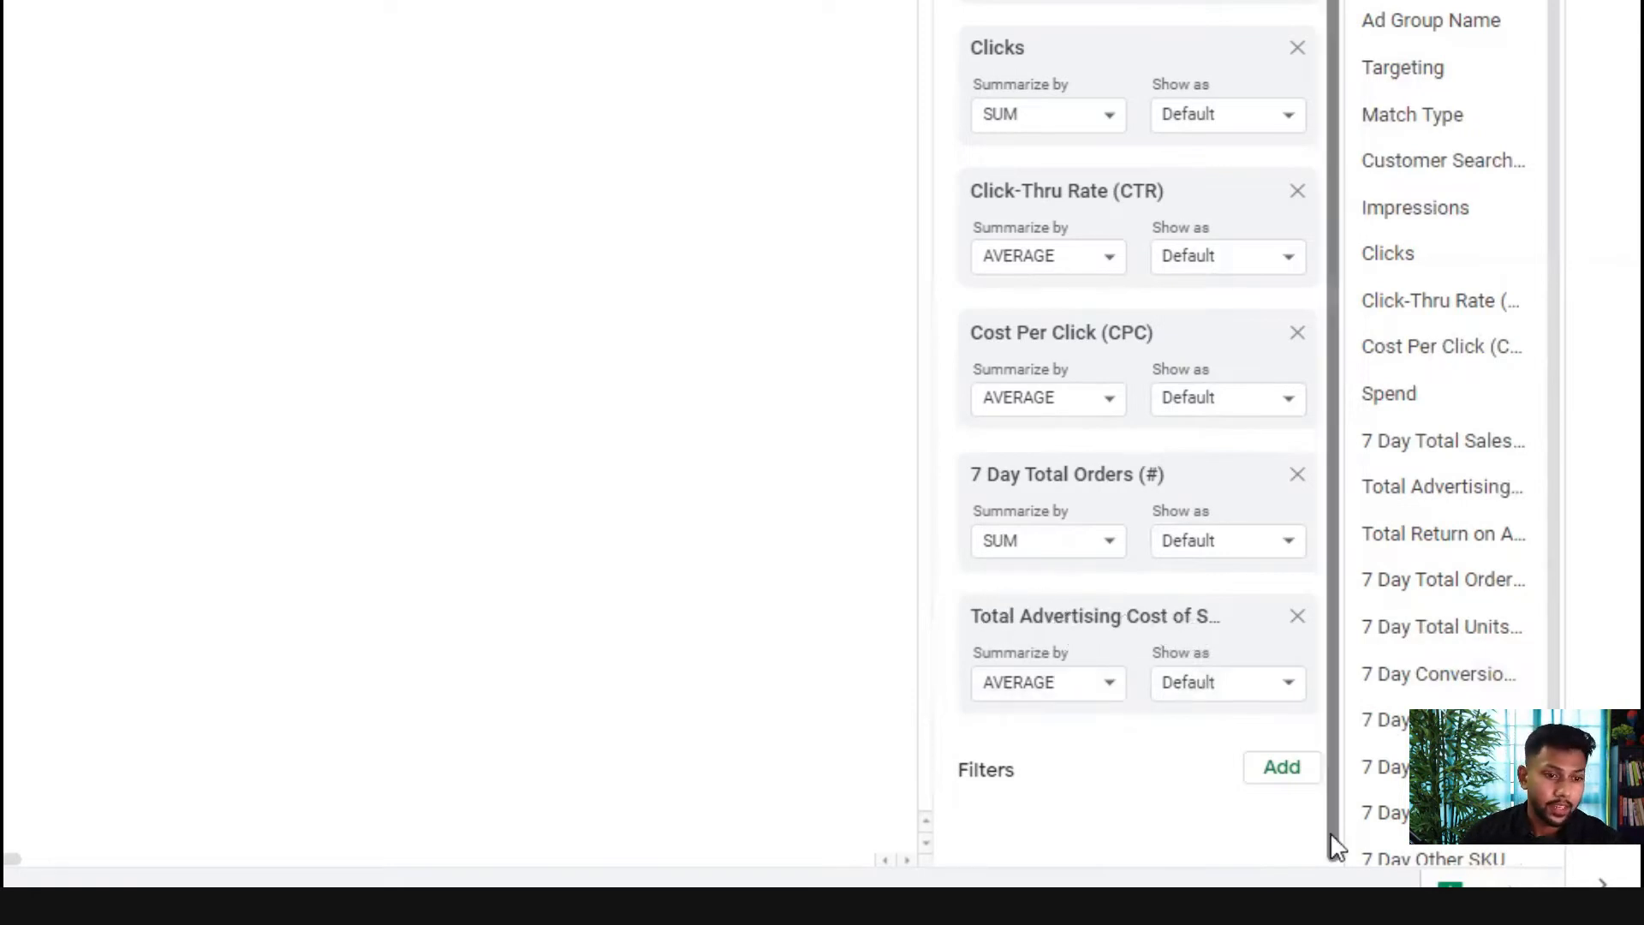
left_click(1262, 783)
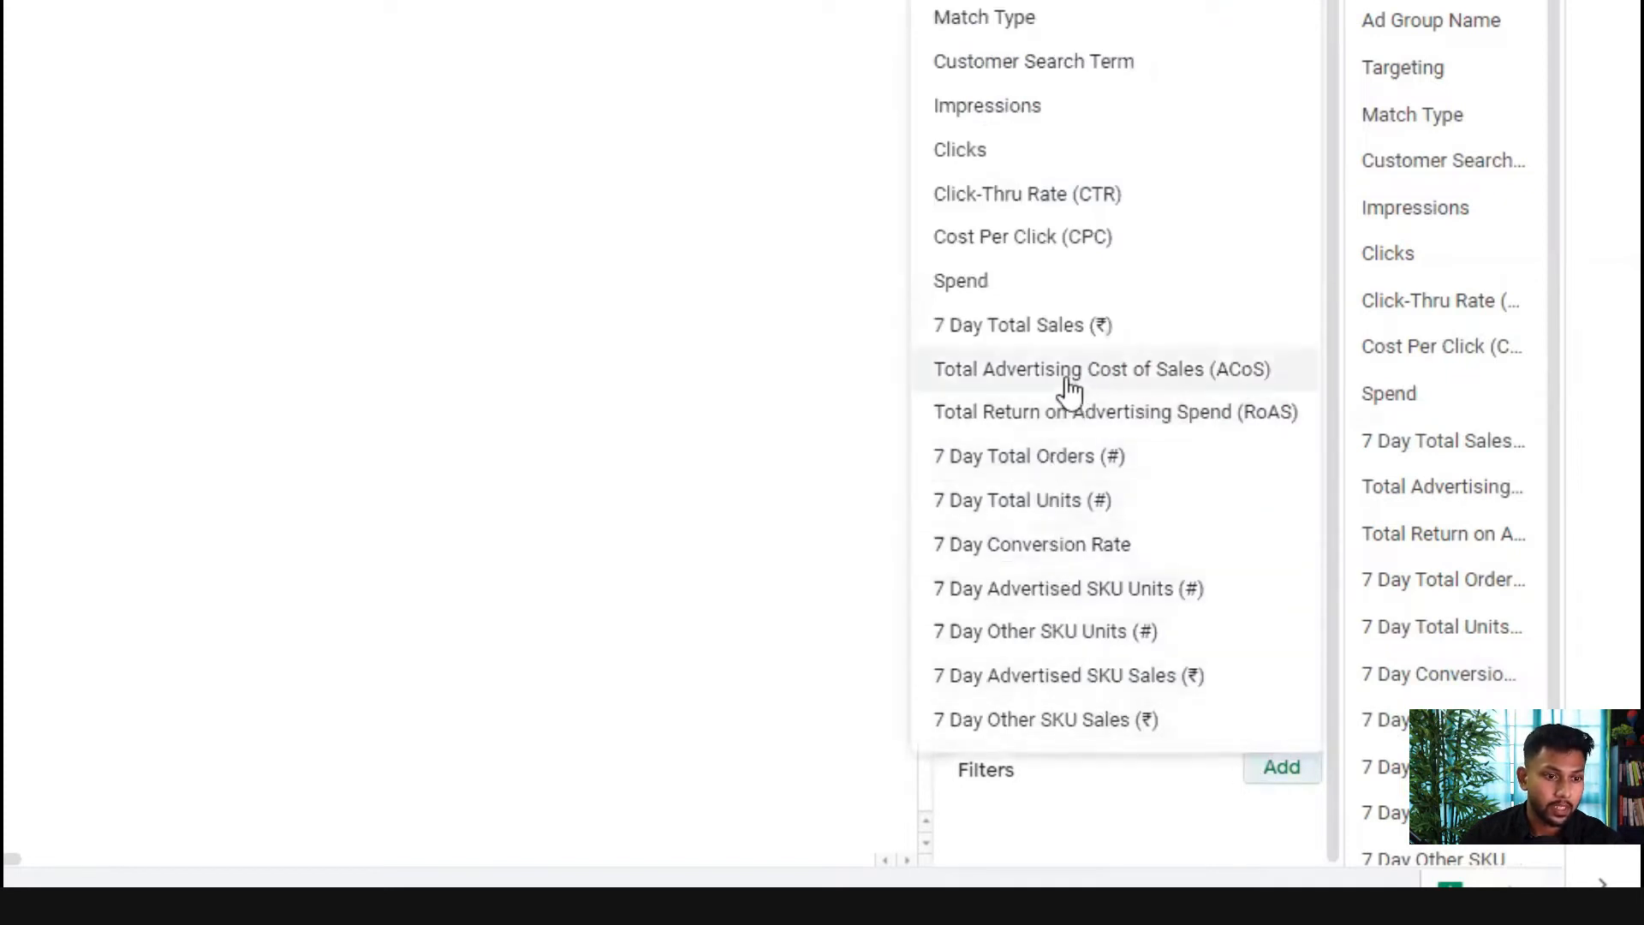
left_click(1127, 387)
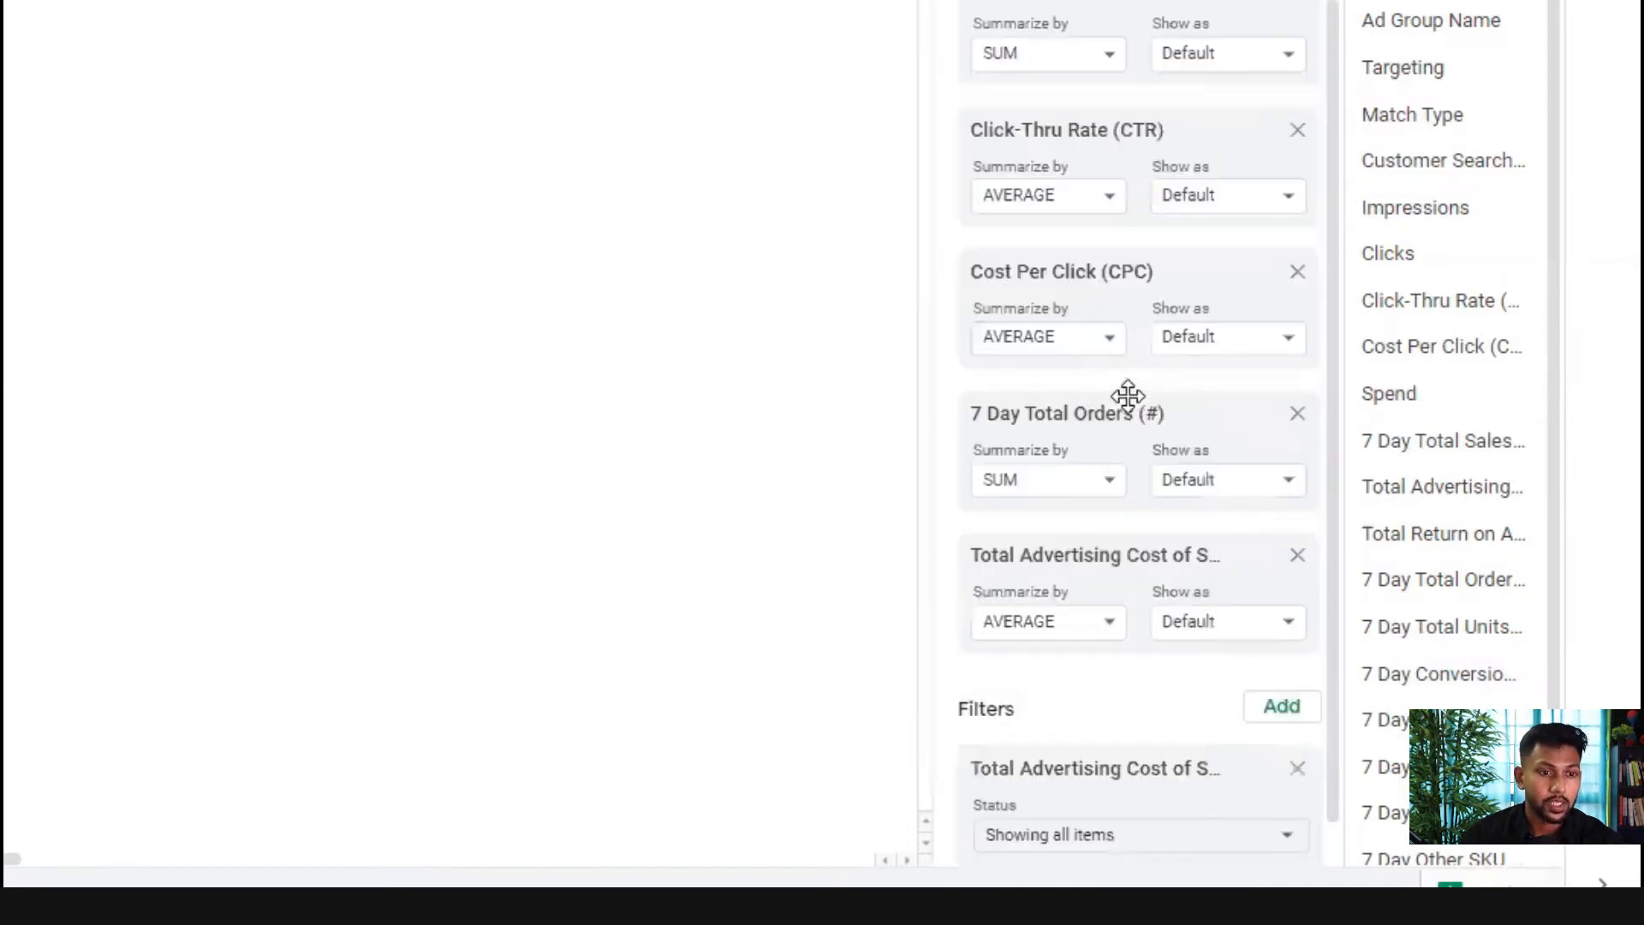
- Filter the pivot table by Total Advertising Cost of Sales (ACoS) with the condition Greater than 30%
scroll(1215, 822, "down", 1)
left_click(1169, 796)
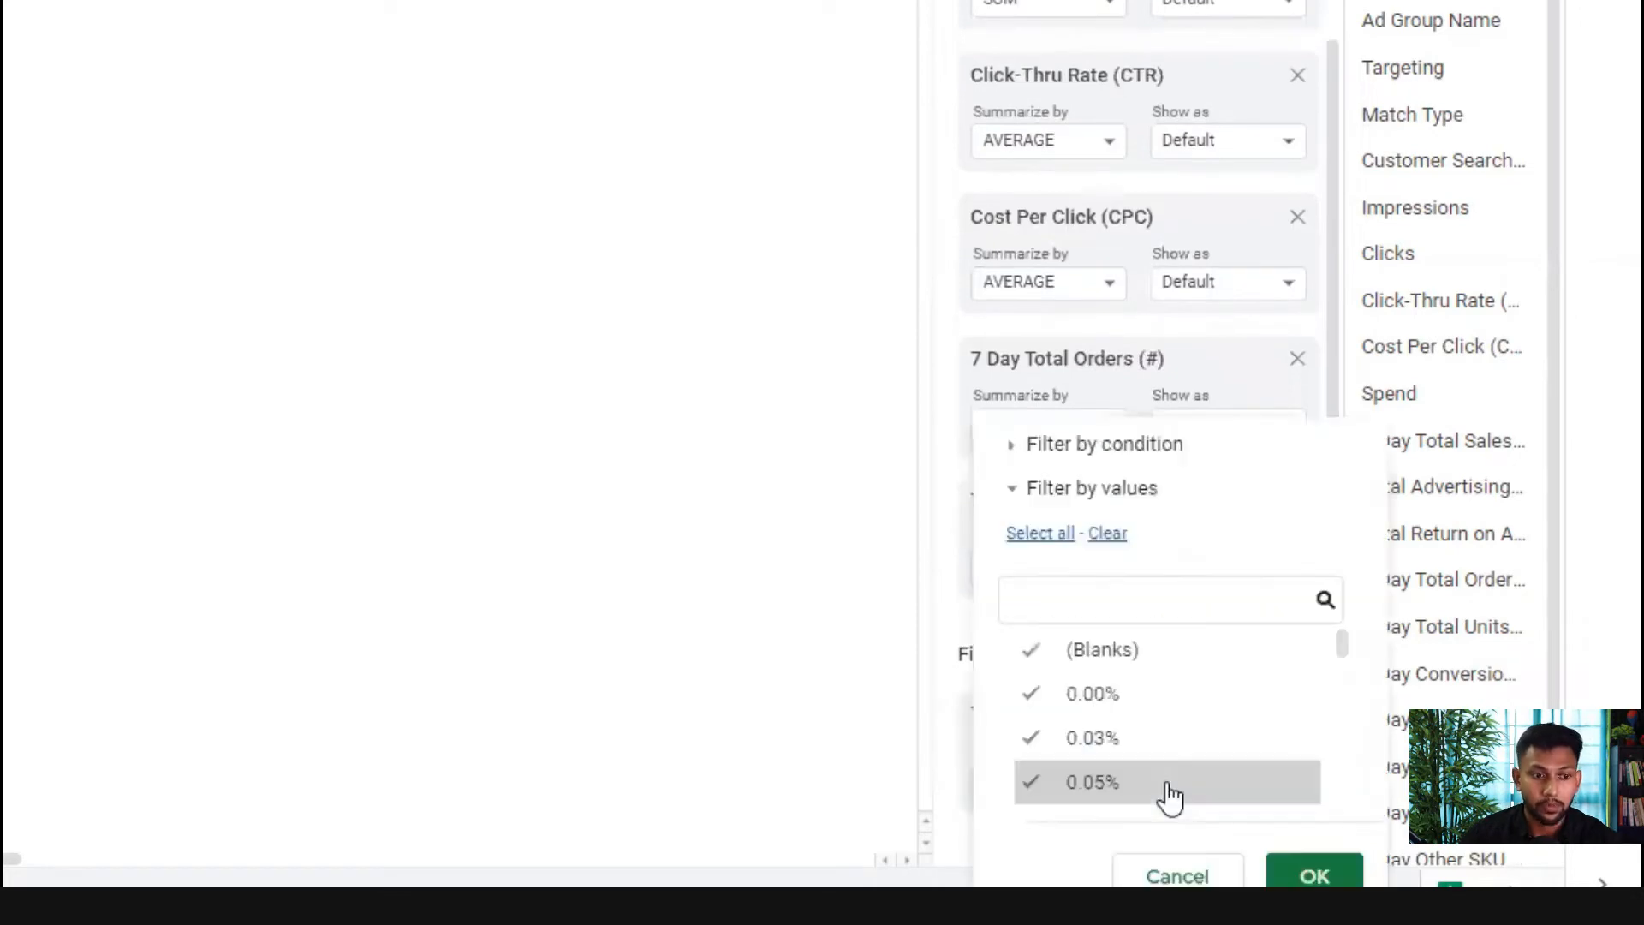
left_click(1089, 447)
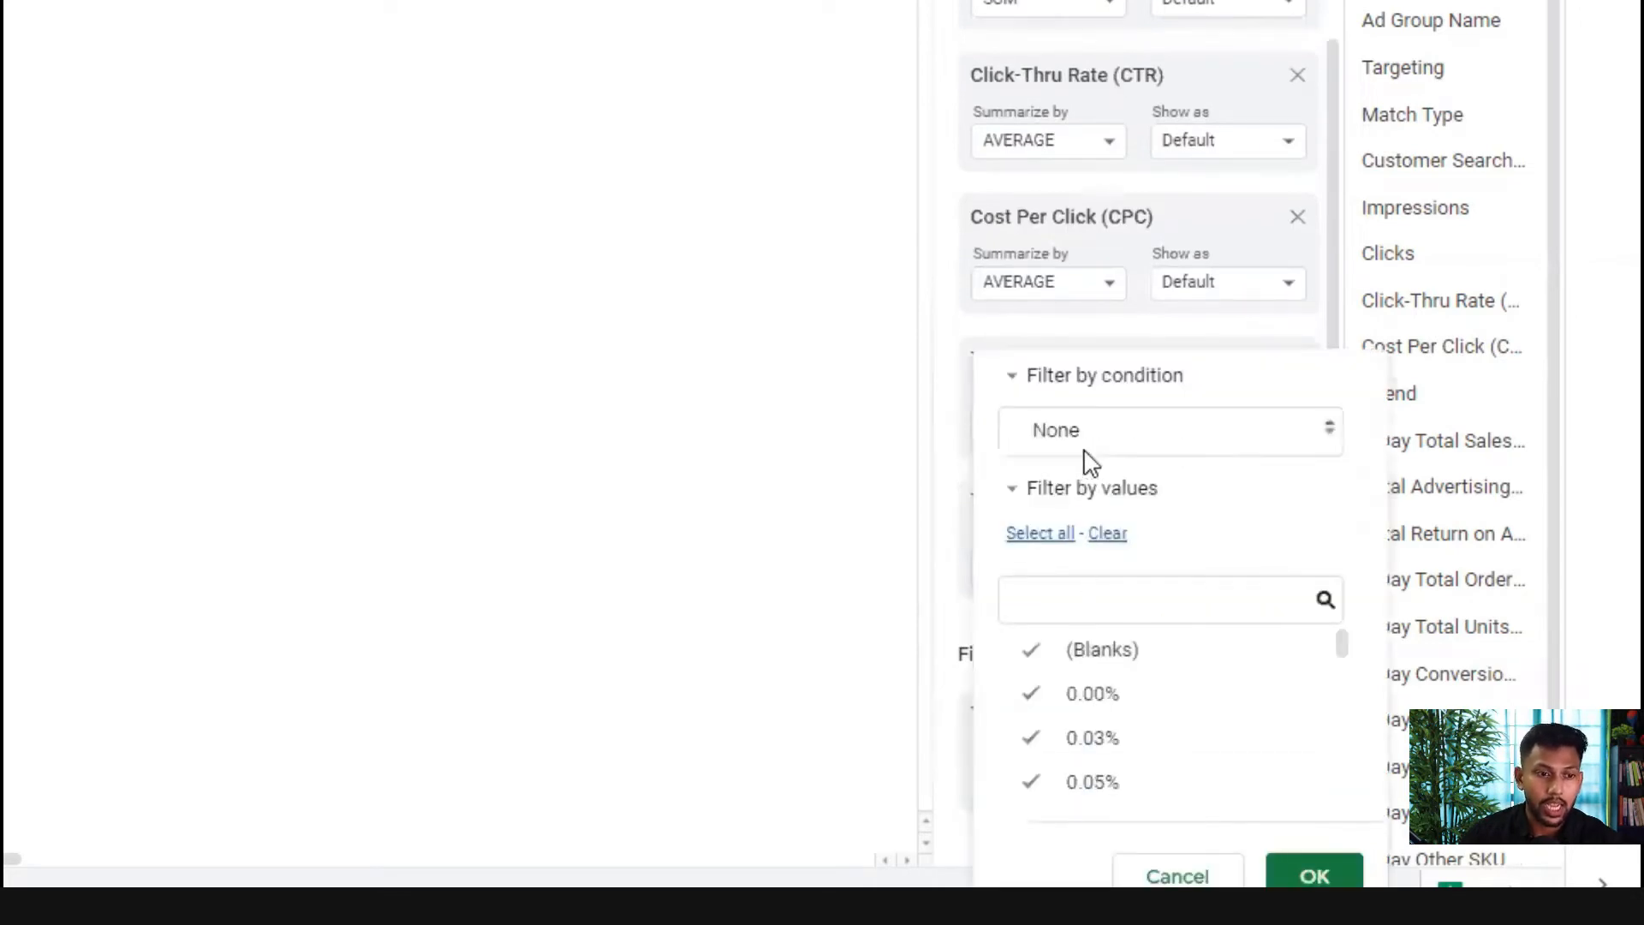
left_click(1089, 441)
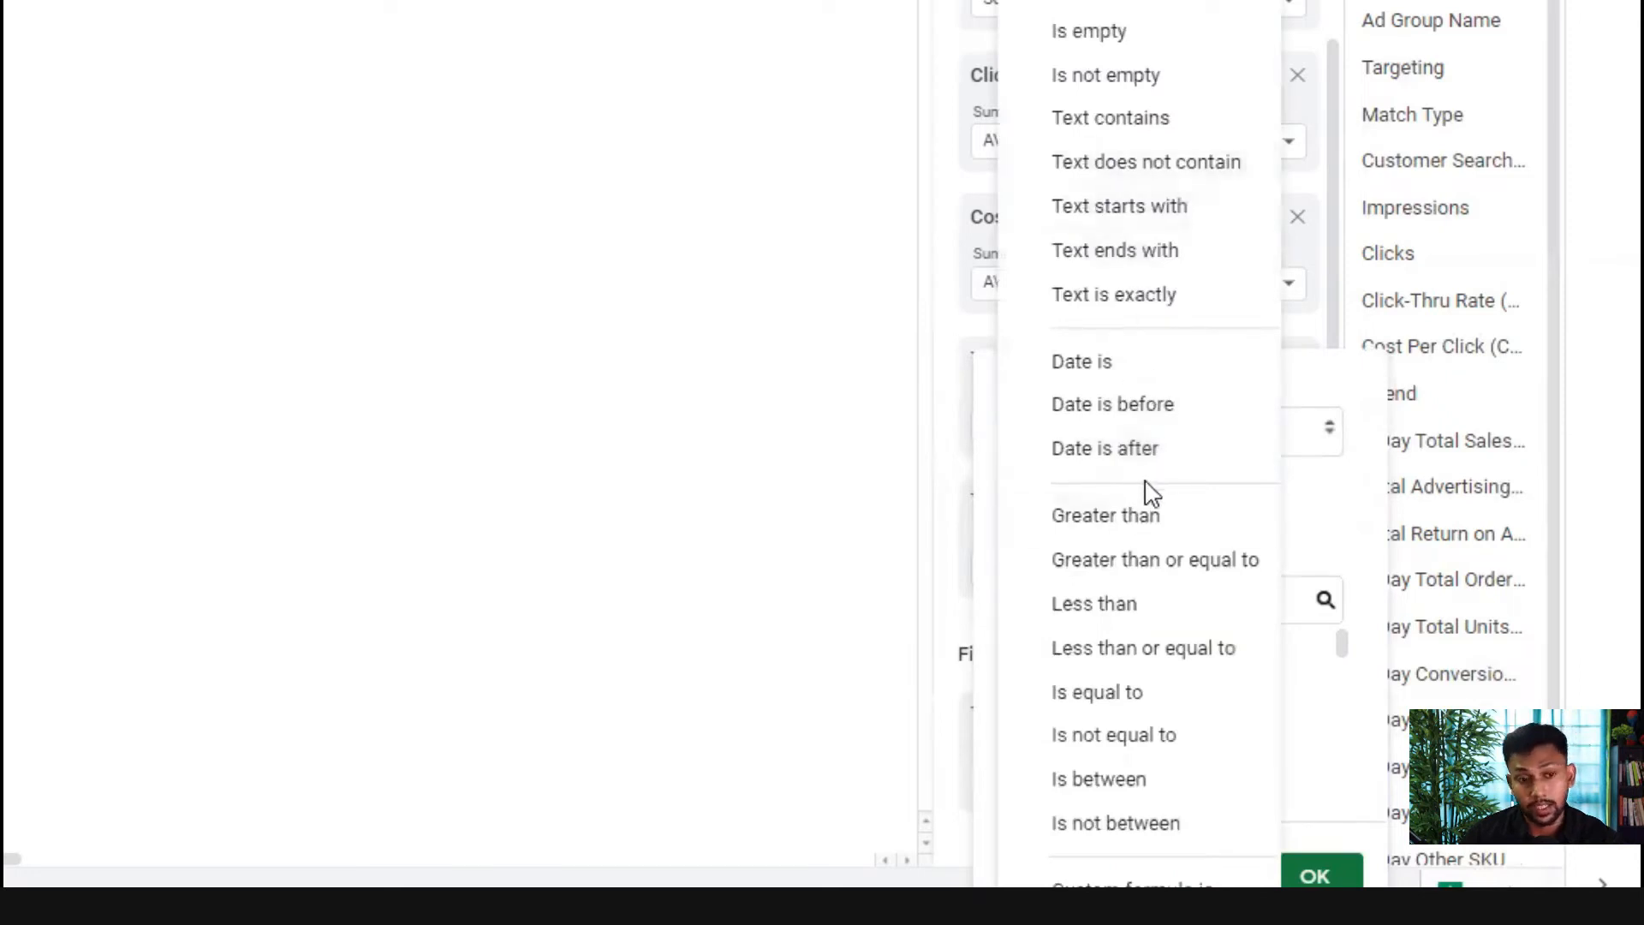
left_click(1142, 519)
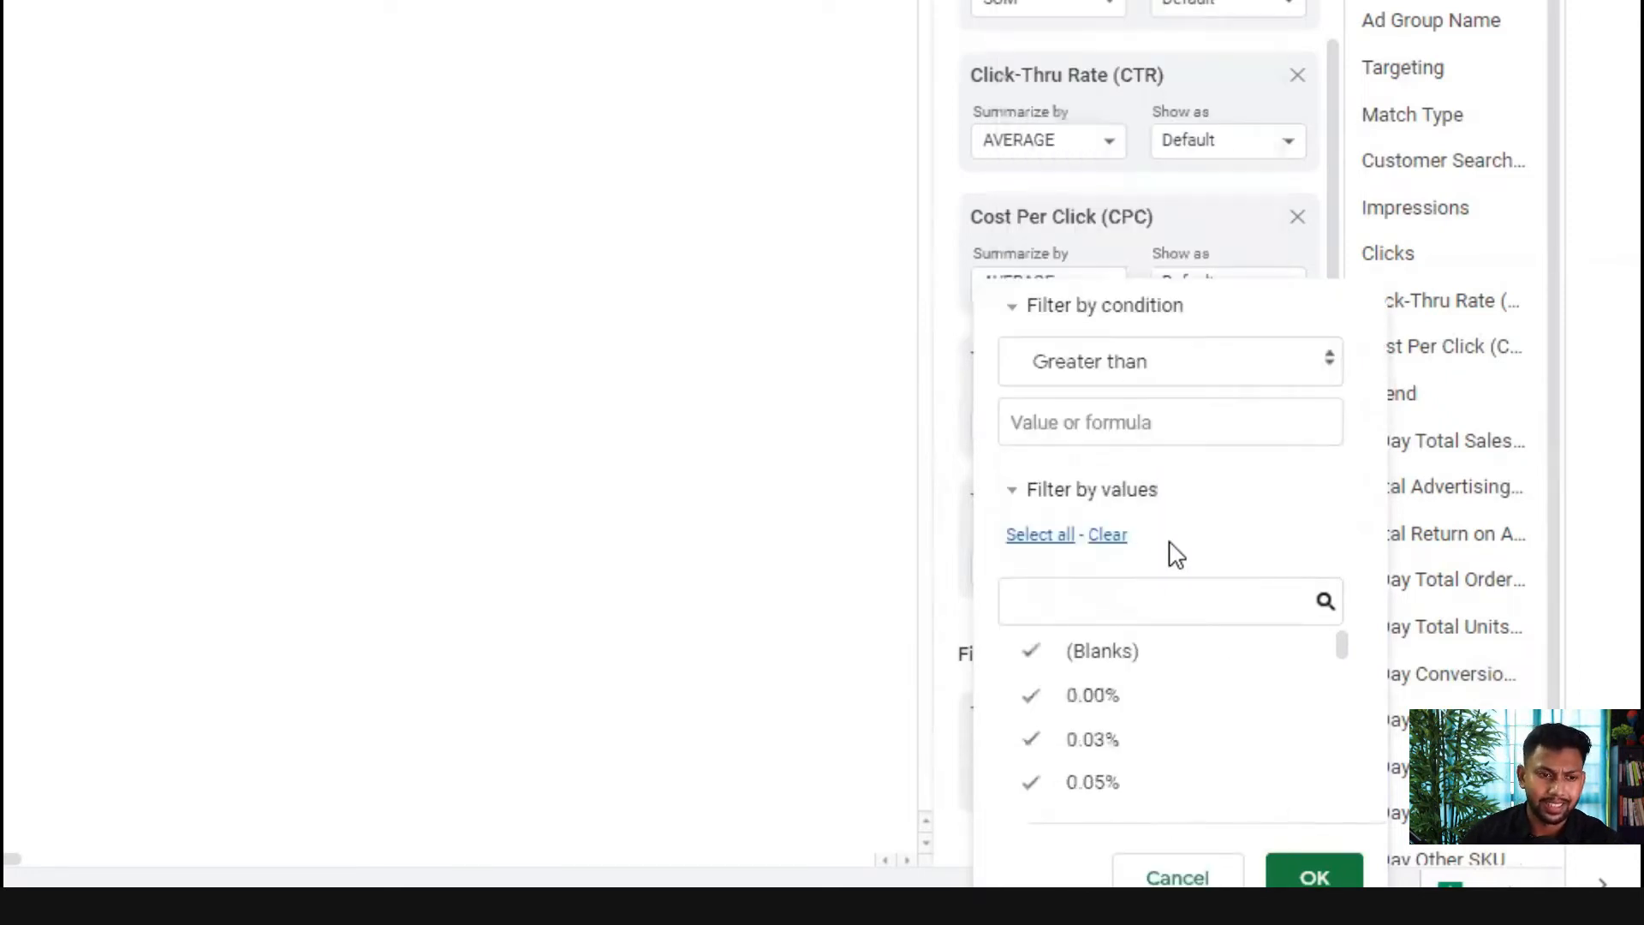
left_click(1132, 428)
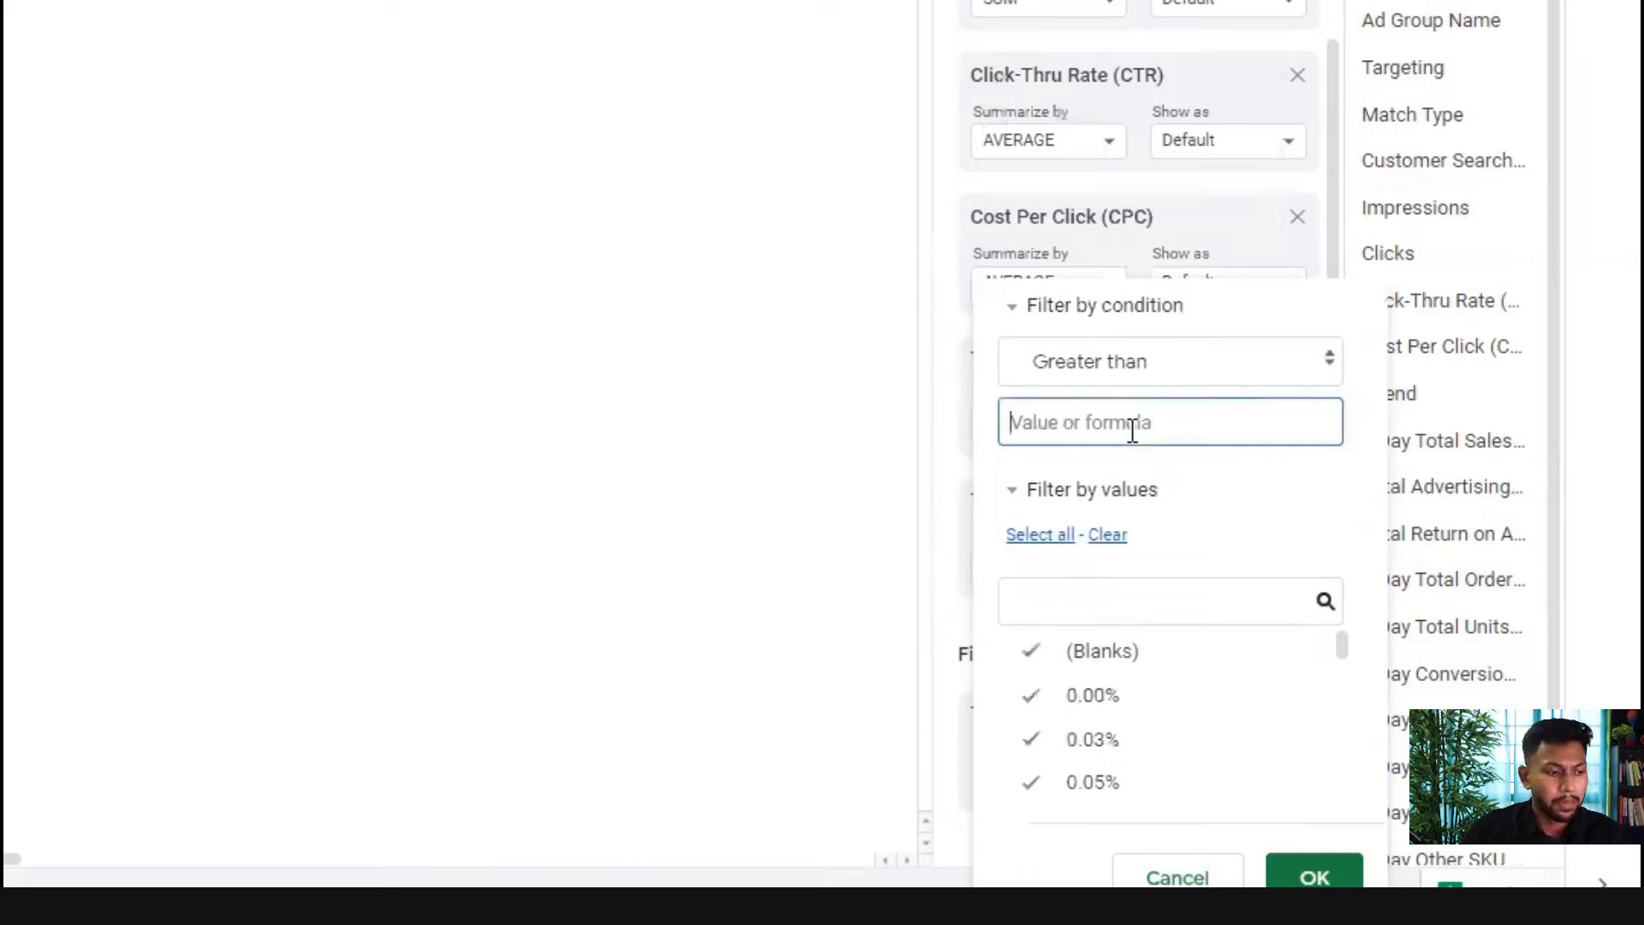
type("30")
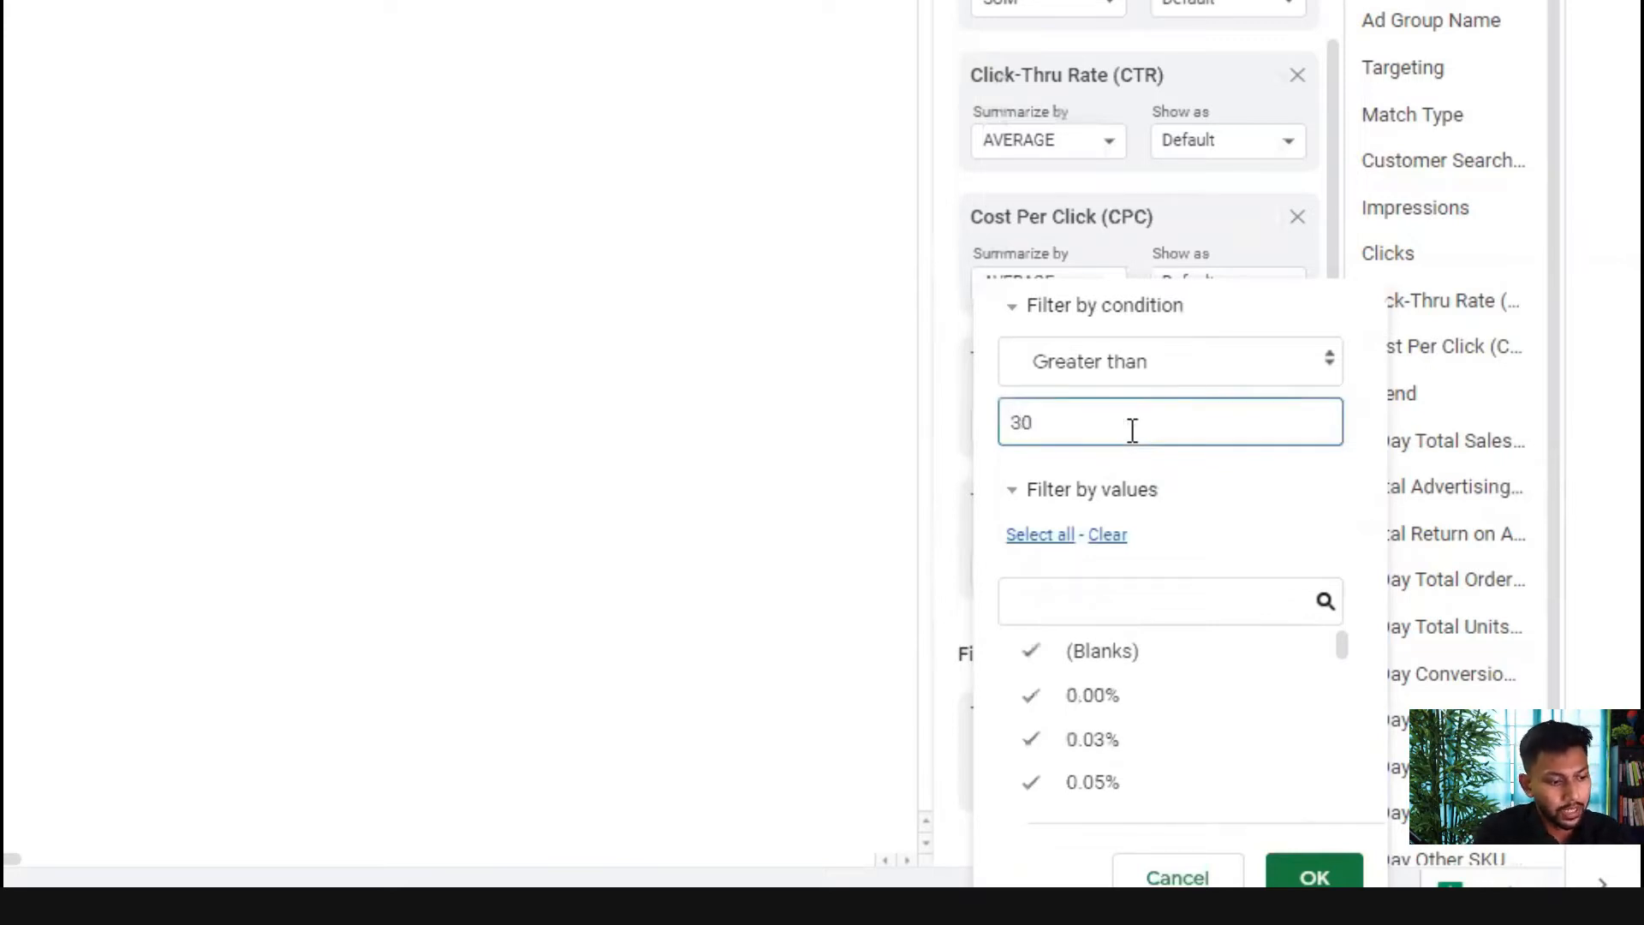
type("%")
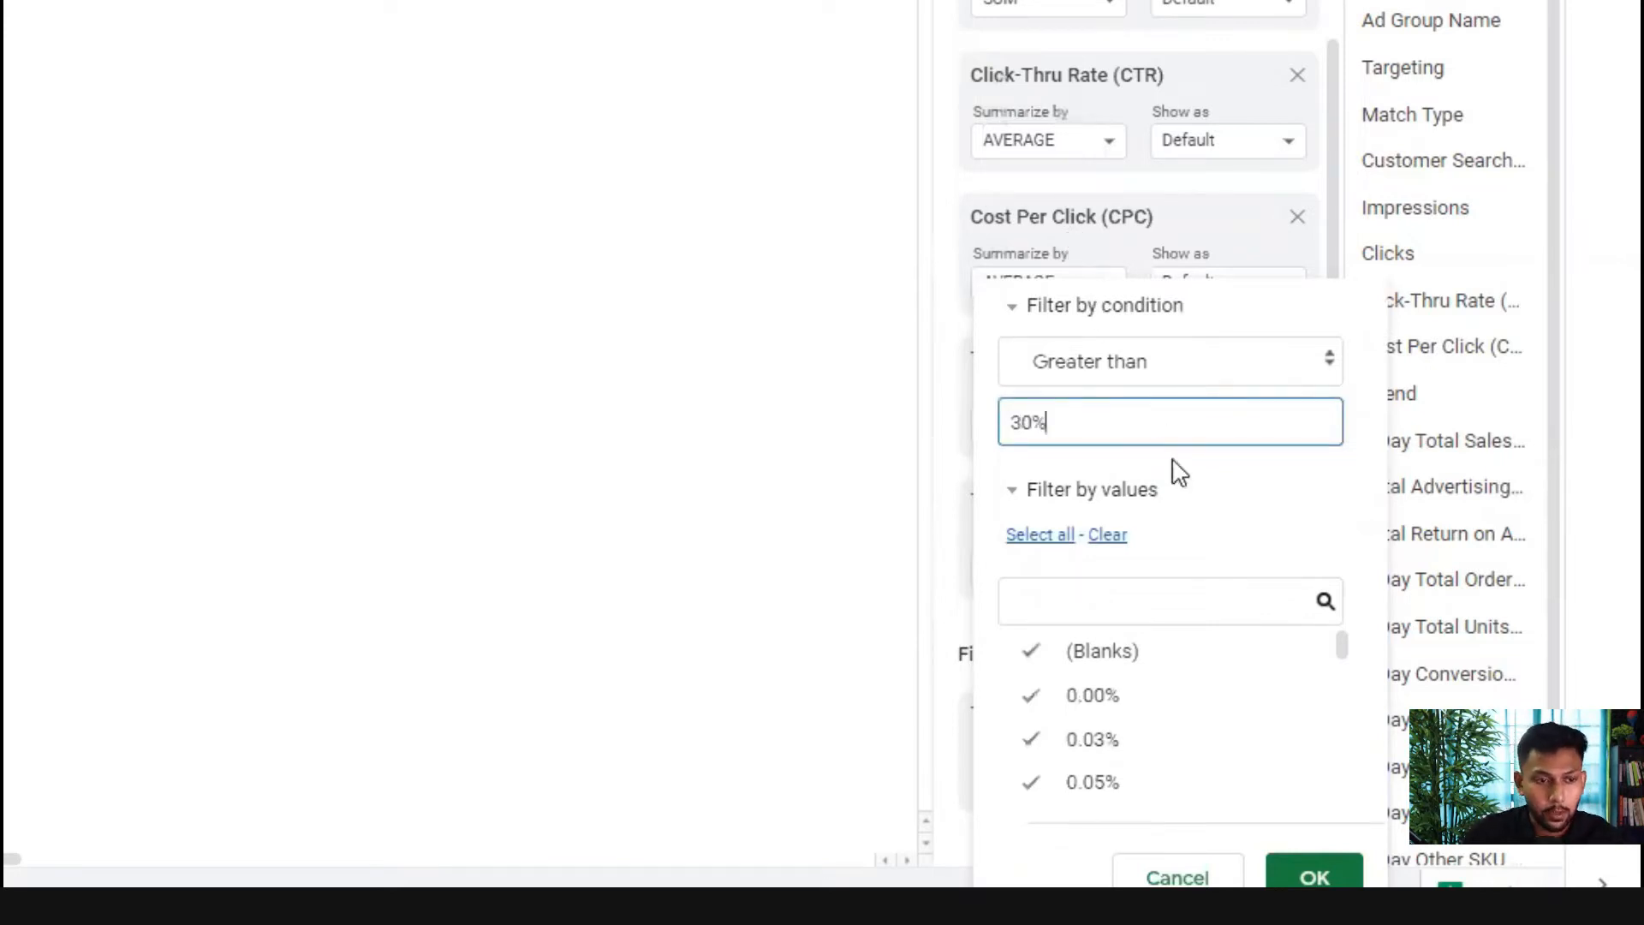
left_click(1321, 878)
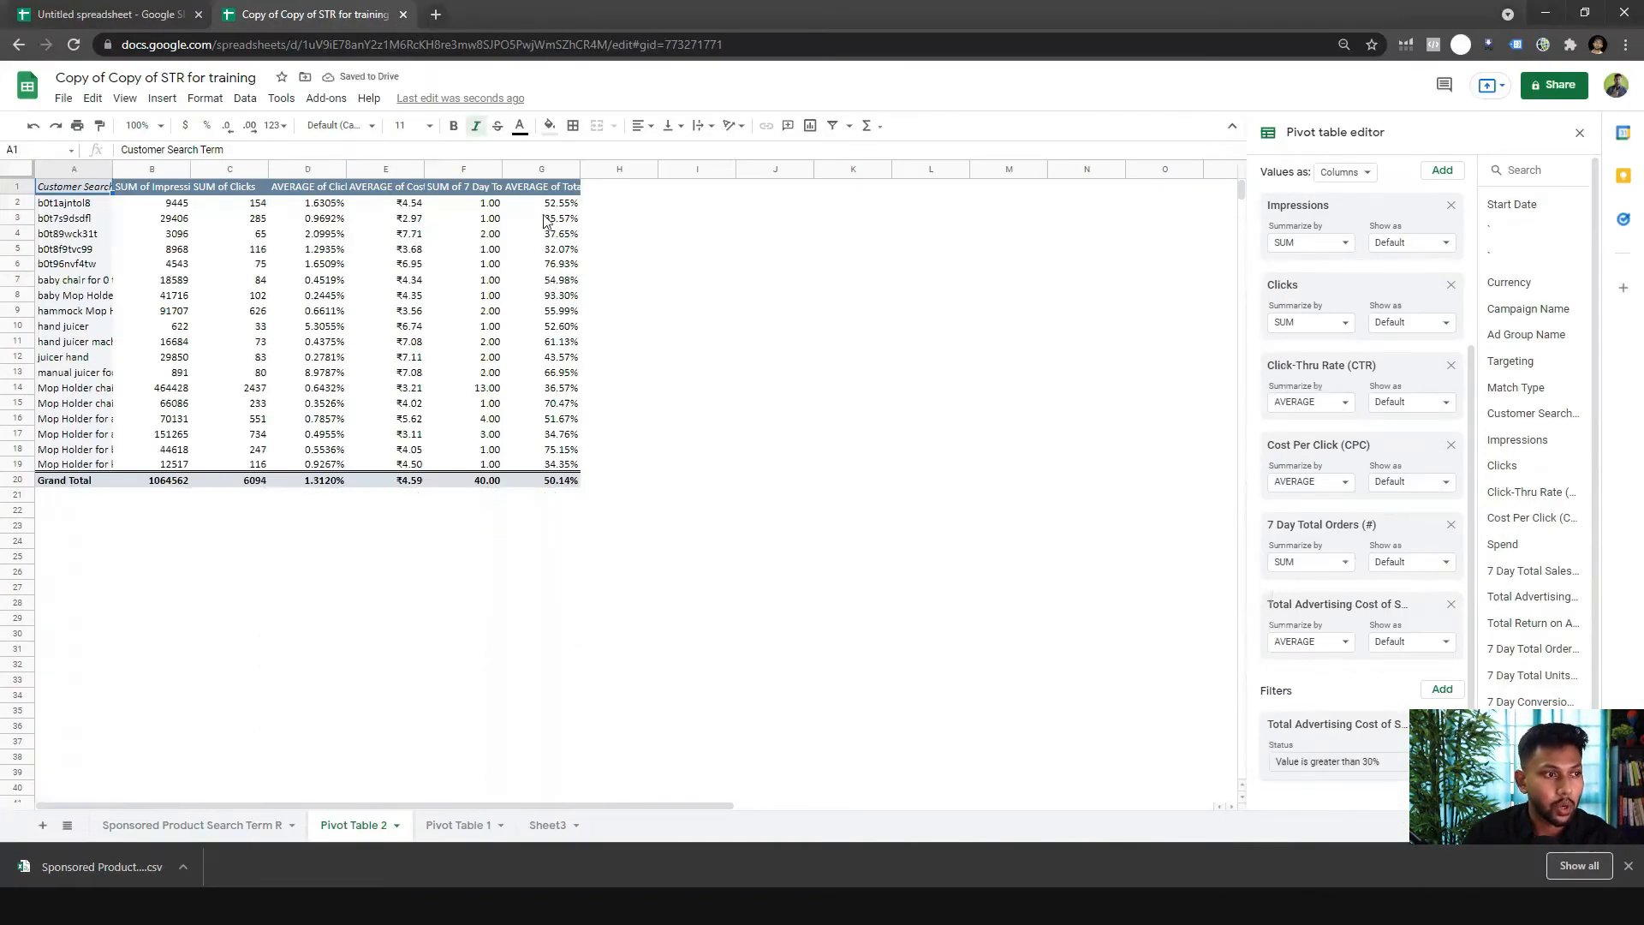
- Set the sheet zoom to 125% and examine the filtered search terms with their orders and average ACoS
left_click(165, 129)
left_click(143, 252)
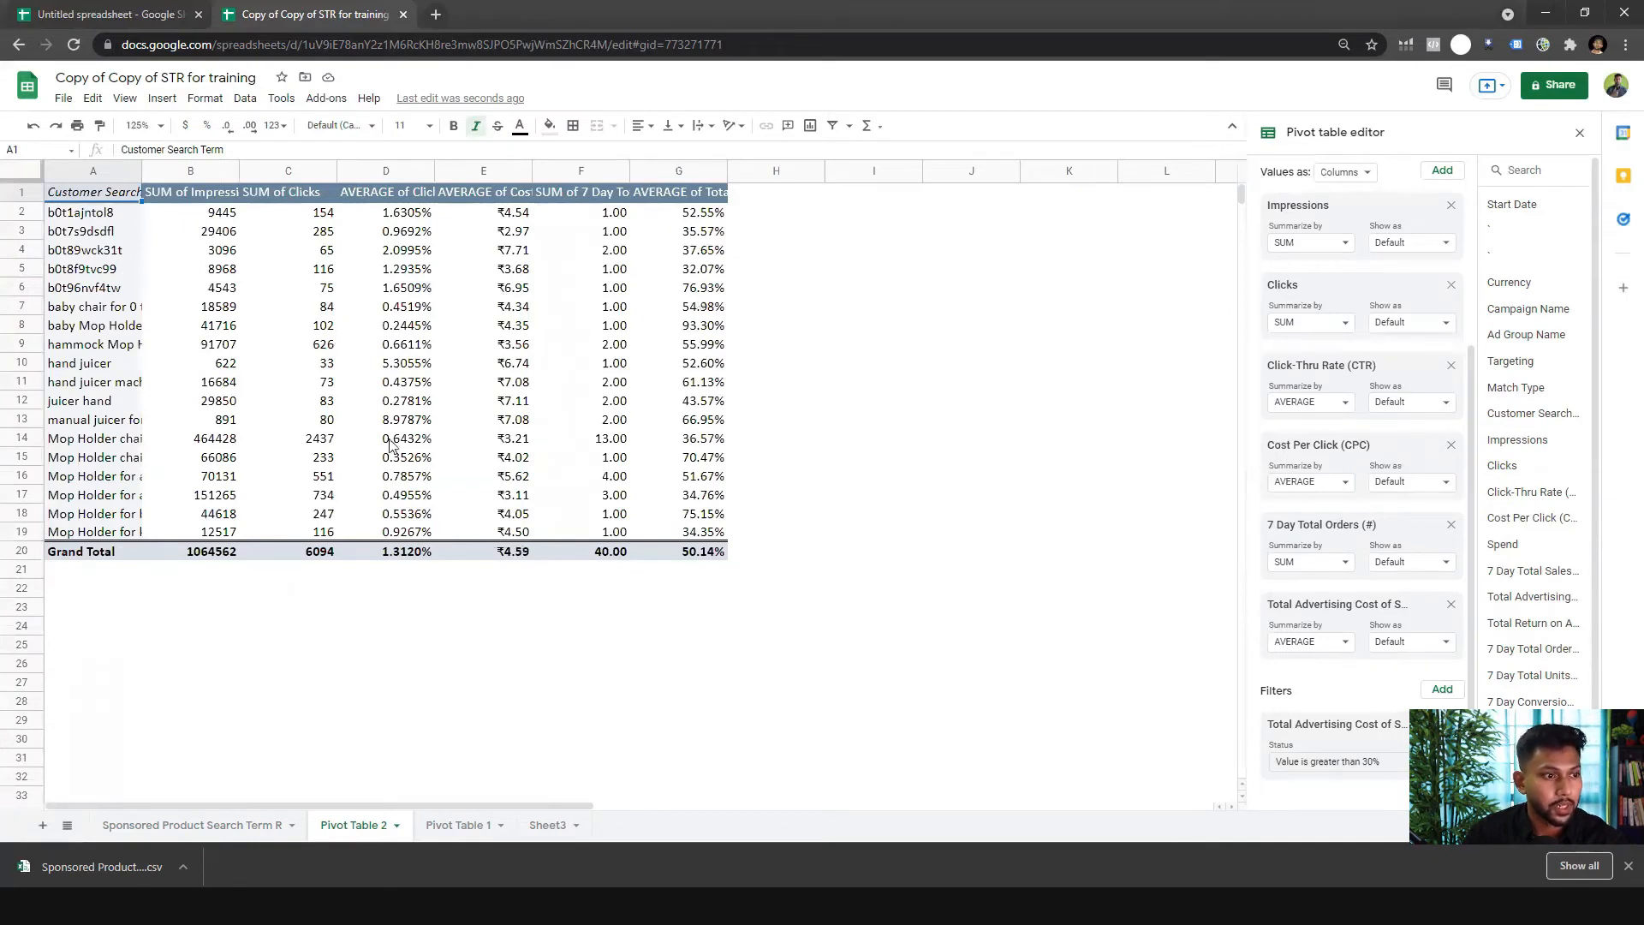
left_click(99, 216)
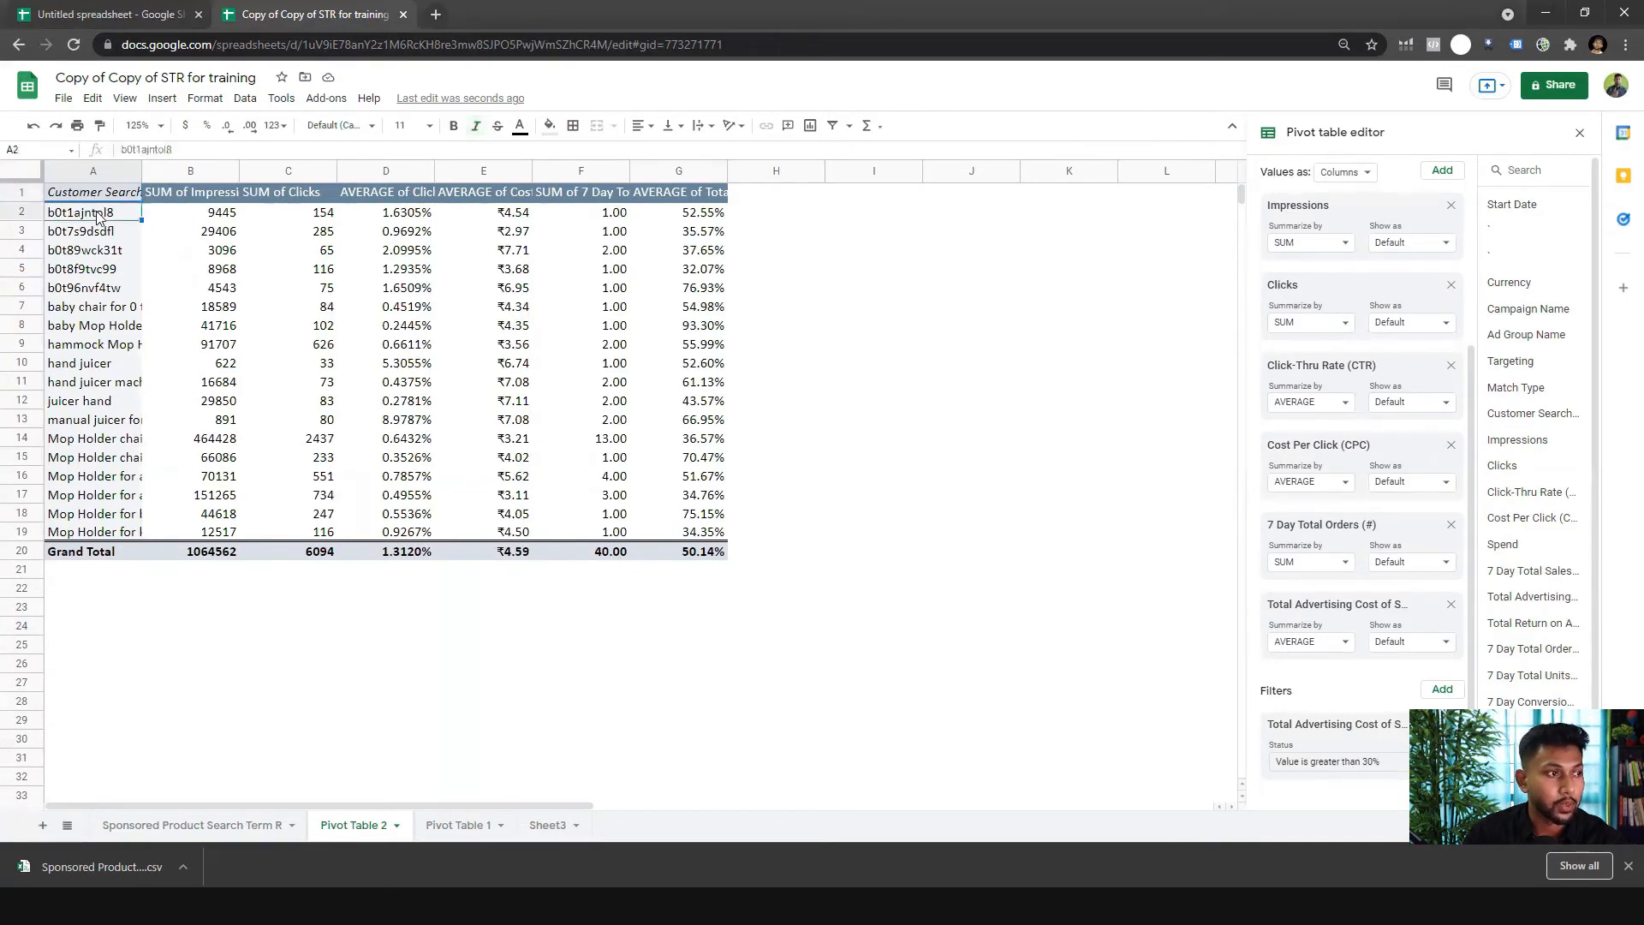
key("Down")
key("Down")
key("Down")
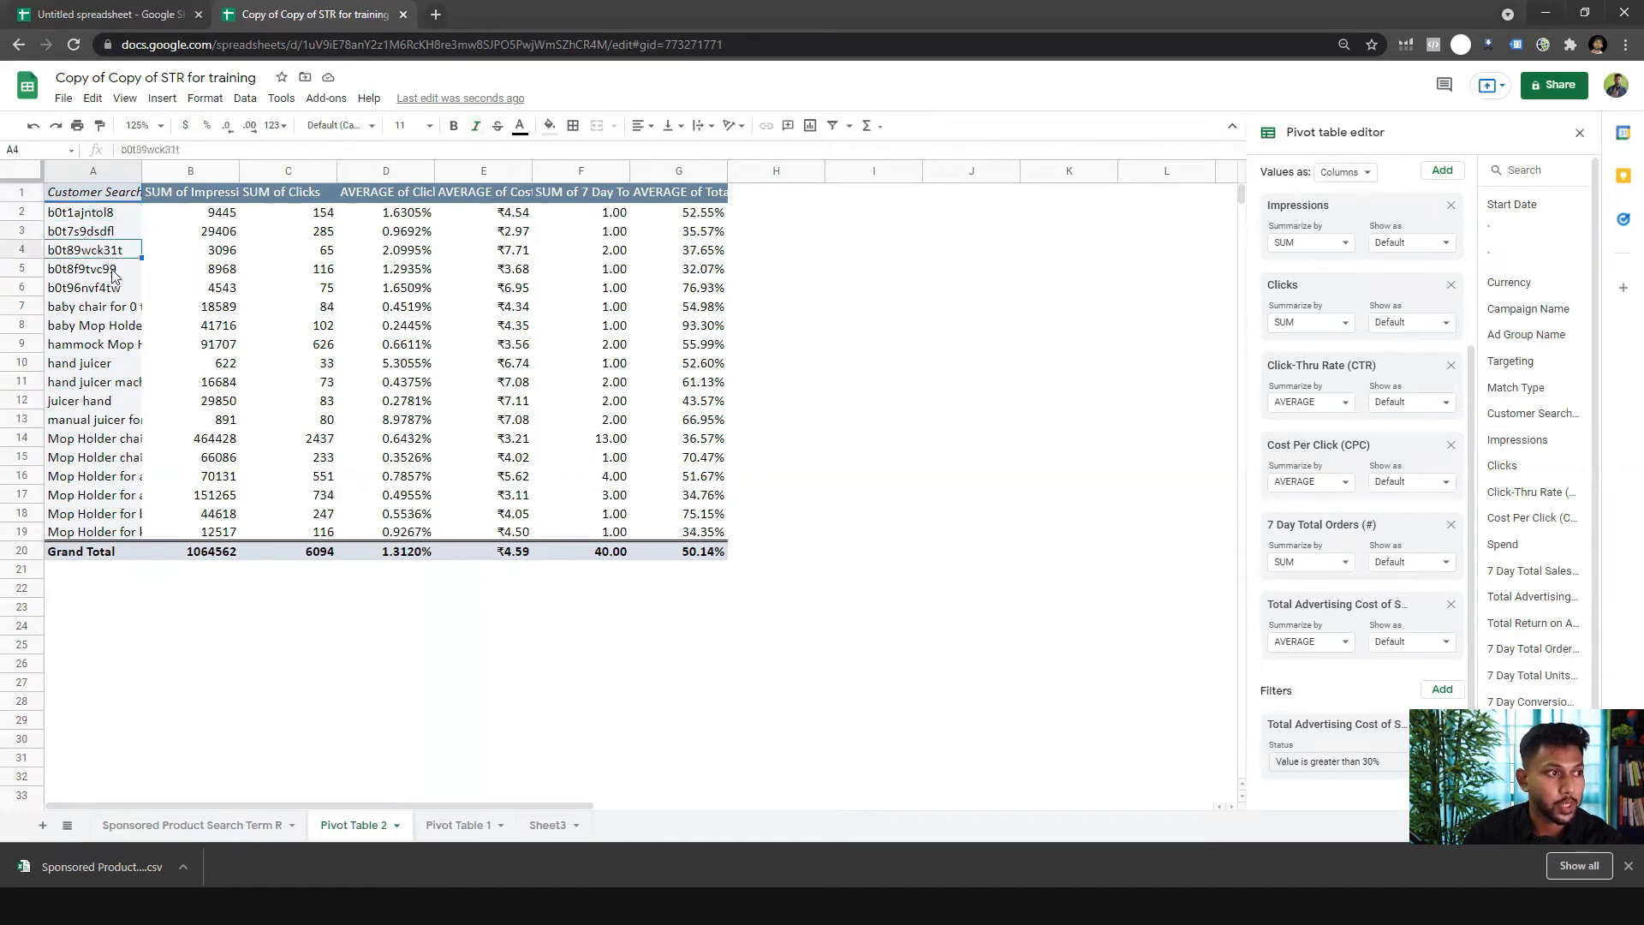
left_click(83, 219)
left_click(658, 217)
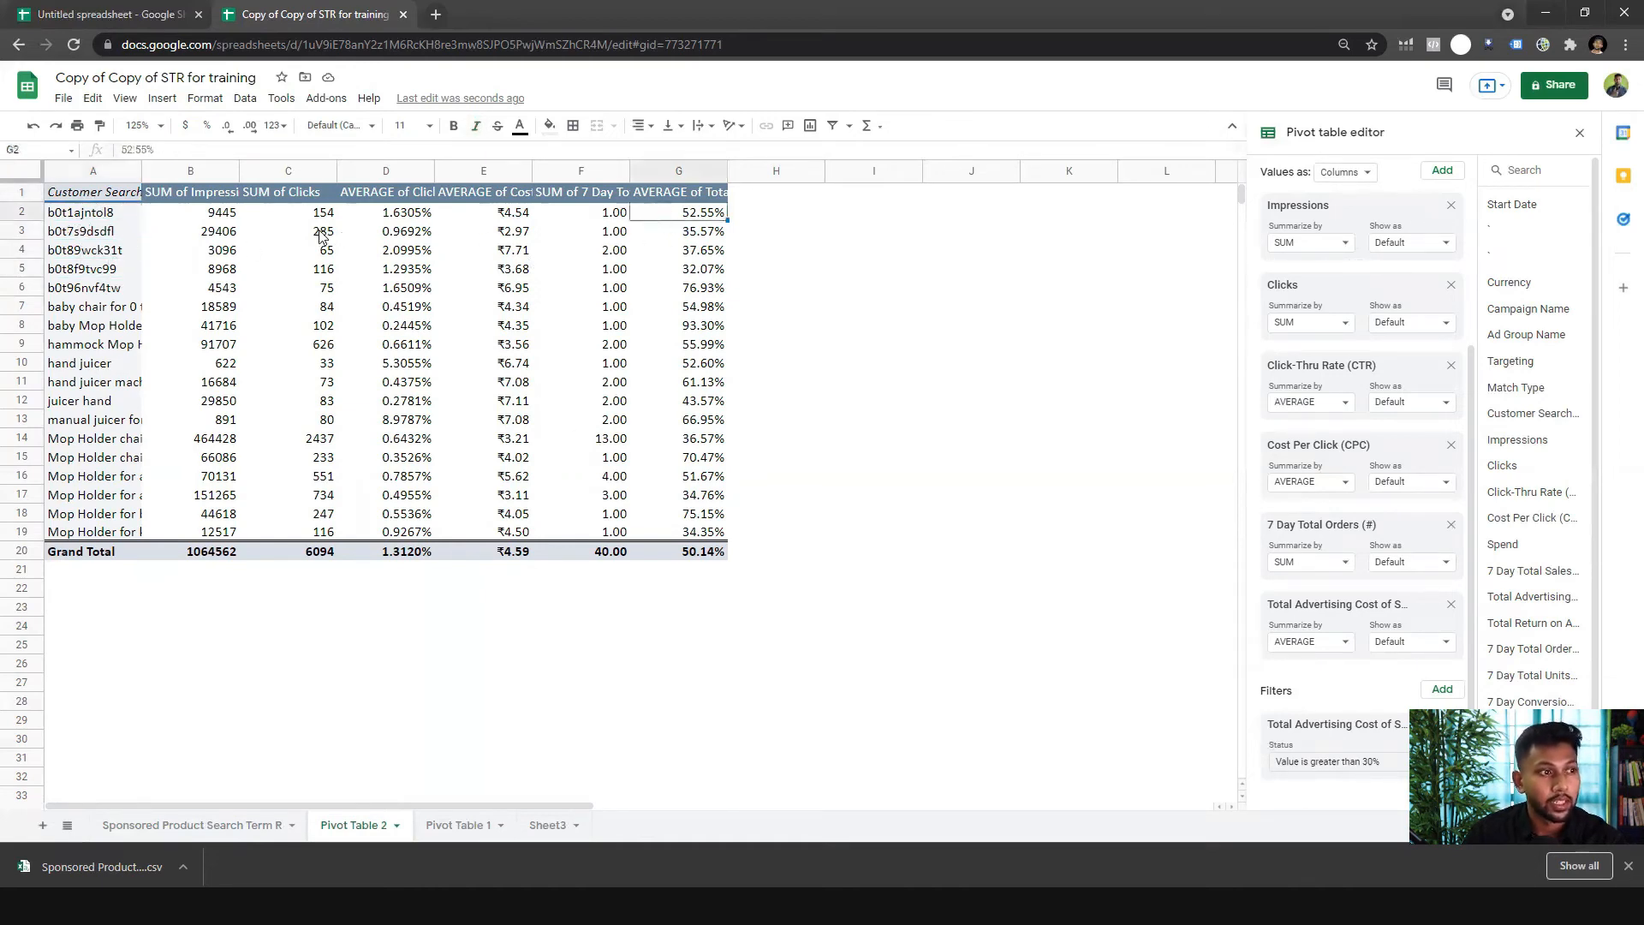
left_click(558, 214)
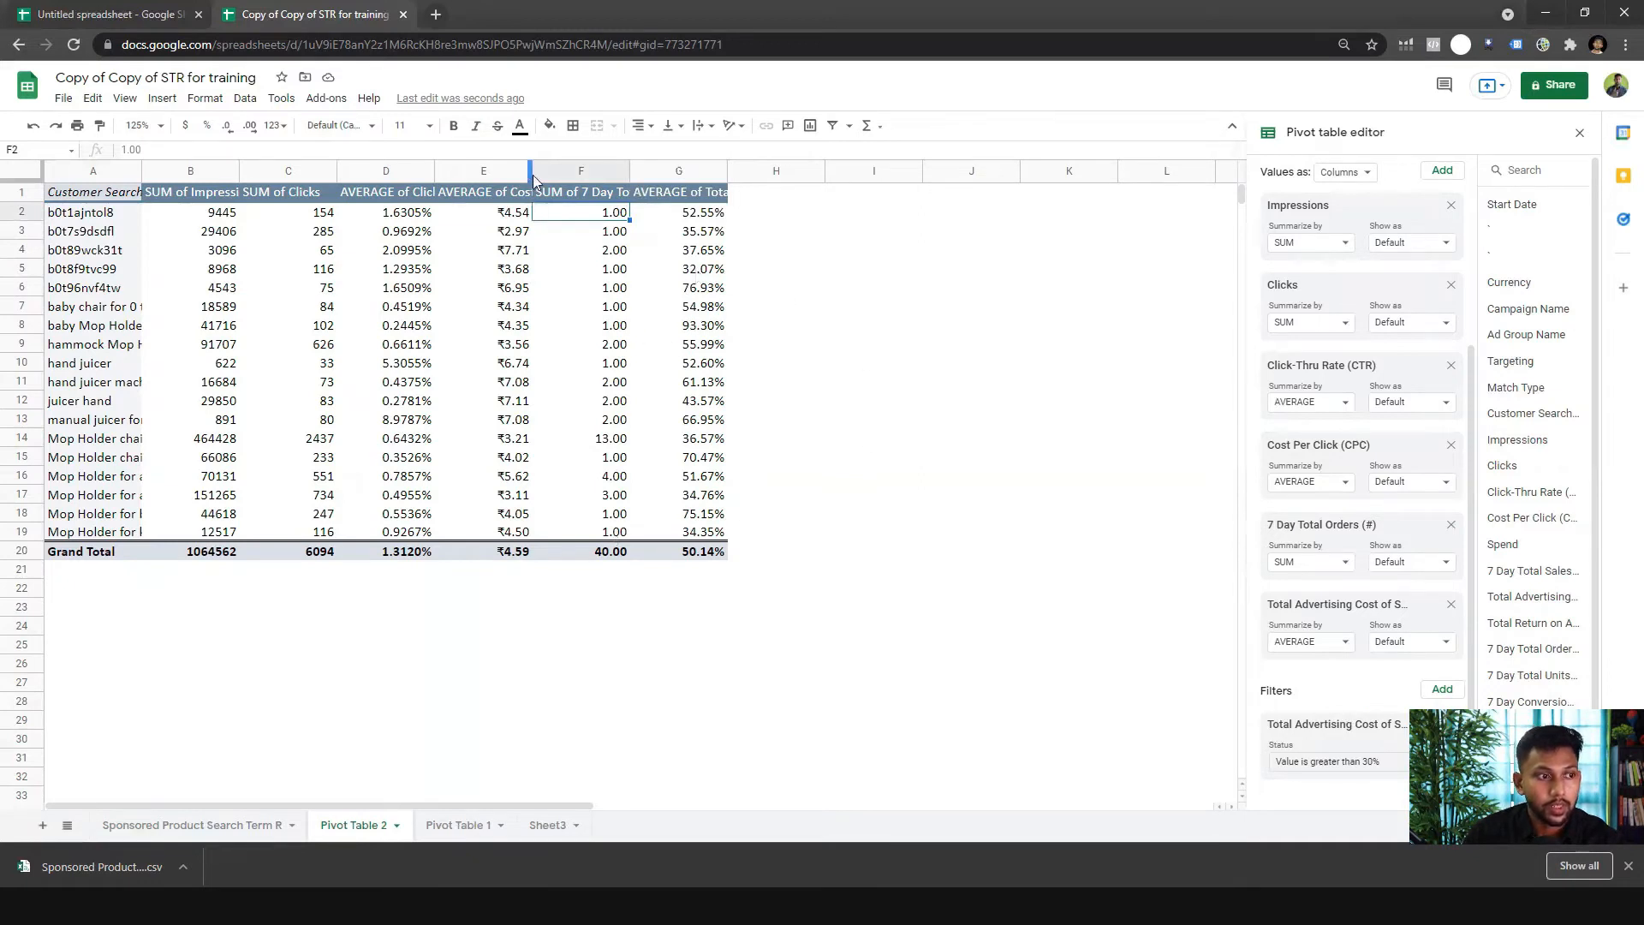
left_click_drag(694, 214, 670, 533)
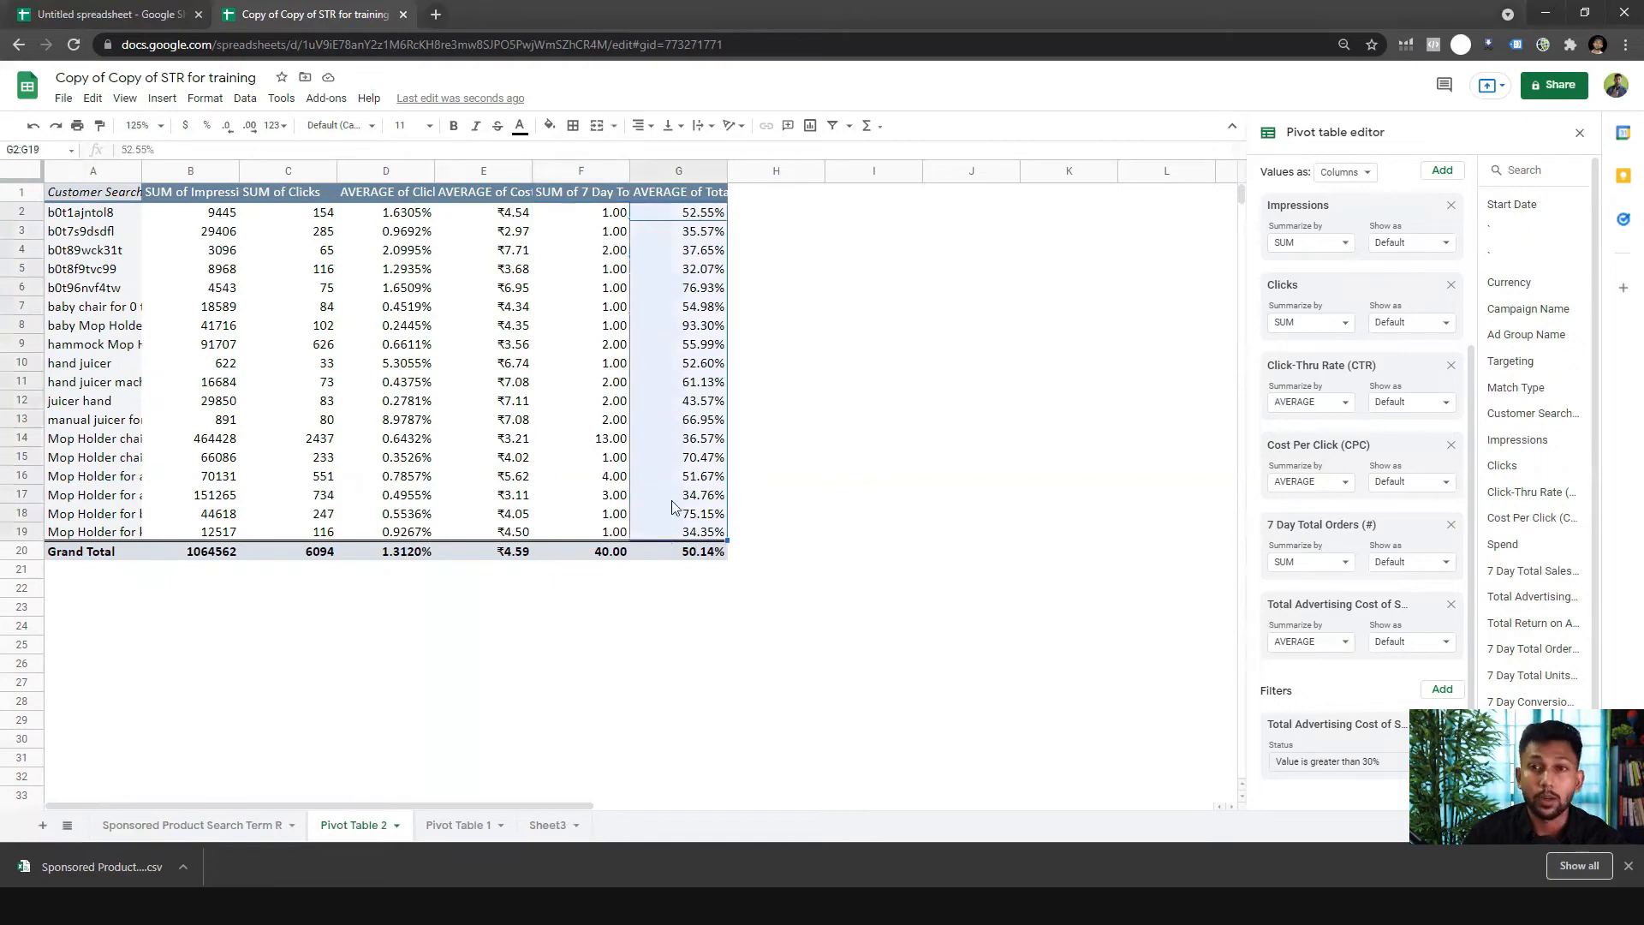
left_click(862, 539)
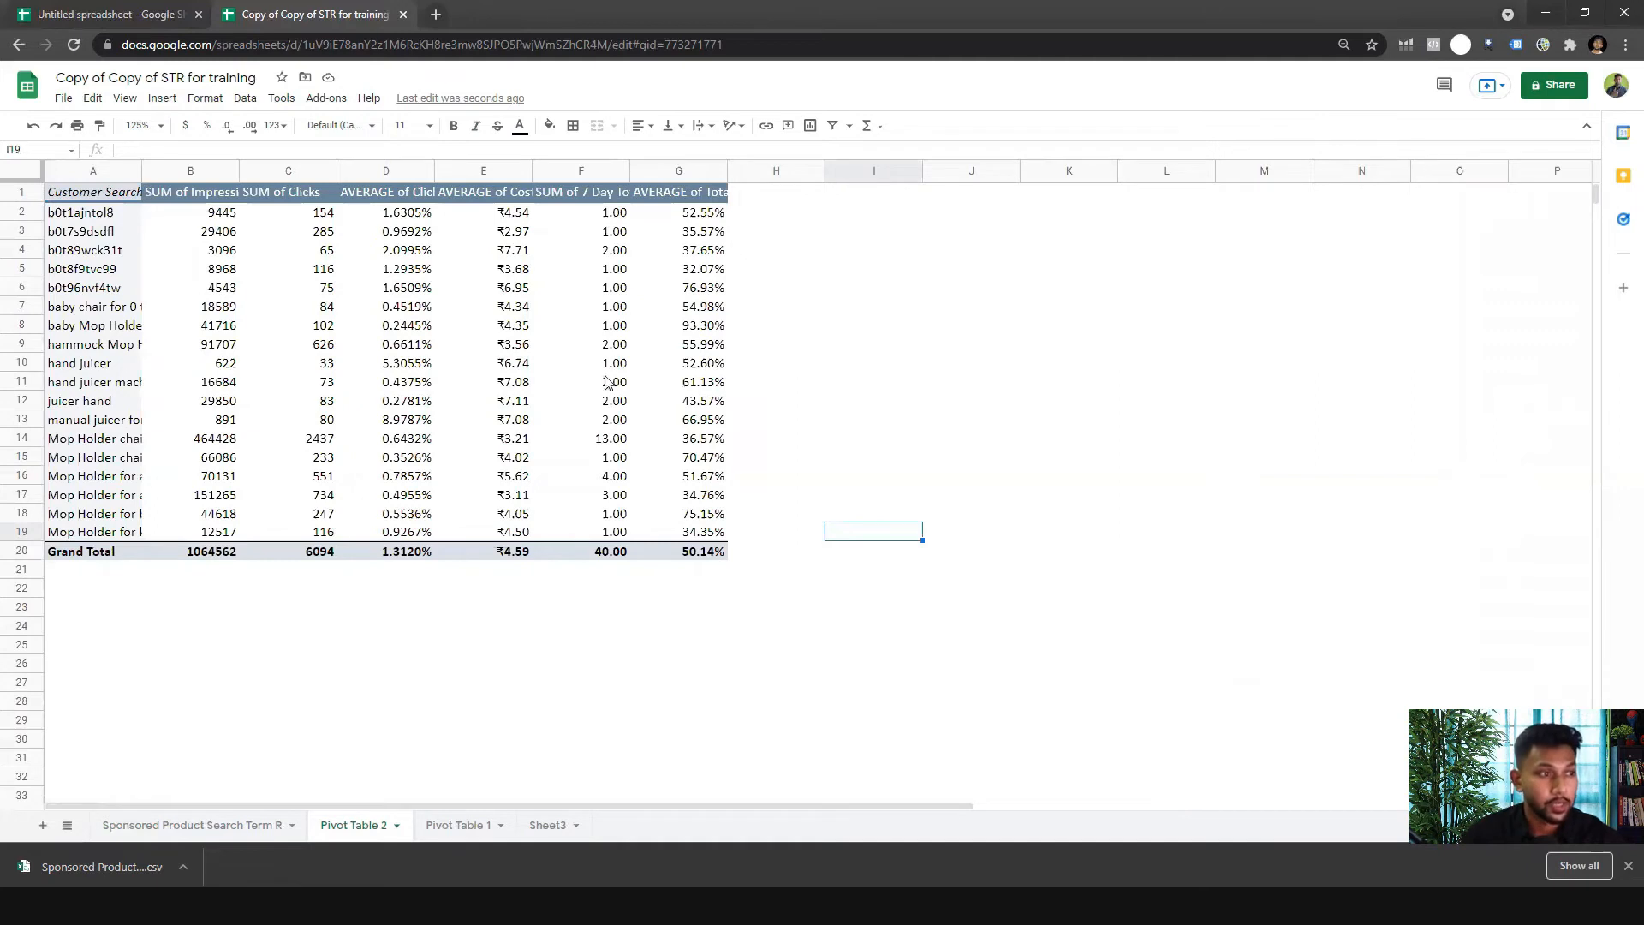
- Examine the first search term's impressions, click-thru rate and average ACoS, and compare its metrics with the other rows
left_click(442, 307)
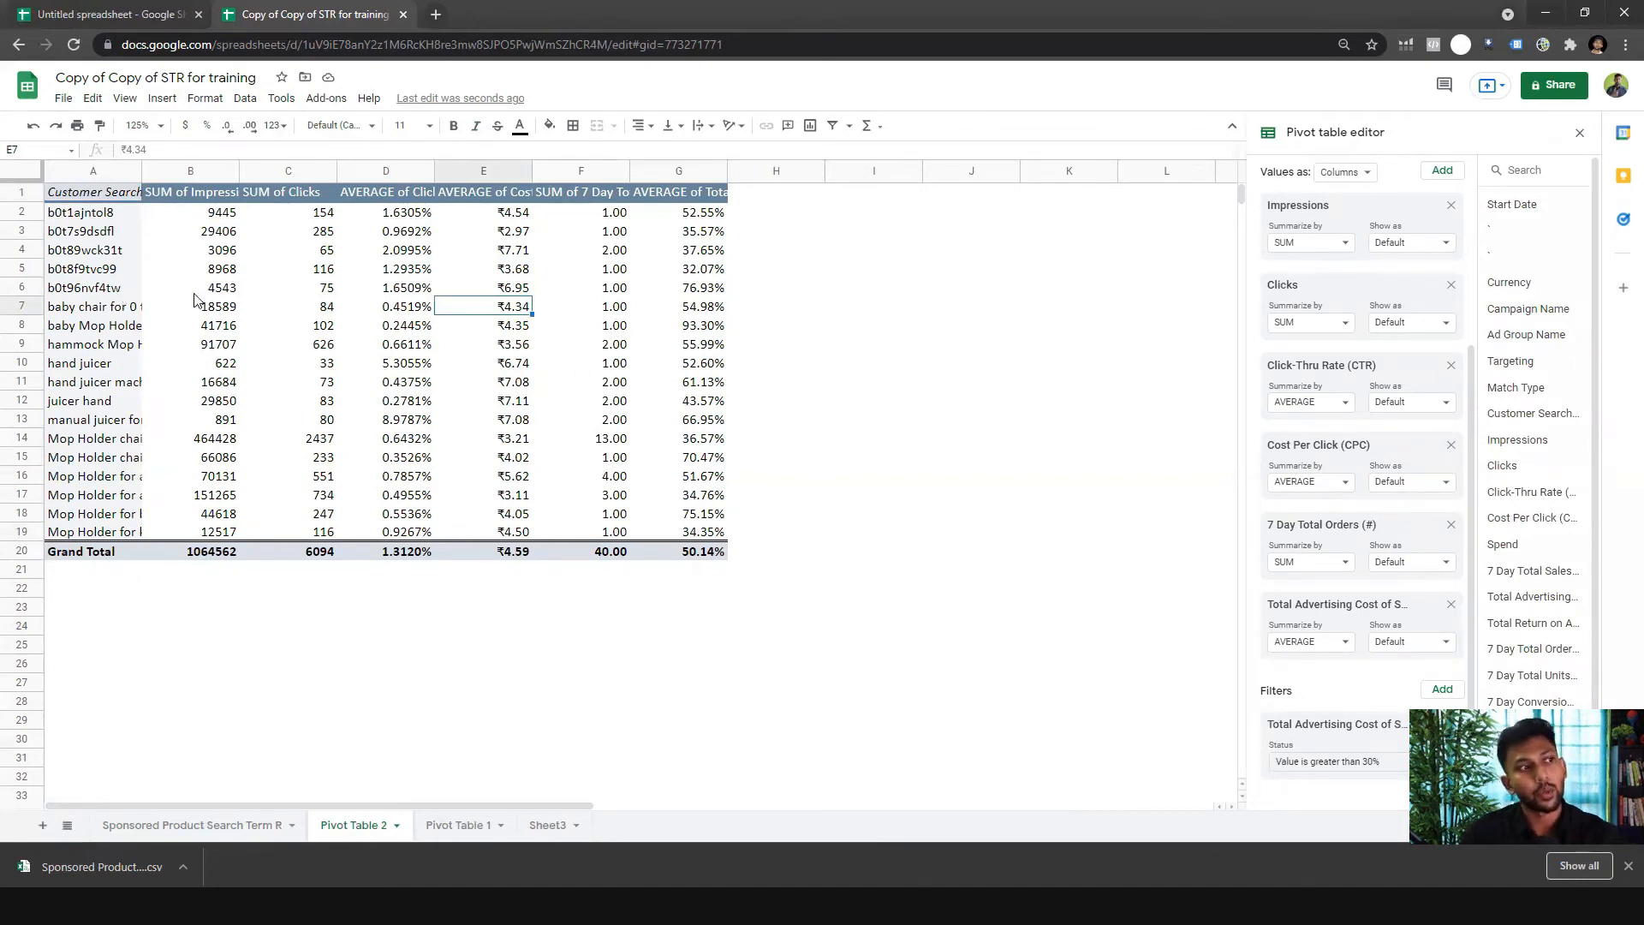
left_click(93, 216)
left_click(218, 221)
left_click(419, 221)
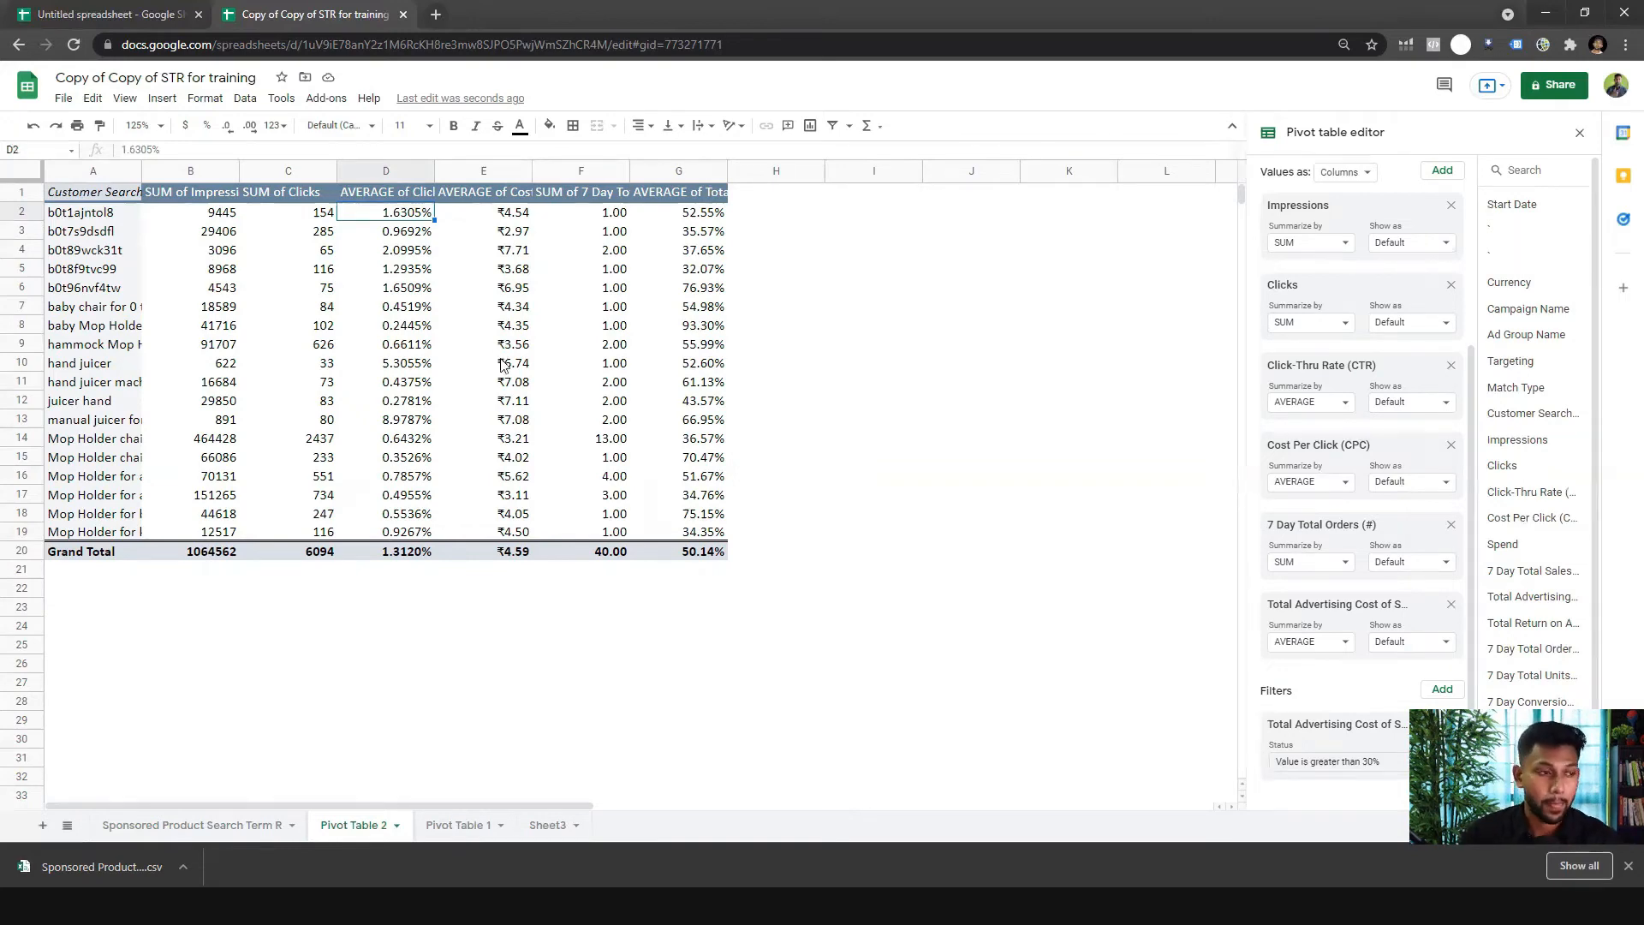
left_click(505, 425)
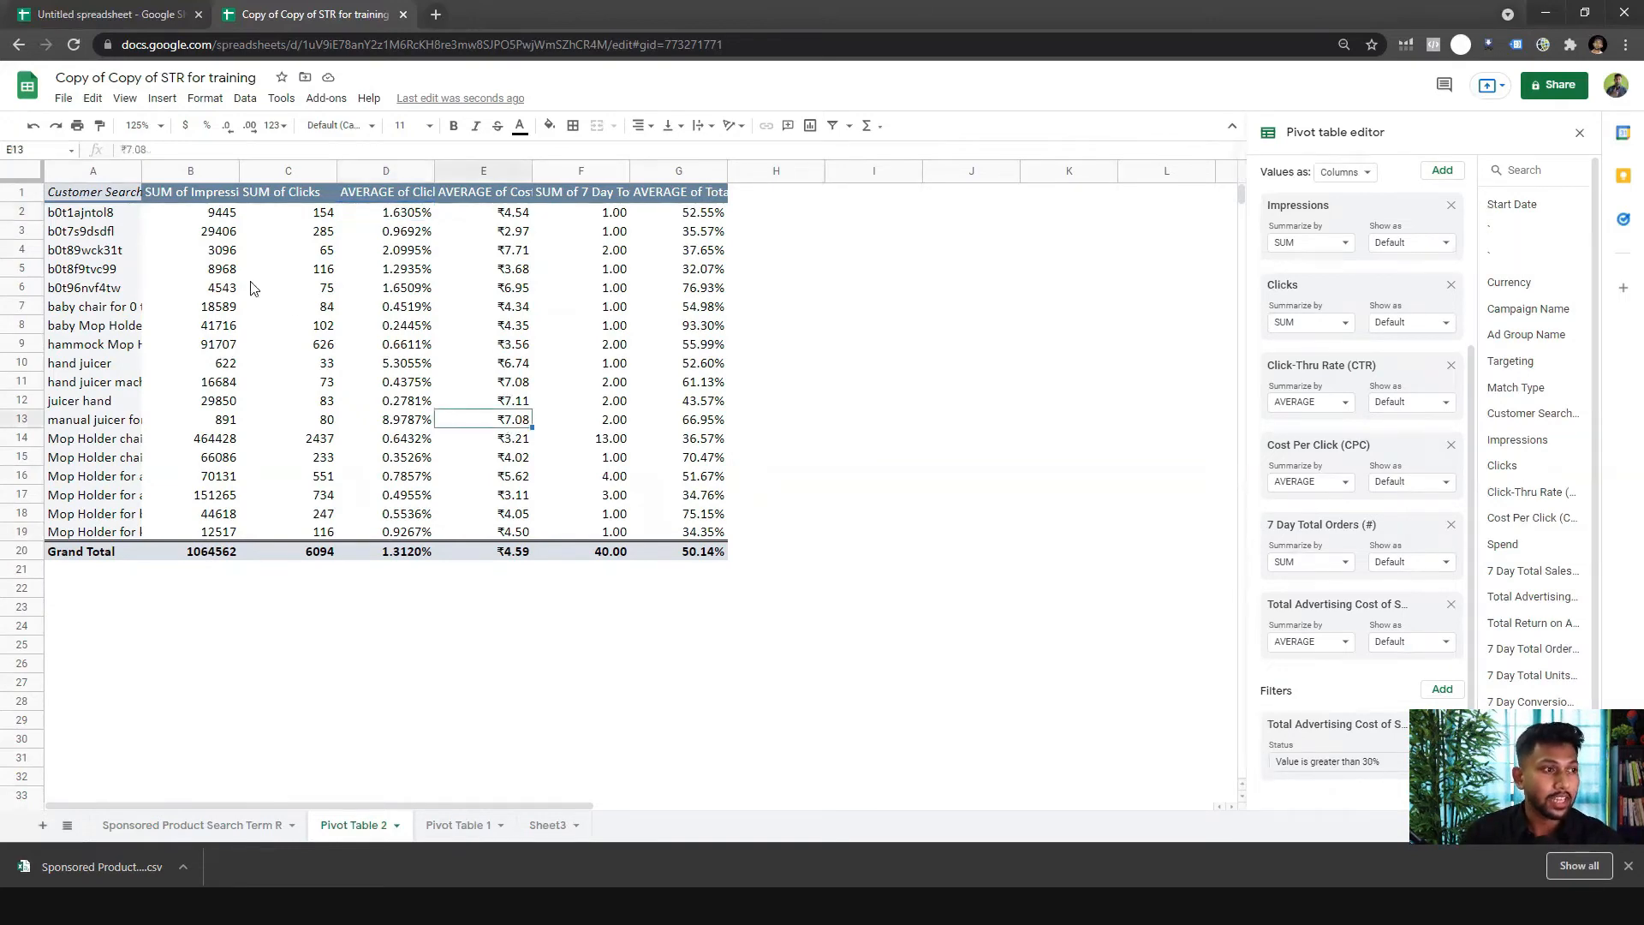
left_click(104, 220)
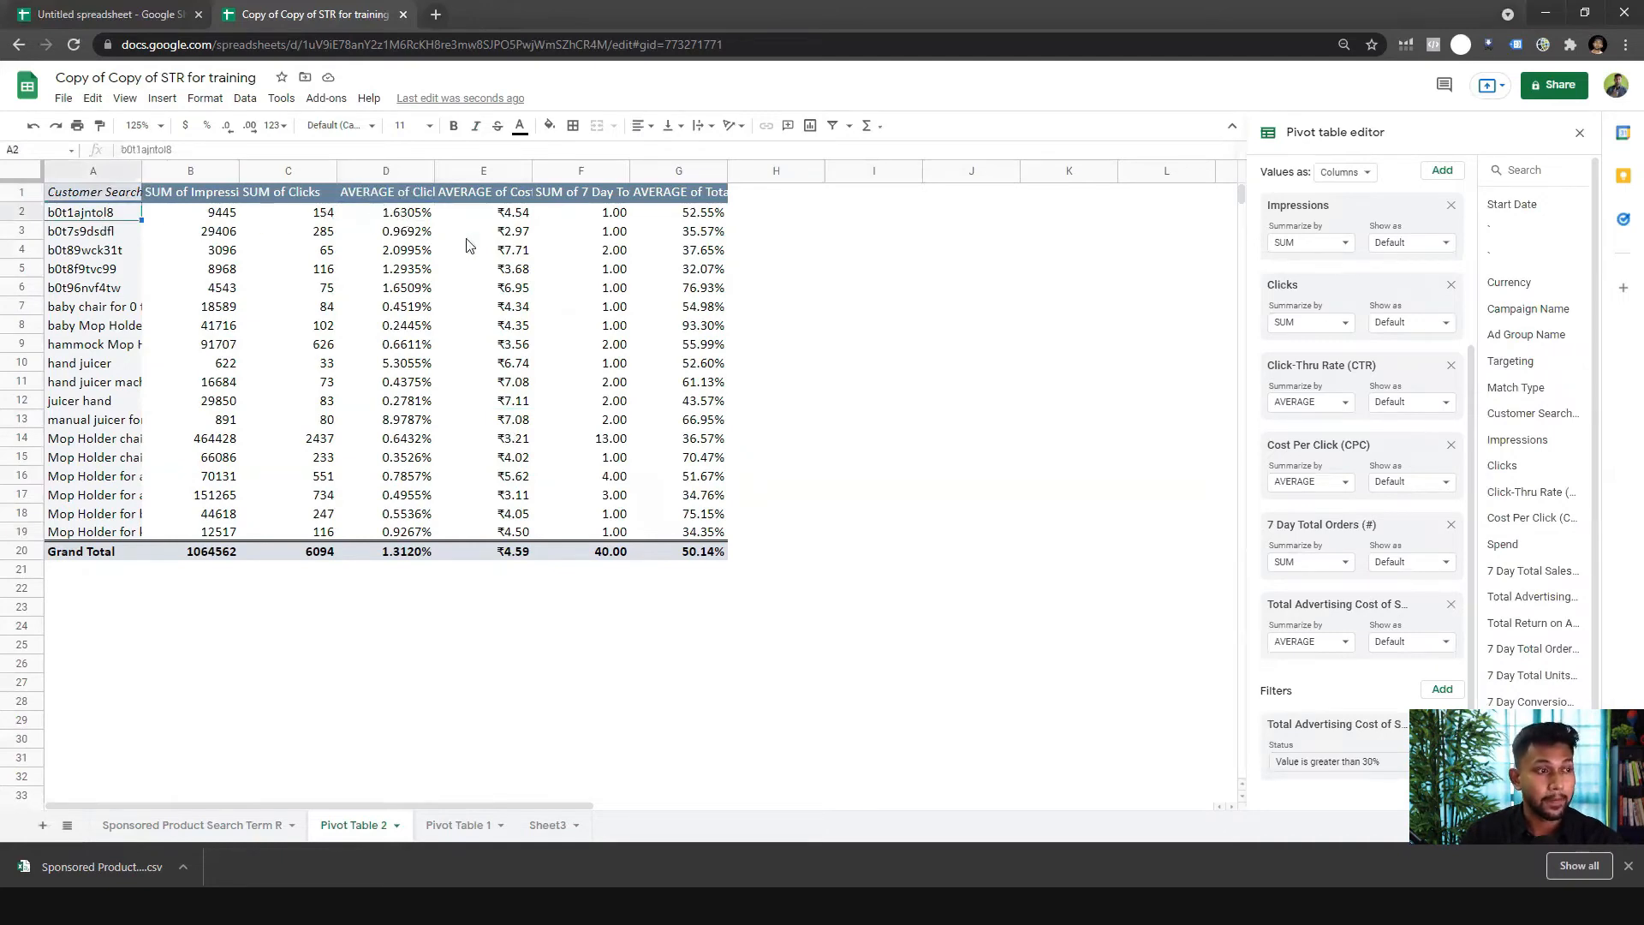
left_click(685, 216)
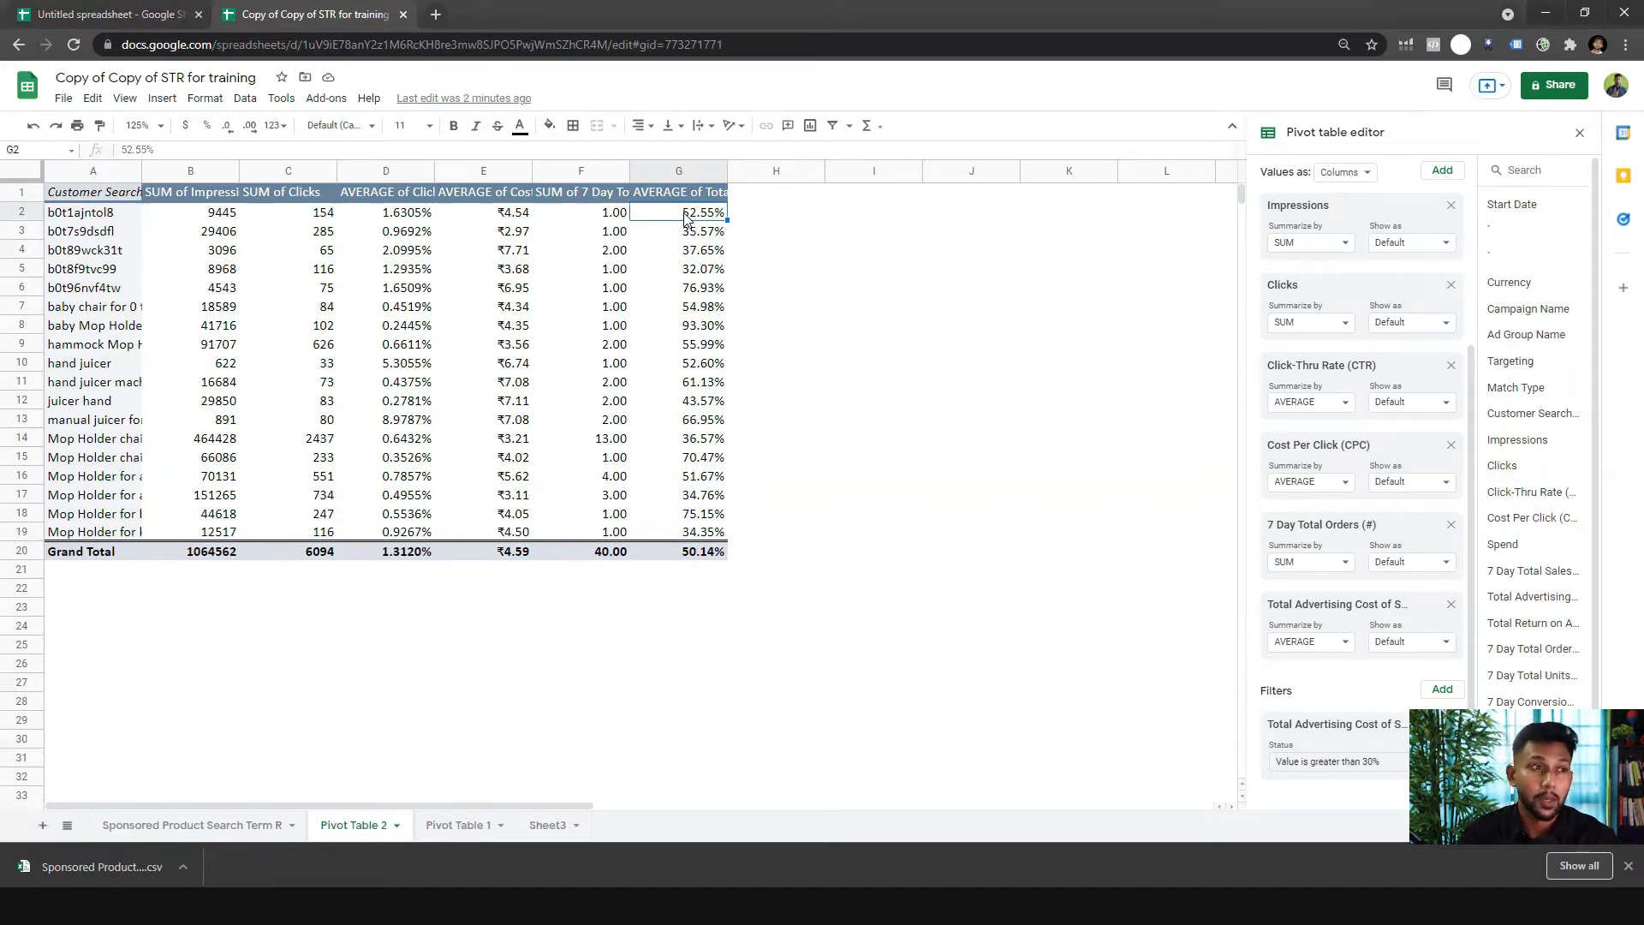
left_click(741, 221)
left_click(709, 219)
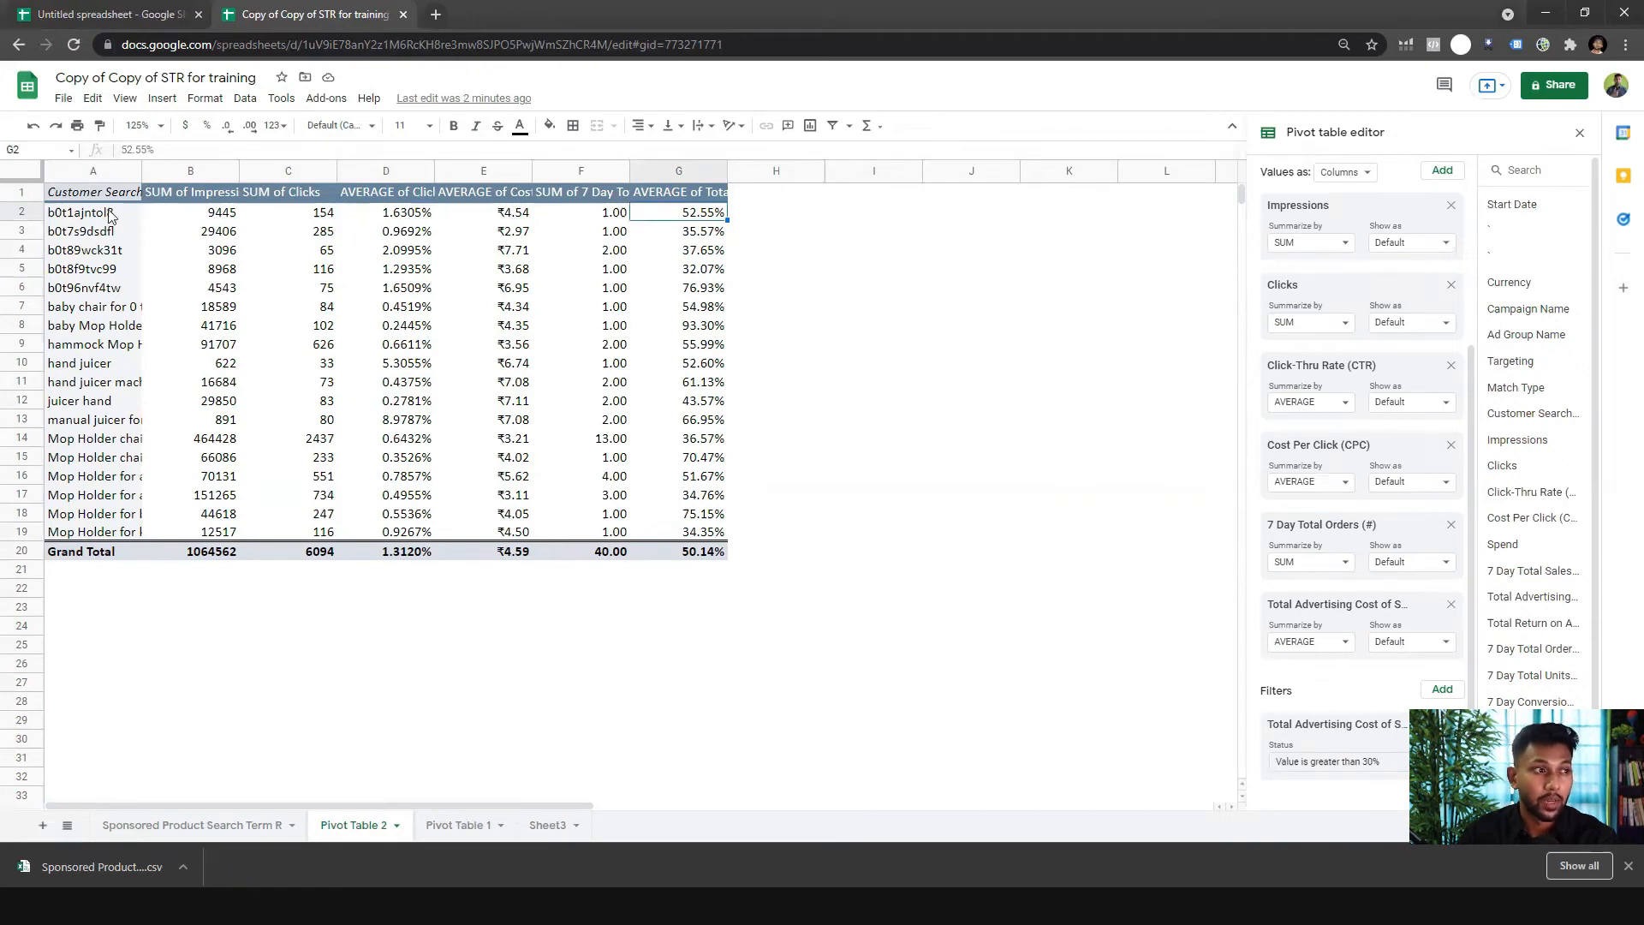
left_click(738, 216)
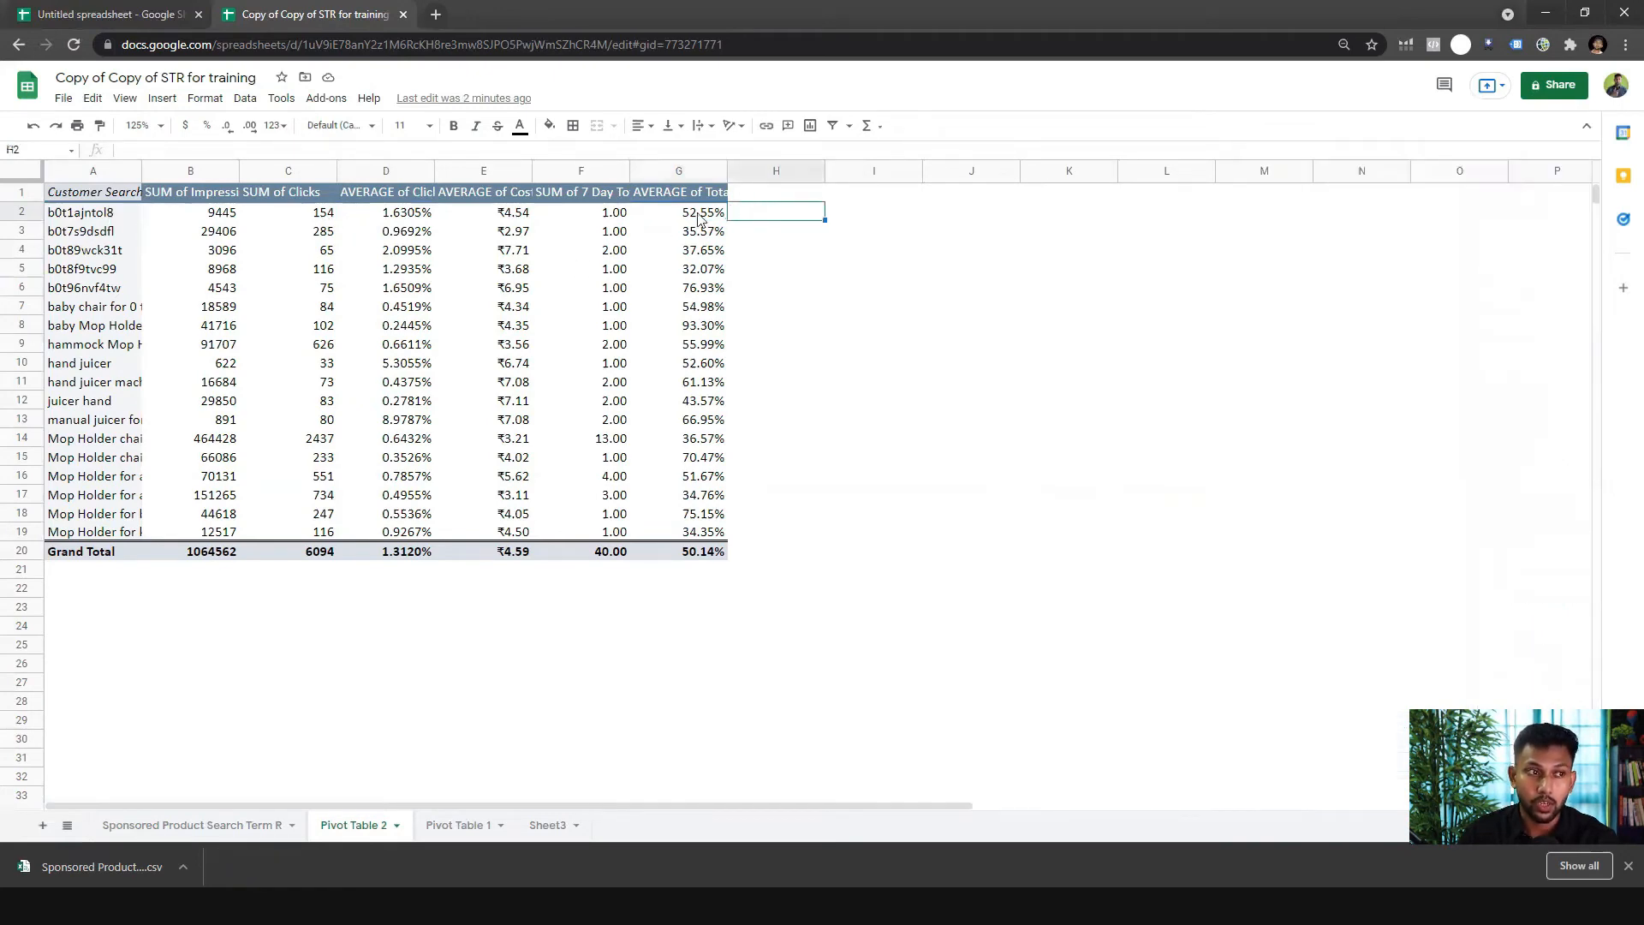
left_click(698, 220)
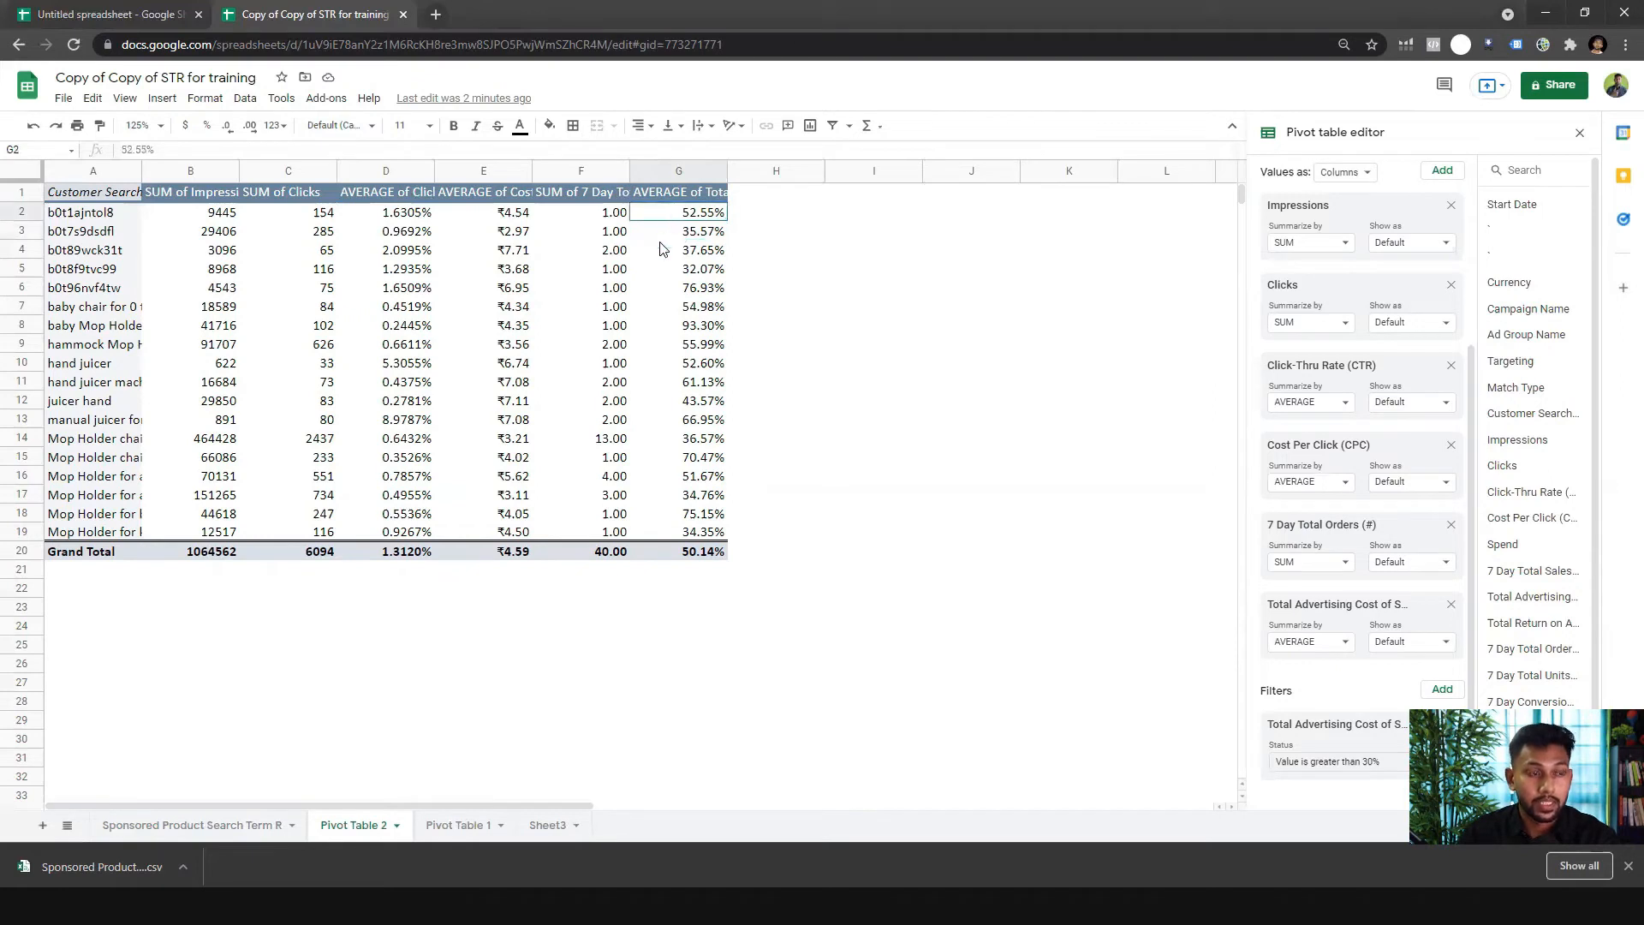
- Review the average ACoS values in G2:G19 against the customer search terms in A2:A19
left_click_drag(668, 216, 653, 535)
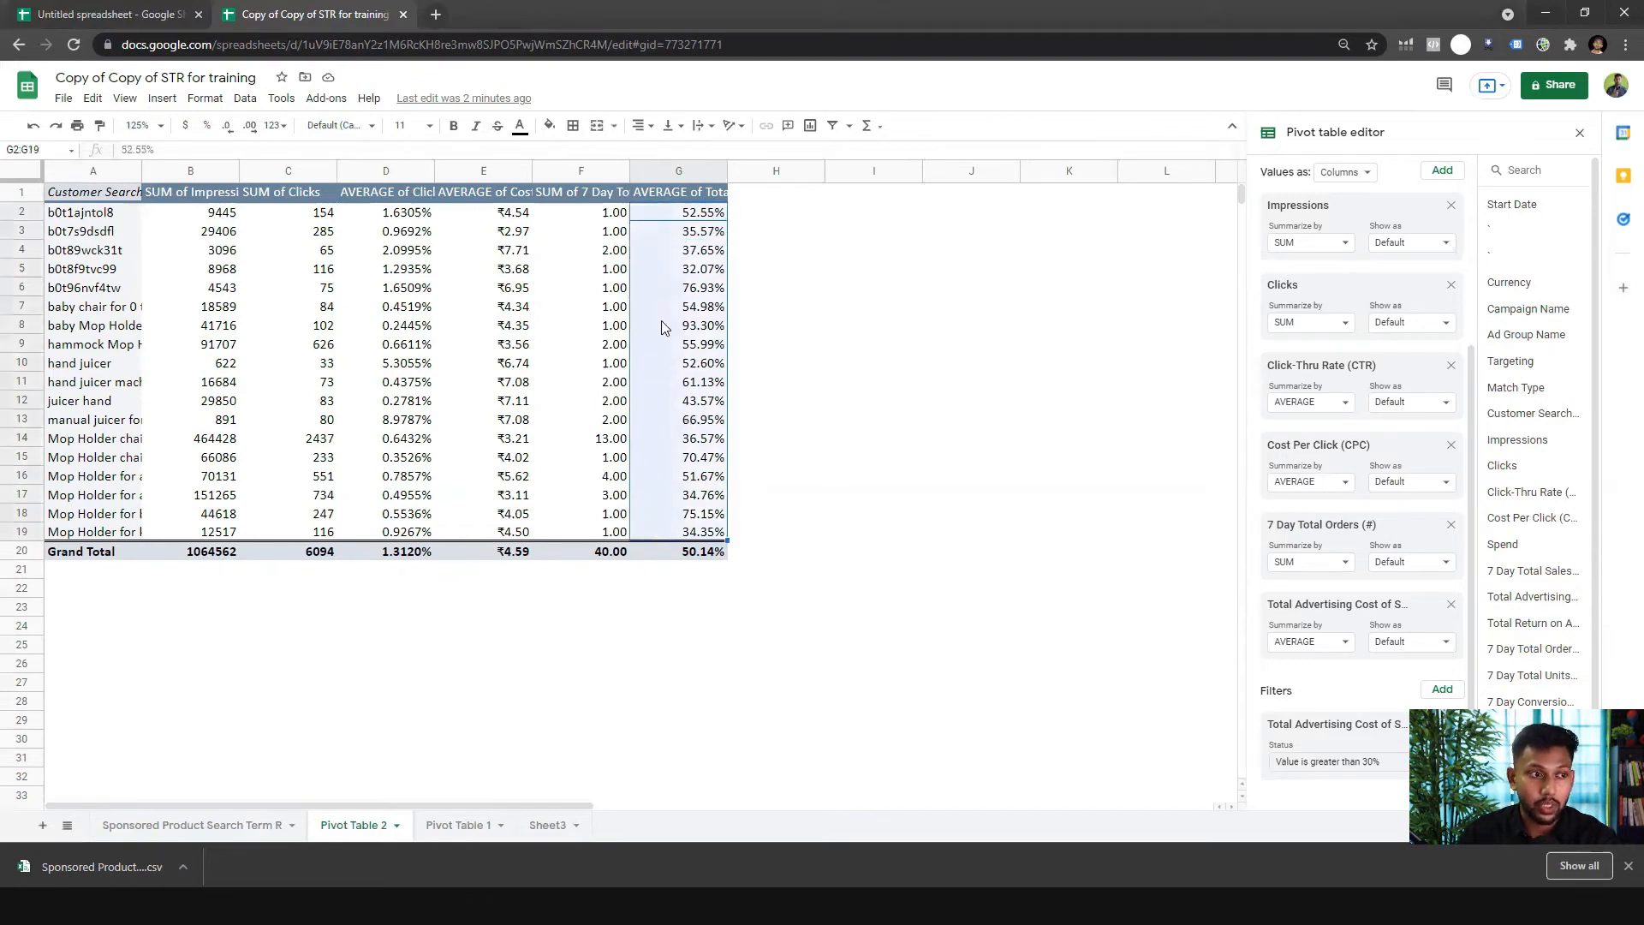
left_click(89, 533)
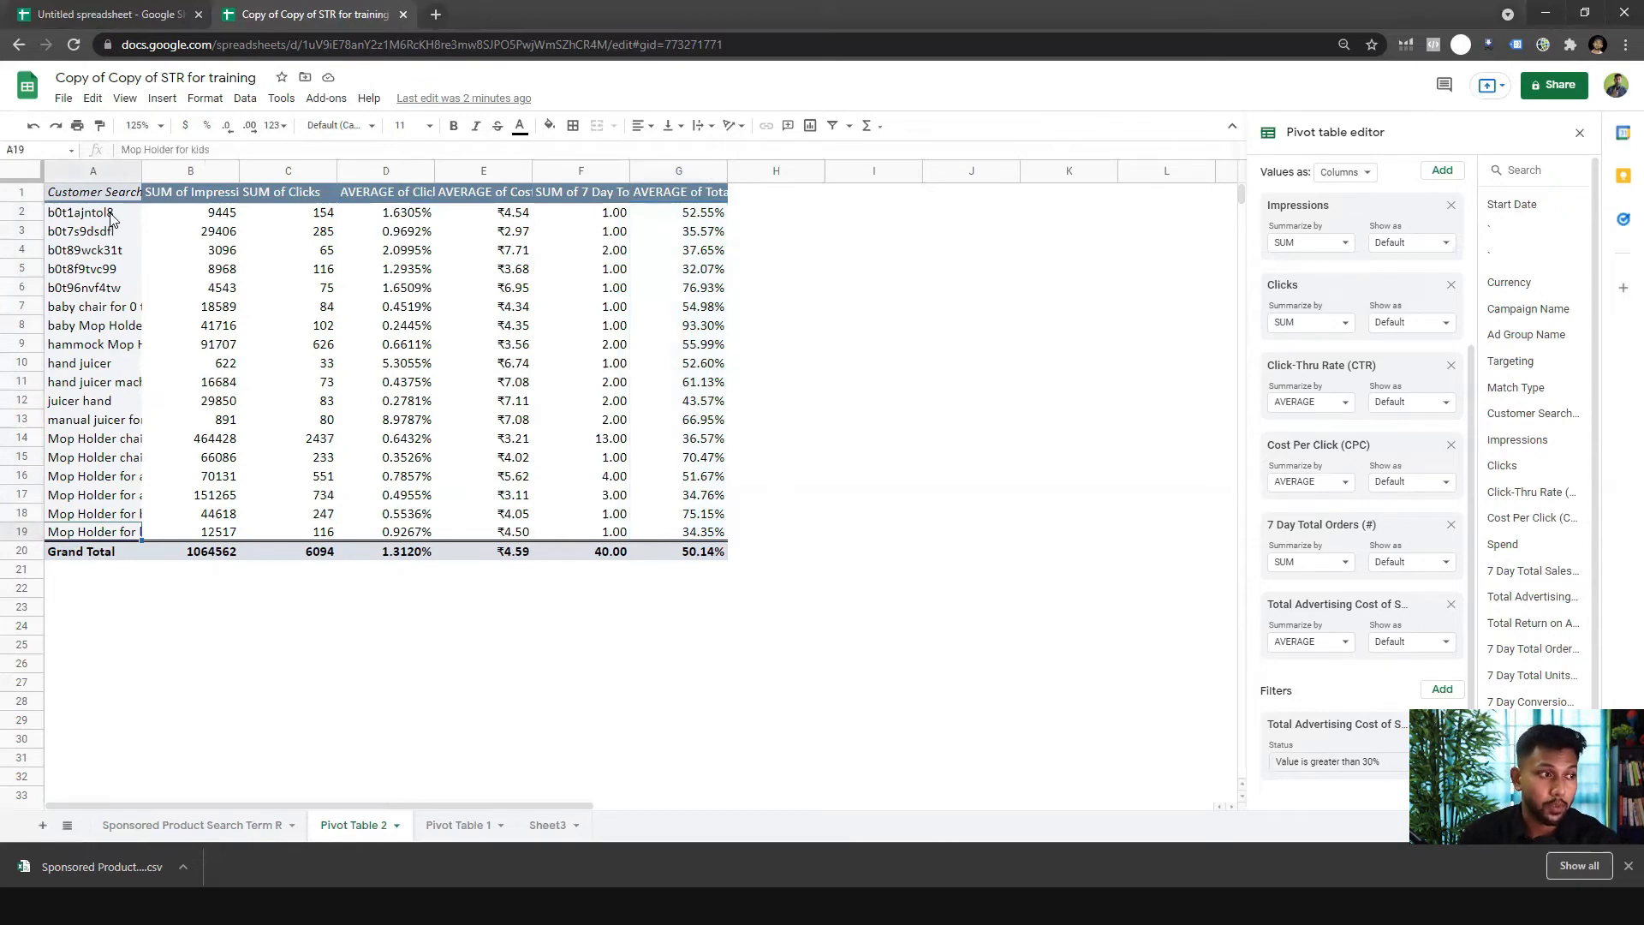
left_click_drag(110, 219, 89, 533)
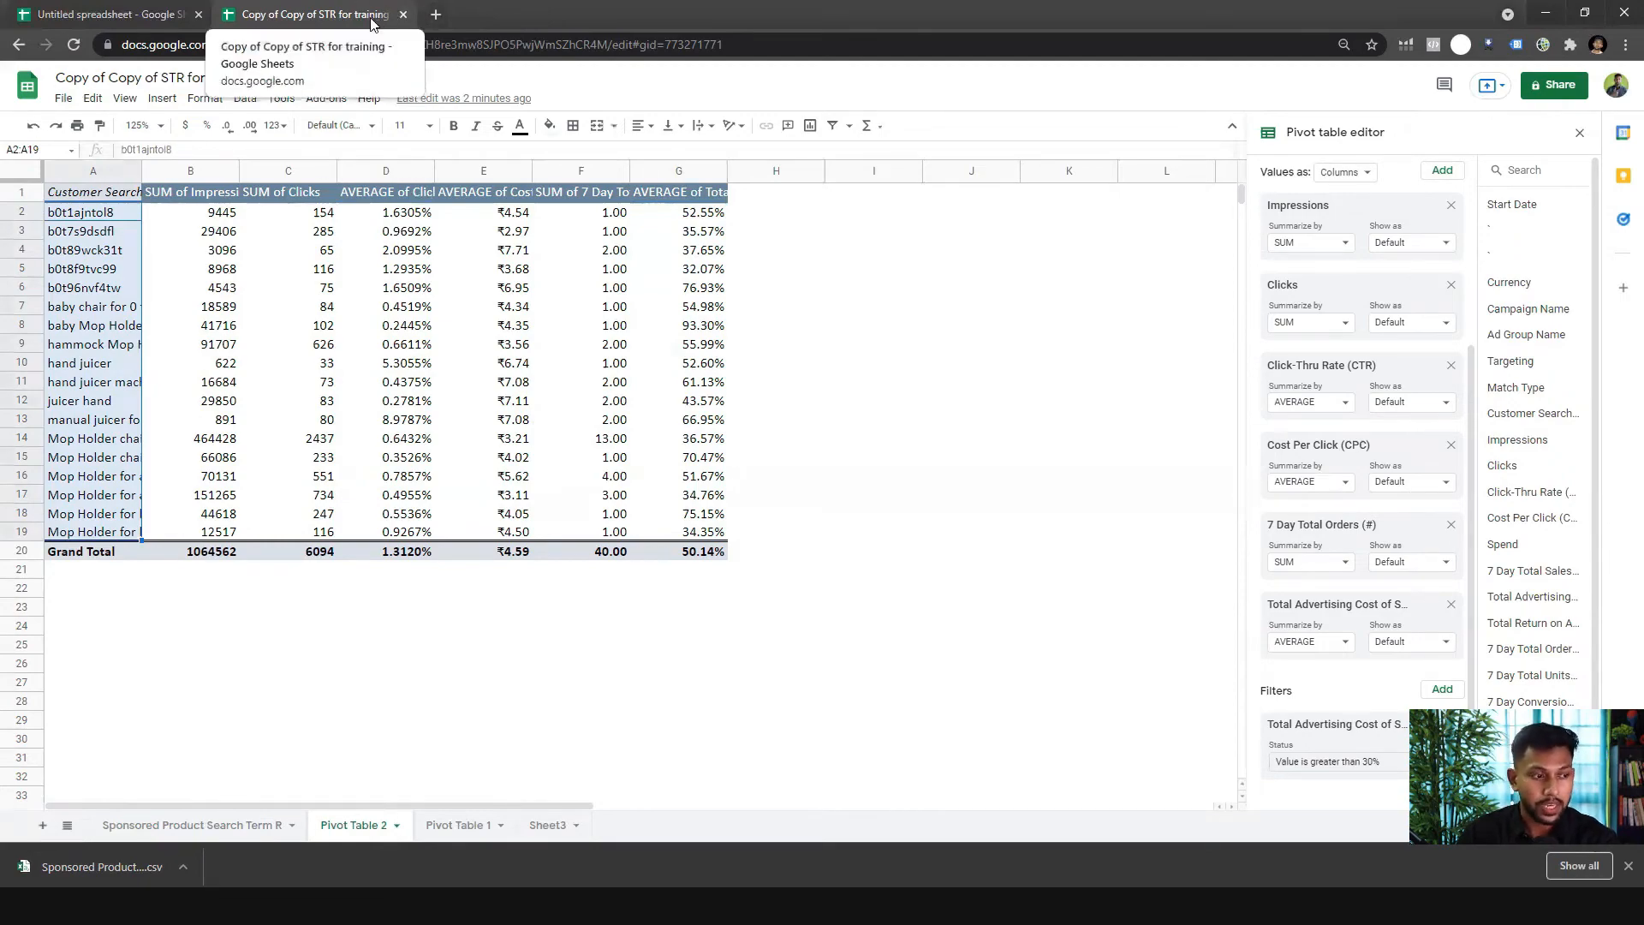
- Close the STR training spreadsheet and create a pivot table in a new sheet from the Search Term Impression Share report
left_click(402, 15)
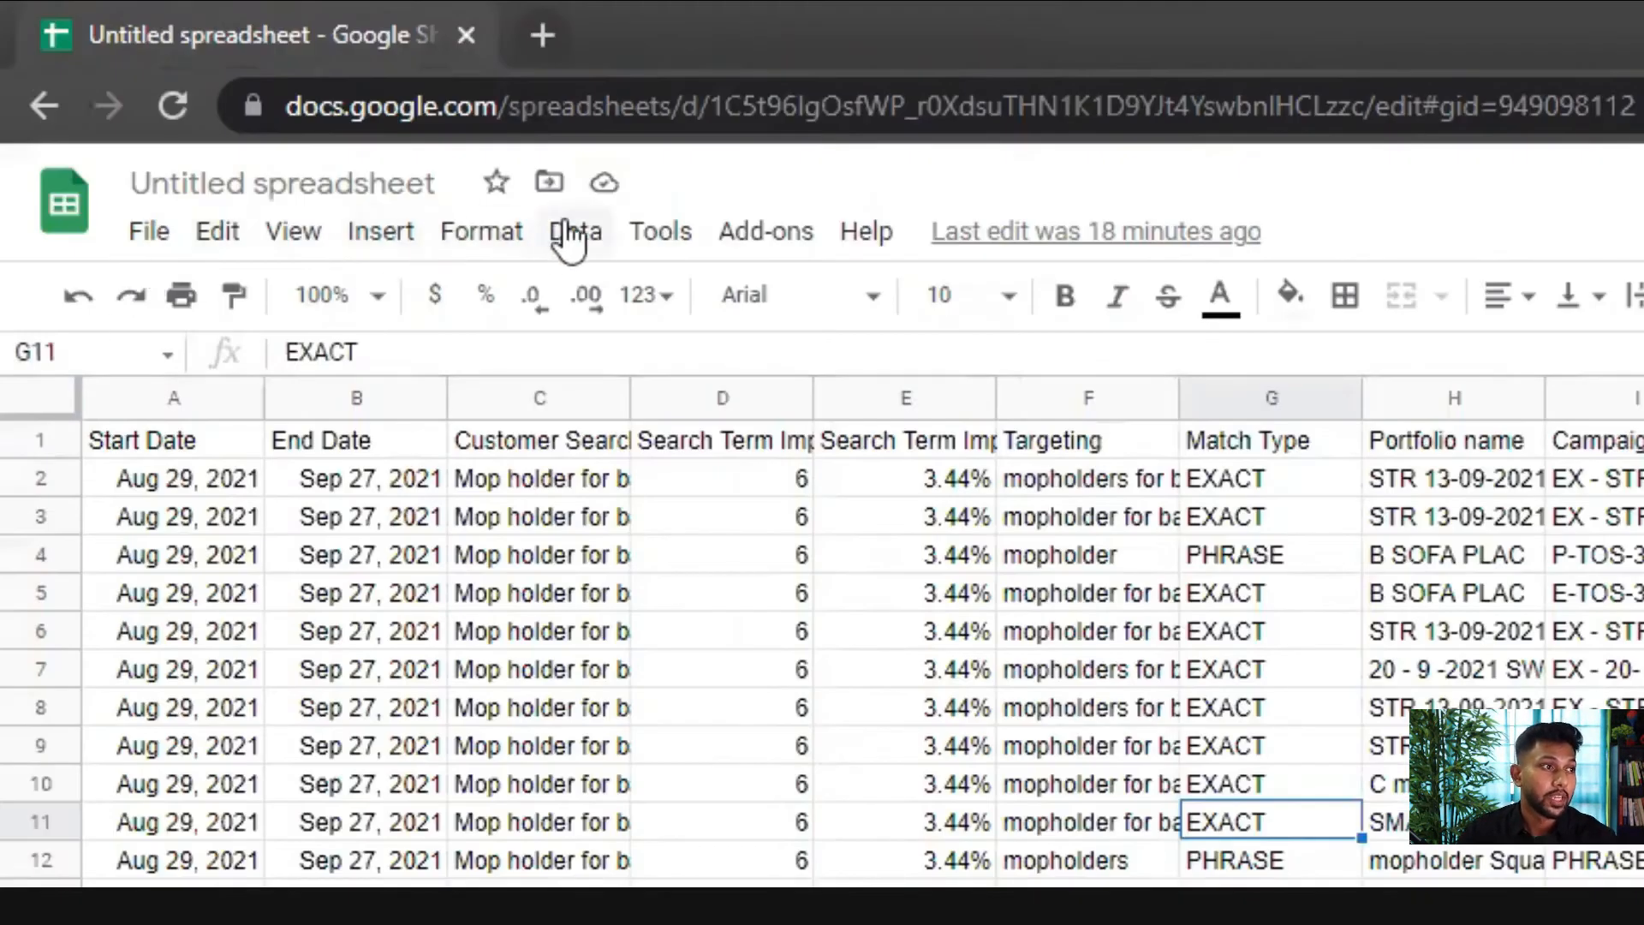
left_click(245, 98)
left_click(692, 763)
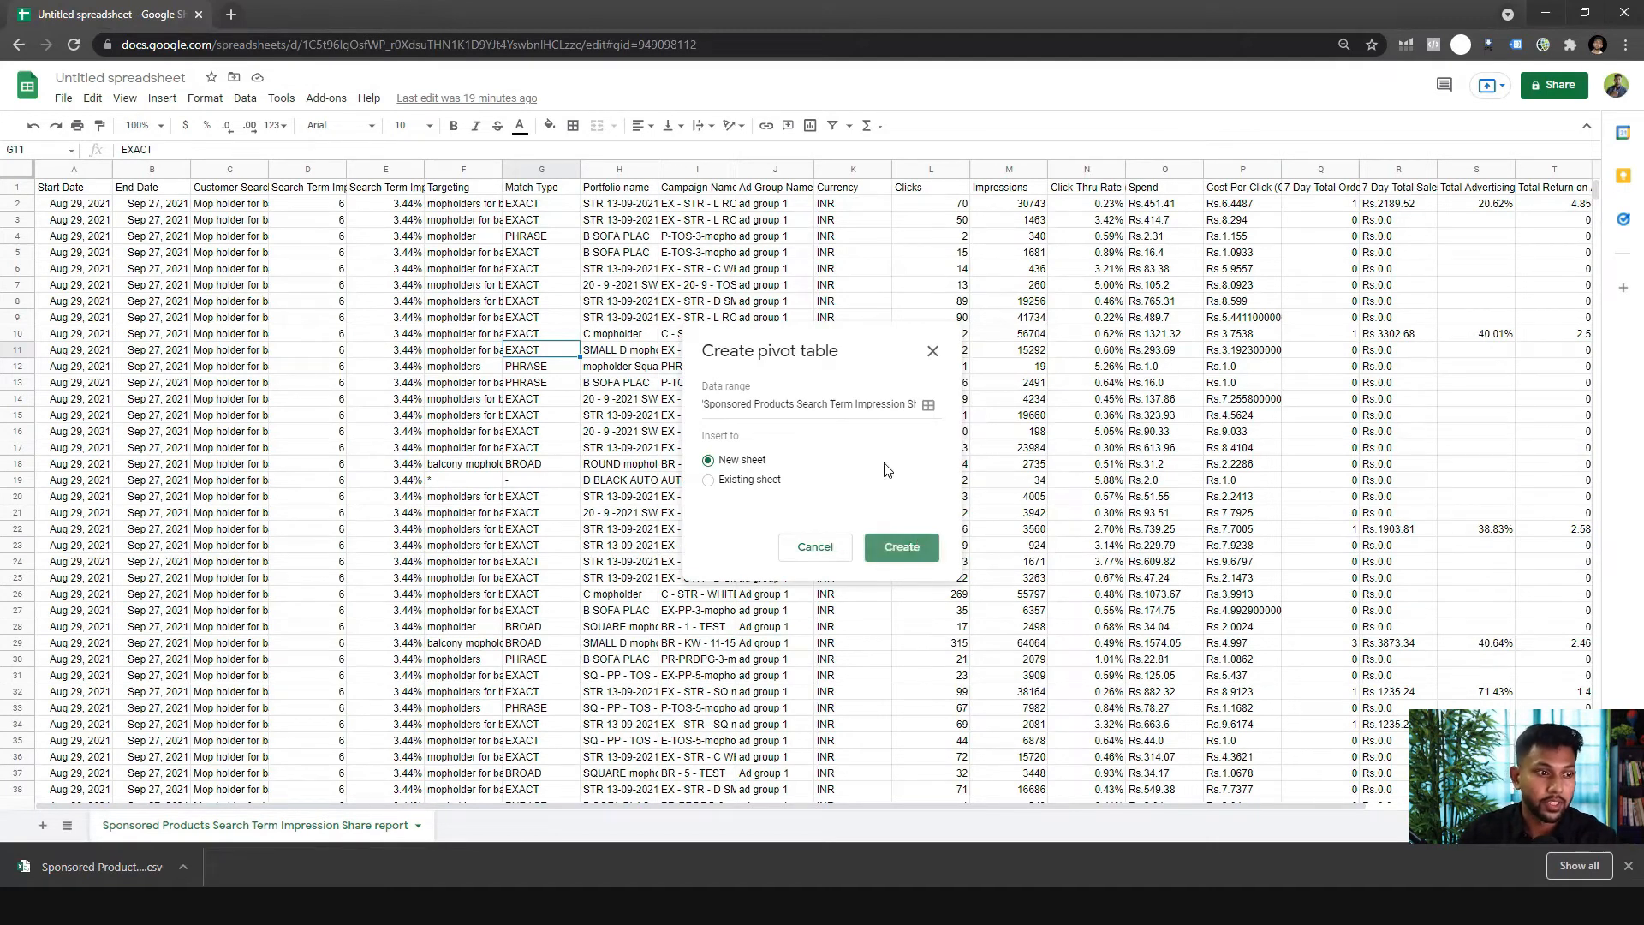
left_click(890, 550)
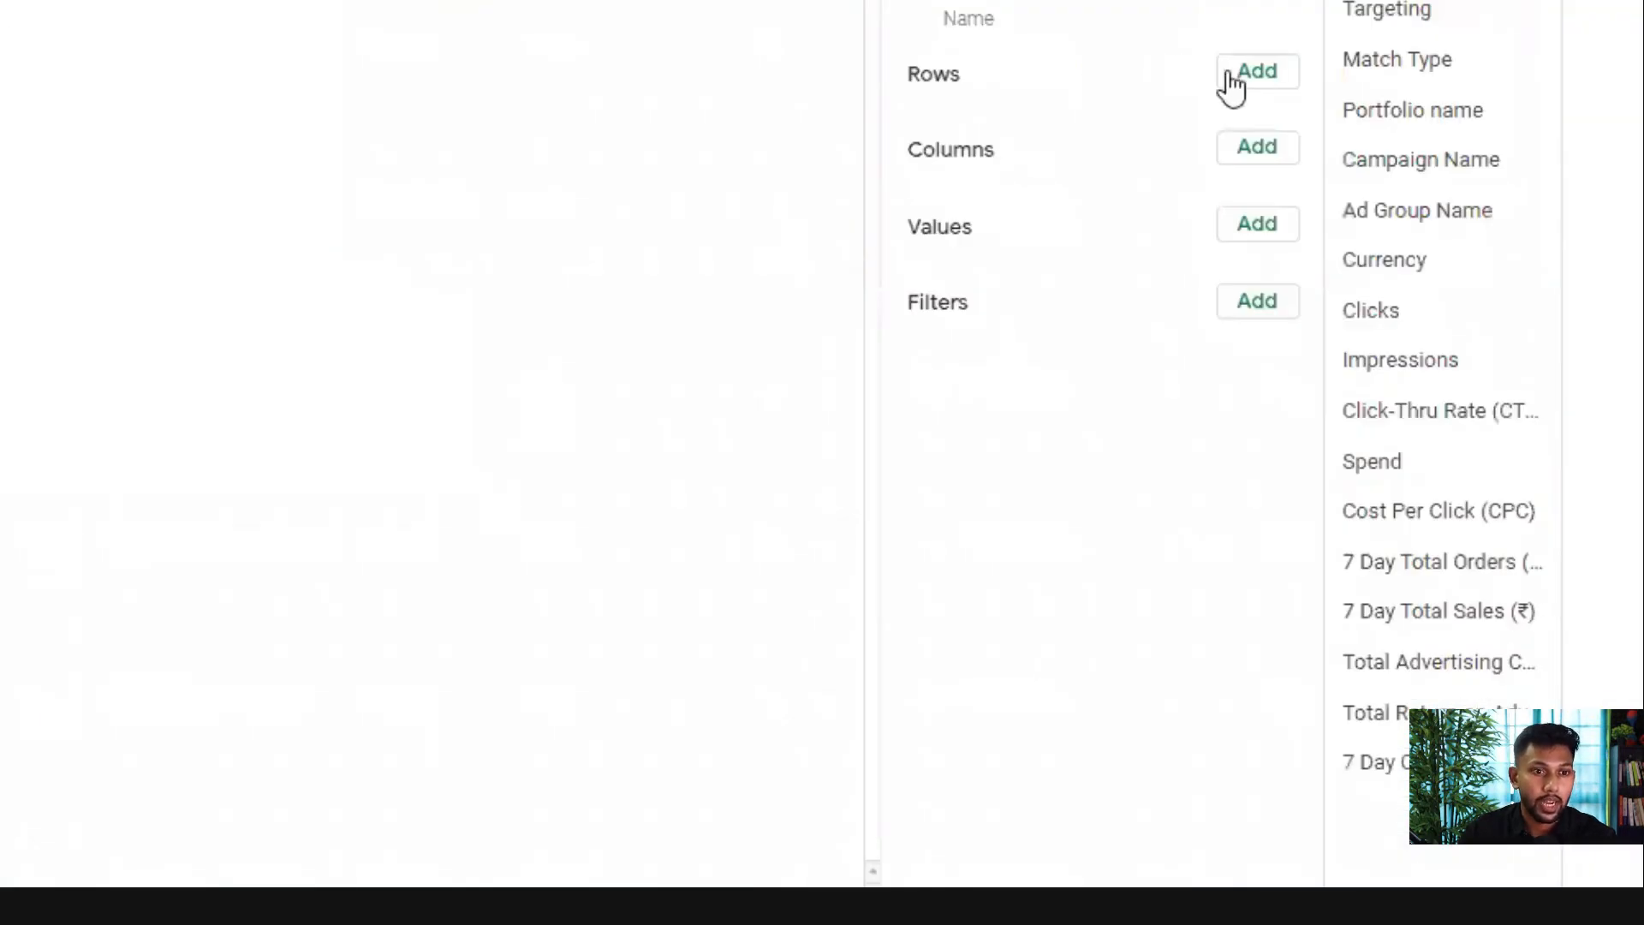
- Add Customer Search Term as the pivot rows, with Search Term Impression Rank and Search Term Impression Share as values
left_click(1442, 466)
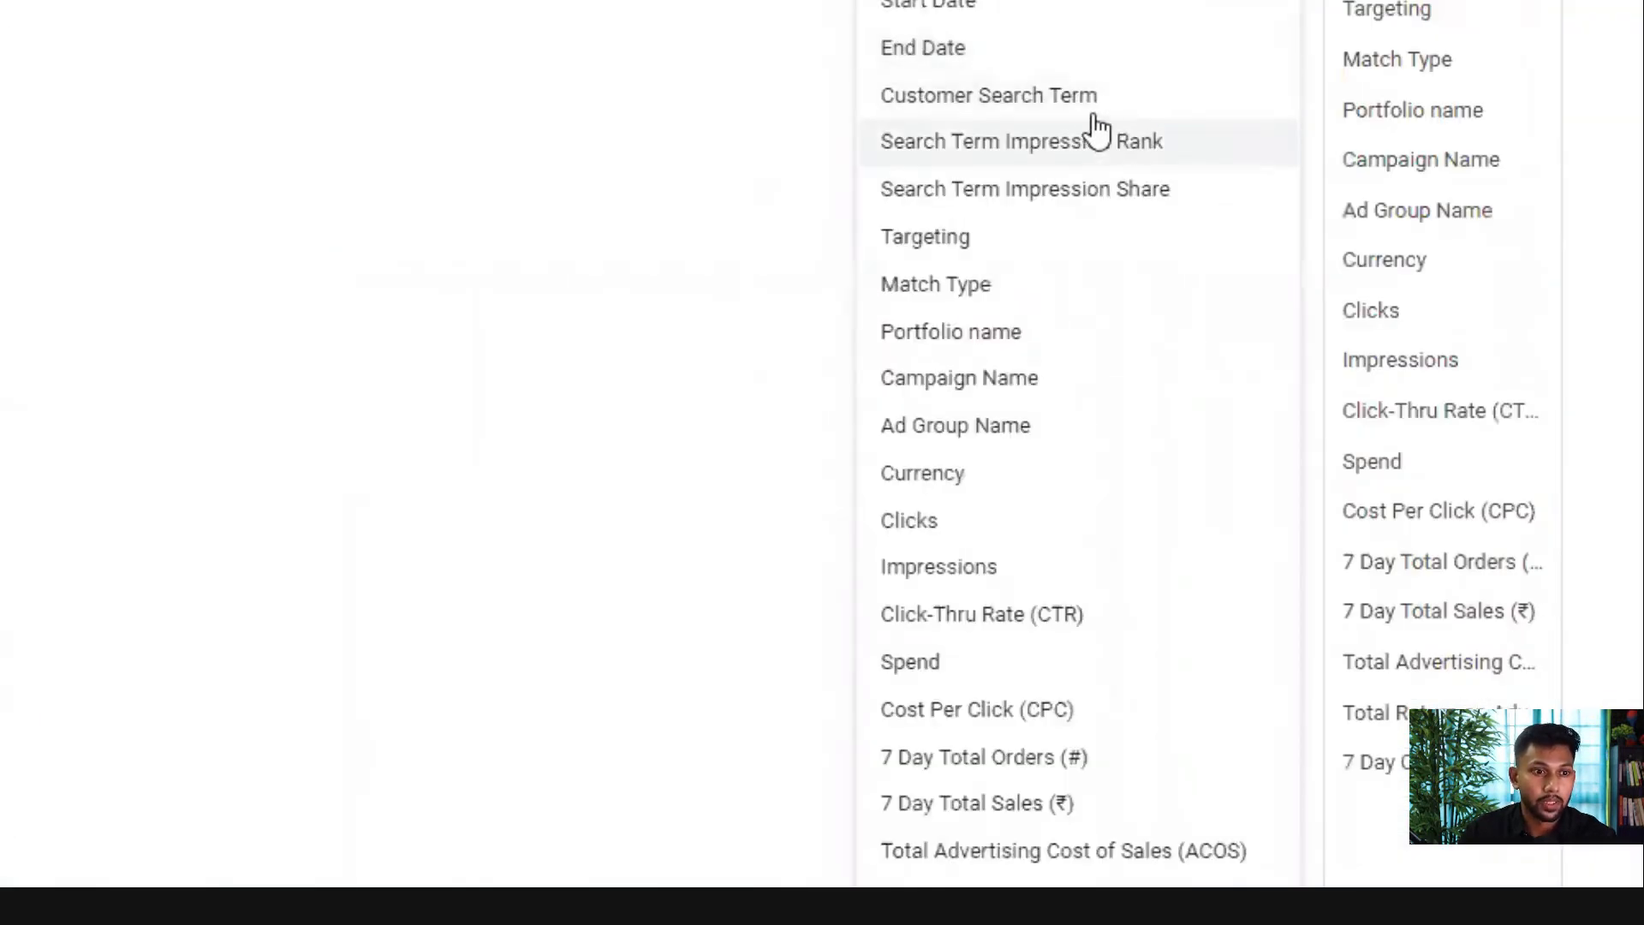
left_click(1062, 96)
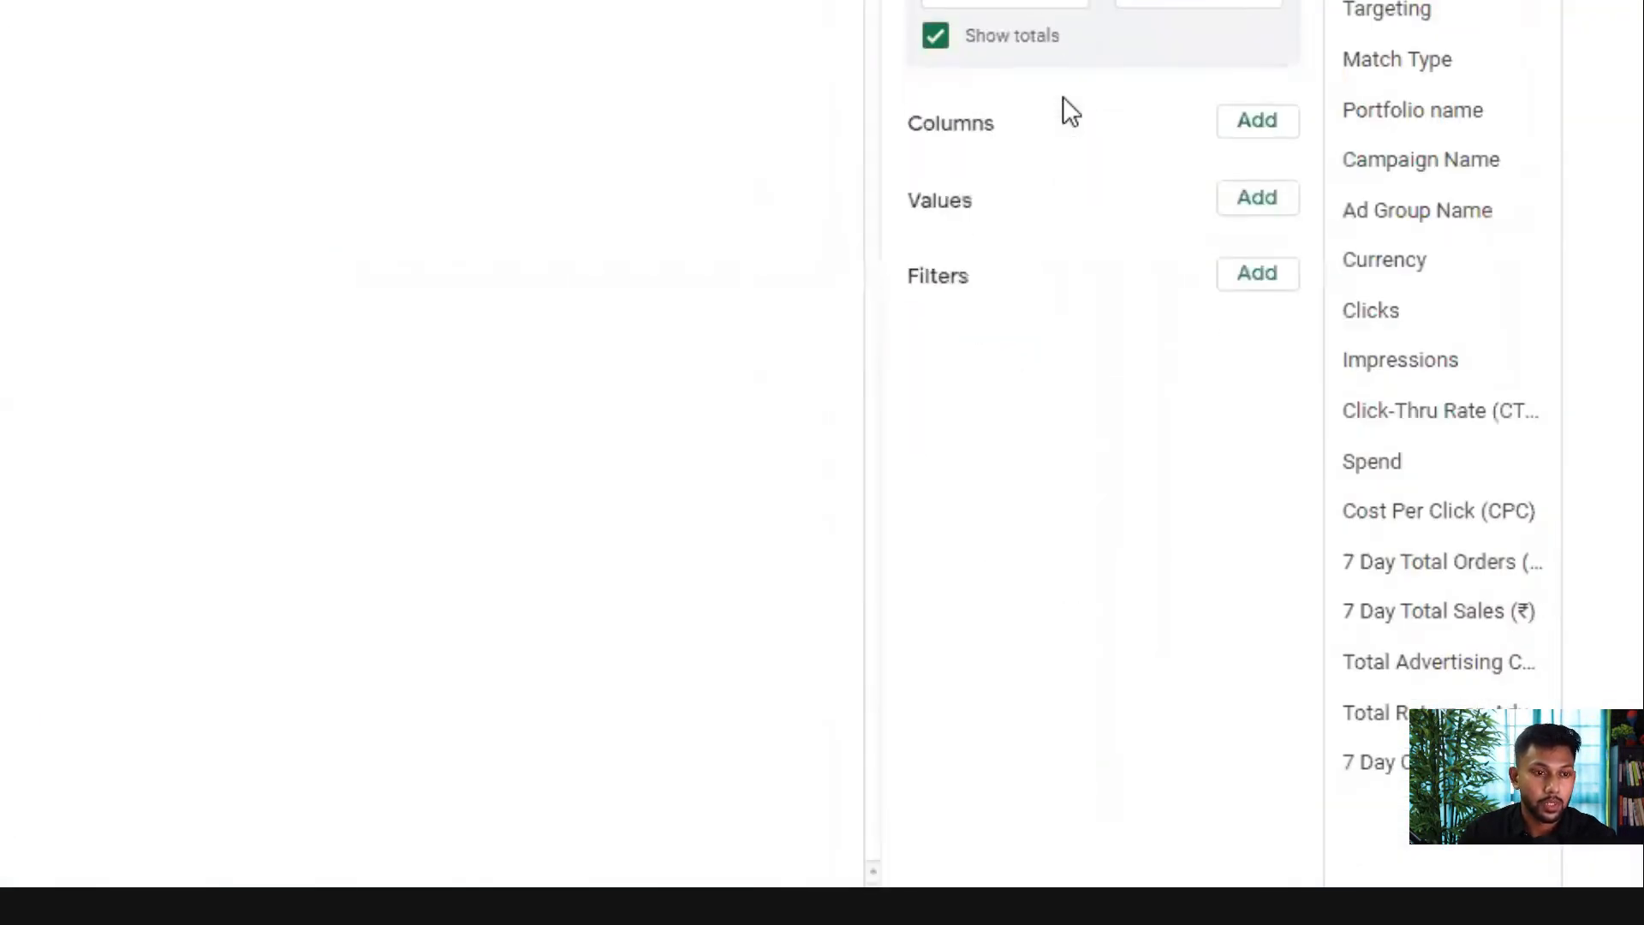
left_click(1243, 201)
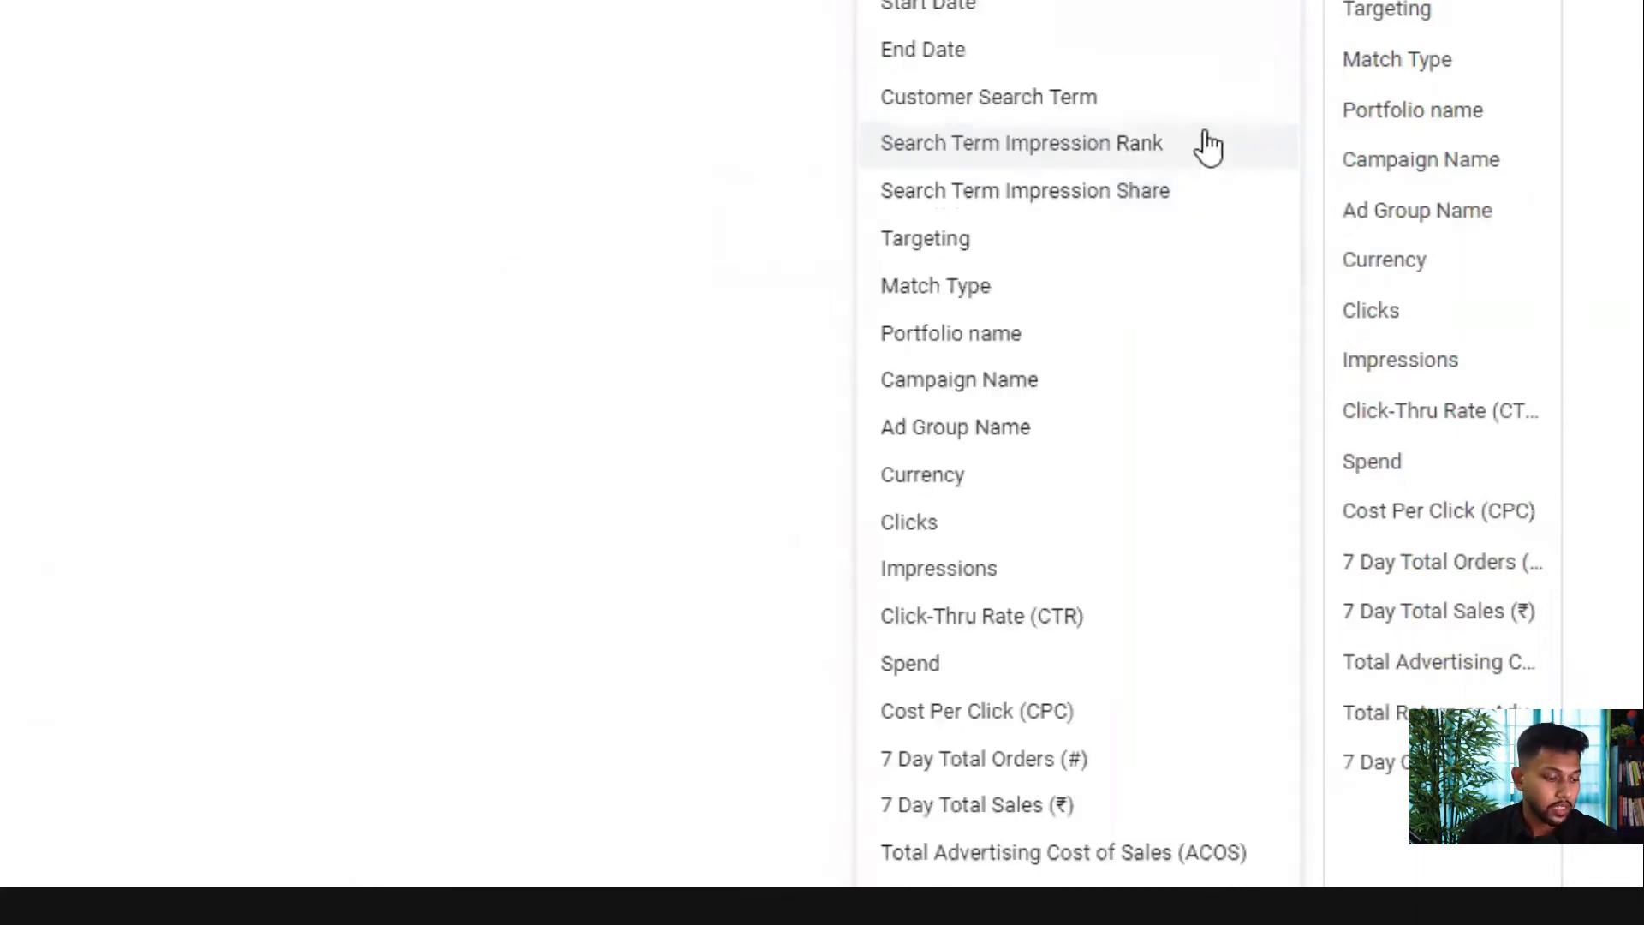
left_click(1116, 158)
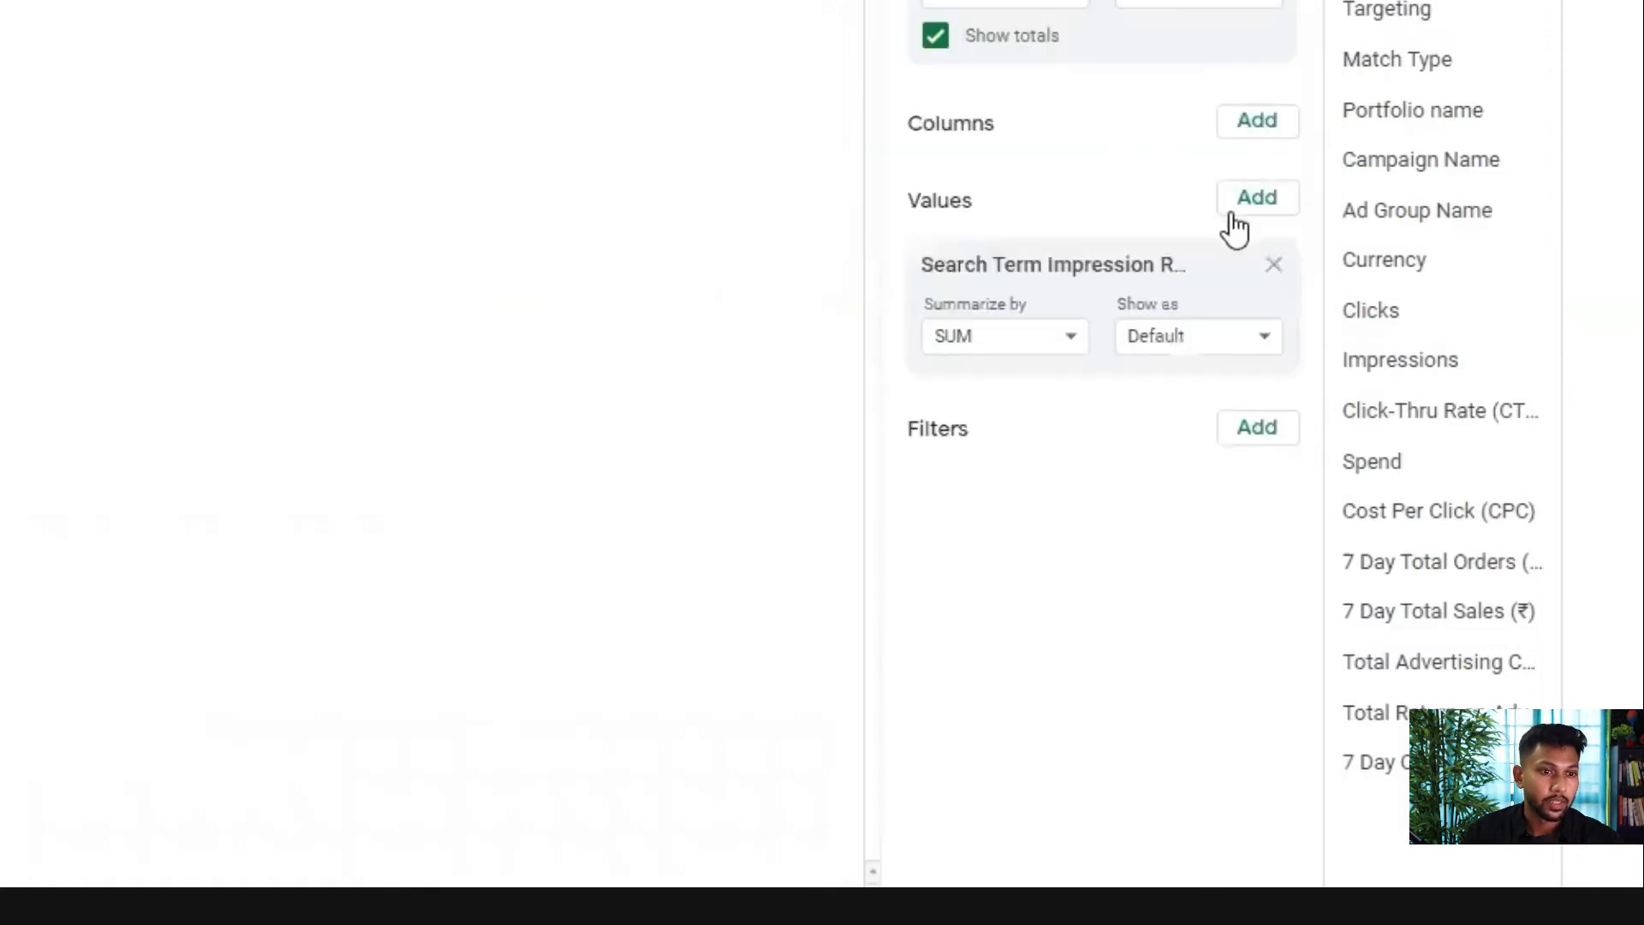
left_click(1246, 204)
left_click(1109, 192)
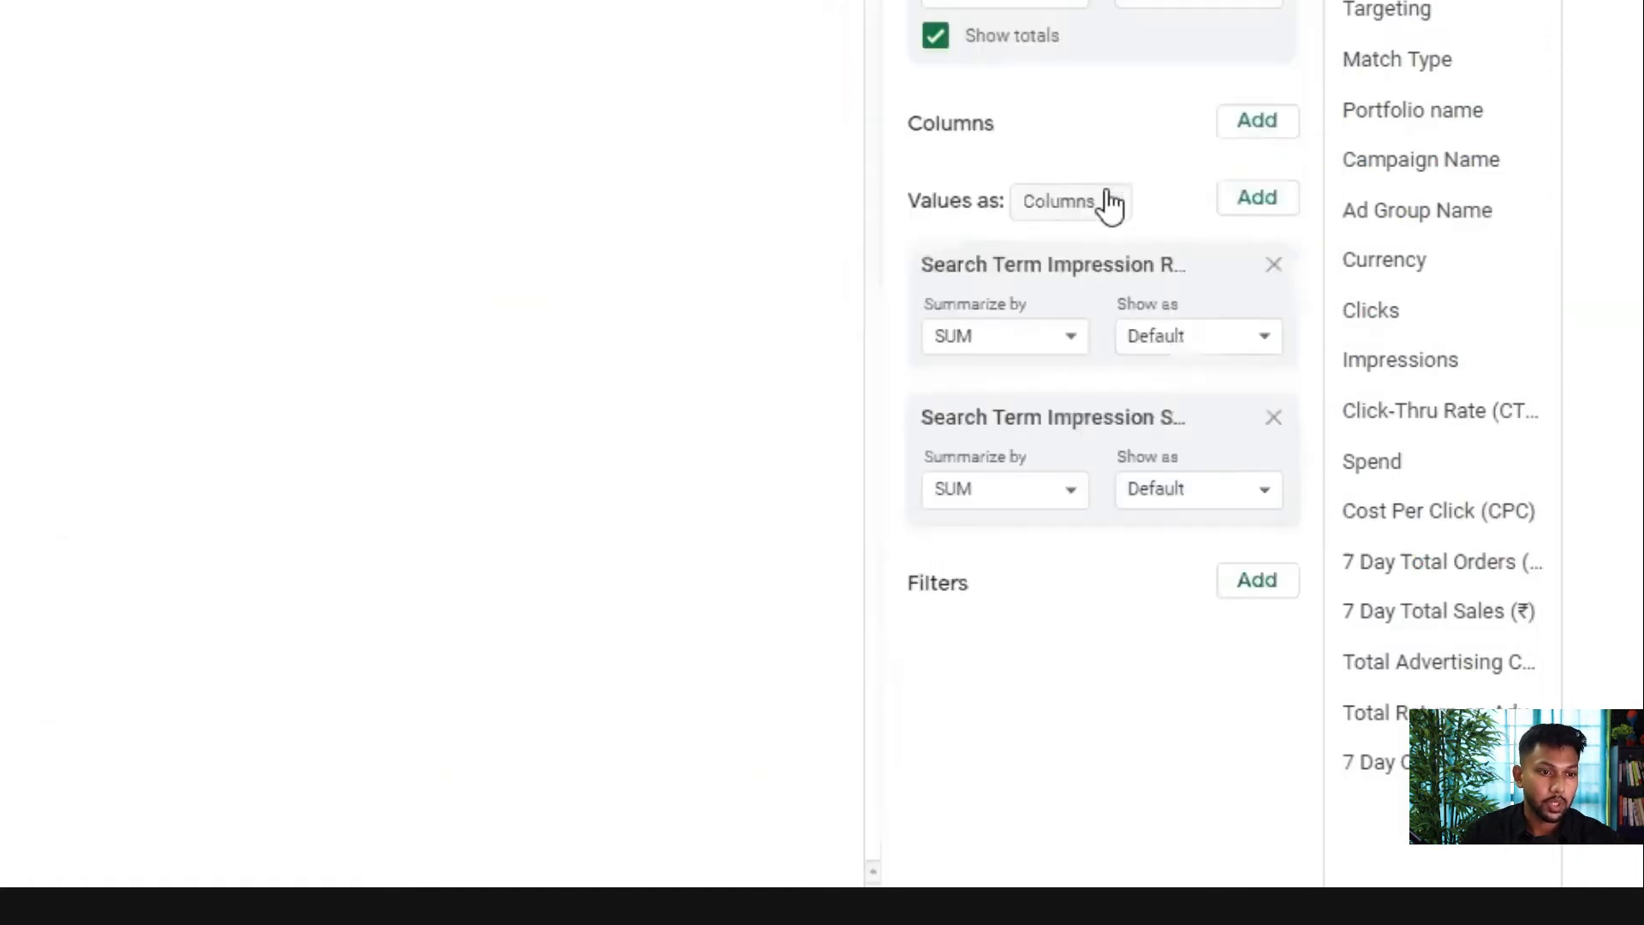
- Add Impressions, Click-Thru Rate (CTR), Total Advertising Cost of Sales (ACOS) and 7 Day Conversion Rate as further pivot values
left_click(1246, 203)
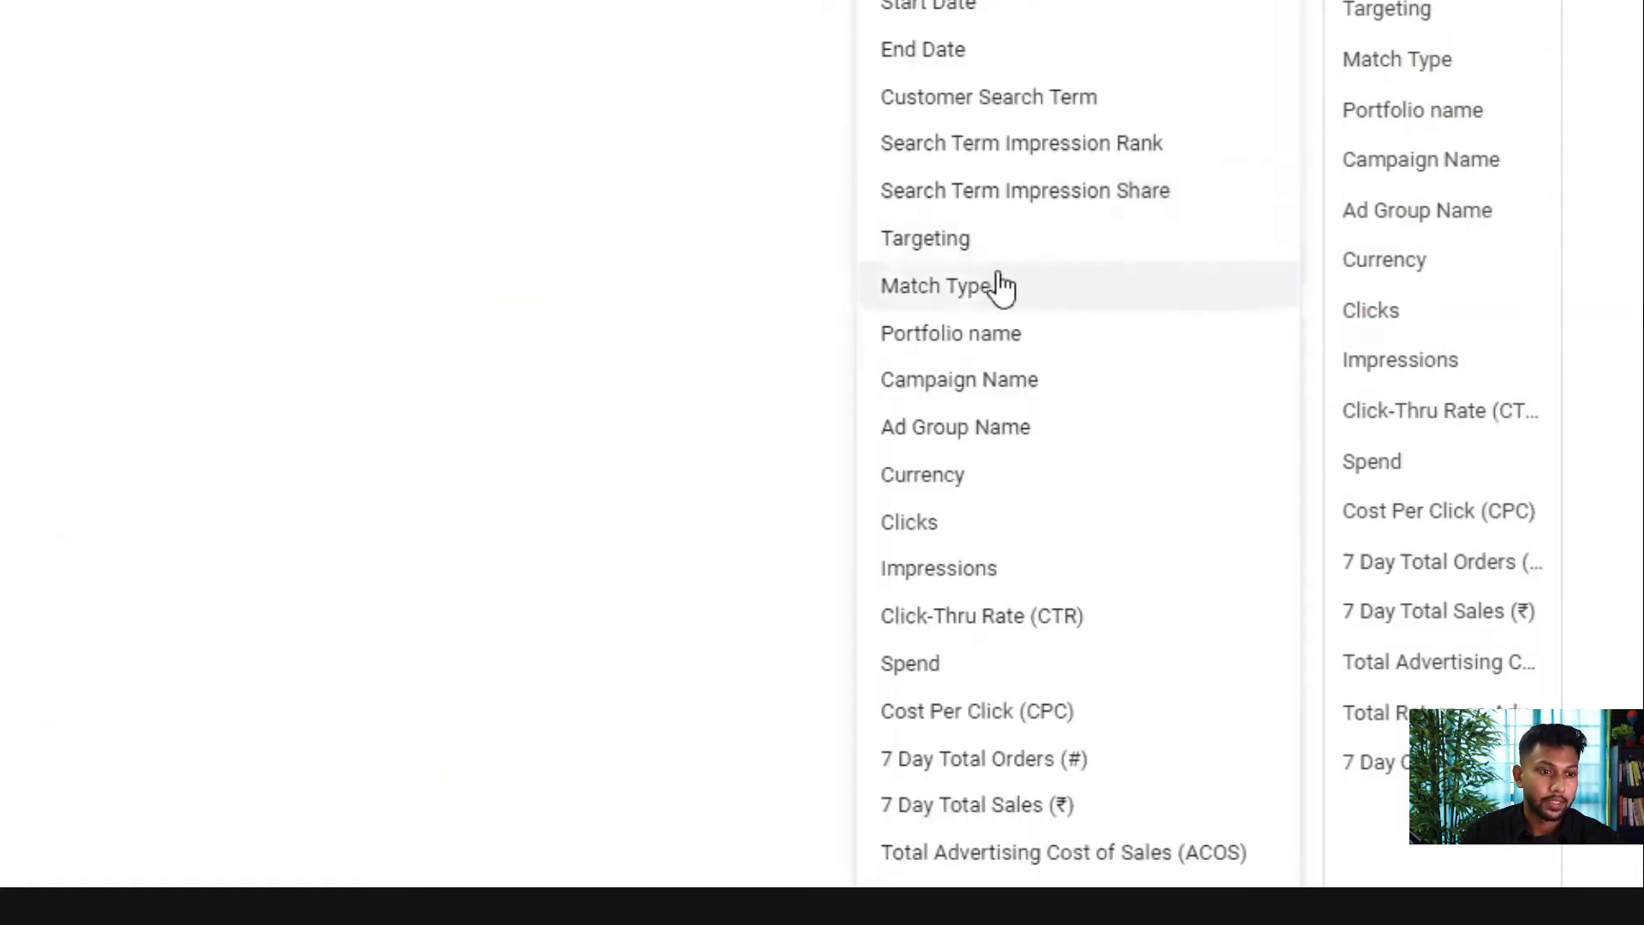
left_click(938, 569)
left_click(1260, 203)
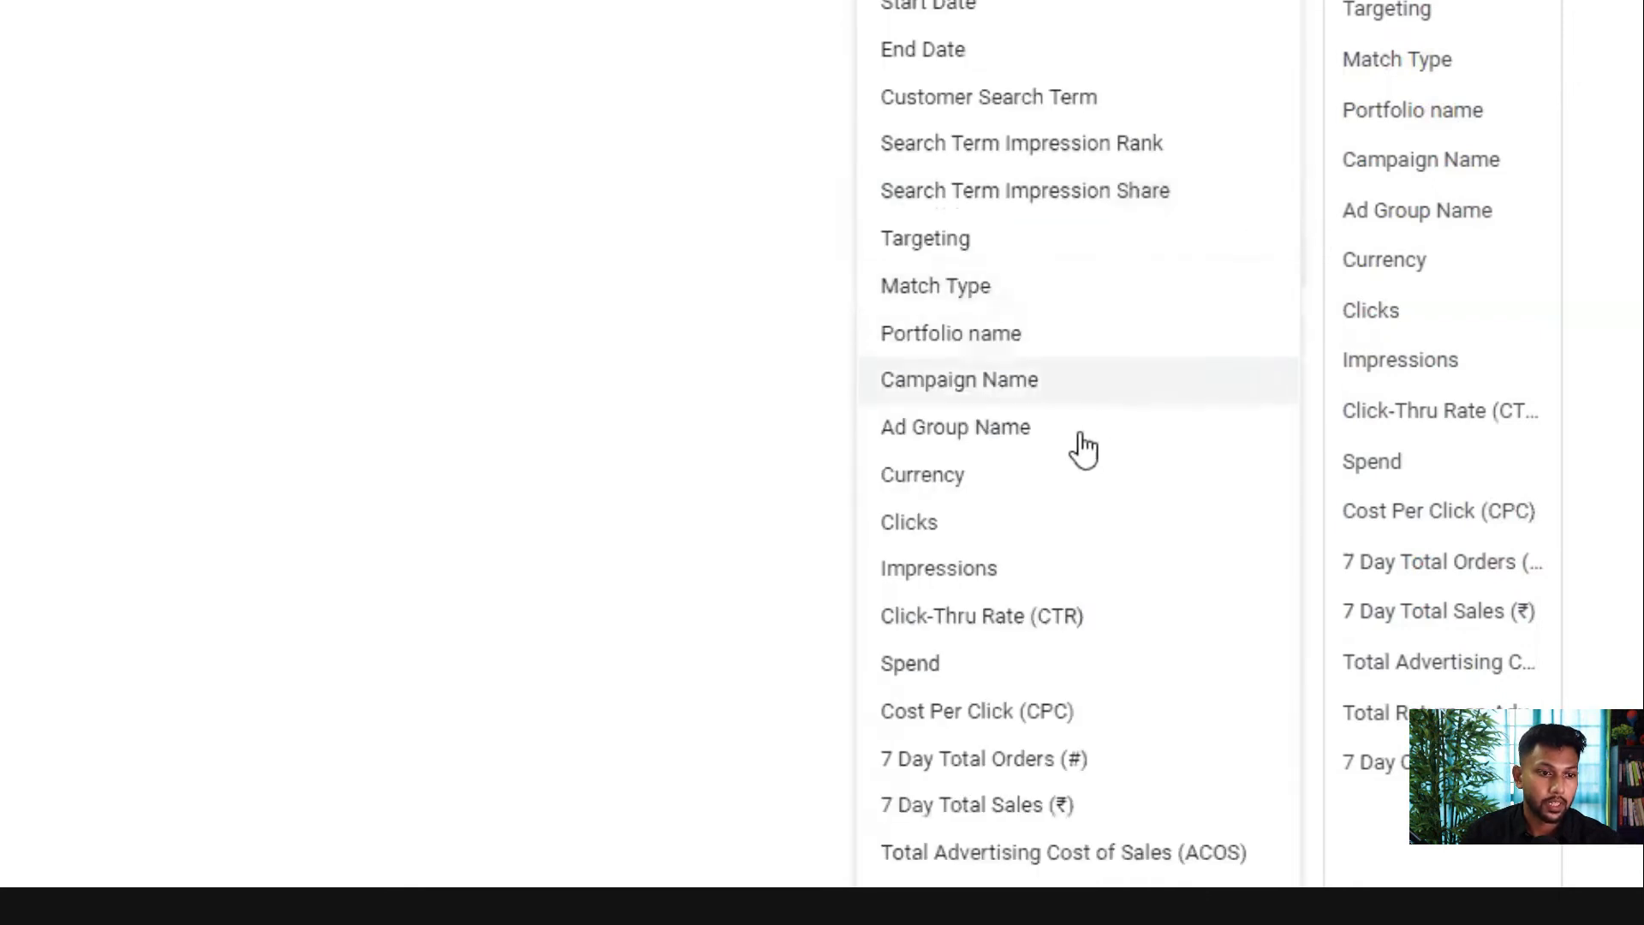
left_click(1023, 629)
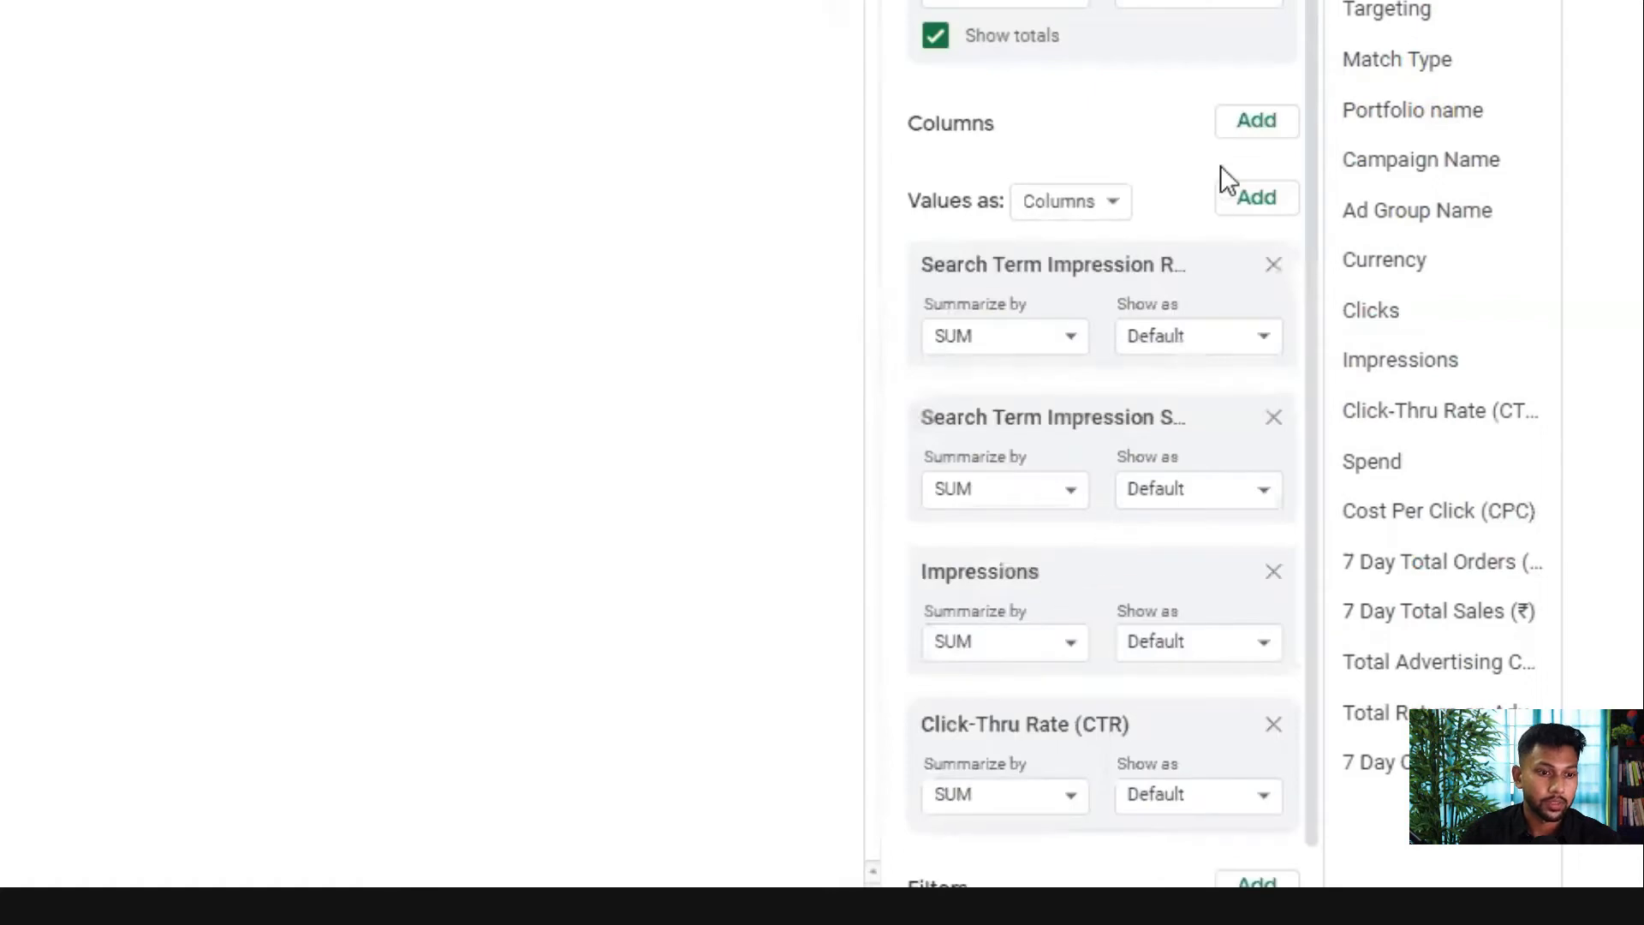
left_click(1248, 202)
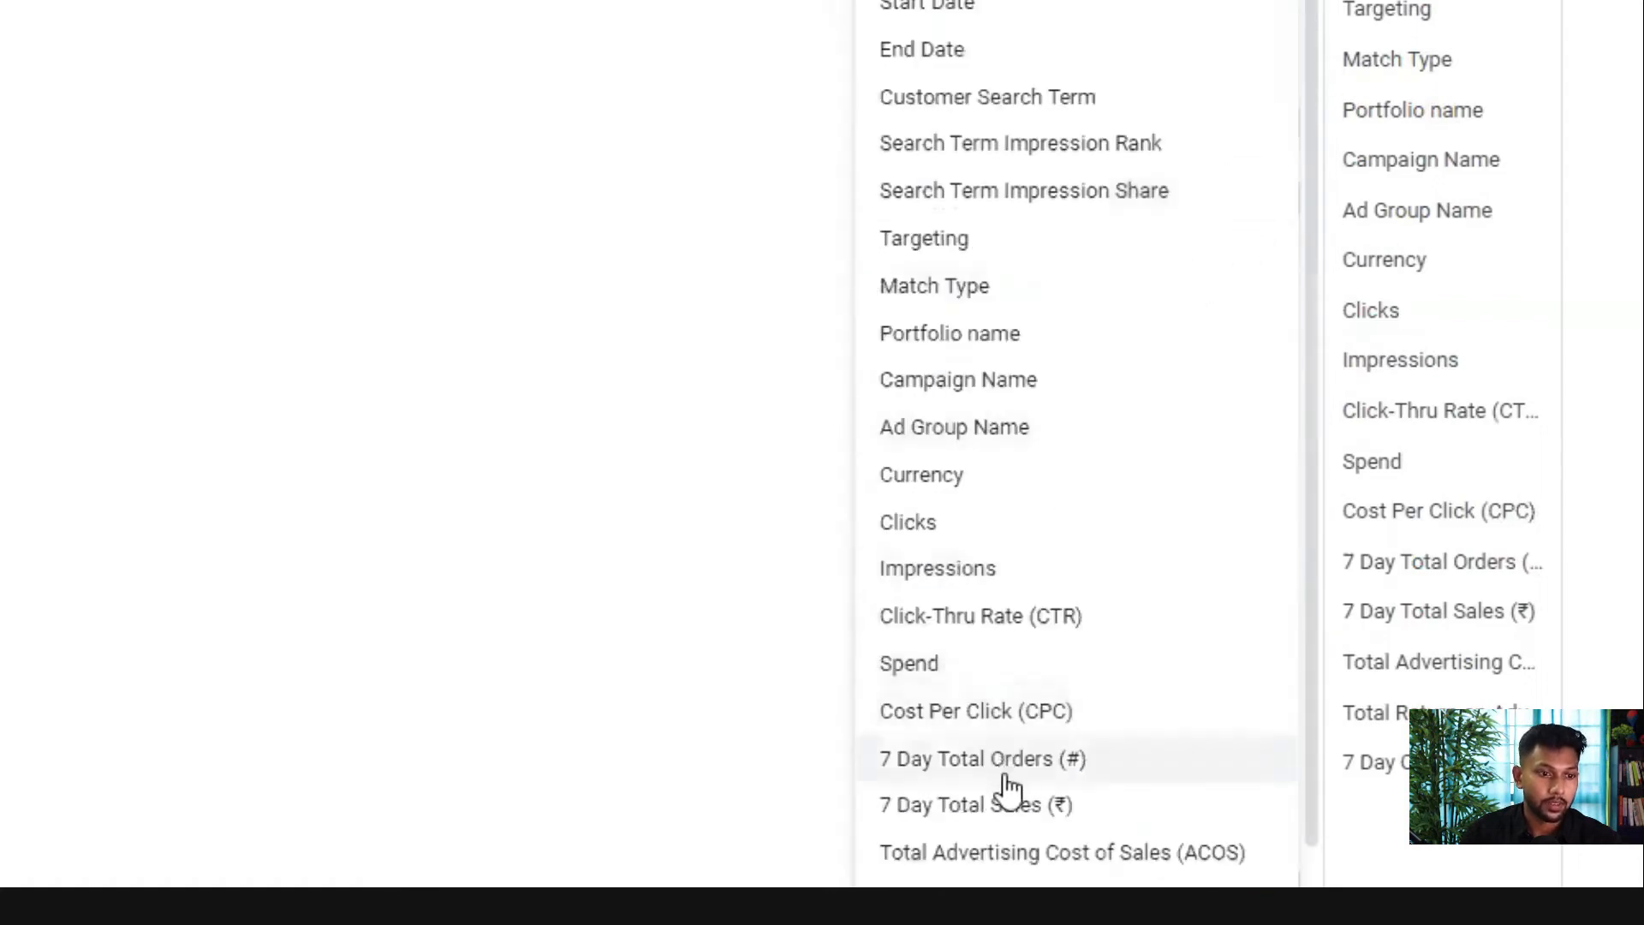
left_click(993, 856)
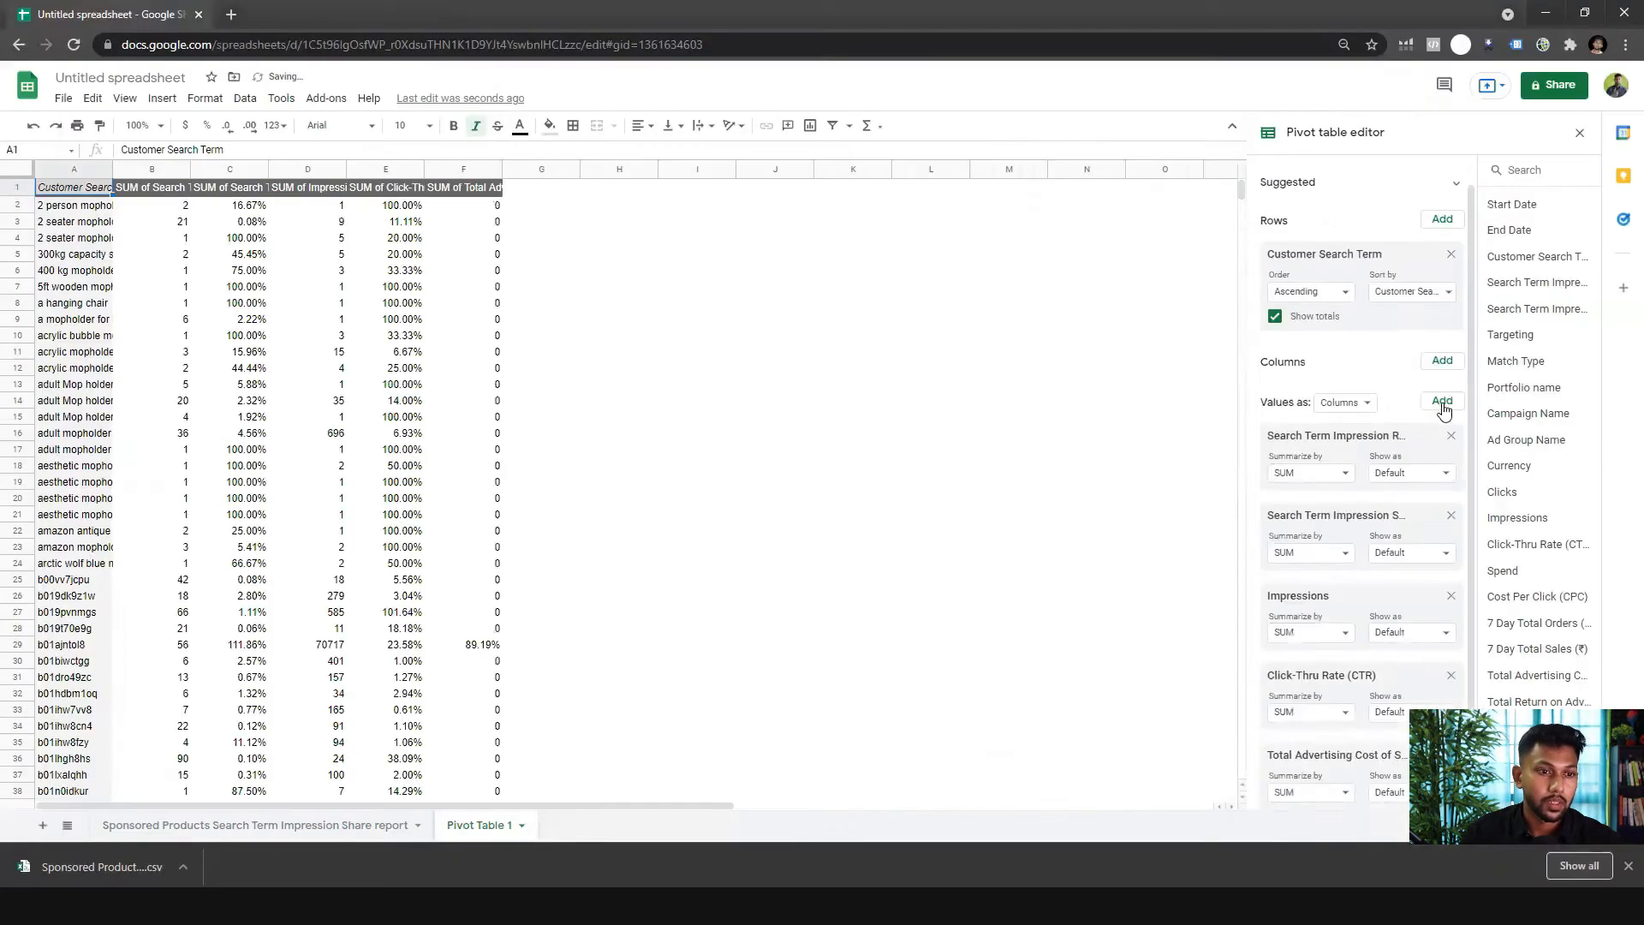
left_click(1442, 402)
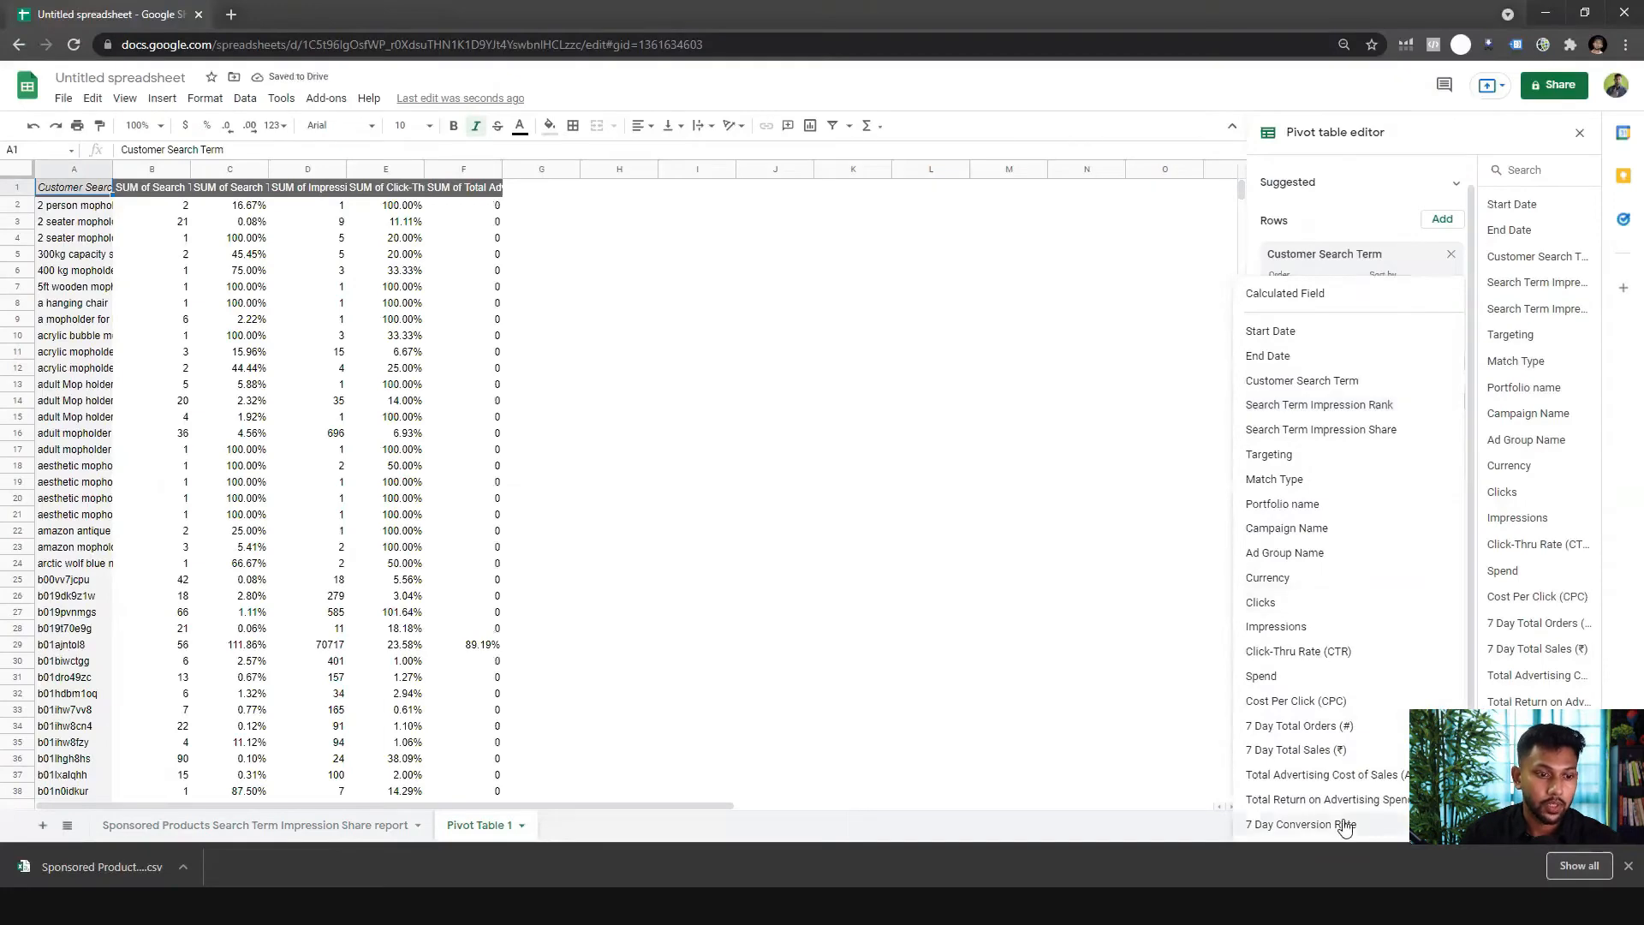
left_click(1342, 824)
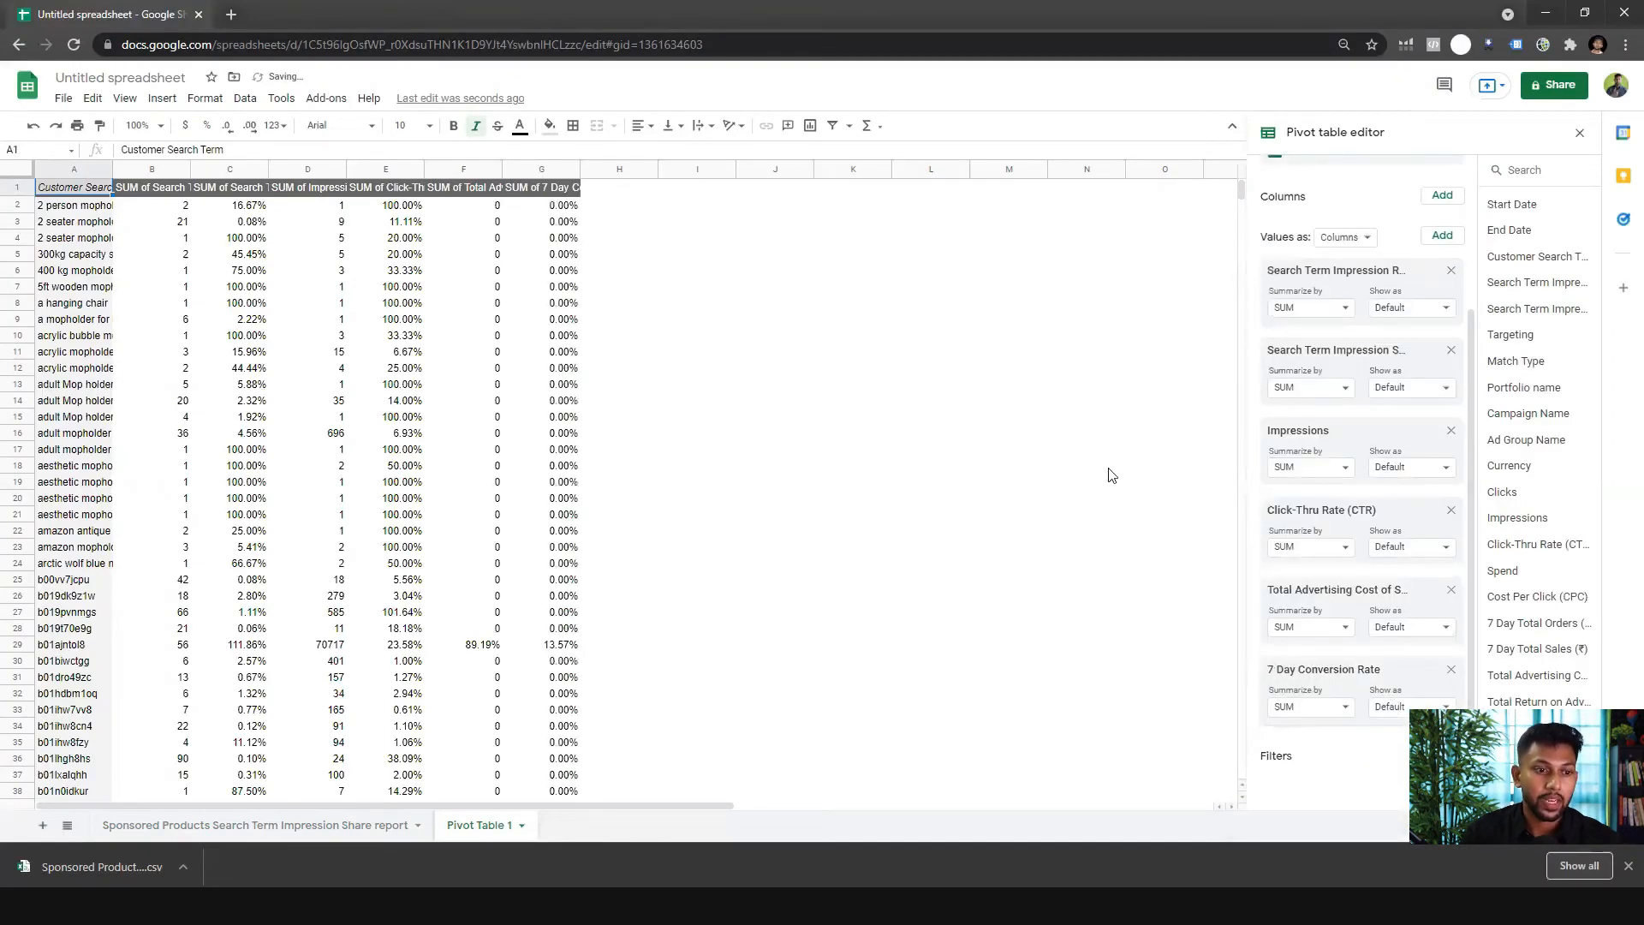
- Summarize the 7 Day Conversion Rate, Total Advertising Cost of Sales and Click-Thru Rate values by AVERAGE
left_click(1313, 707)
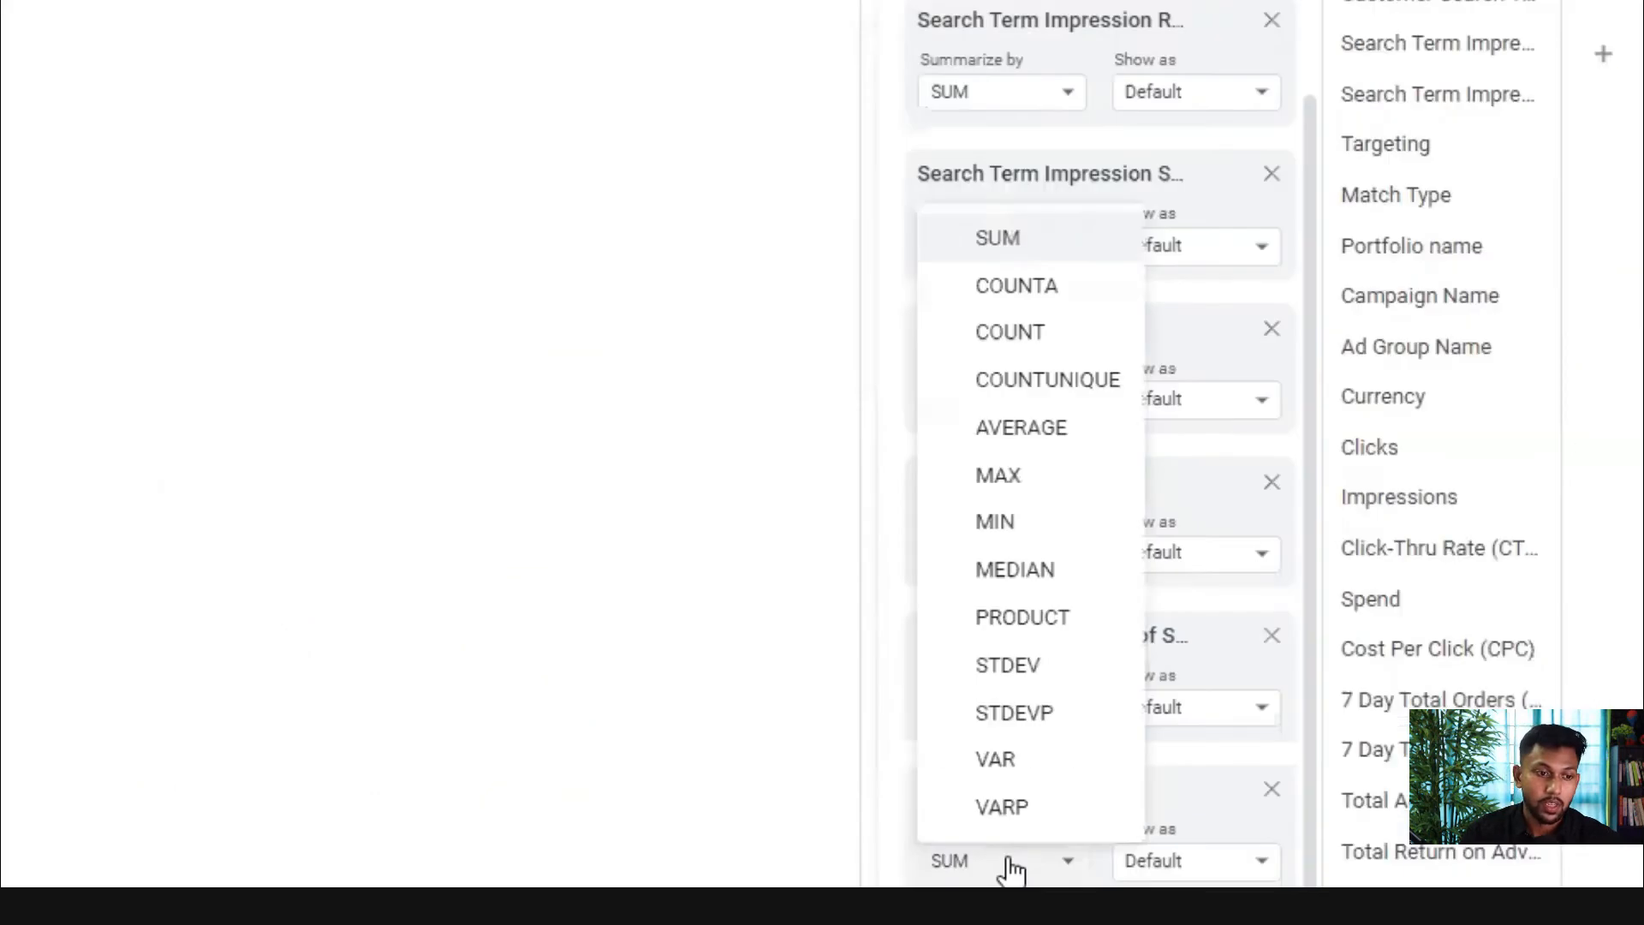
left_click(993, 428)
left_click(1027, 715)
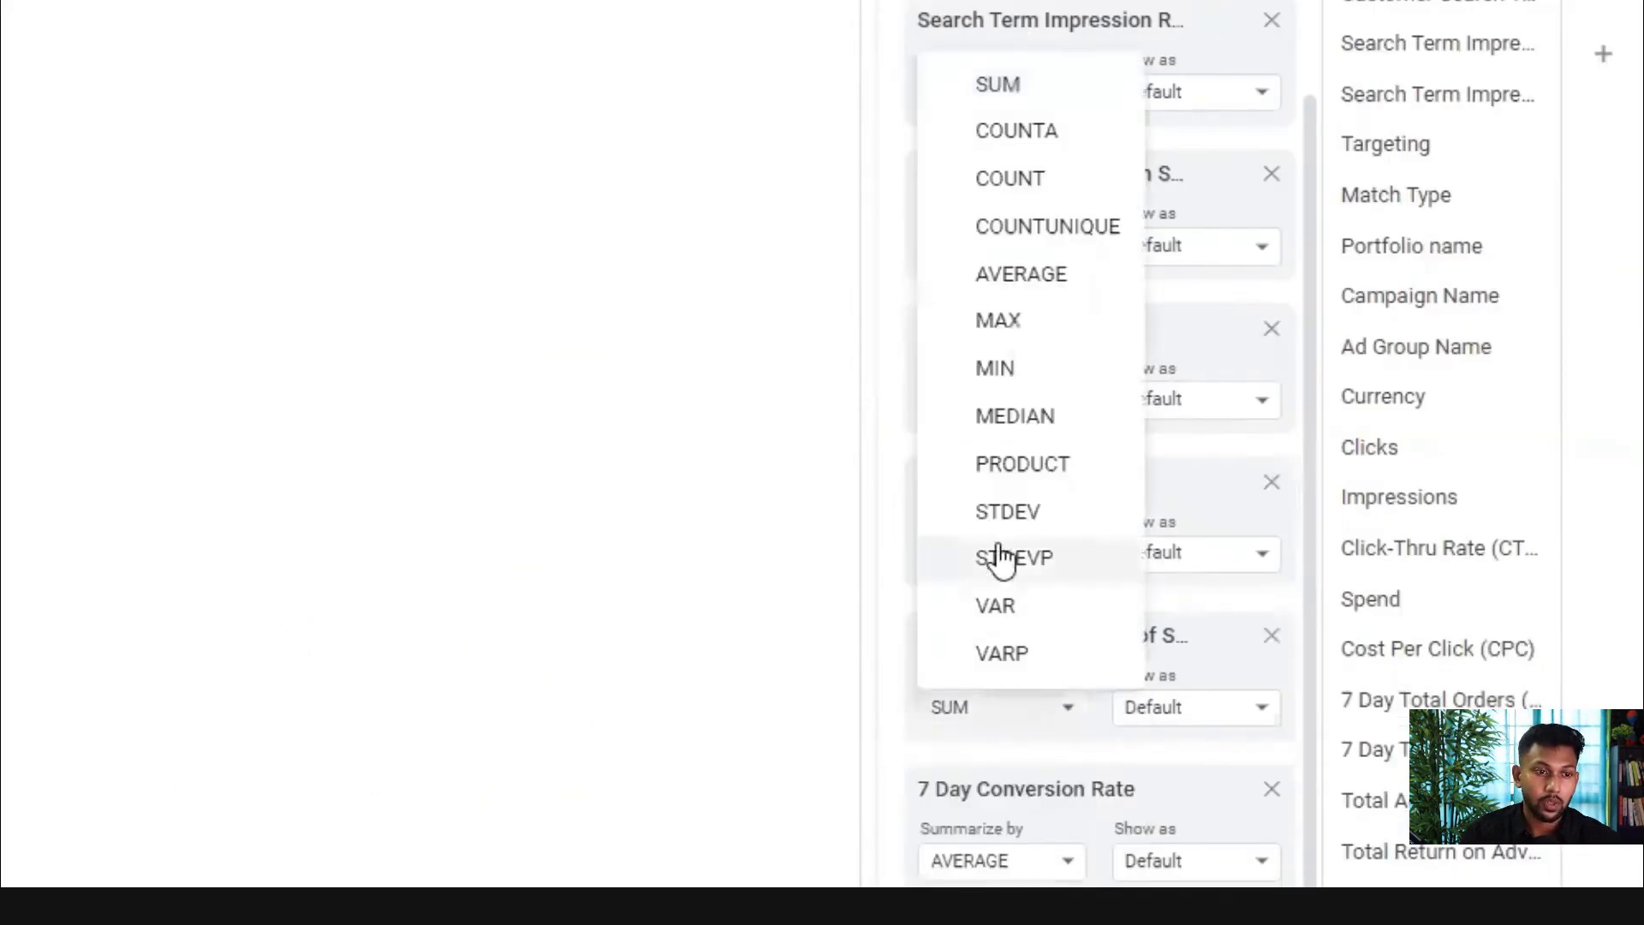
left_click(950, 273)
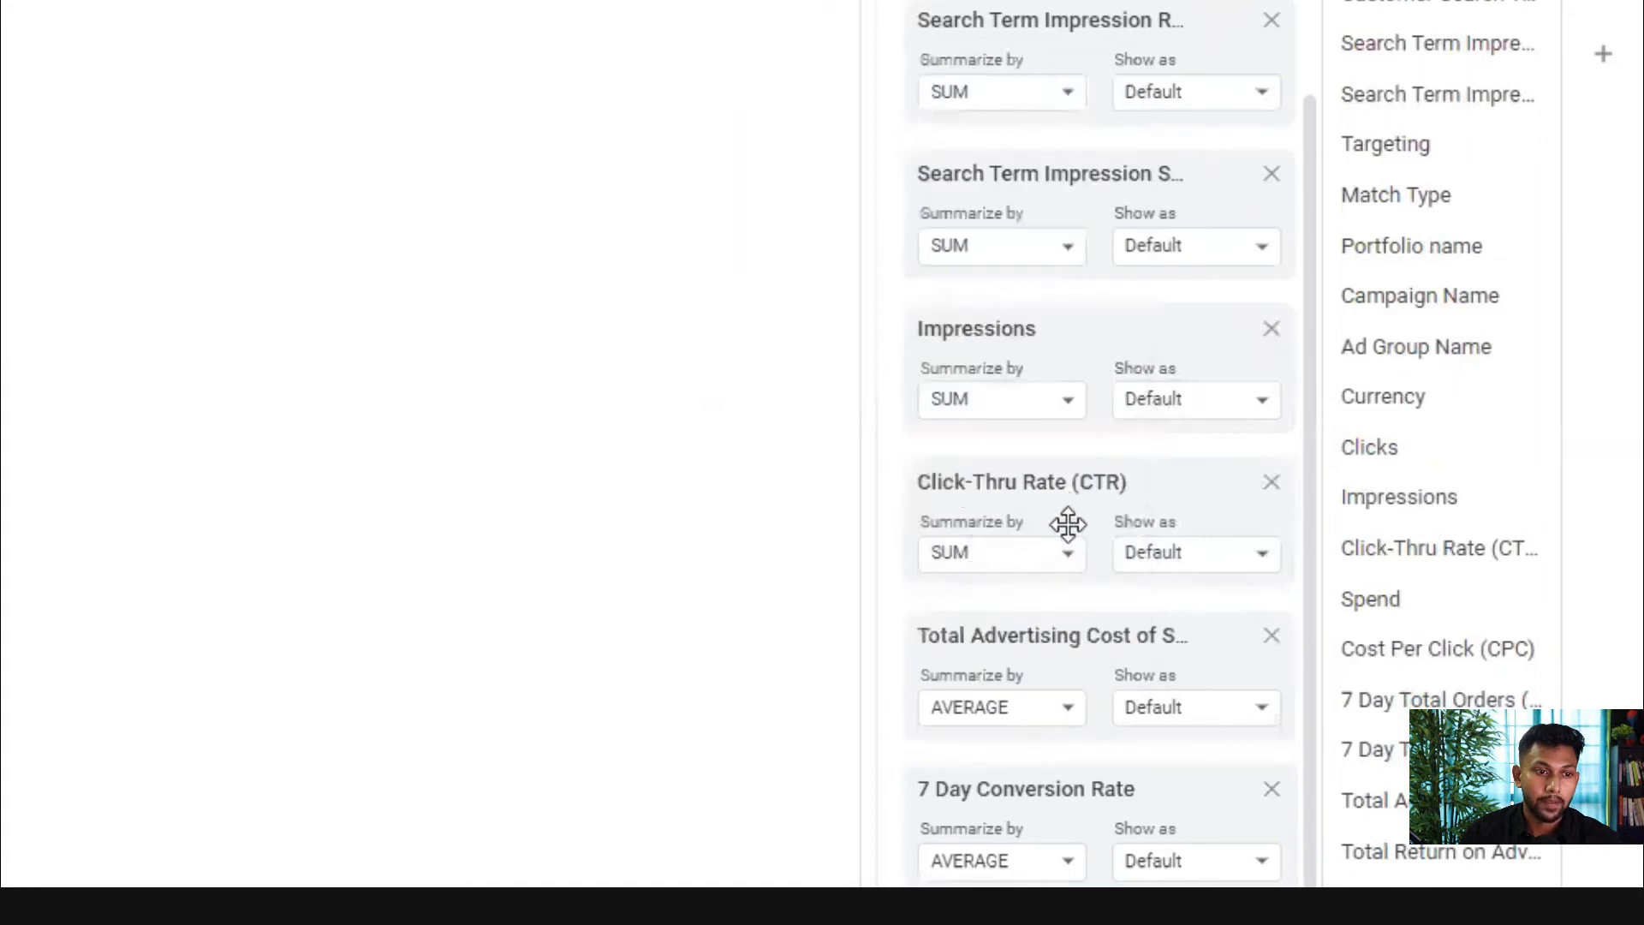
left_click(1046, 561)
left_click(973, 120)
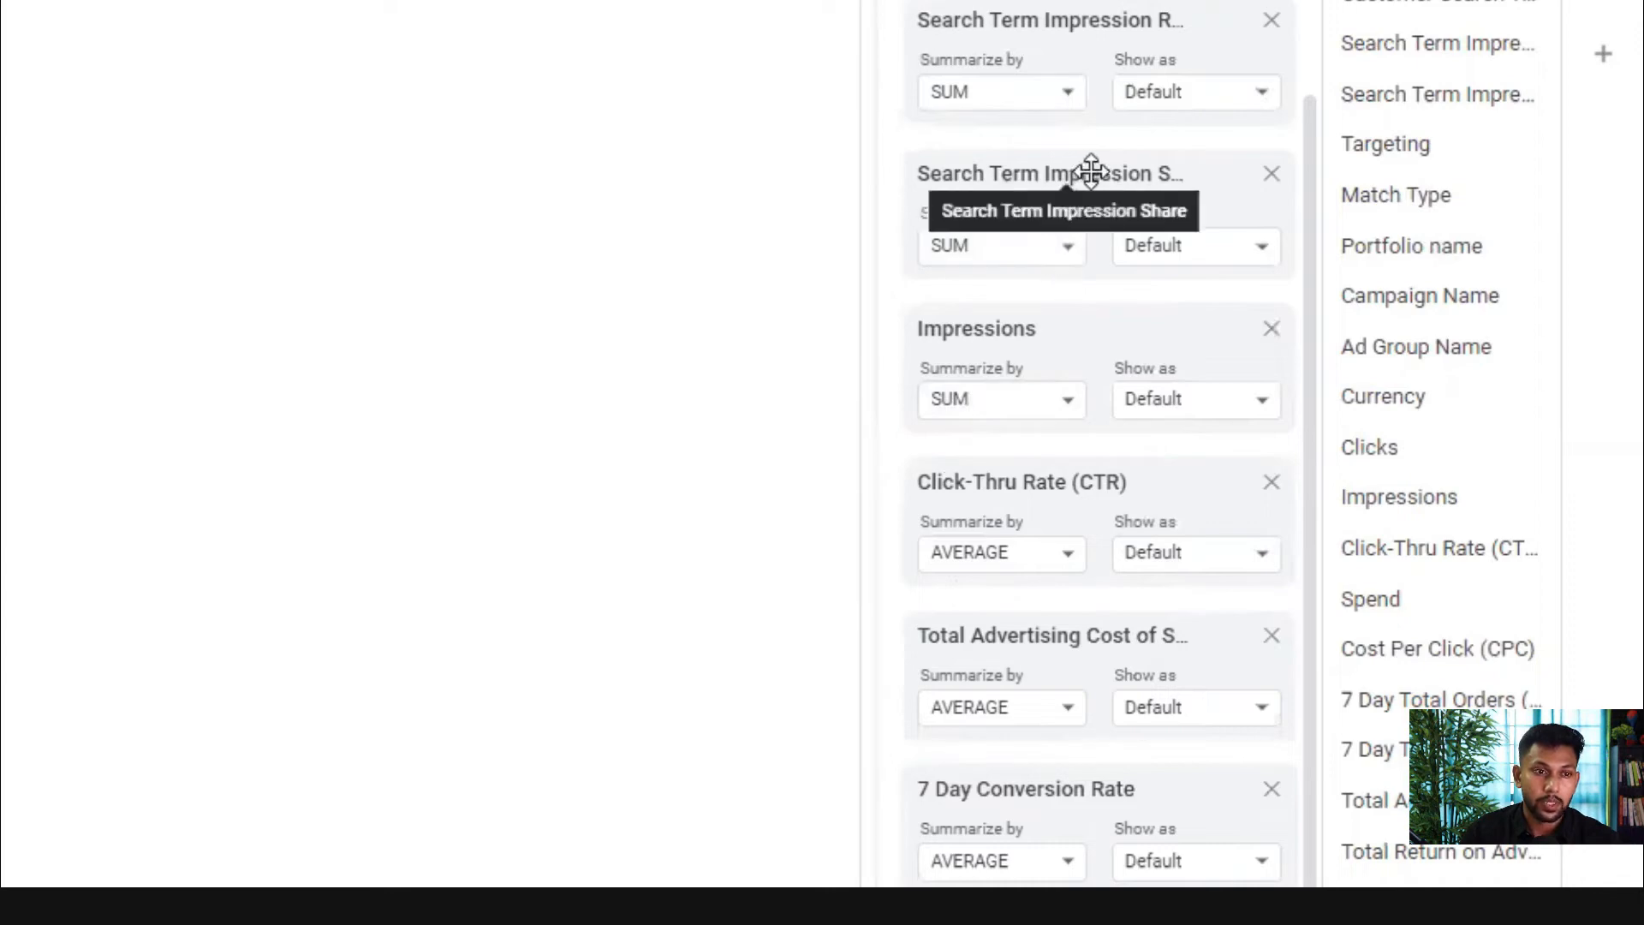
- Summarize the Search Term Impression Share and Search Term Impression Rank values by AVERAGE
left_click(1057, 248)
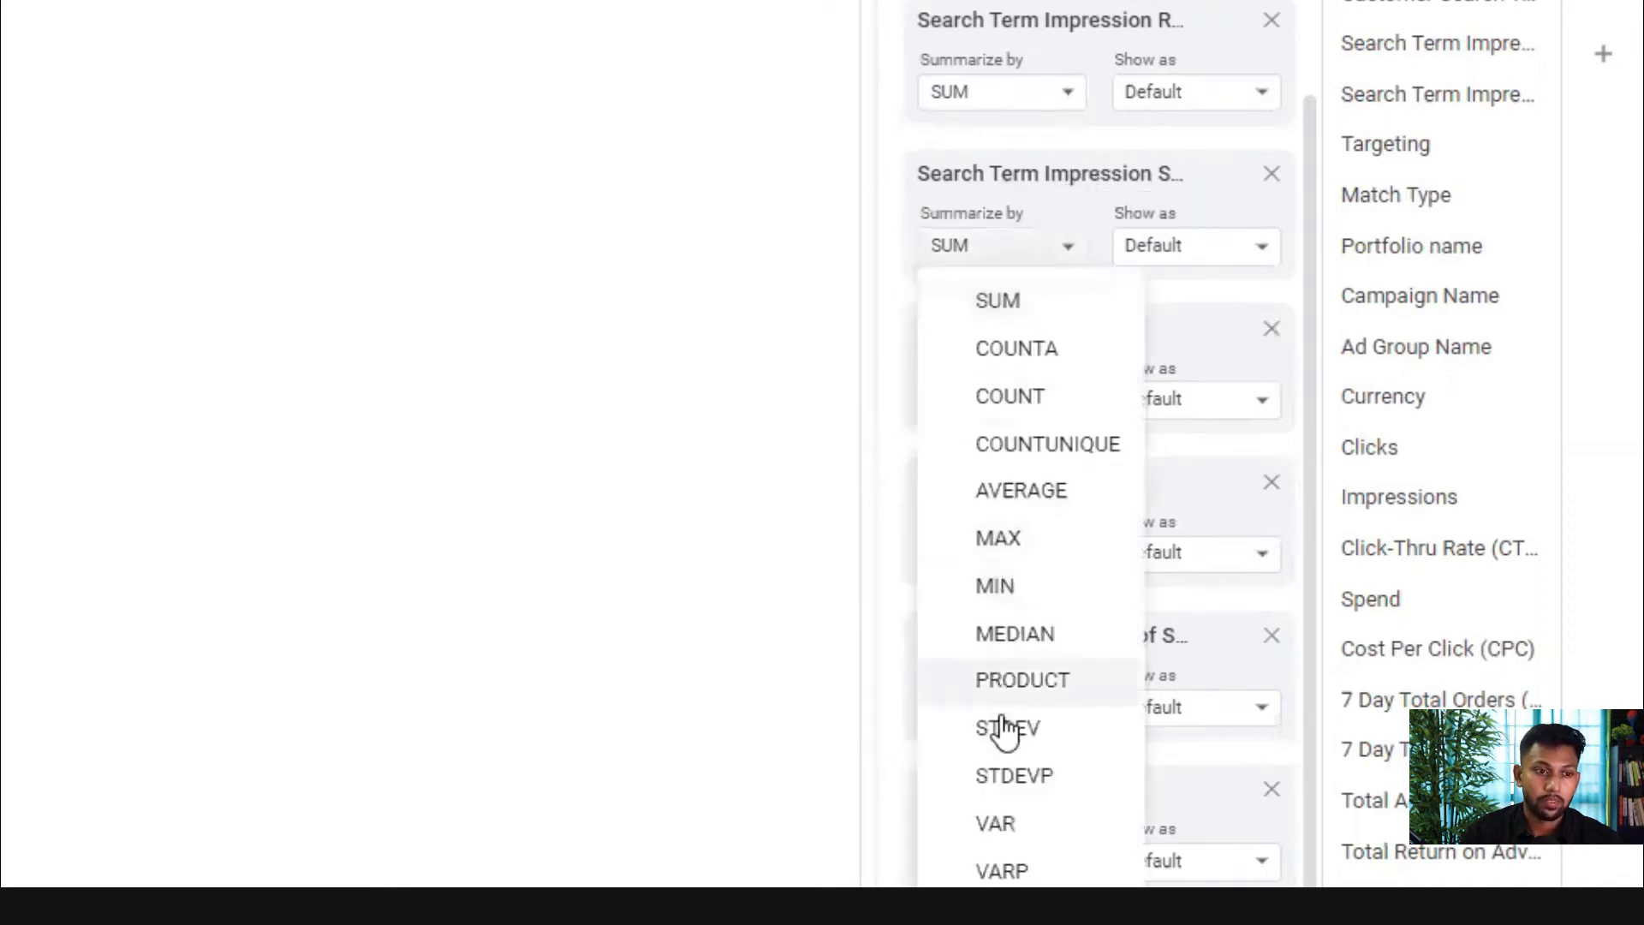
left_click(993, 493)
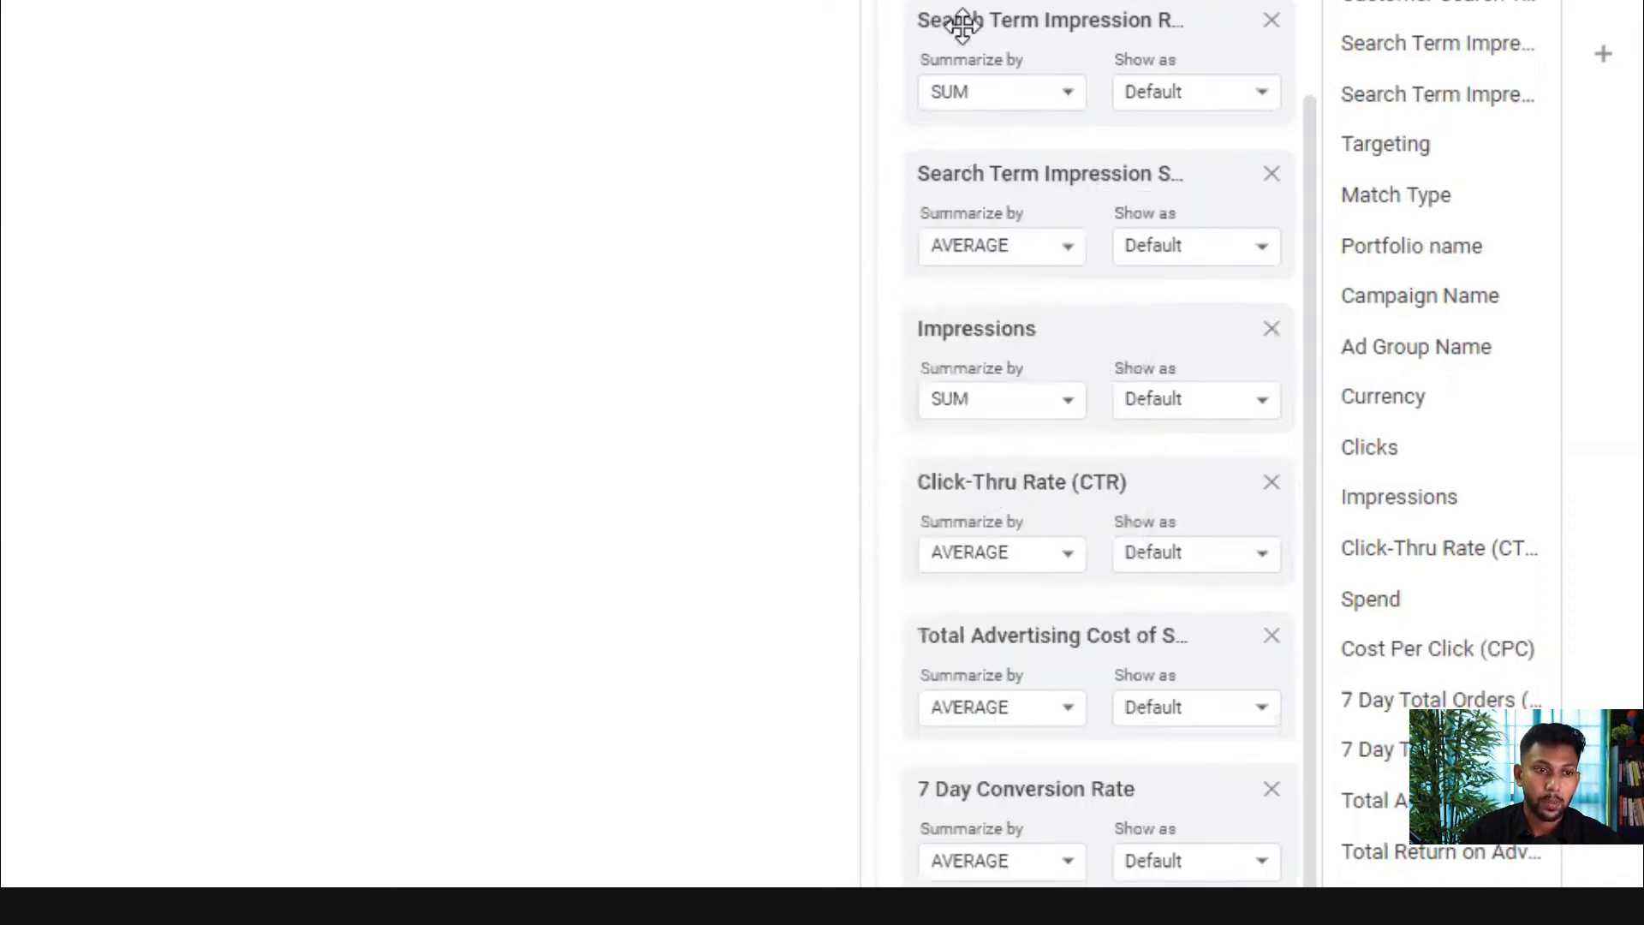
left_click(1036, 96)
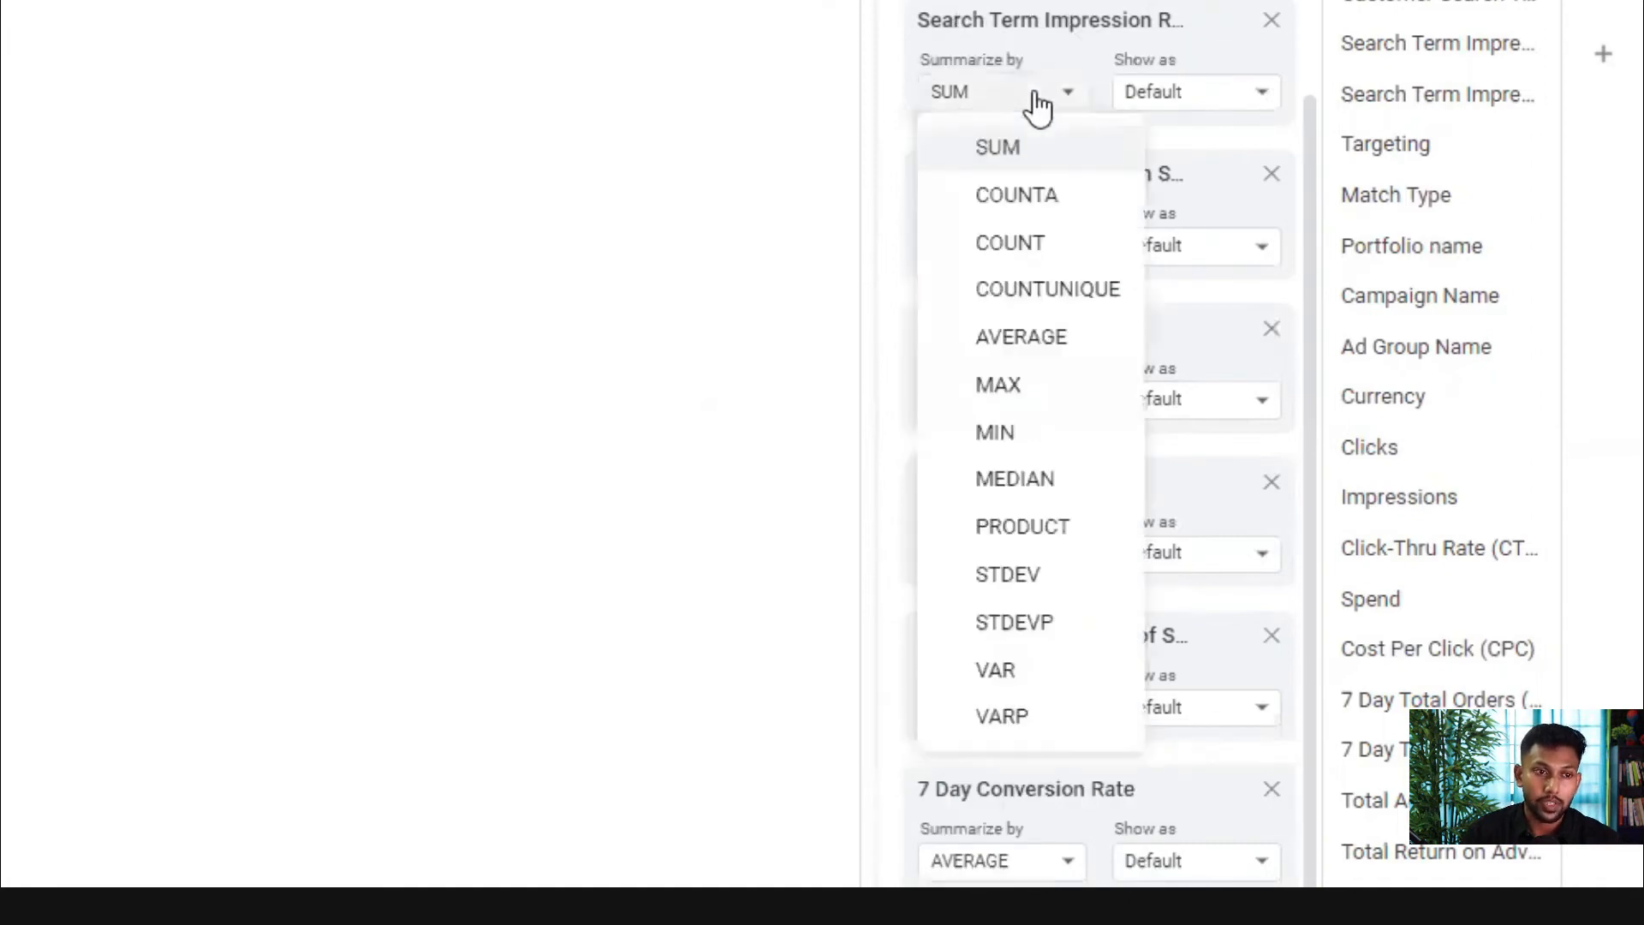
left_click(976, 344)
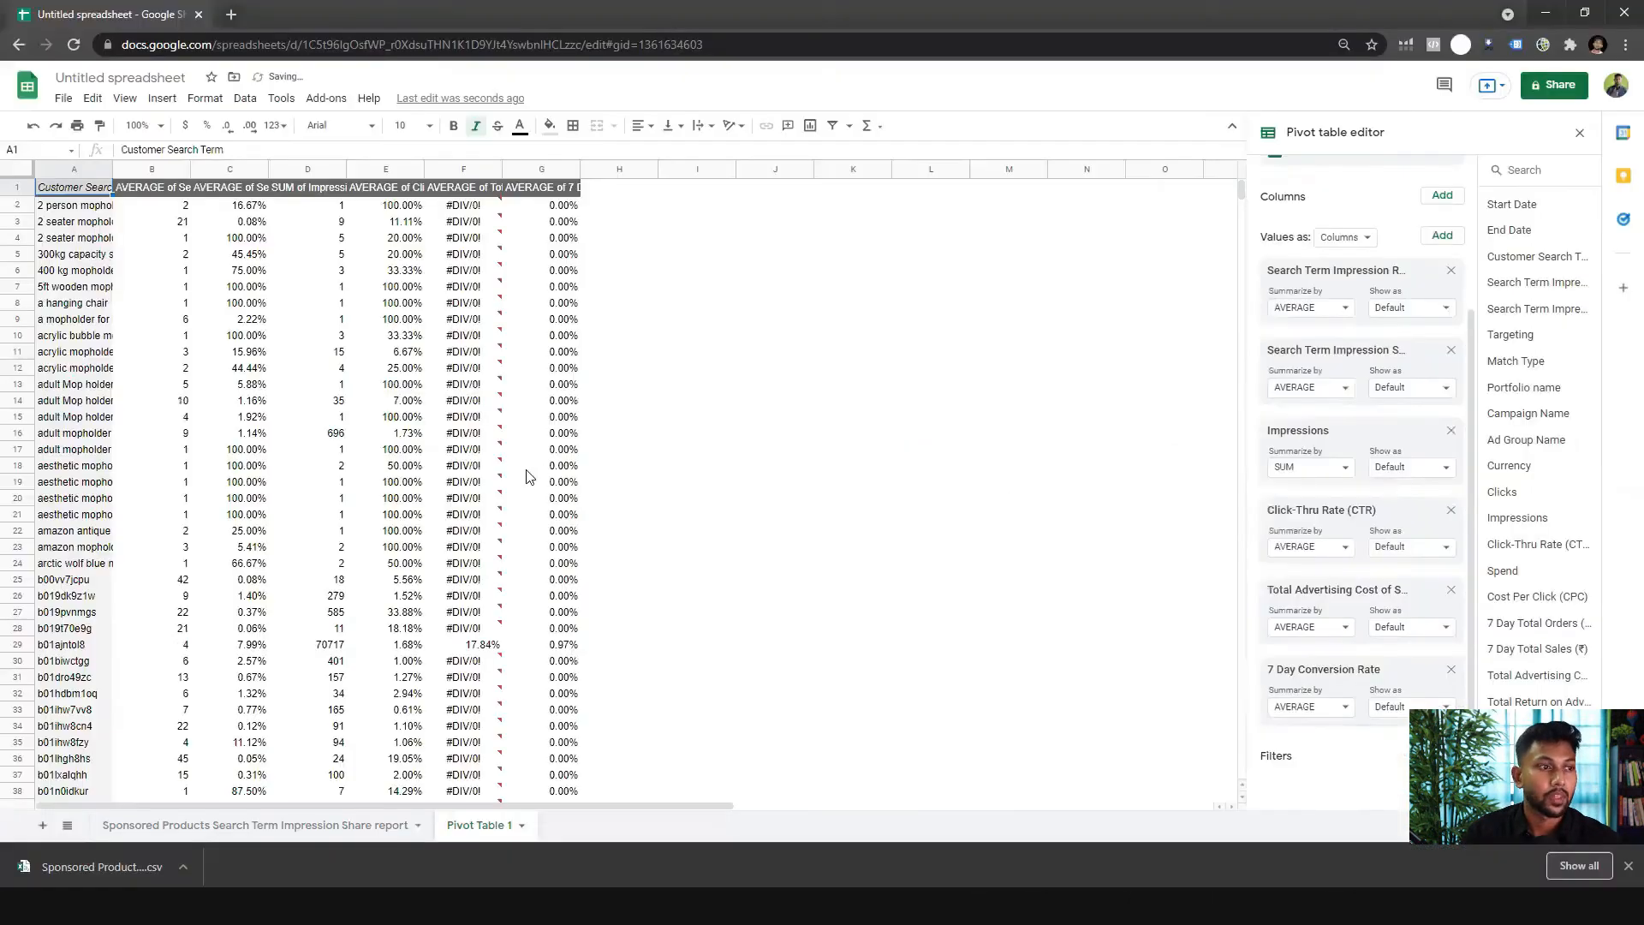
- Set the pivot table sheet's zoom to 125% and deselect the table by selecting empty cell H10
mouse_move(490, 514)
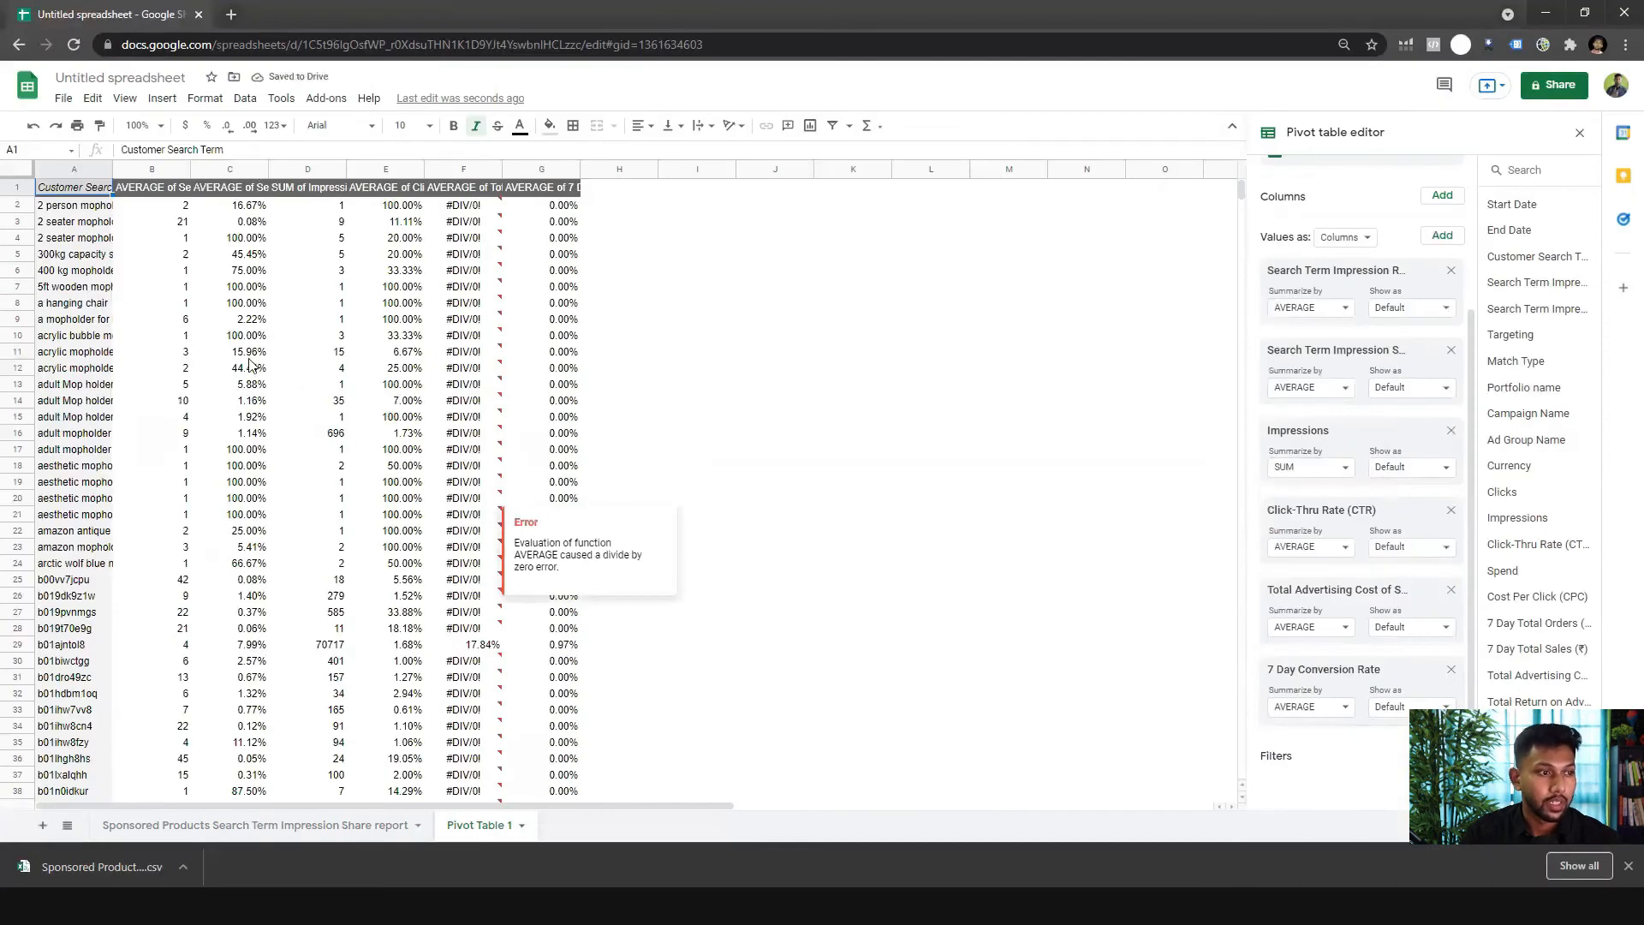
left_click(152, 126)
left_click(142, 253)
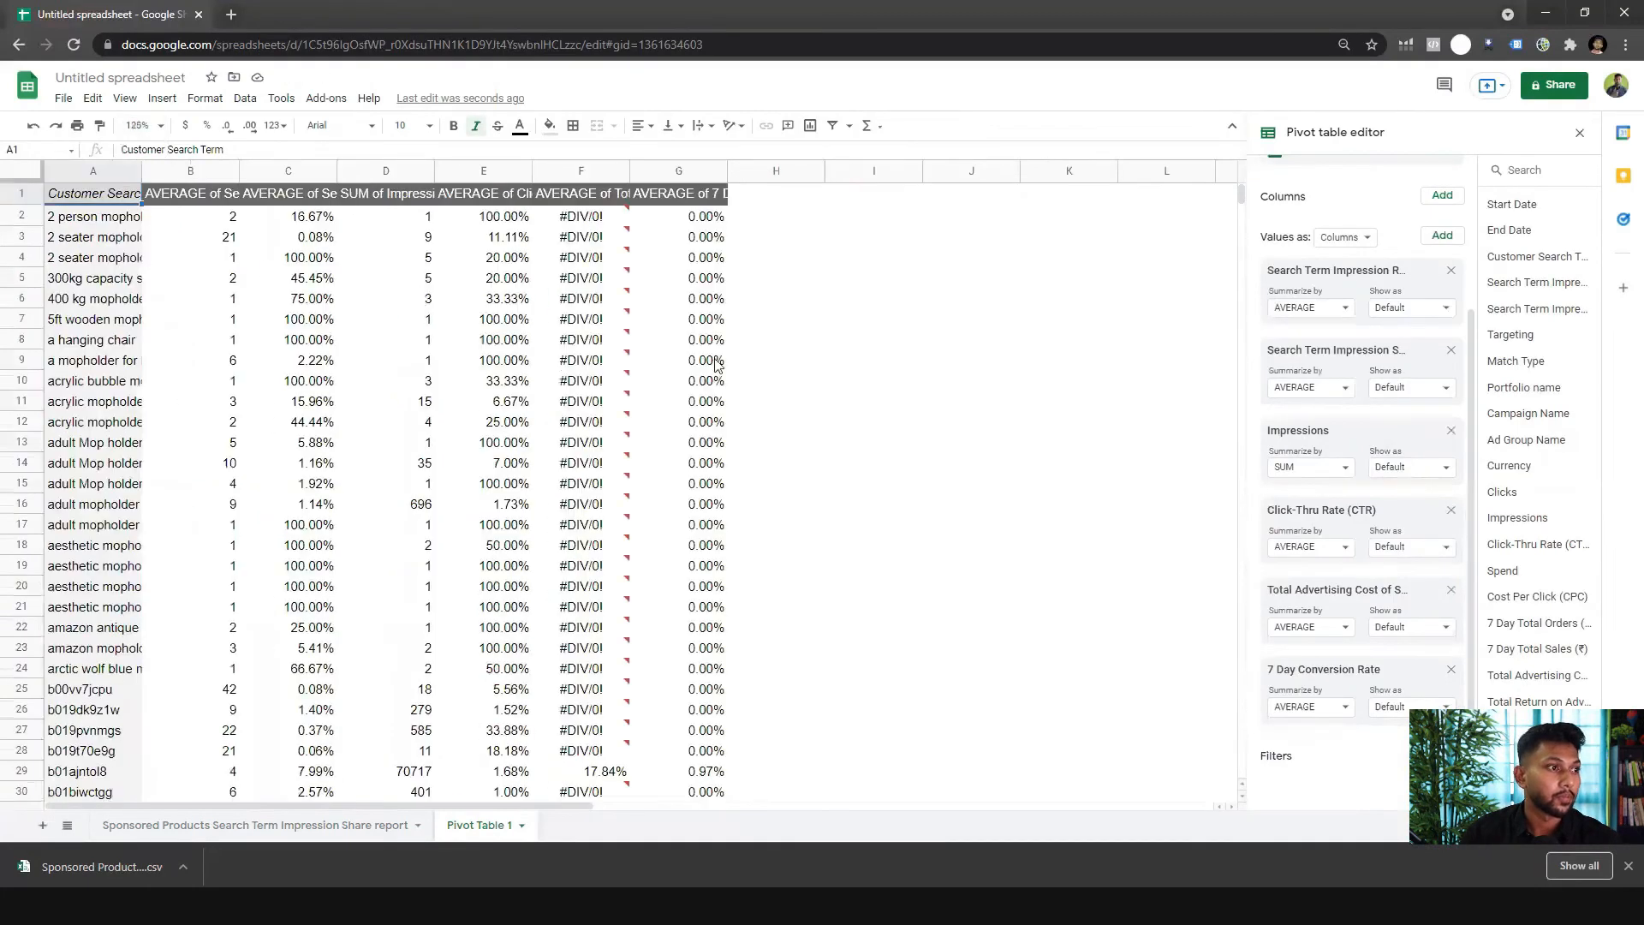
left_click(773, 380)
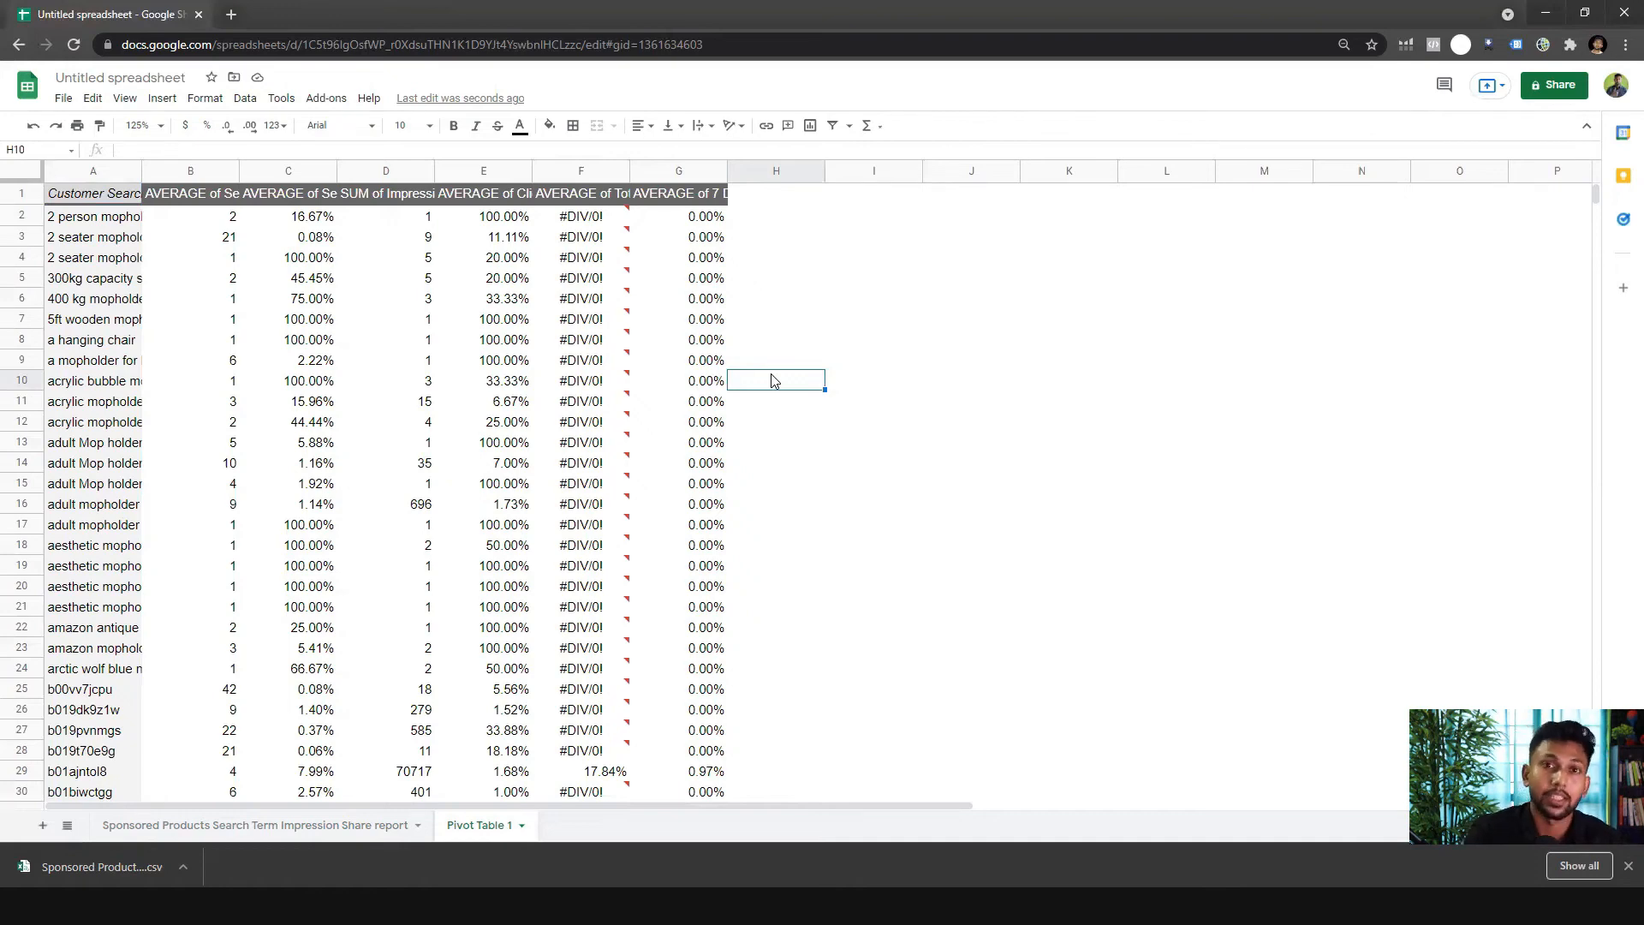
- Compare the average impression share and impression rank of the search terms in rows 12 and 10
left_click(301, 426)
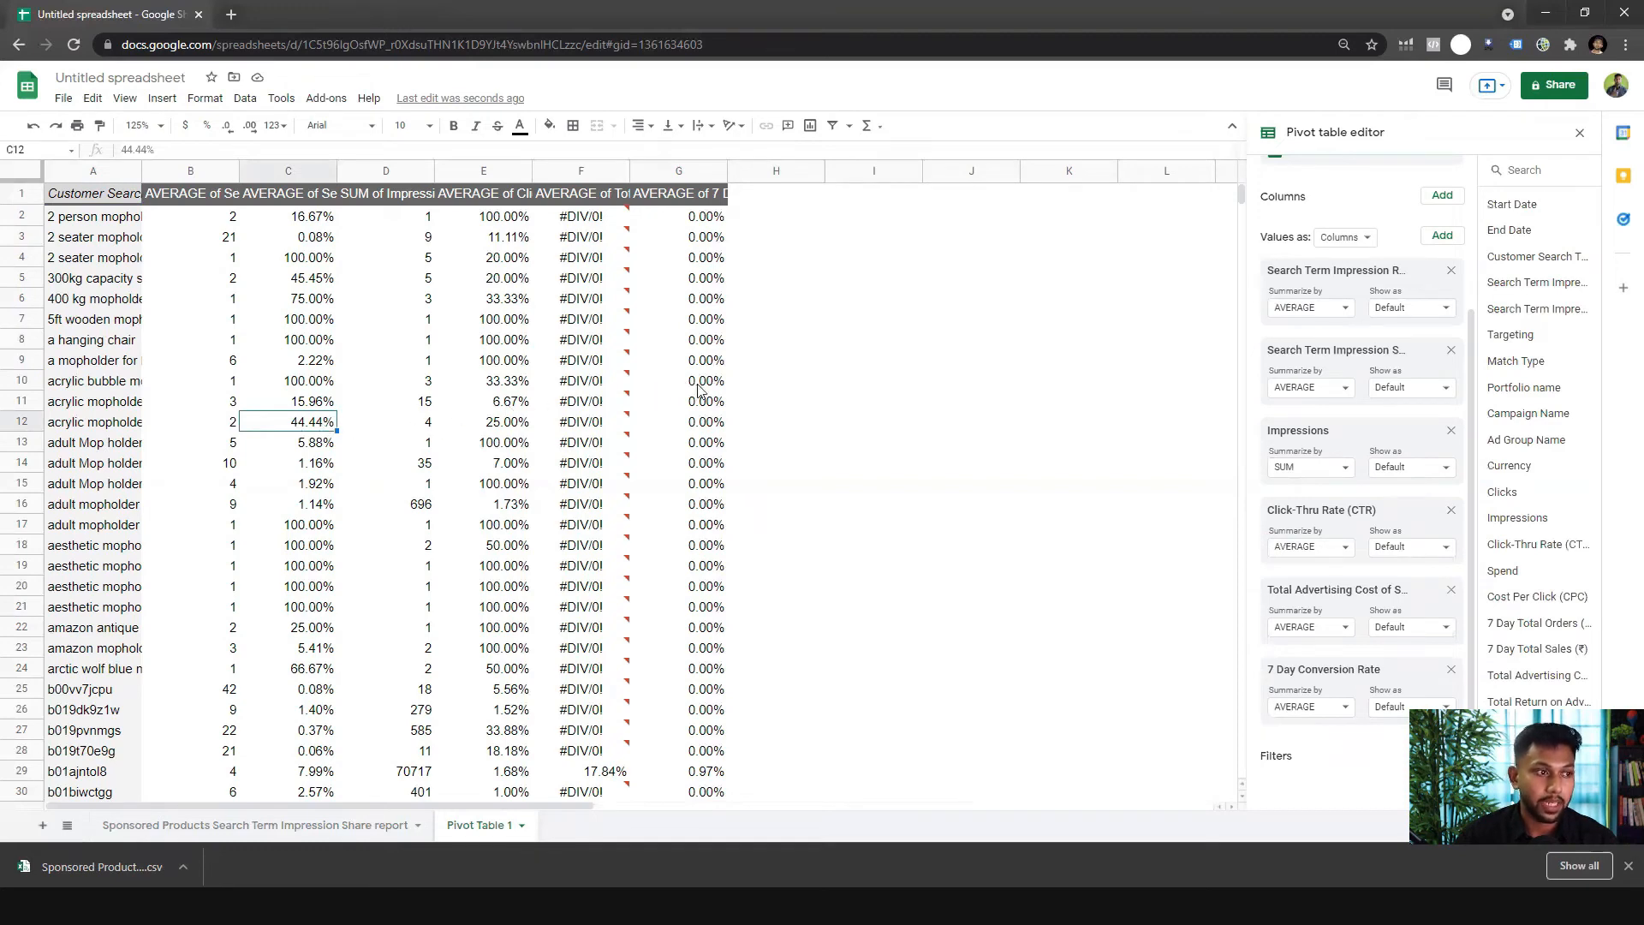
left_click(229, 425)
left_click(325, 384)
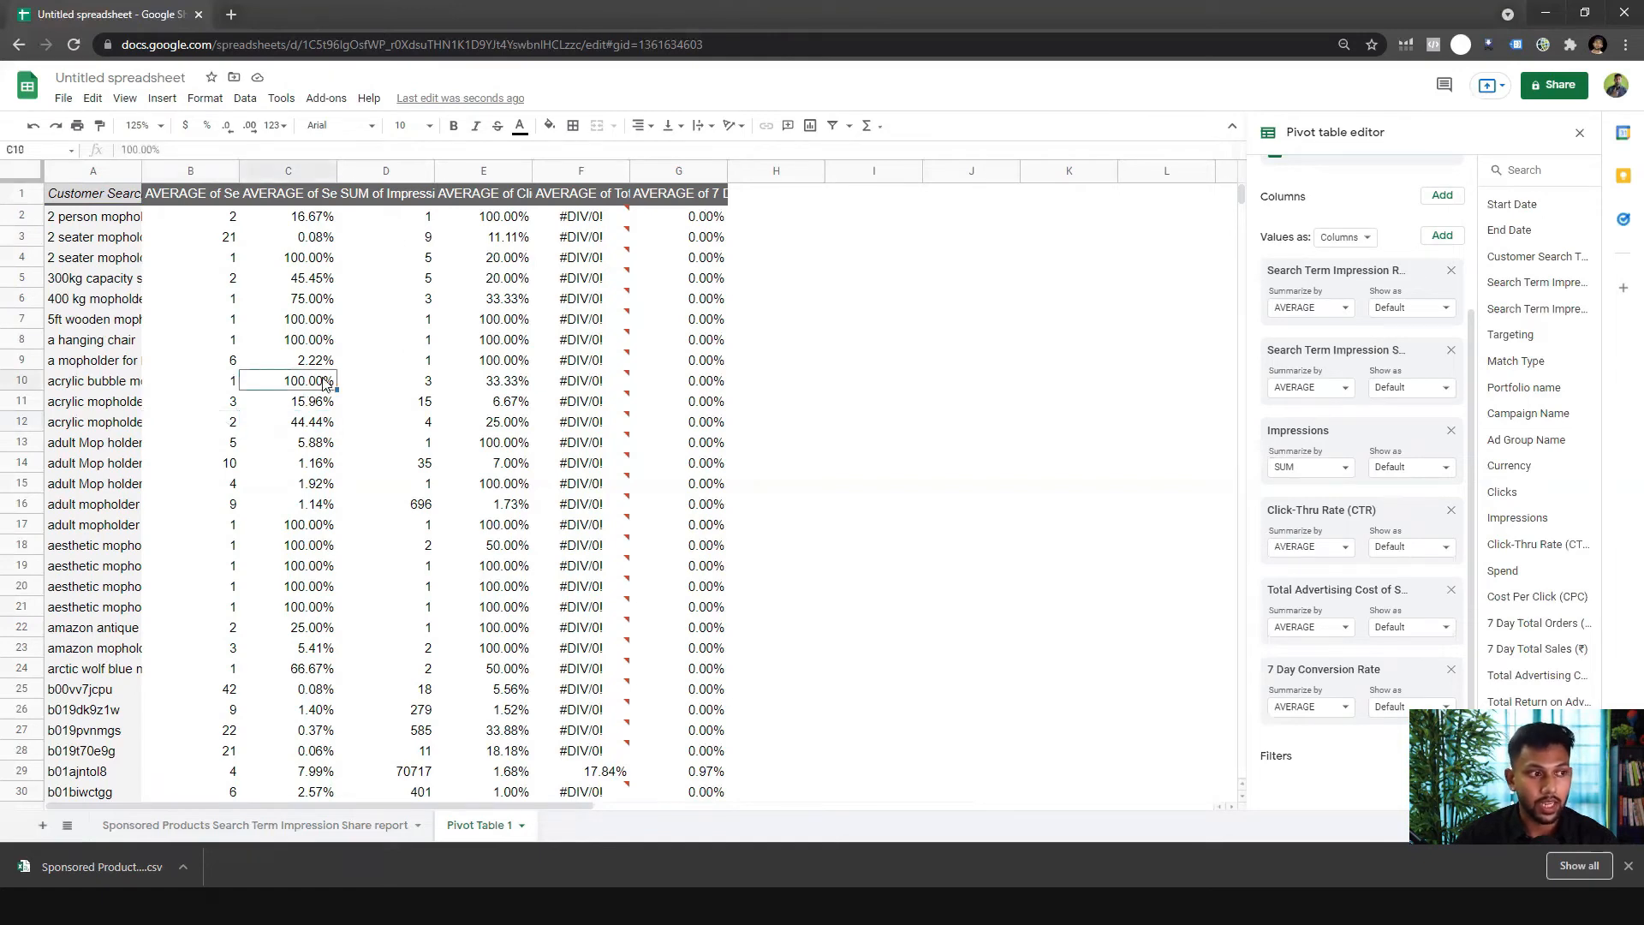
left_click(229, 387)
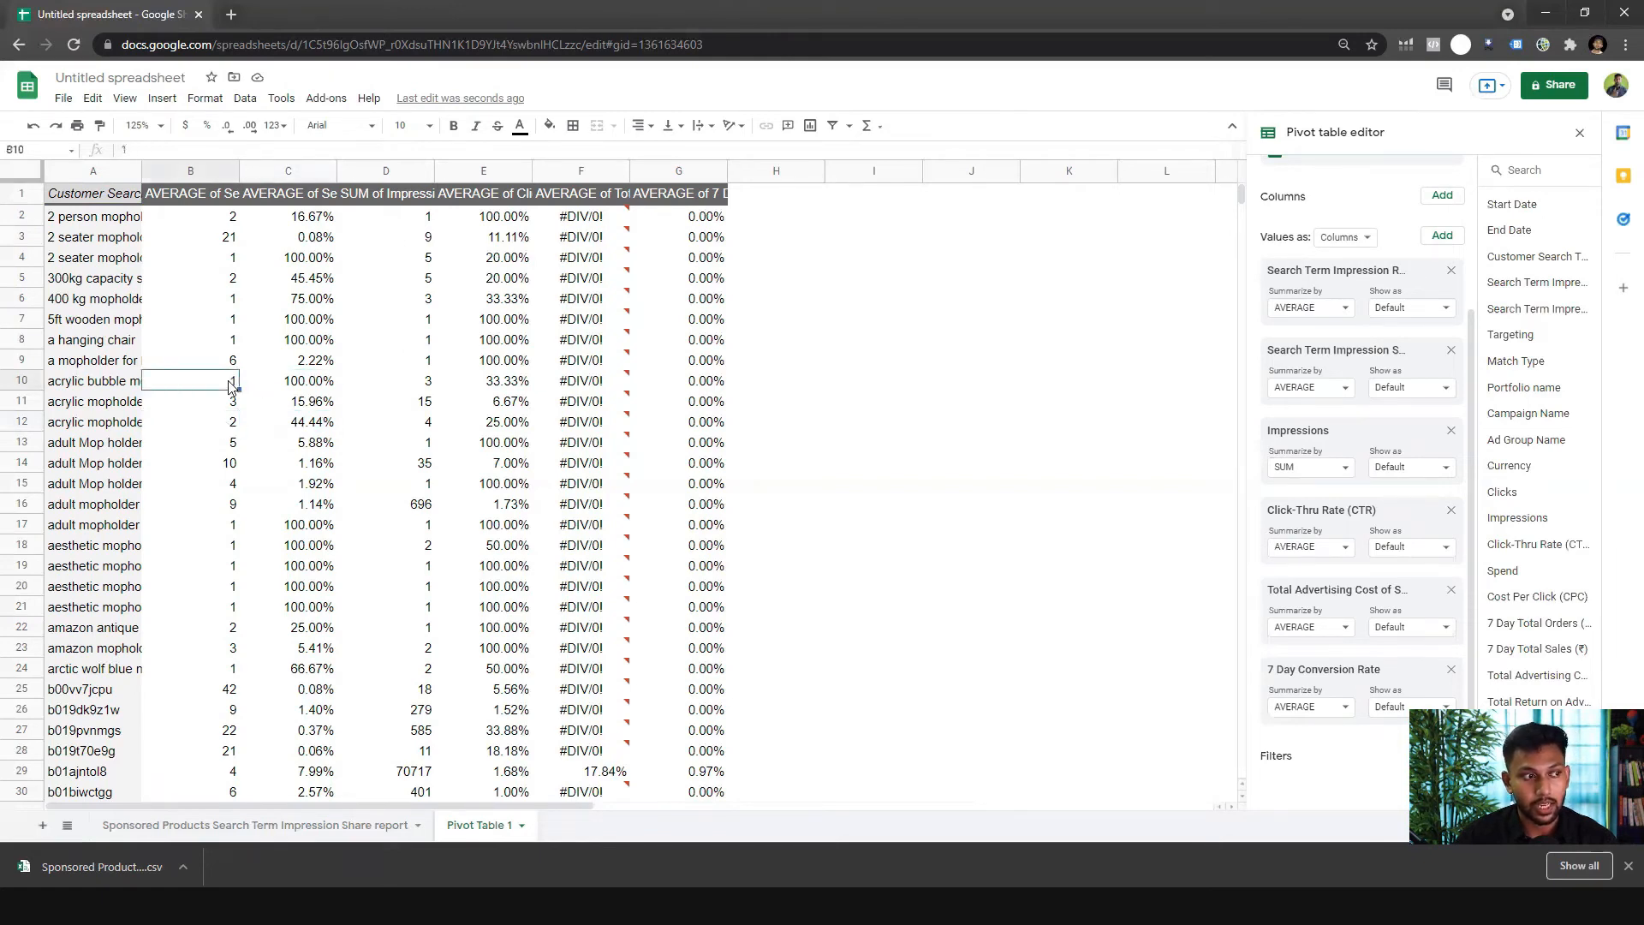
- Widen the average Click-Thru Rate, ACOS and 7 Day Conversion Rate columns E to G to make their headers more readable
left_click(483, 197)
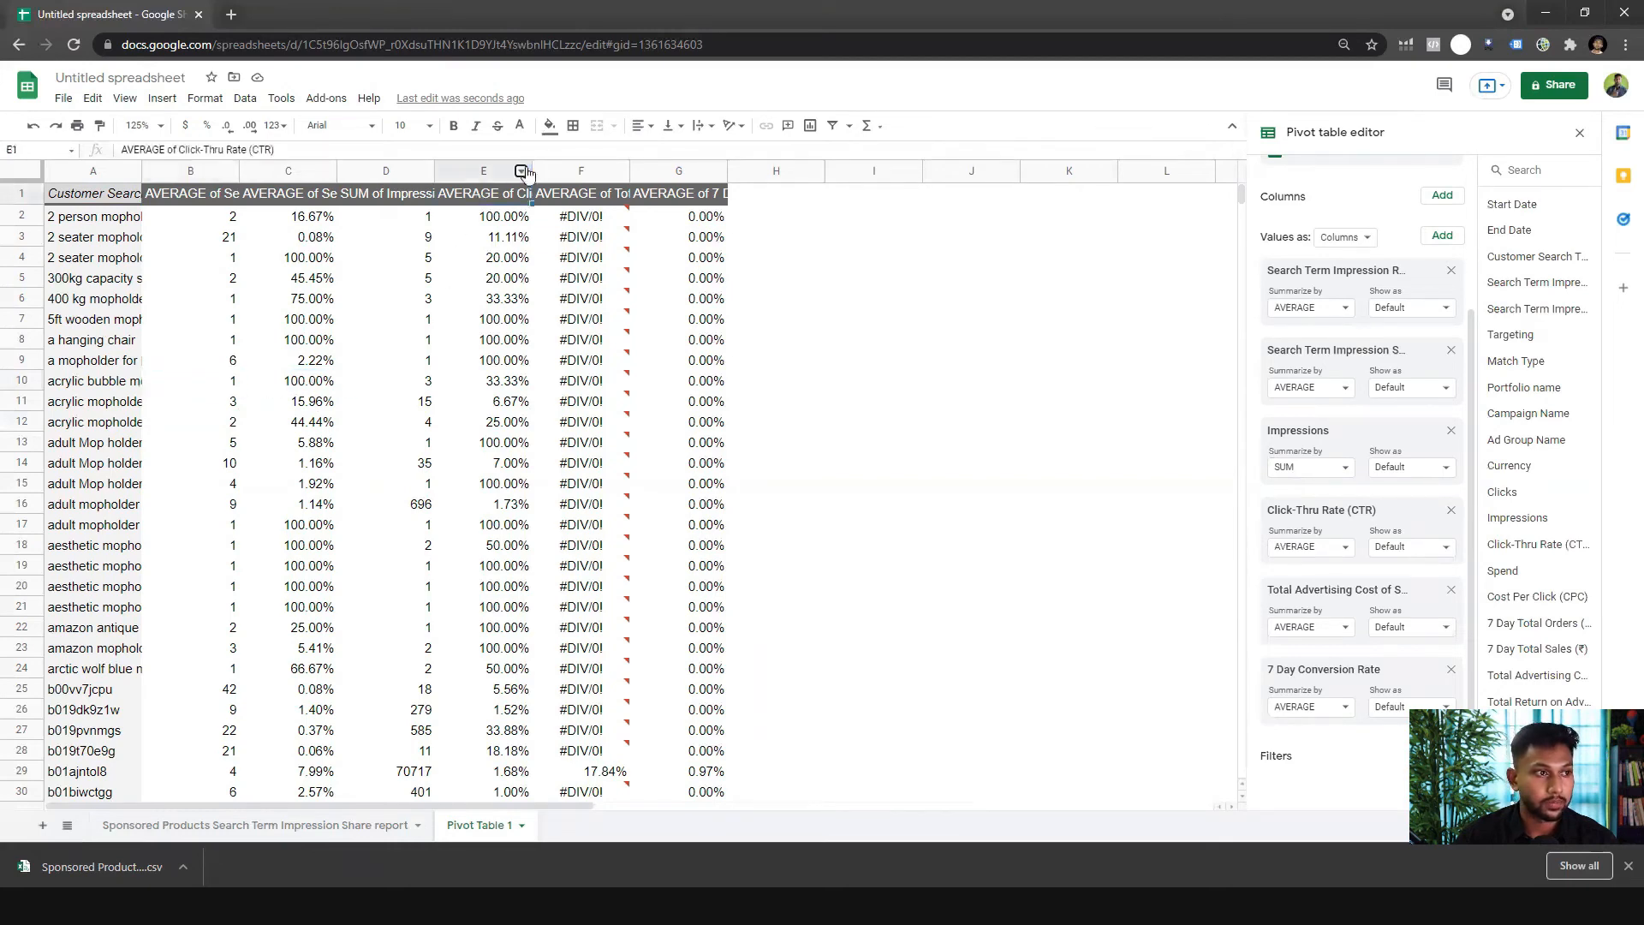
right_click(518, 173)
left_click(540, 176)
left_click_drag(532, 173, 745, 173)
left_click_drag(843, 175, 983, 176)
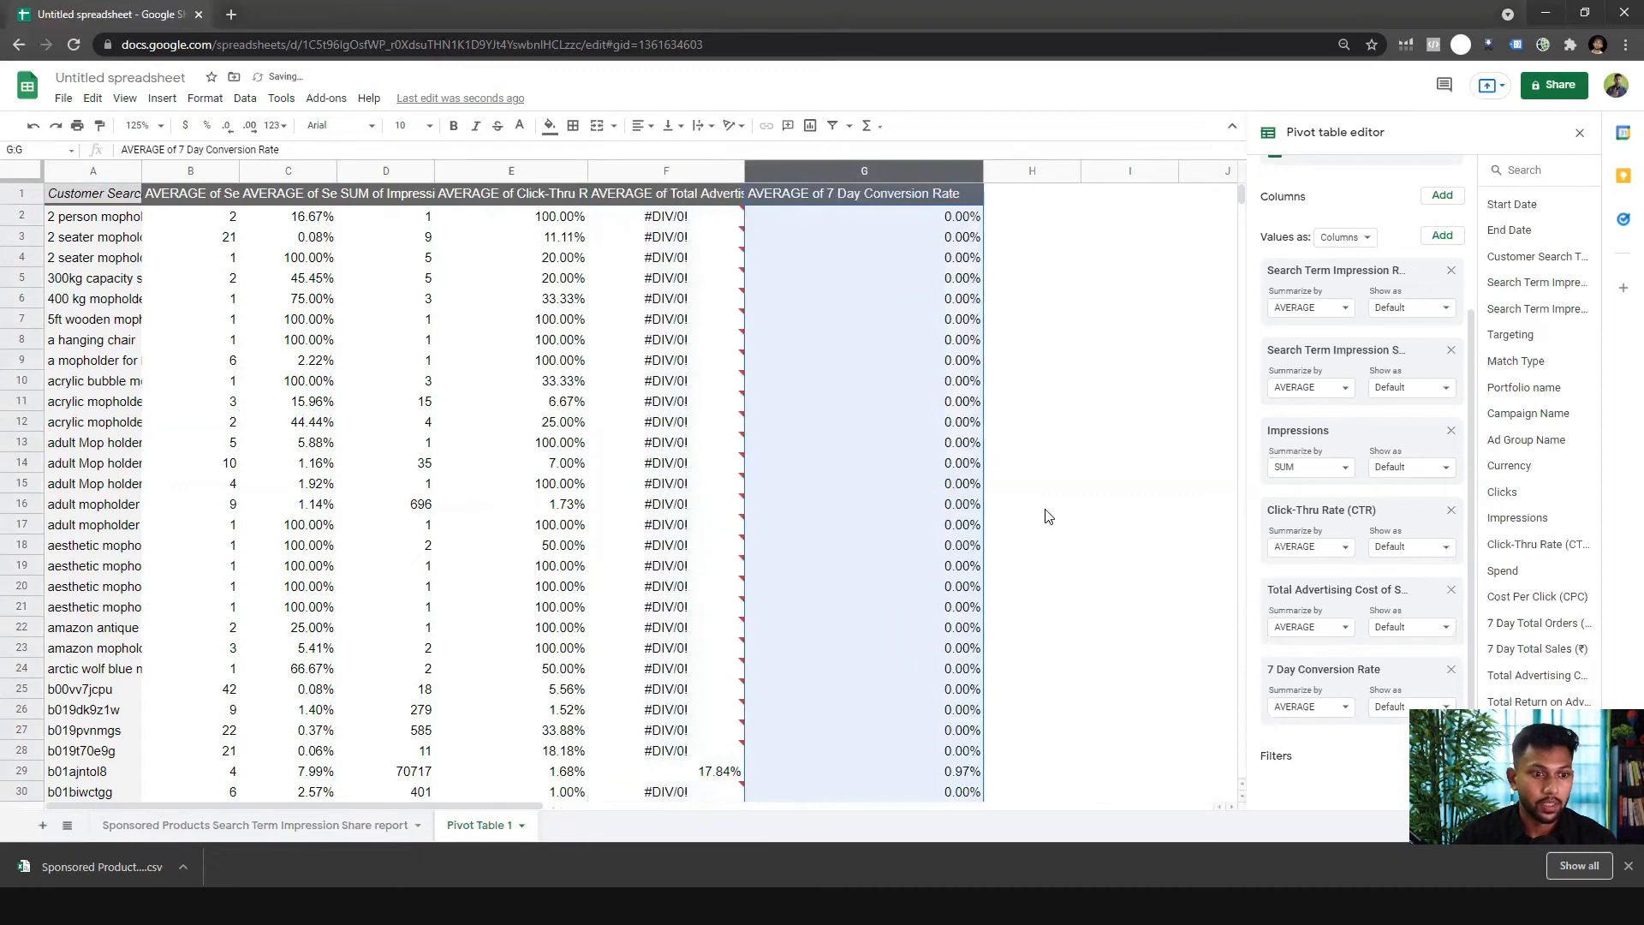
left_click(1066, 566)
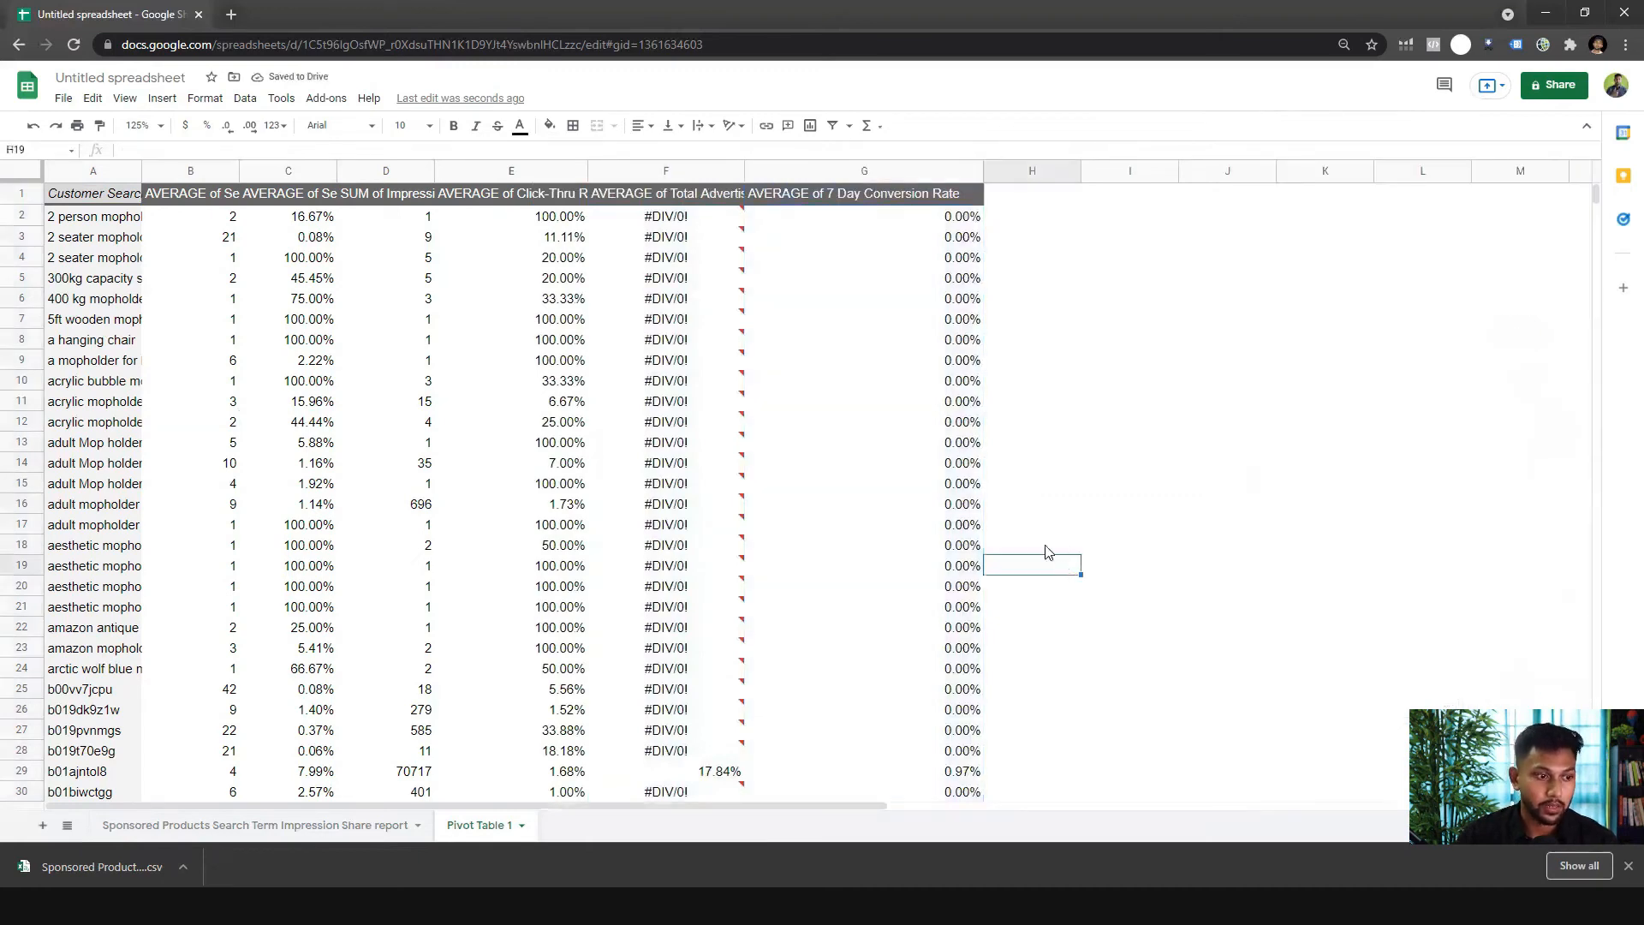
- Examine the average ACOS in F11 and the impression rank in B10, and look through the fields available as pivot filters
left_click(682, 403)
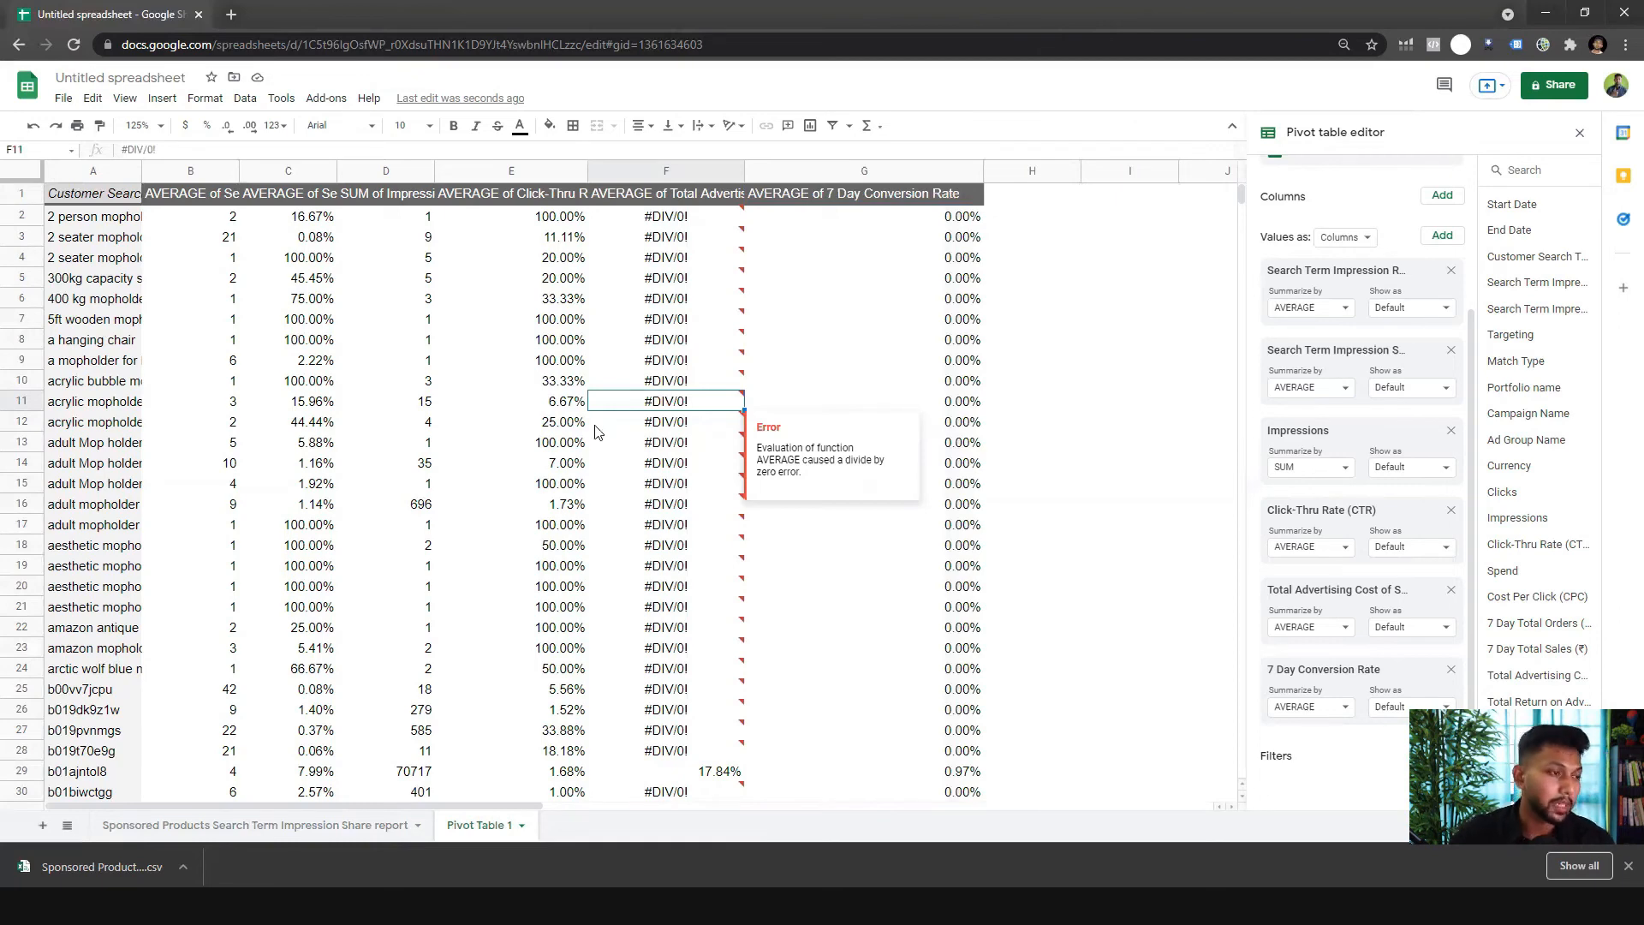
left_click(234, 387)
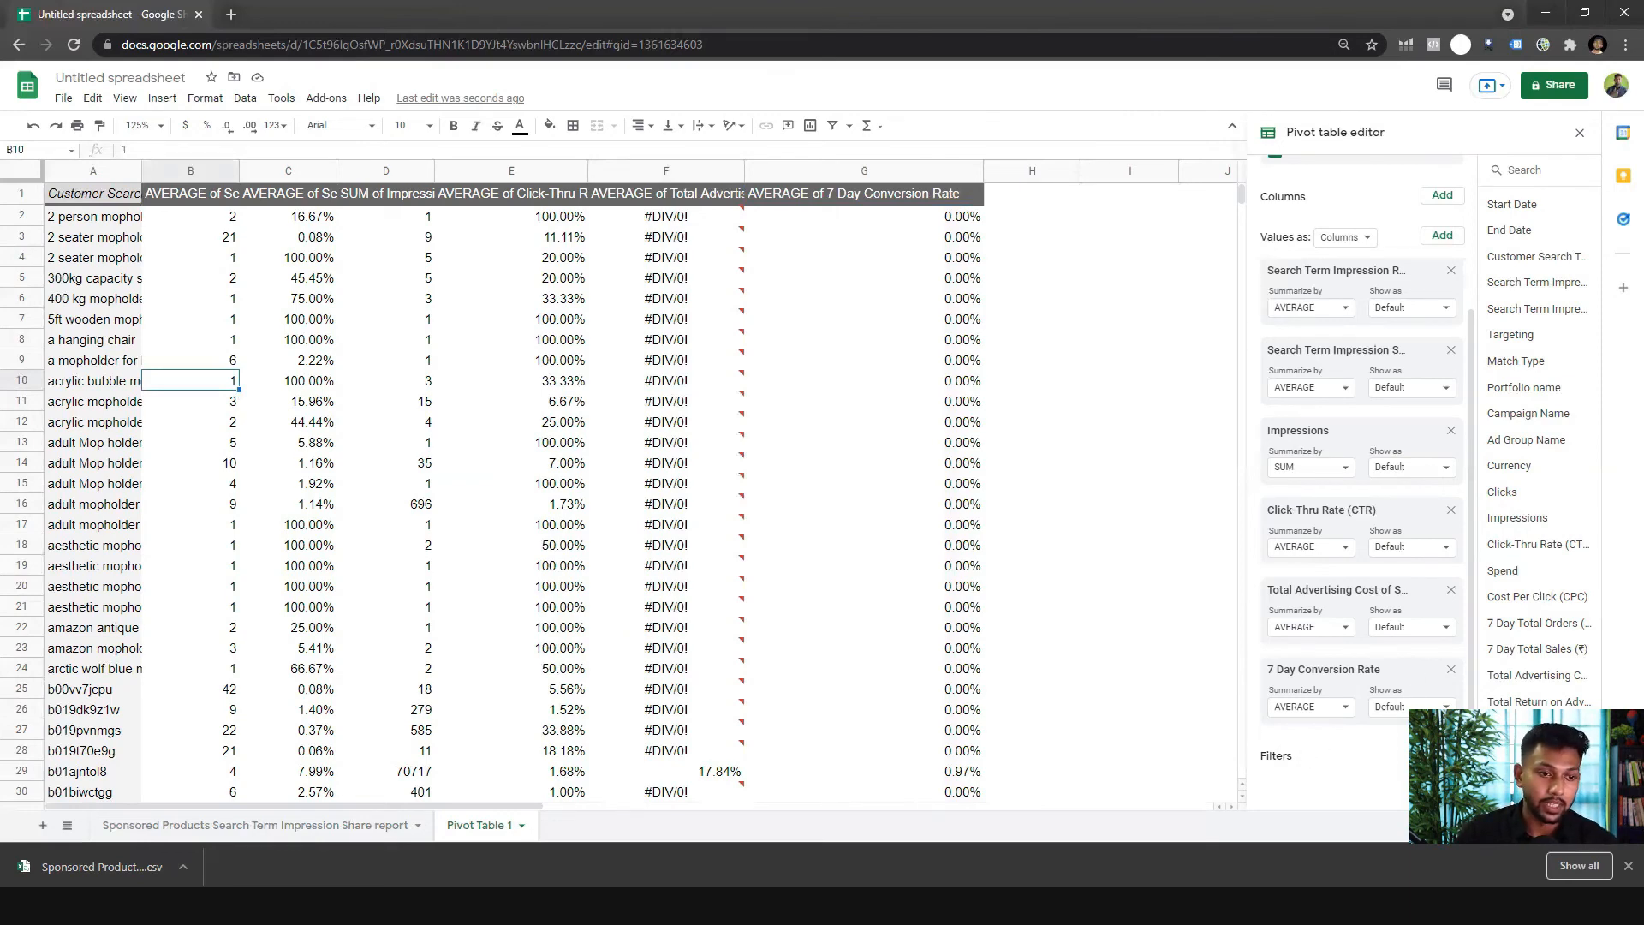
left_click(1442, 755)
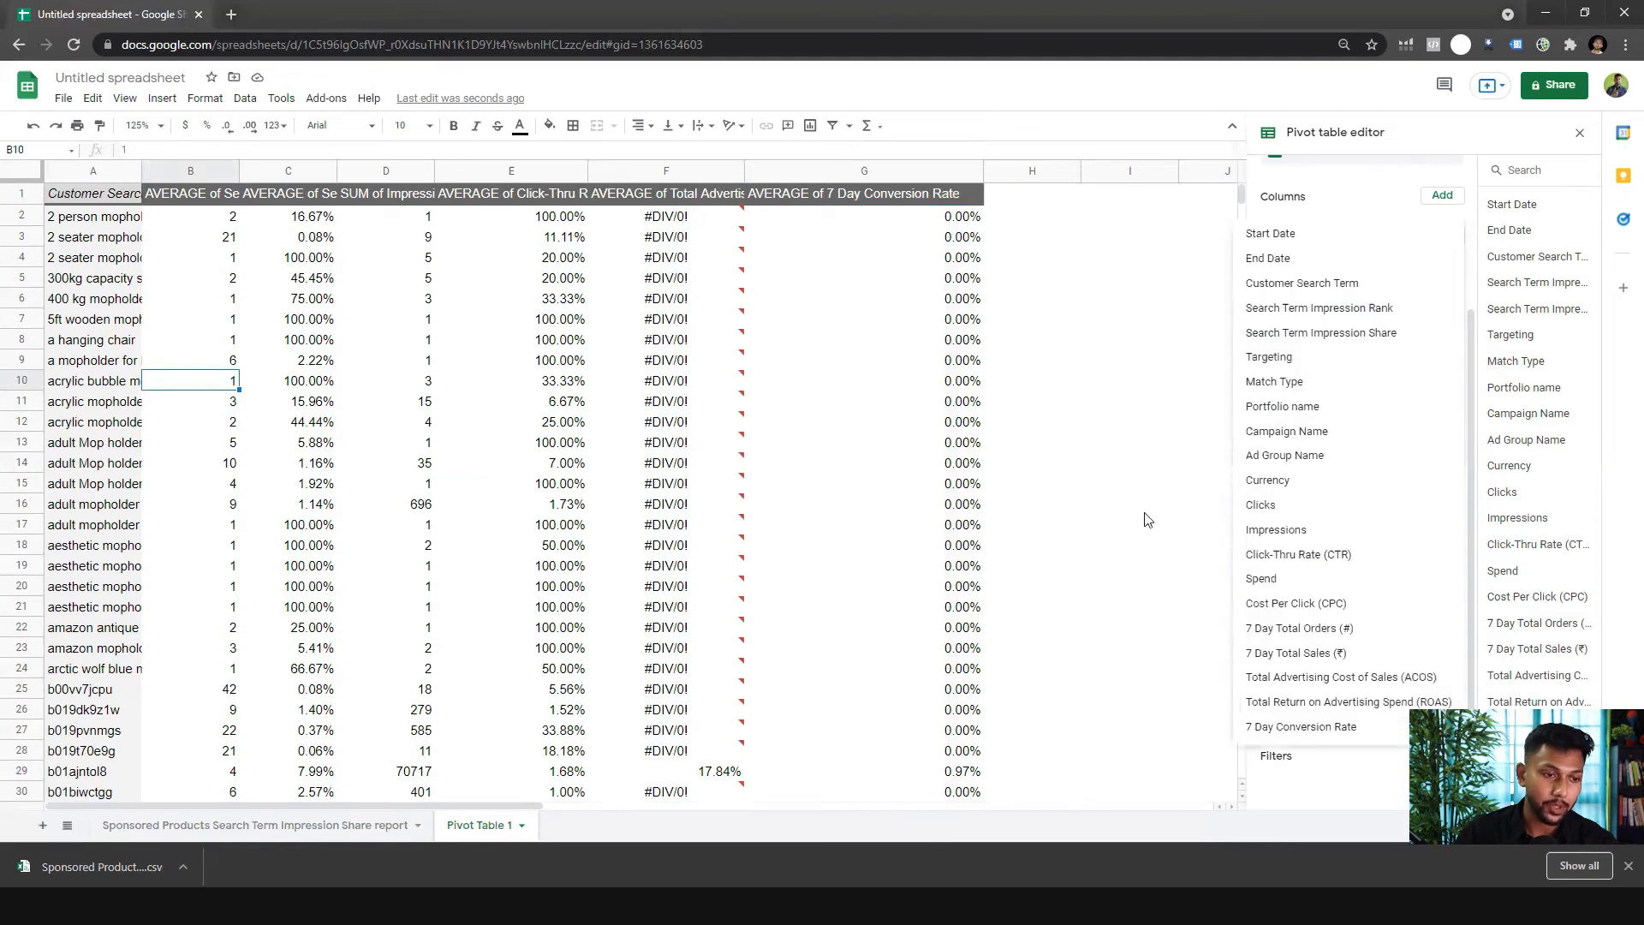
left_click(935, 186)
- Format the average 7 Day Conversion Rate column G and the average ACOS column F as percentages
left_click(813, 166)
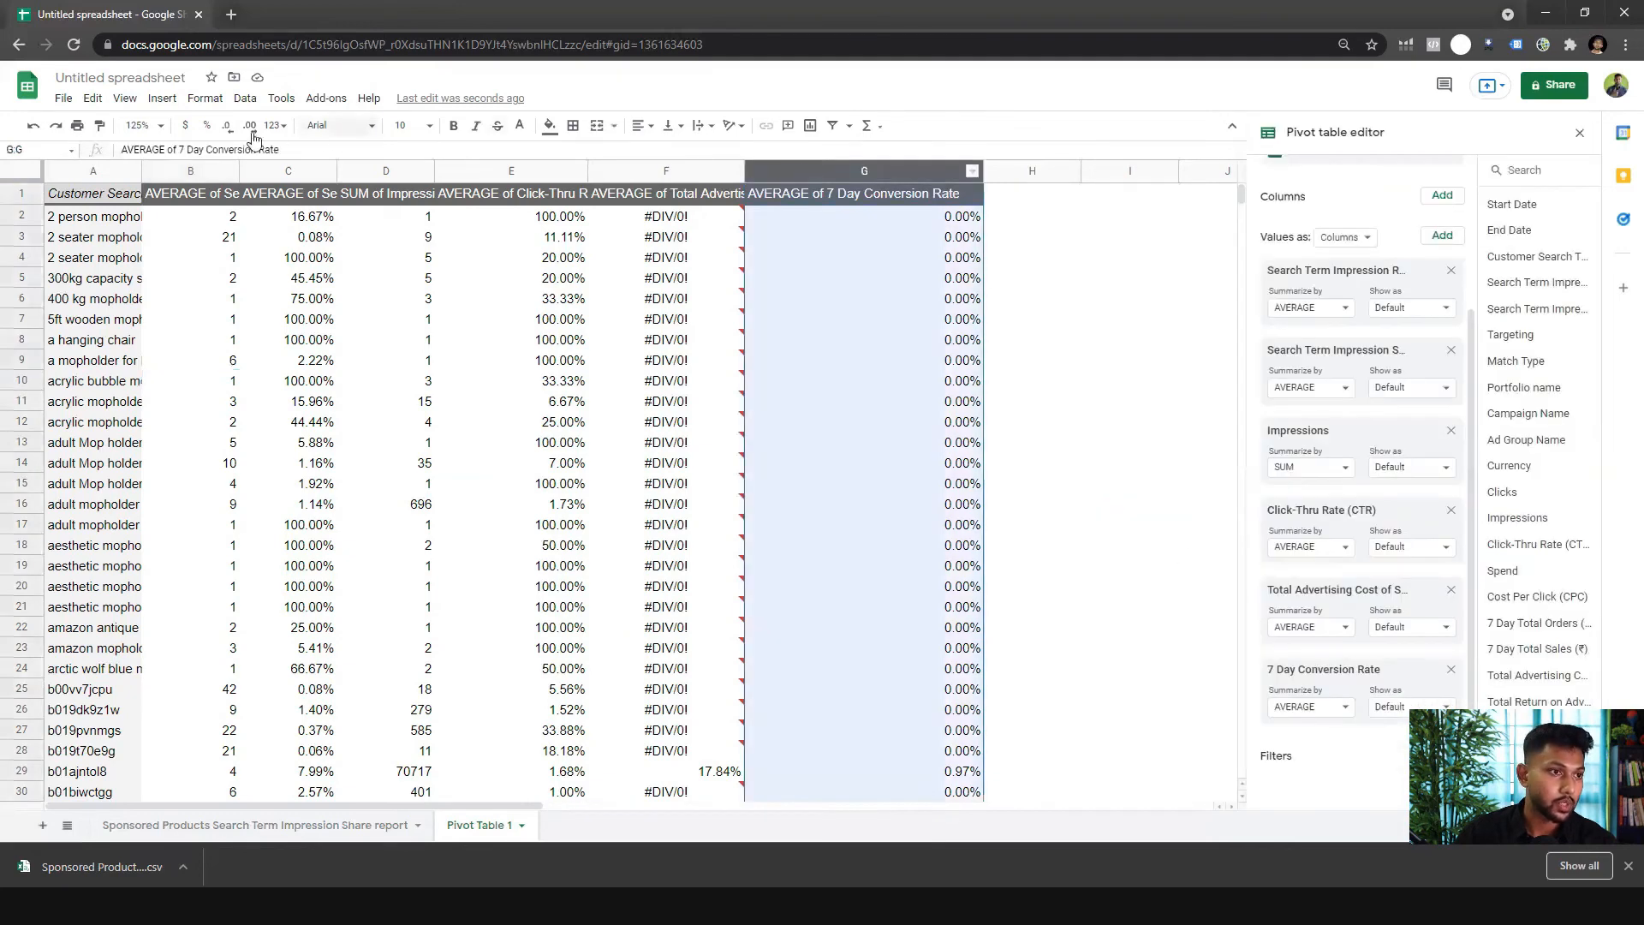
left_click(207, 125)
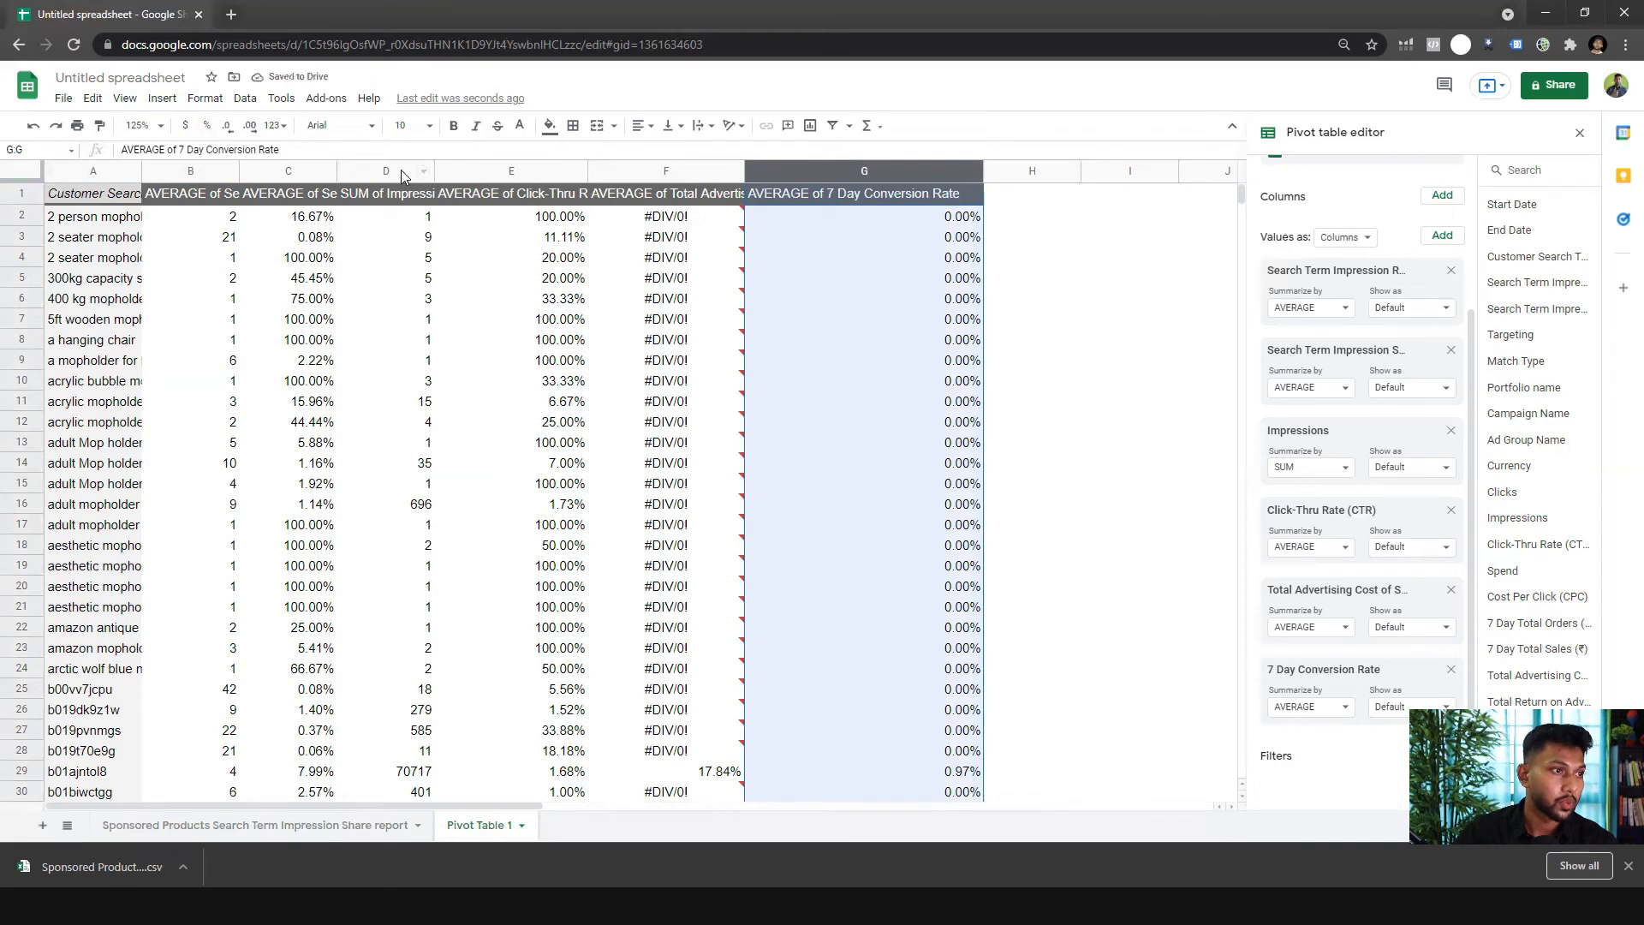
left_click(622, 171)
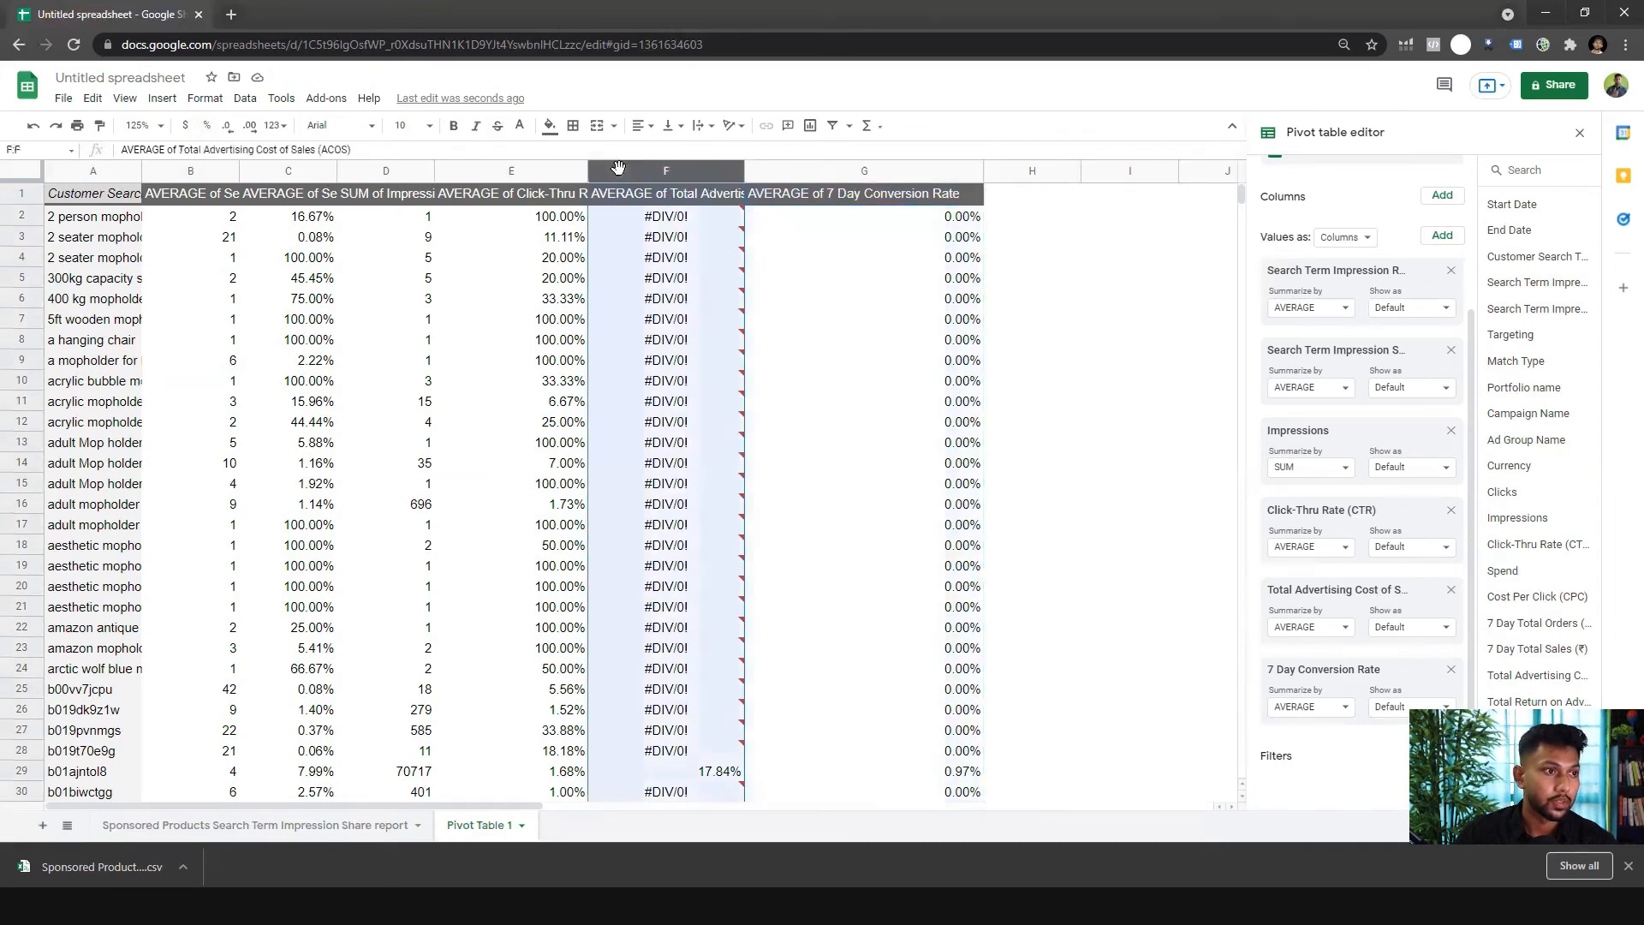
left_click(226, 126)
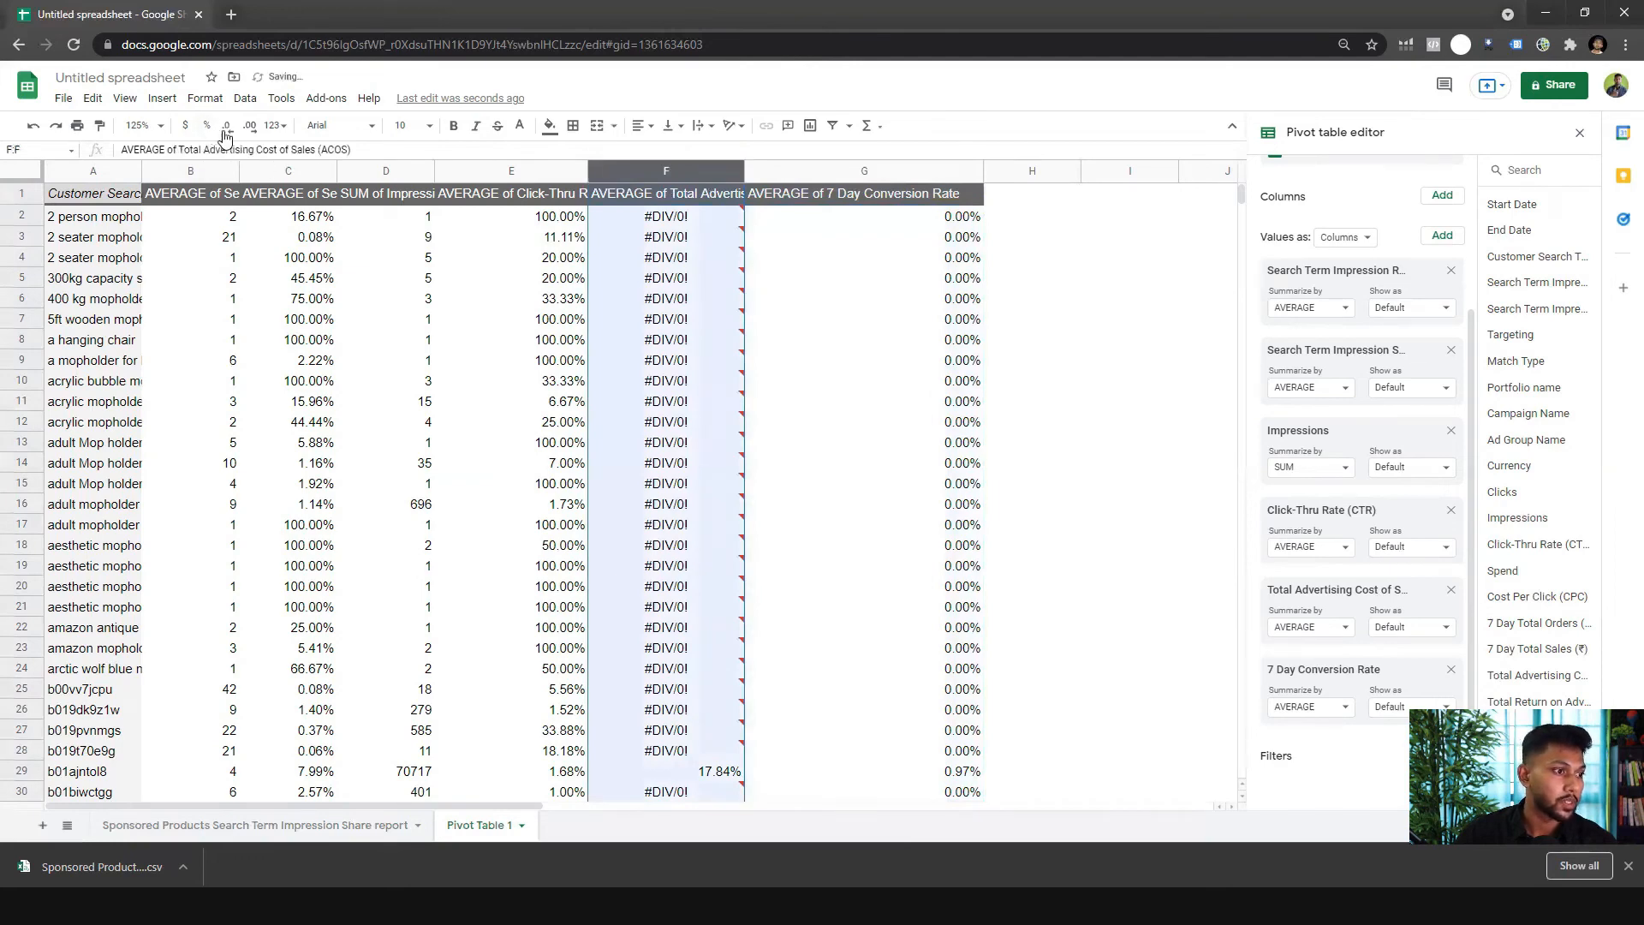
left_click(167, 174)
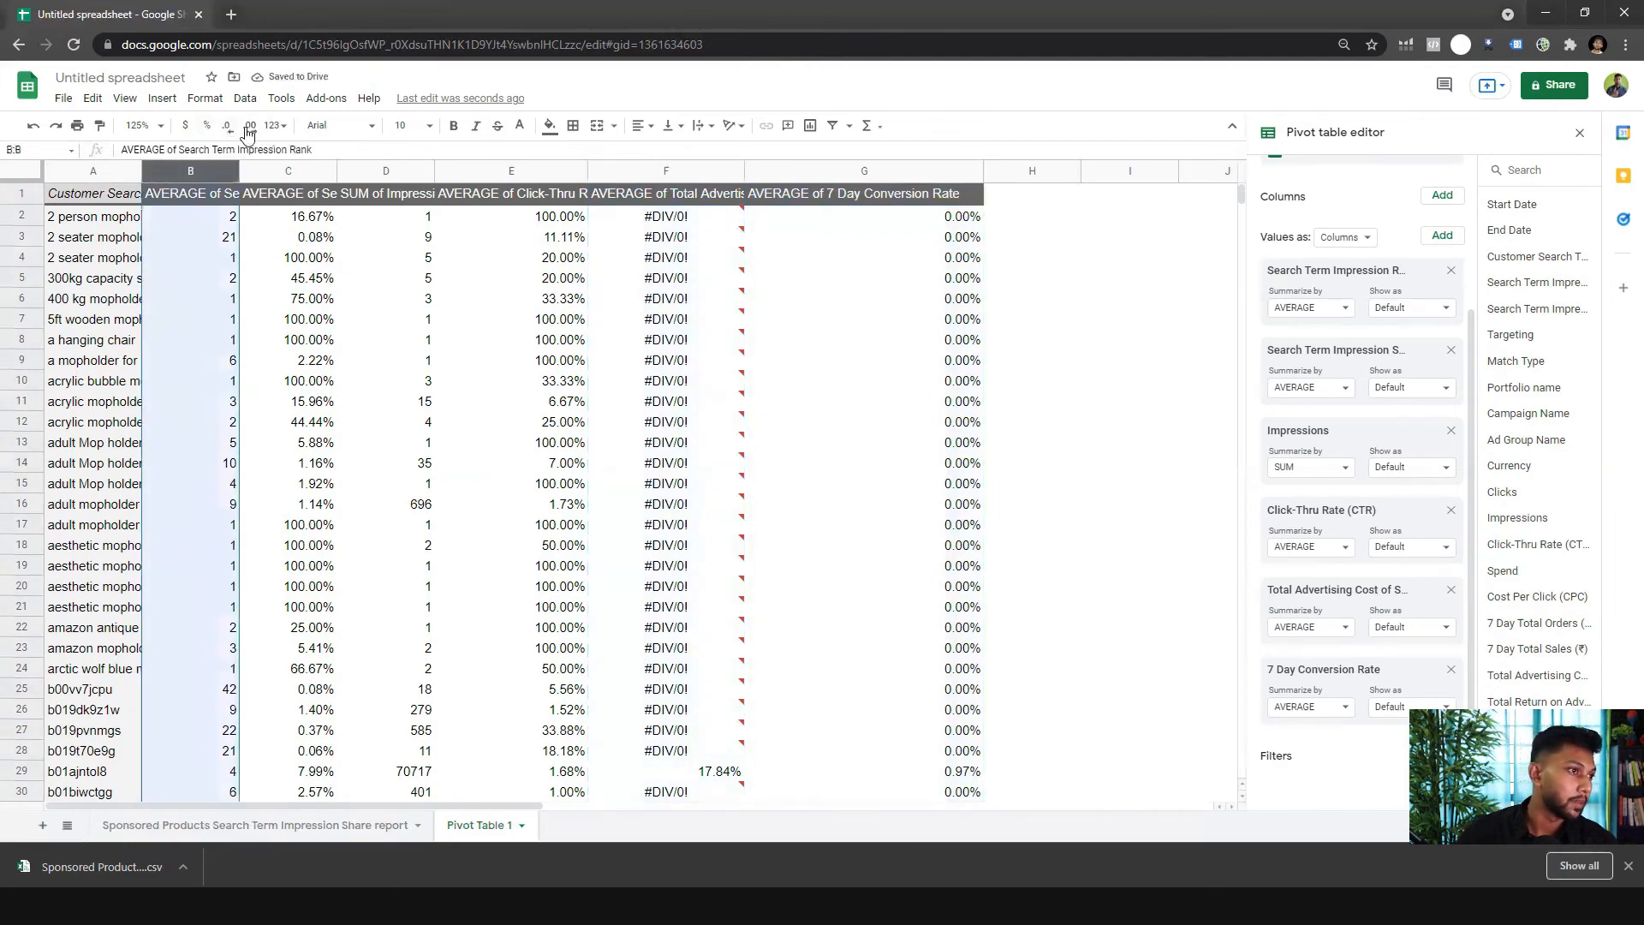
left_click(628, 462)
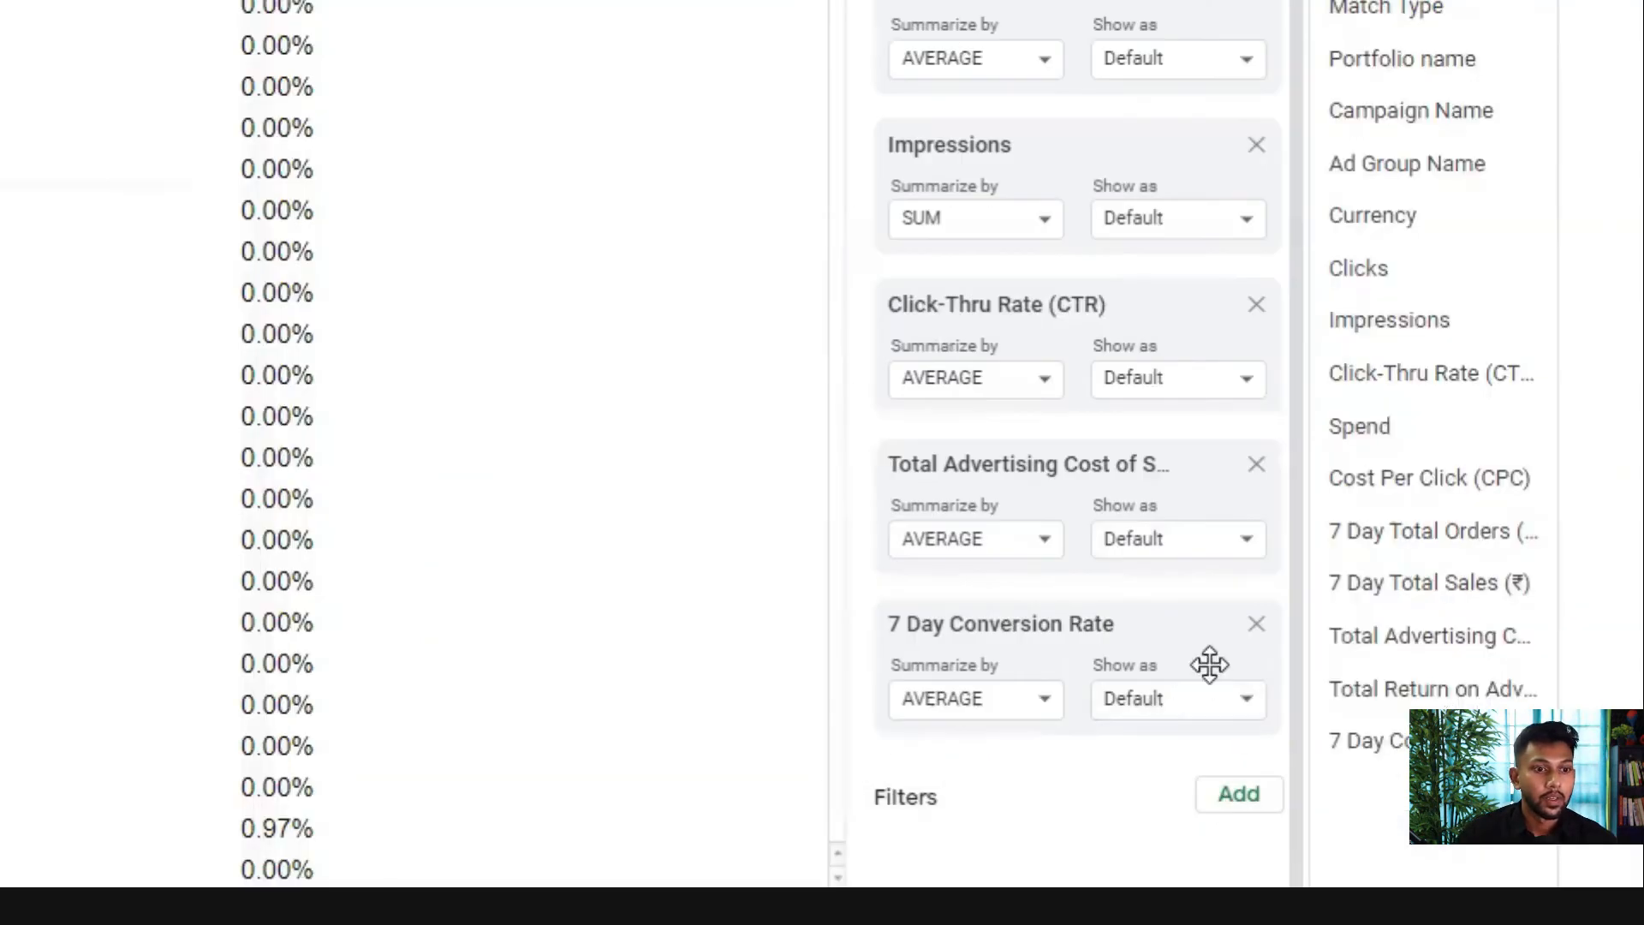
- Add a pivot filter on Total Advertising Cost of Sales (ACOS) with the condition less than or equal to 30%
left_click(1236, 797)
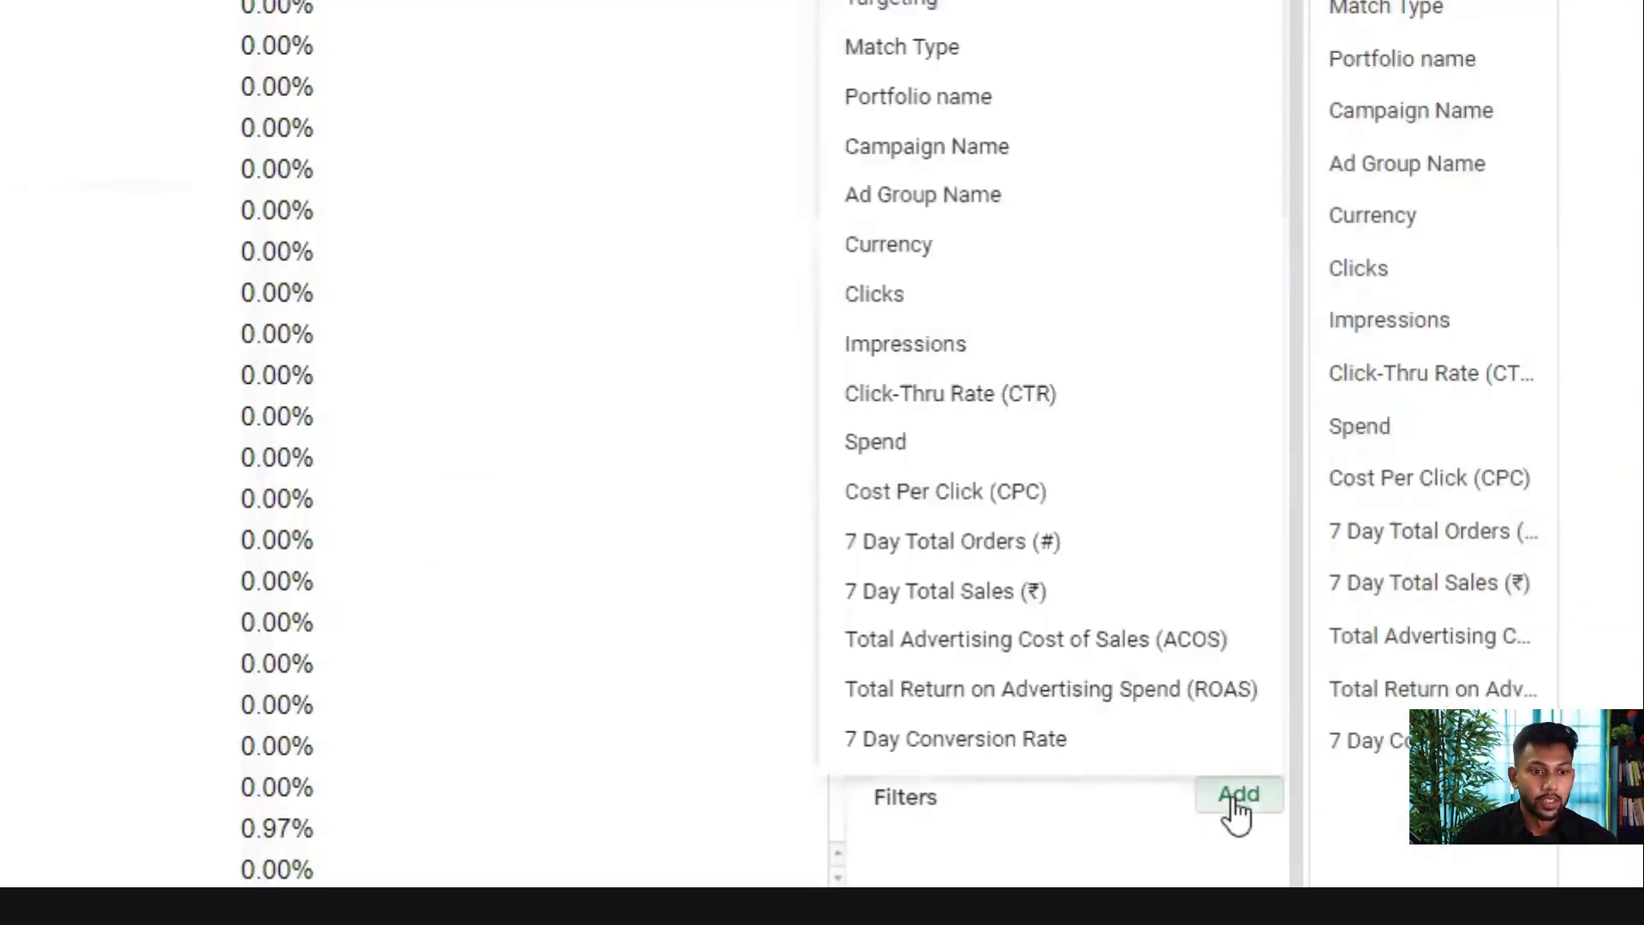
left_click(1104, 643)
scroll(1096, 697, "down", 1)
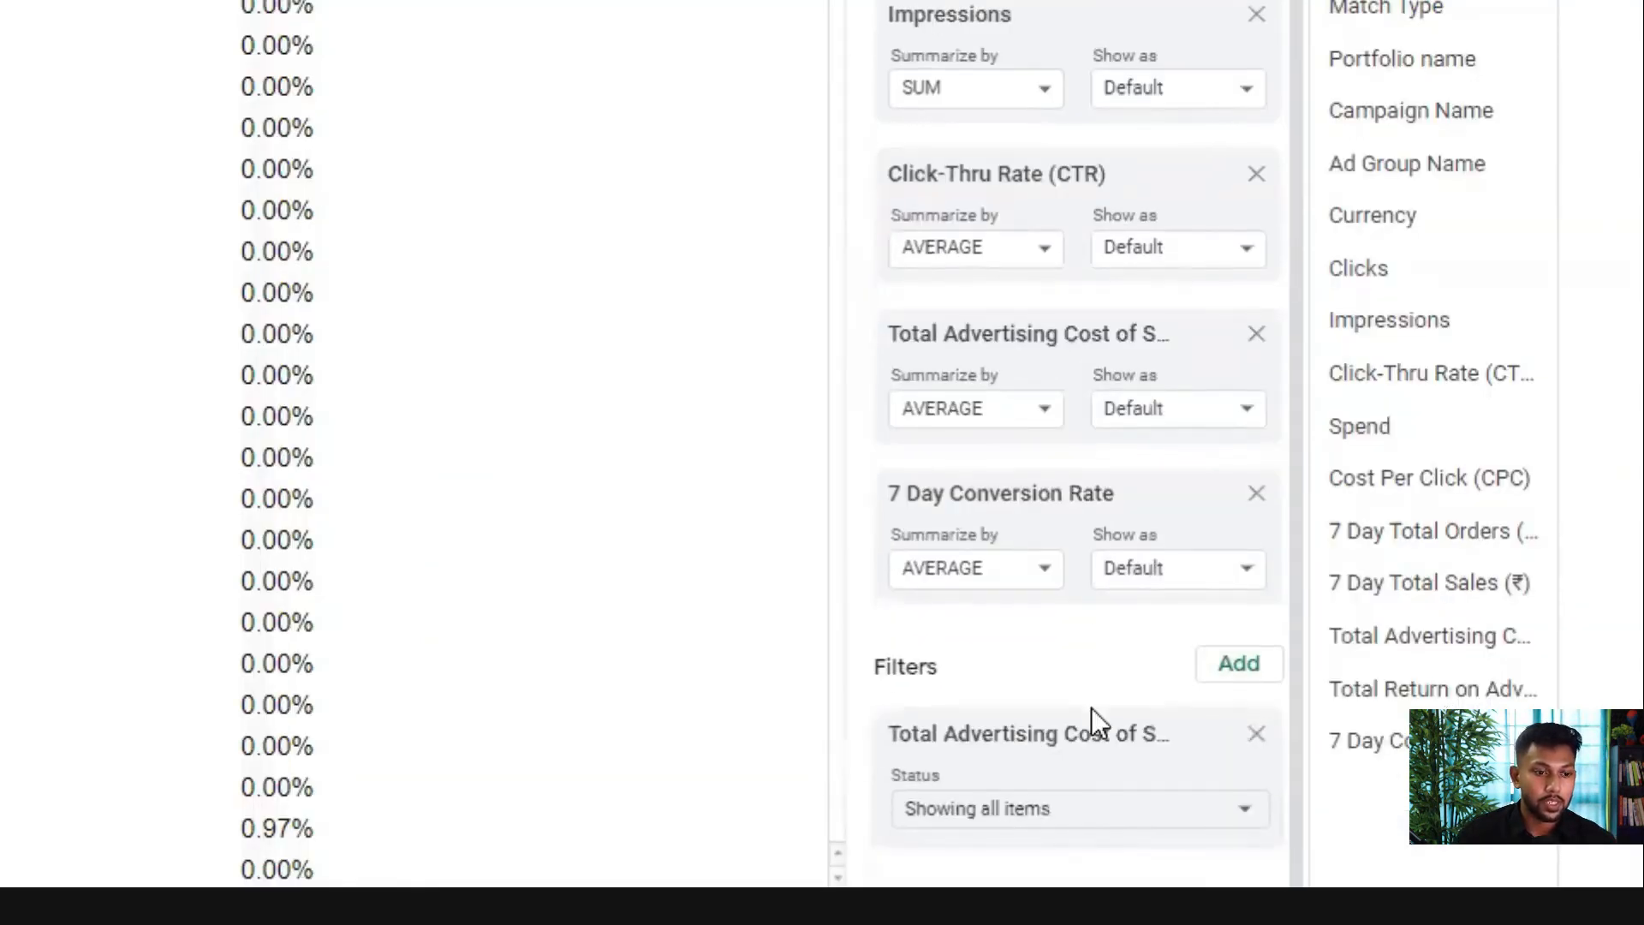
left_click(1113, 822)
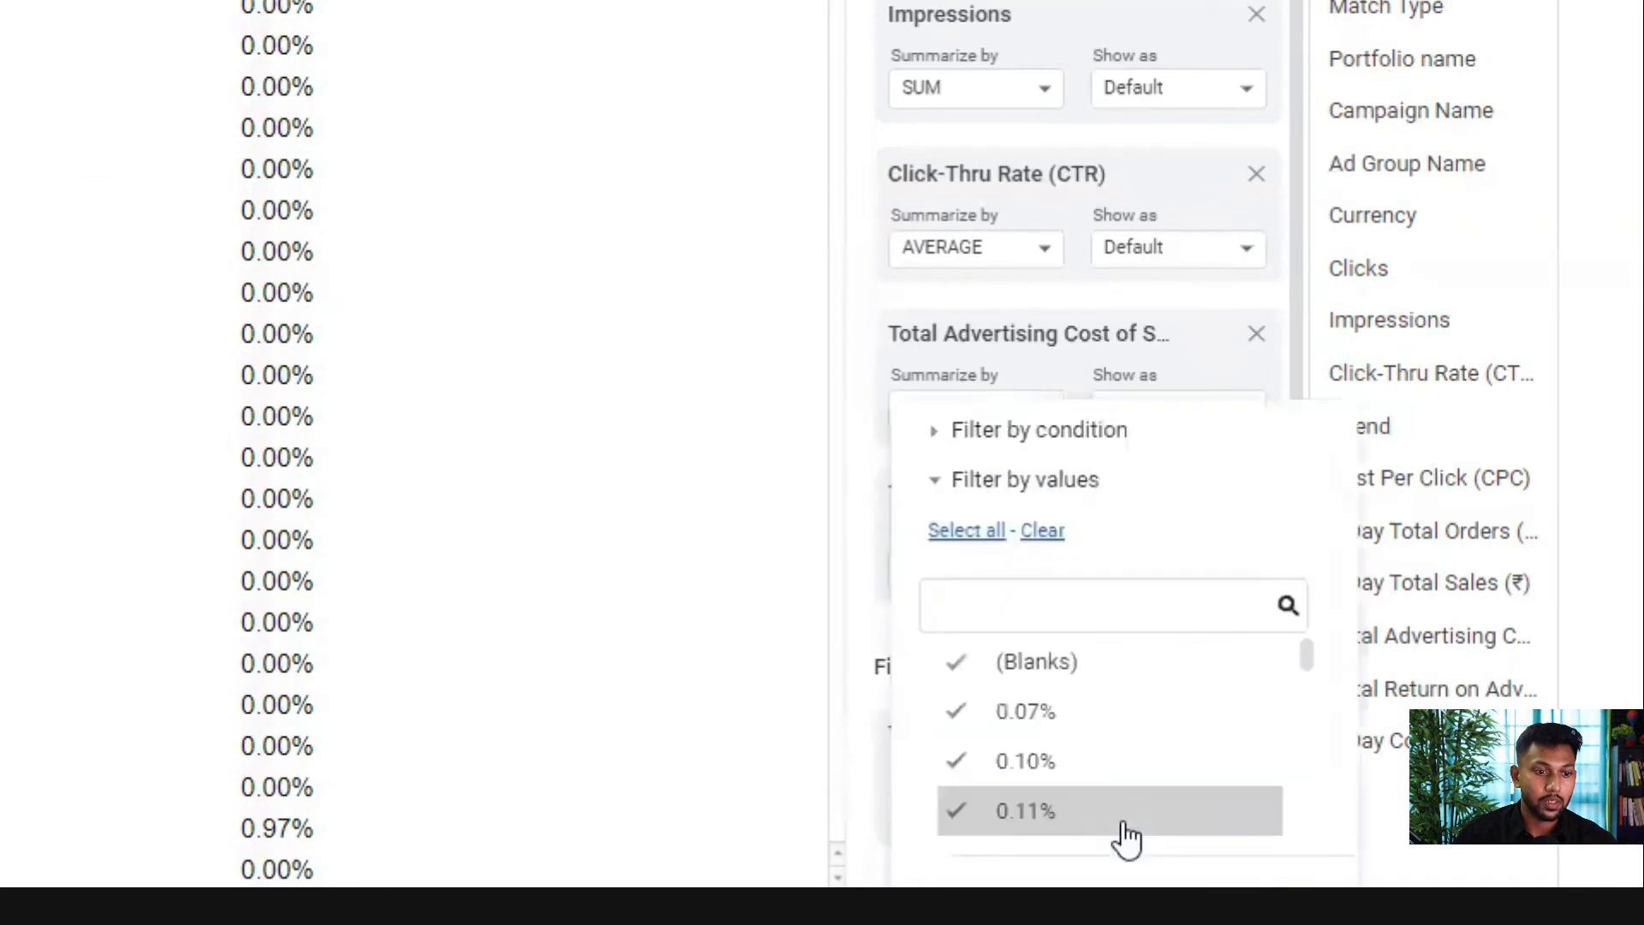
left_click(1032, 432)
left_click(1034, 436)
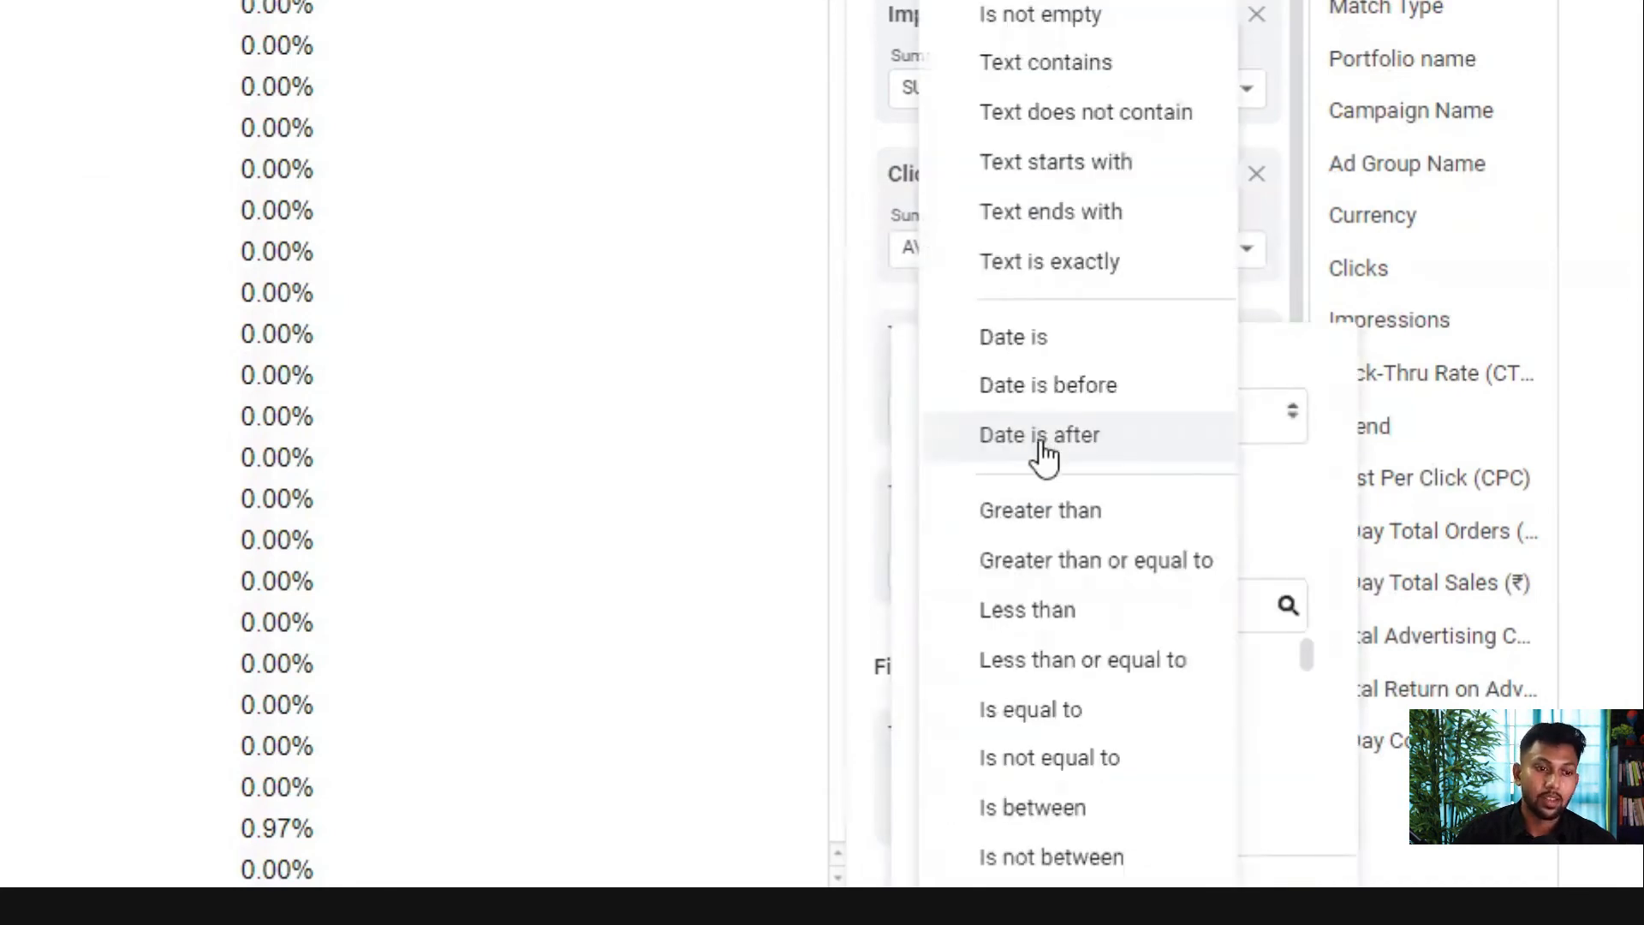
left_click(1089, 672)
left_click(1060, 395)
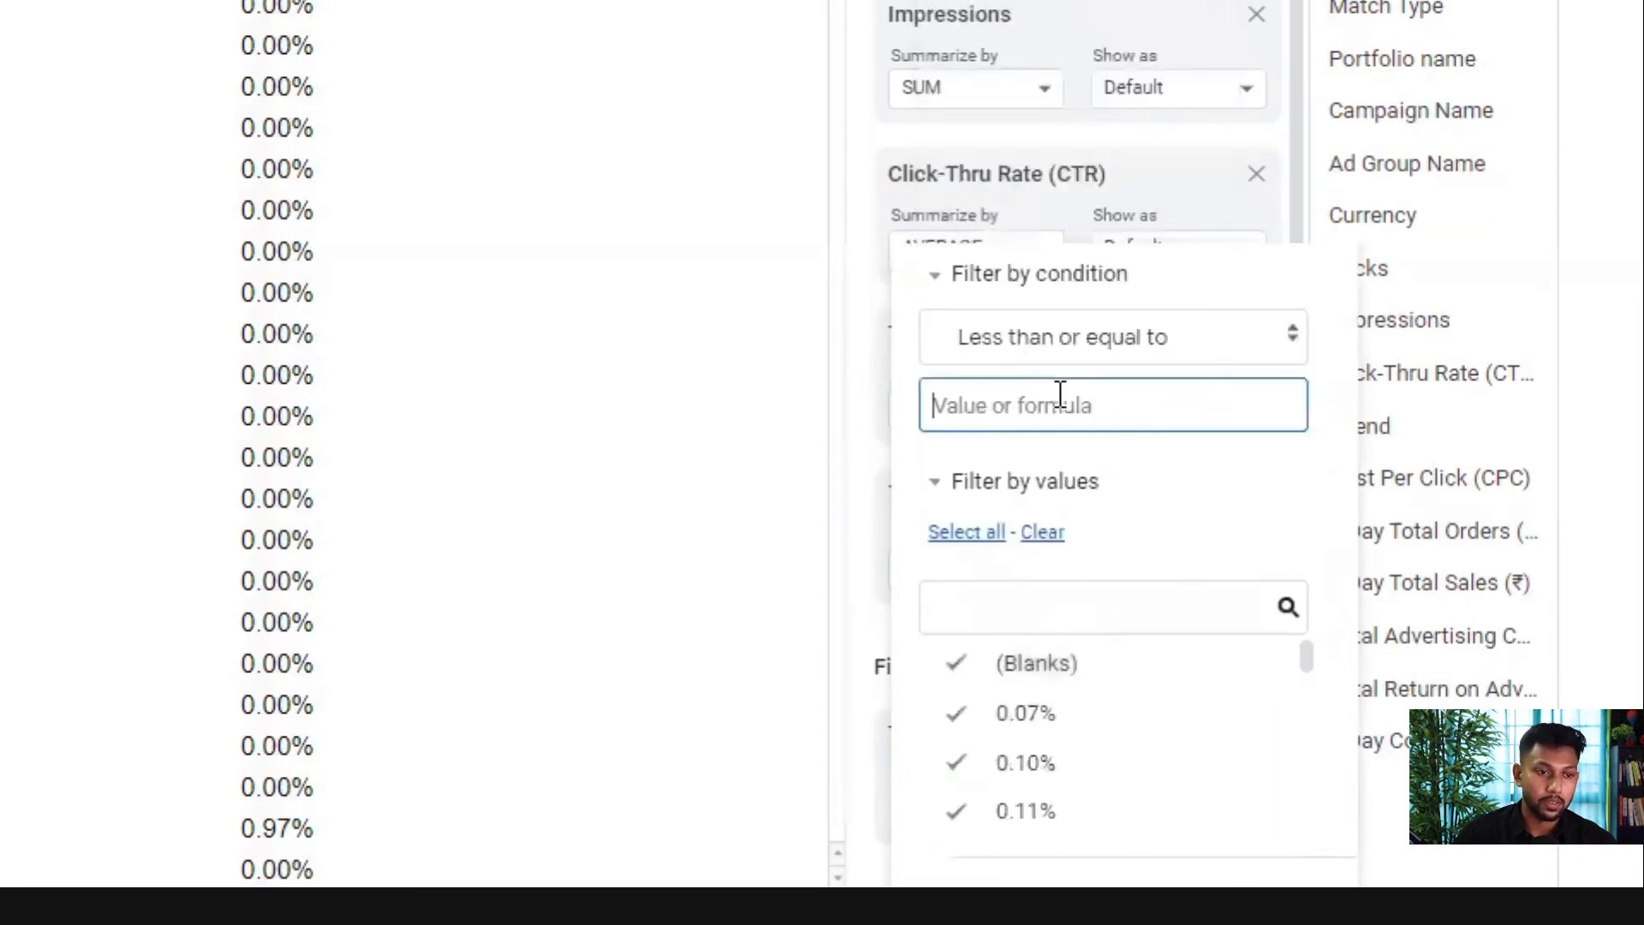
type("30")
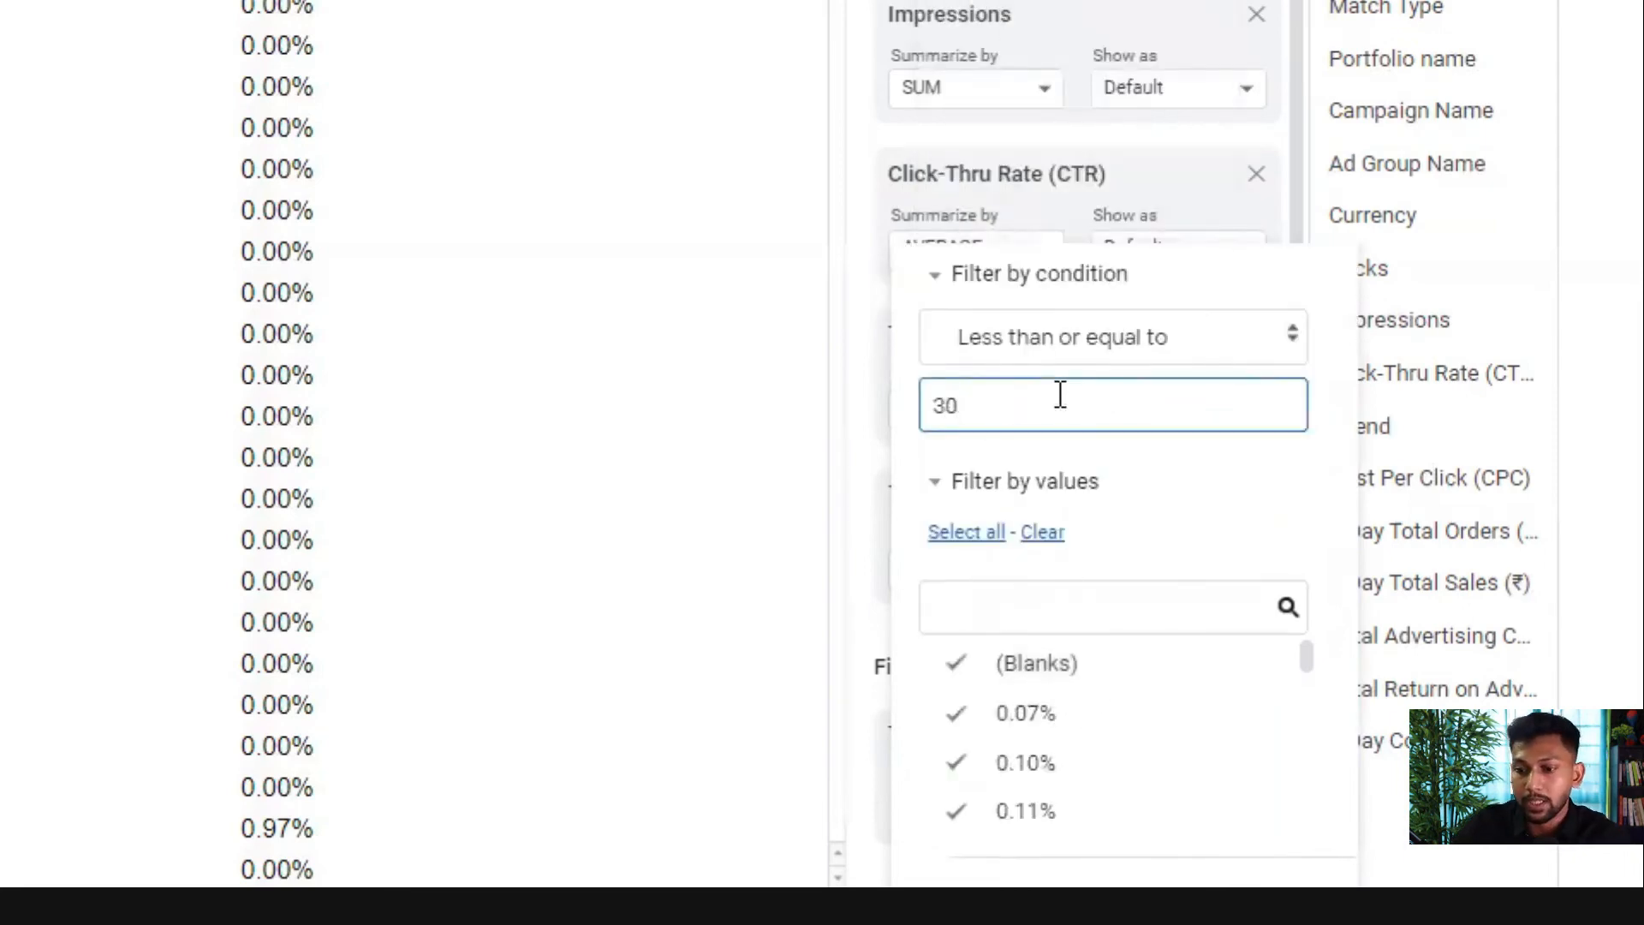
type("%")
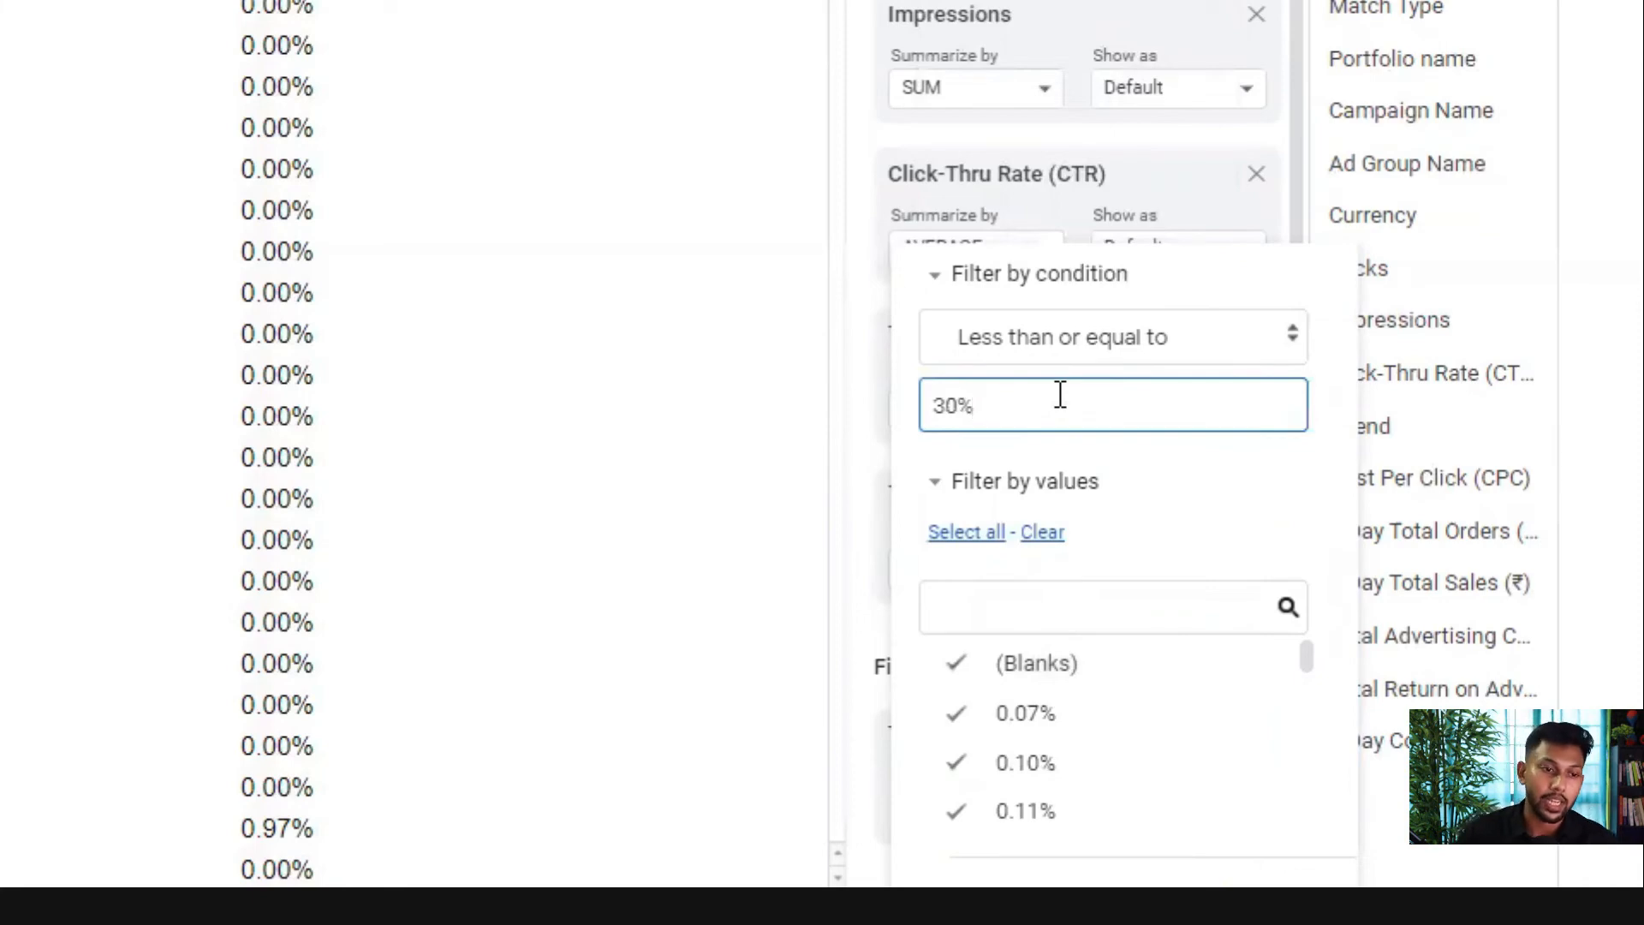
left_click(1278, 909)
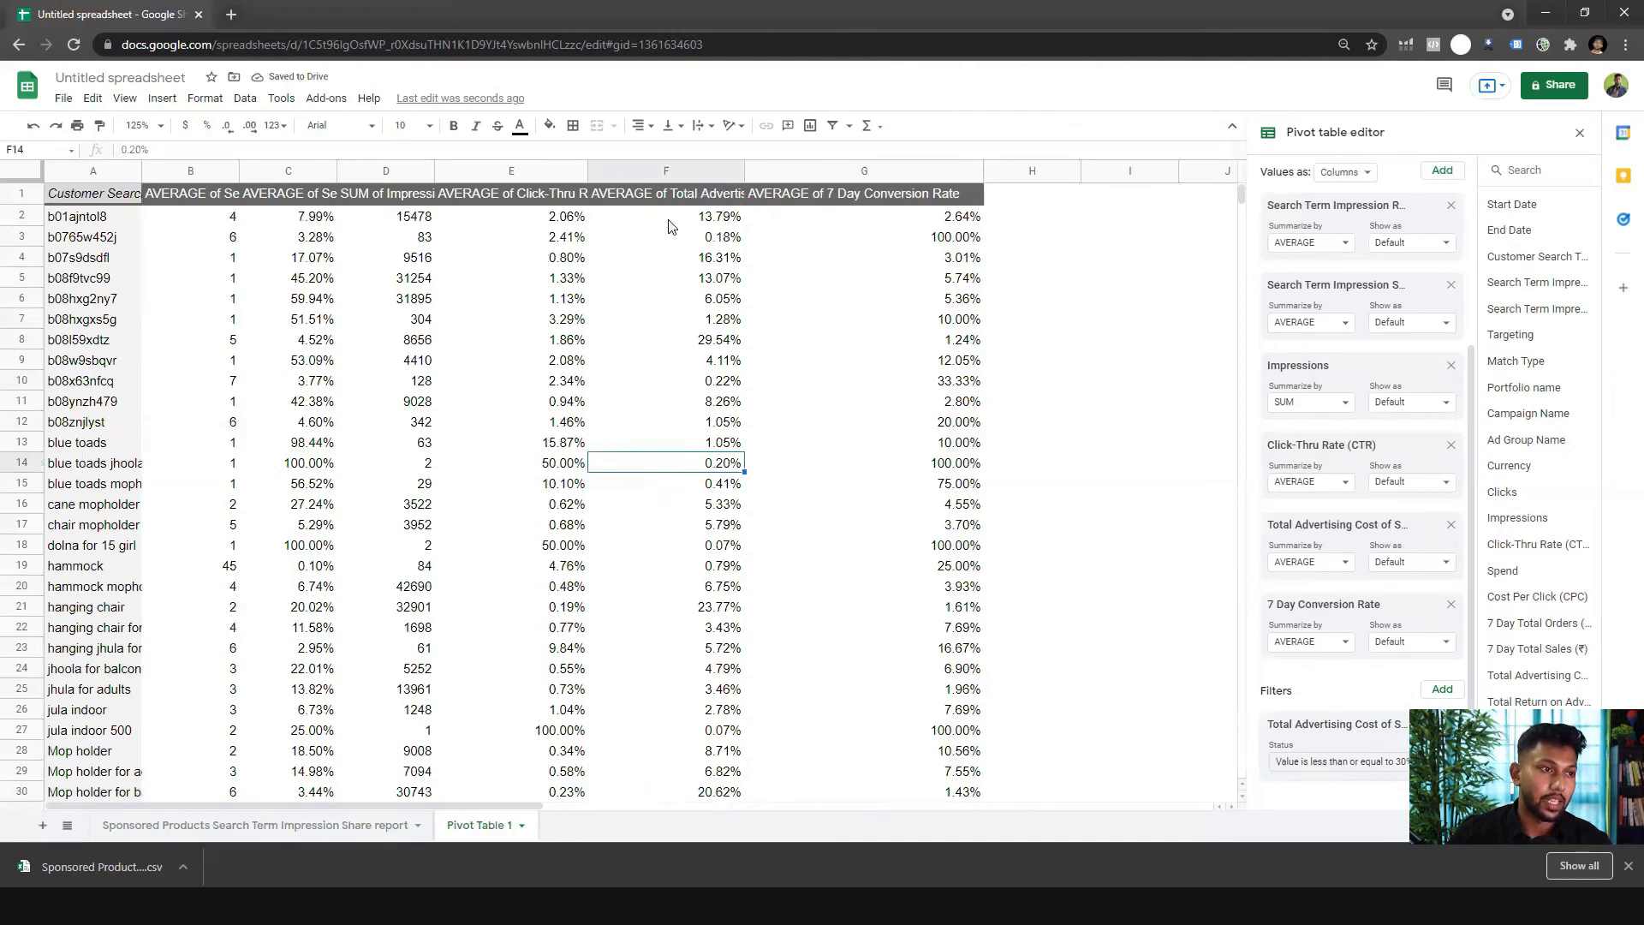
- Fill the average ACOS column F with yellow and make the text of header row 1 bold and black
left_click_drag(669, 225, 715, 81)
left_click(621, 171)
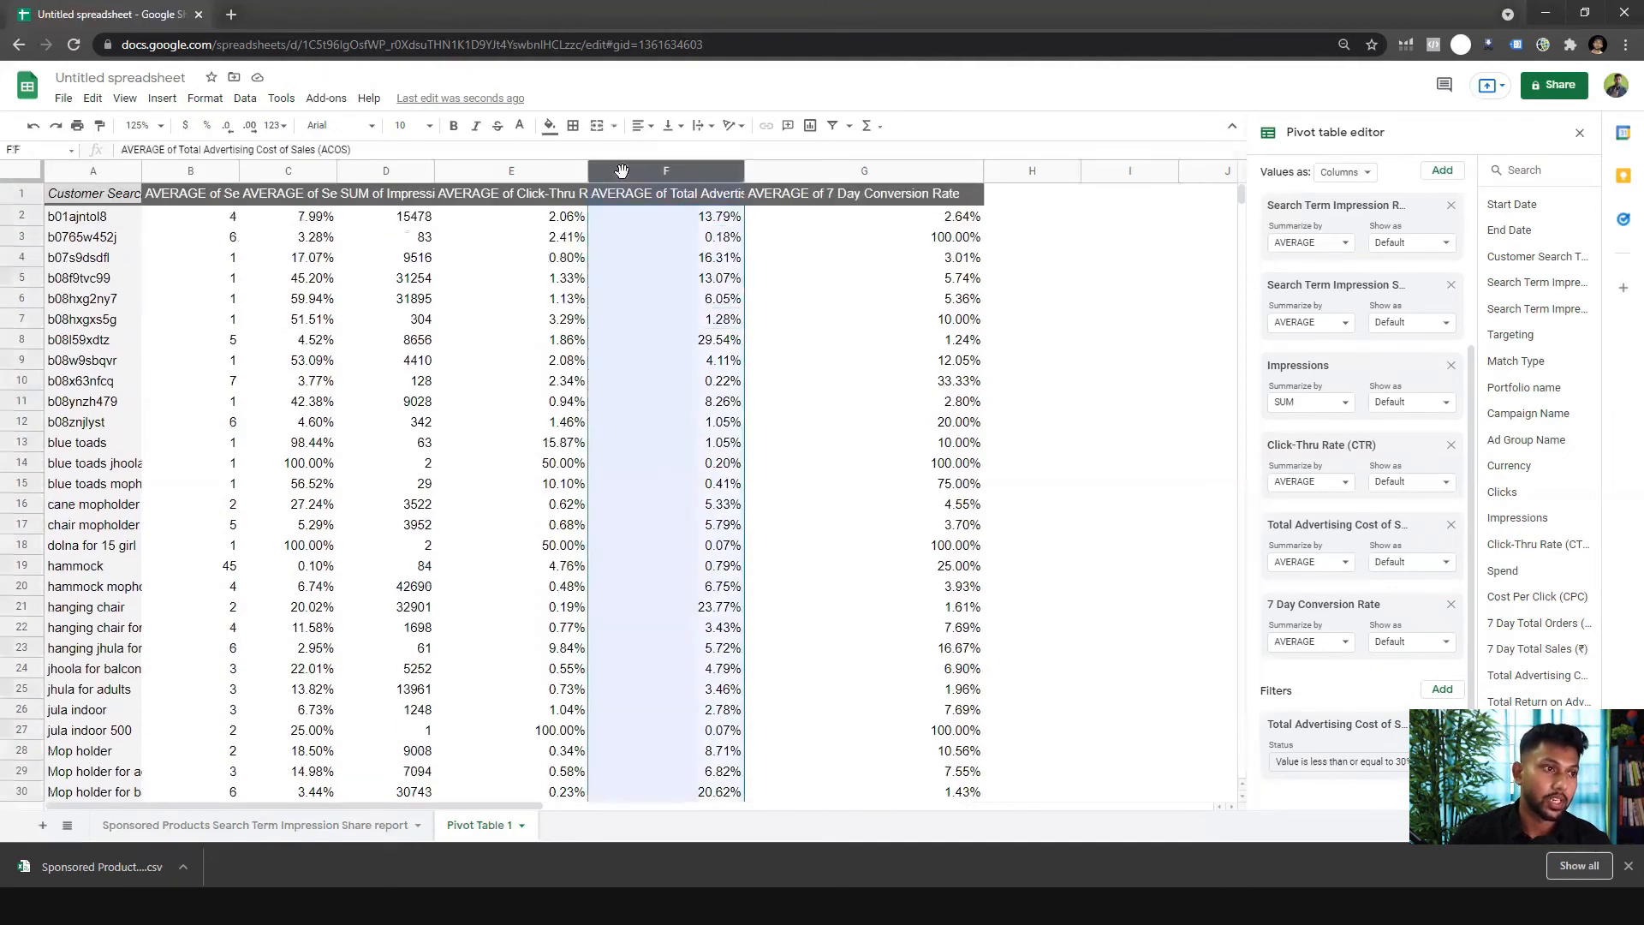
left_click(548, 125)
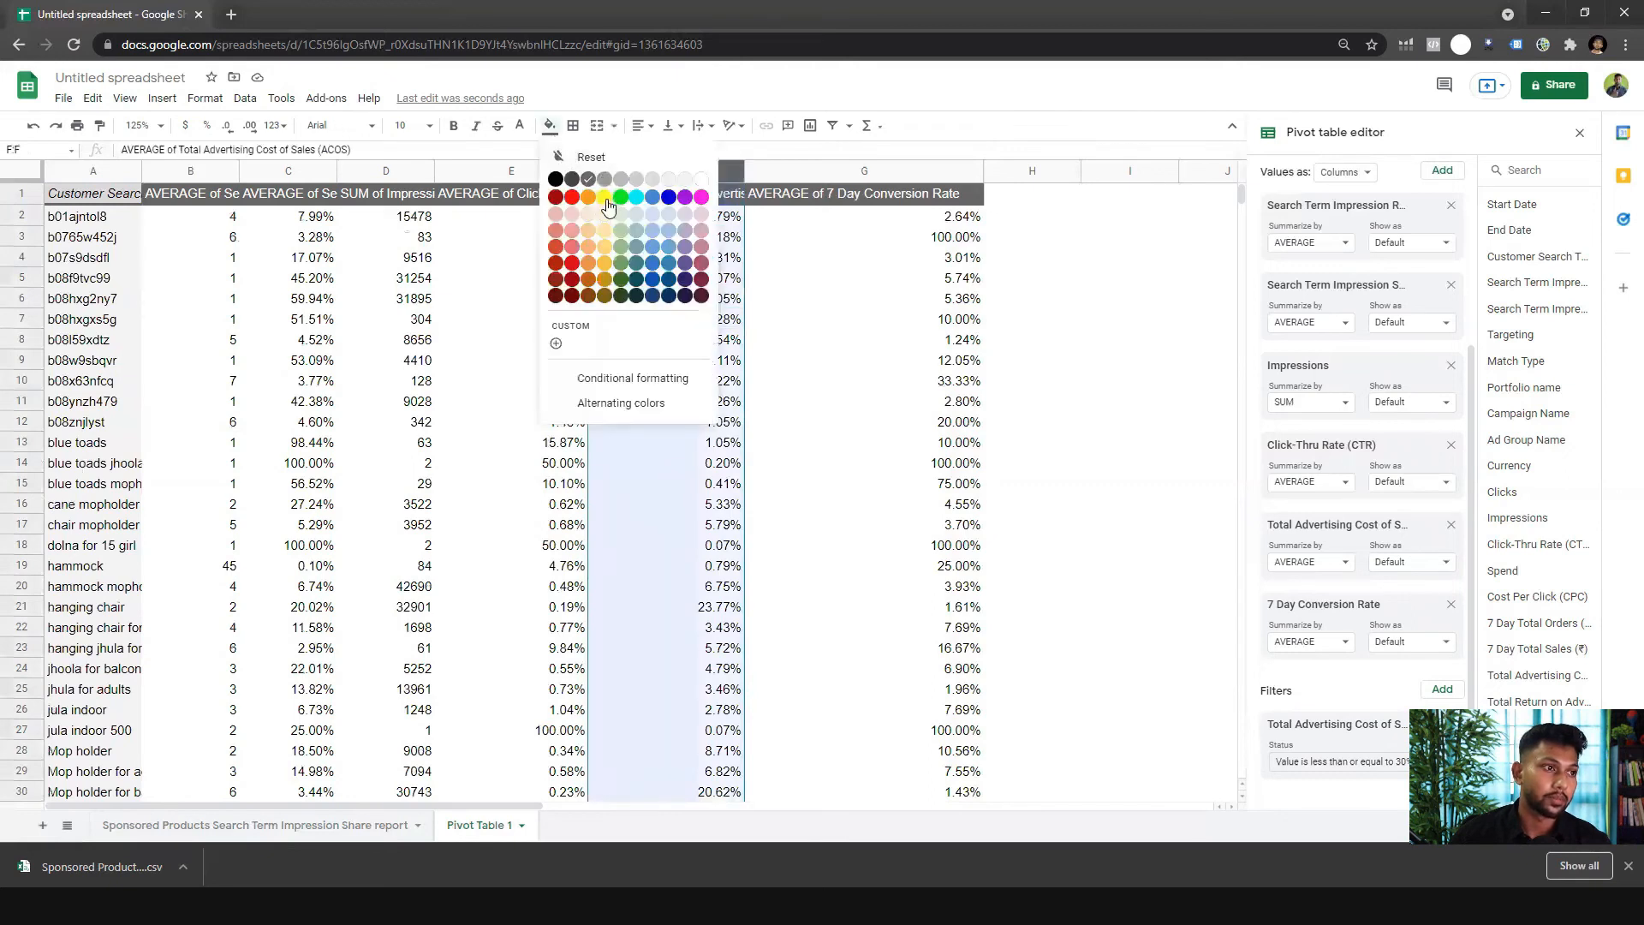
left_click(606, 201)
left_click(803, 340)
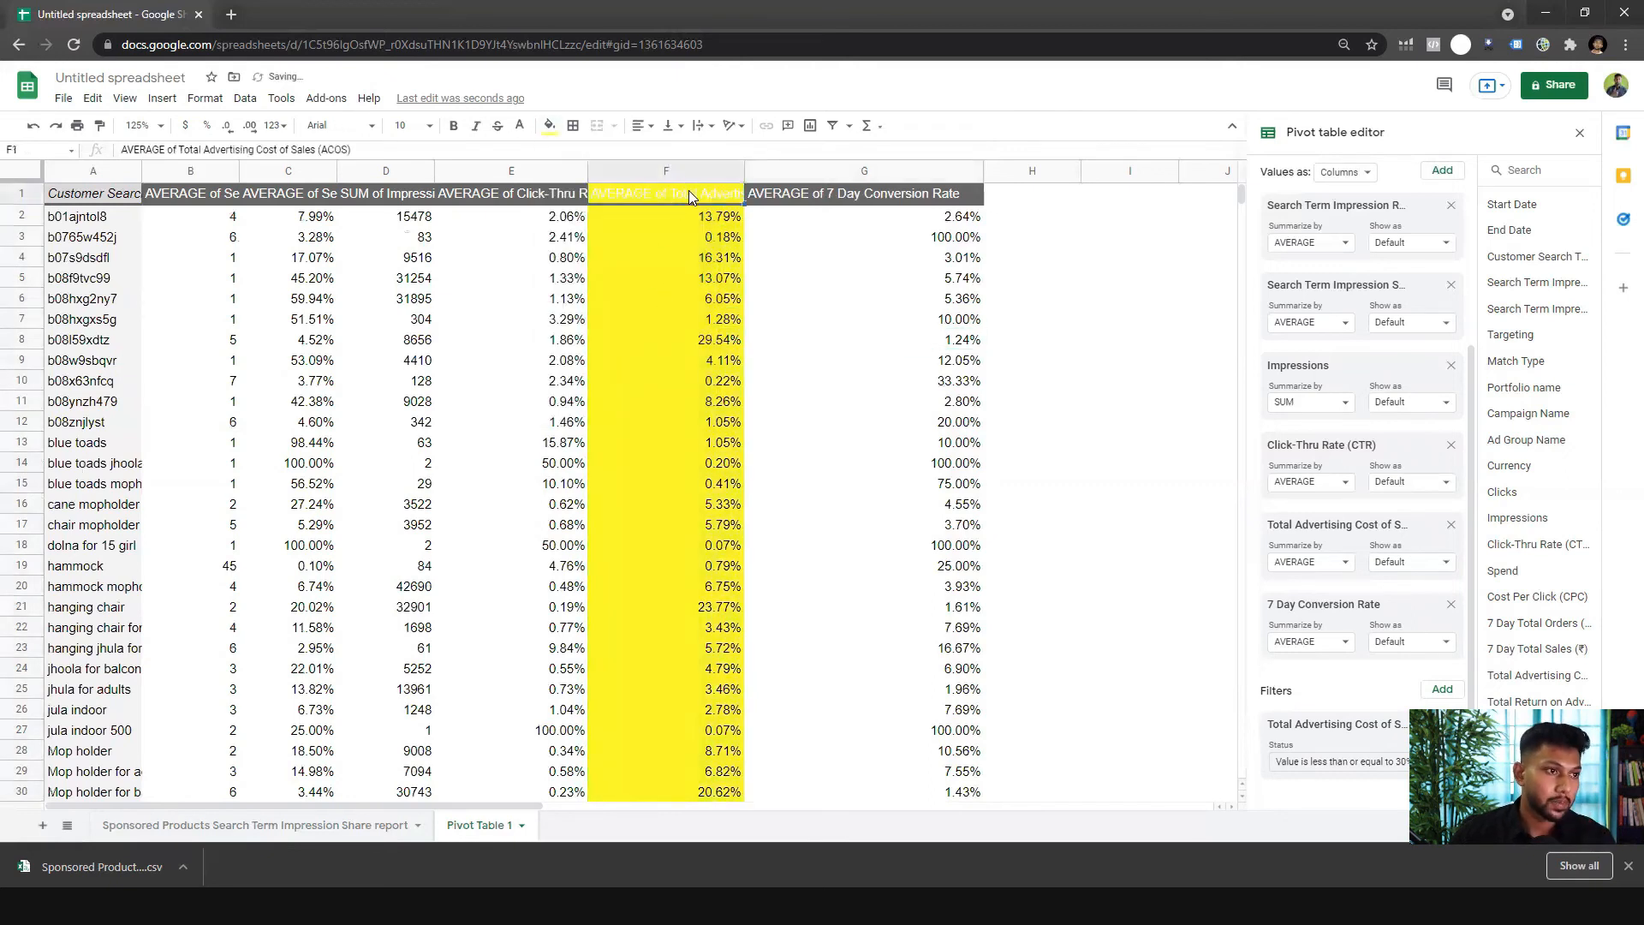
left_click(17, 193)
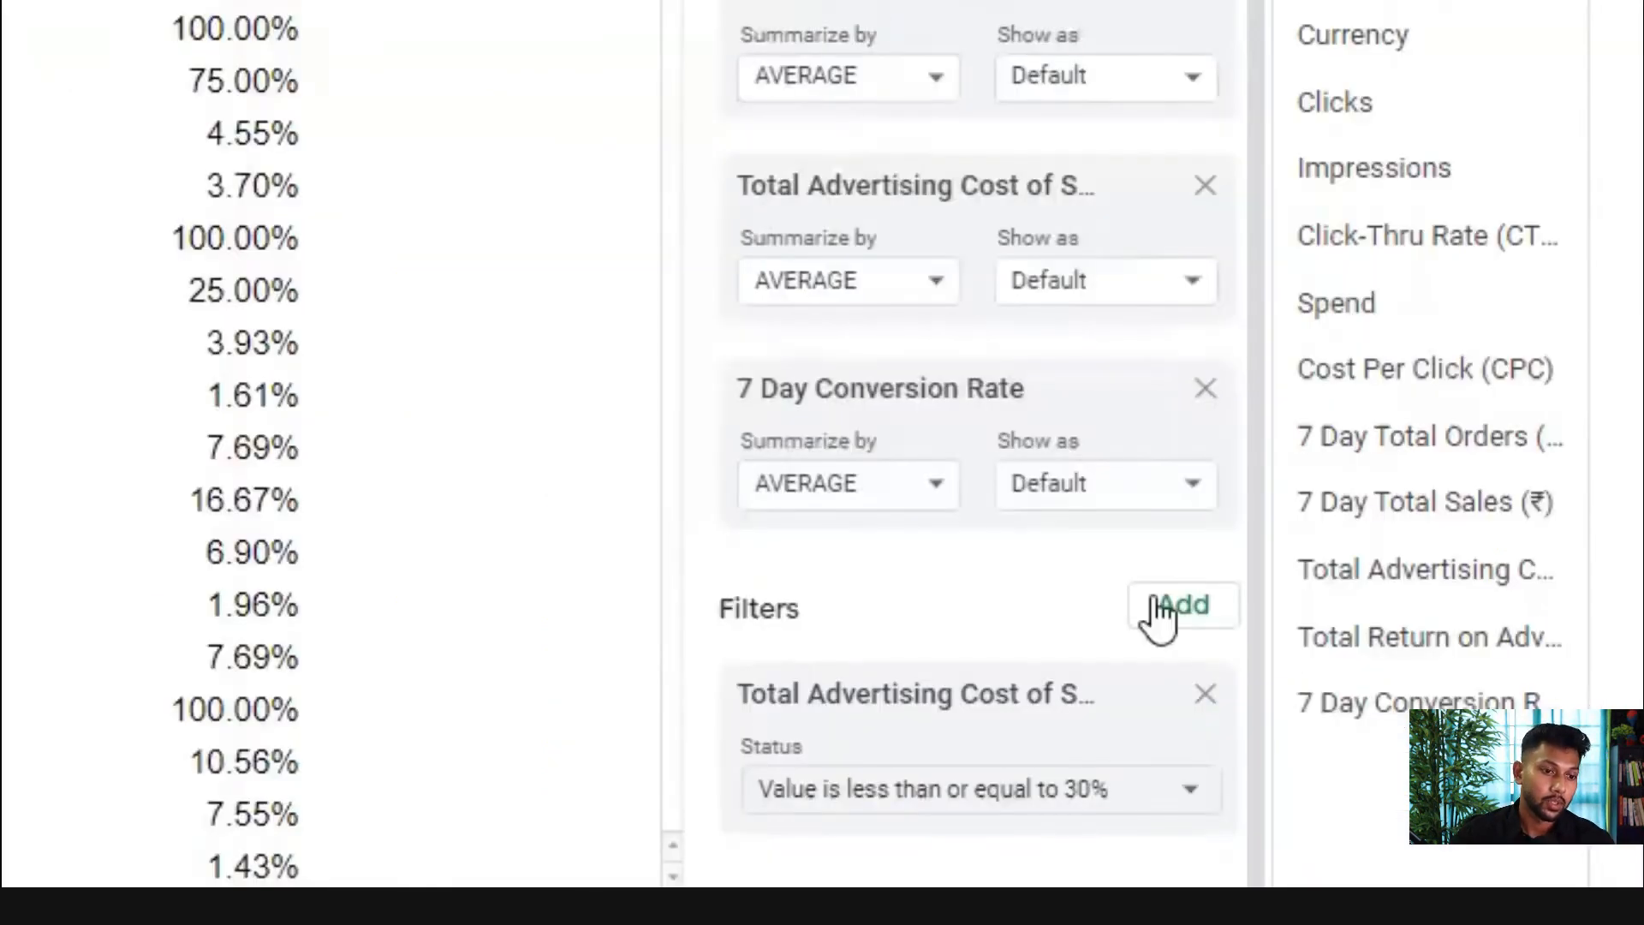
- Add a pivot filter on 7 Day Conversion Rate with the condition greater than or equal to 12%
left_click(1439, 691)
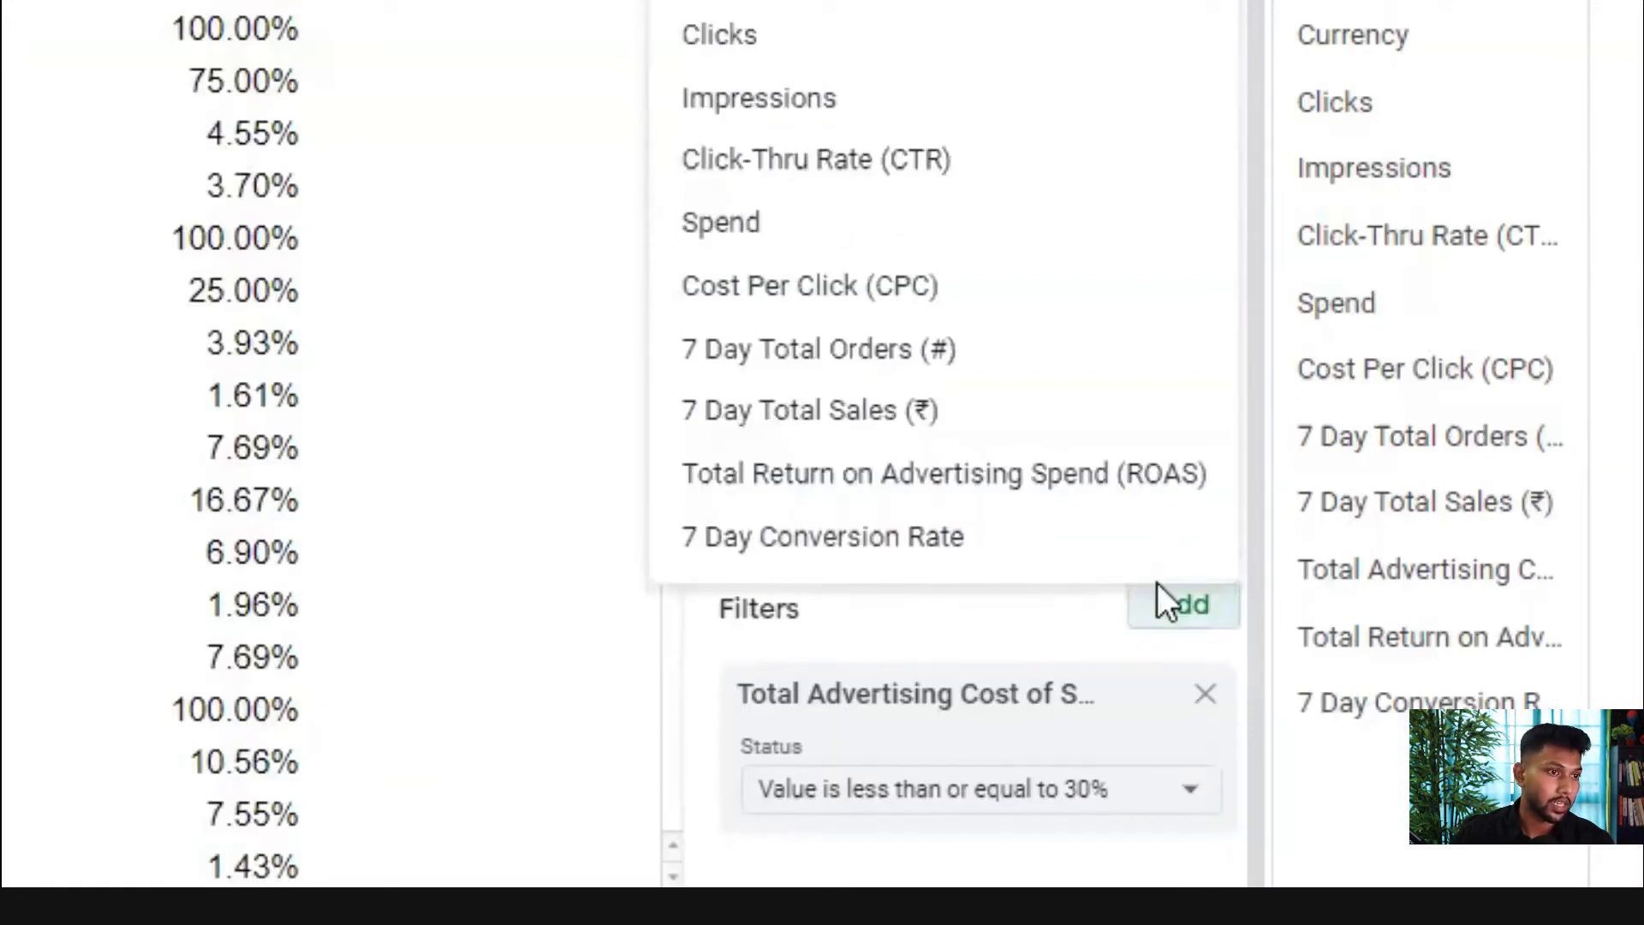
left_click(760, 538)
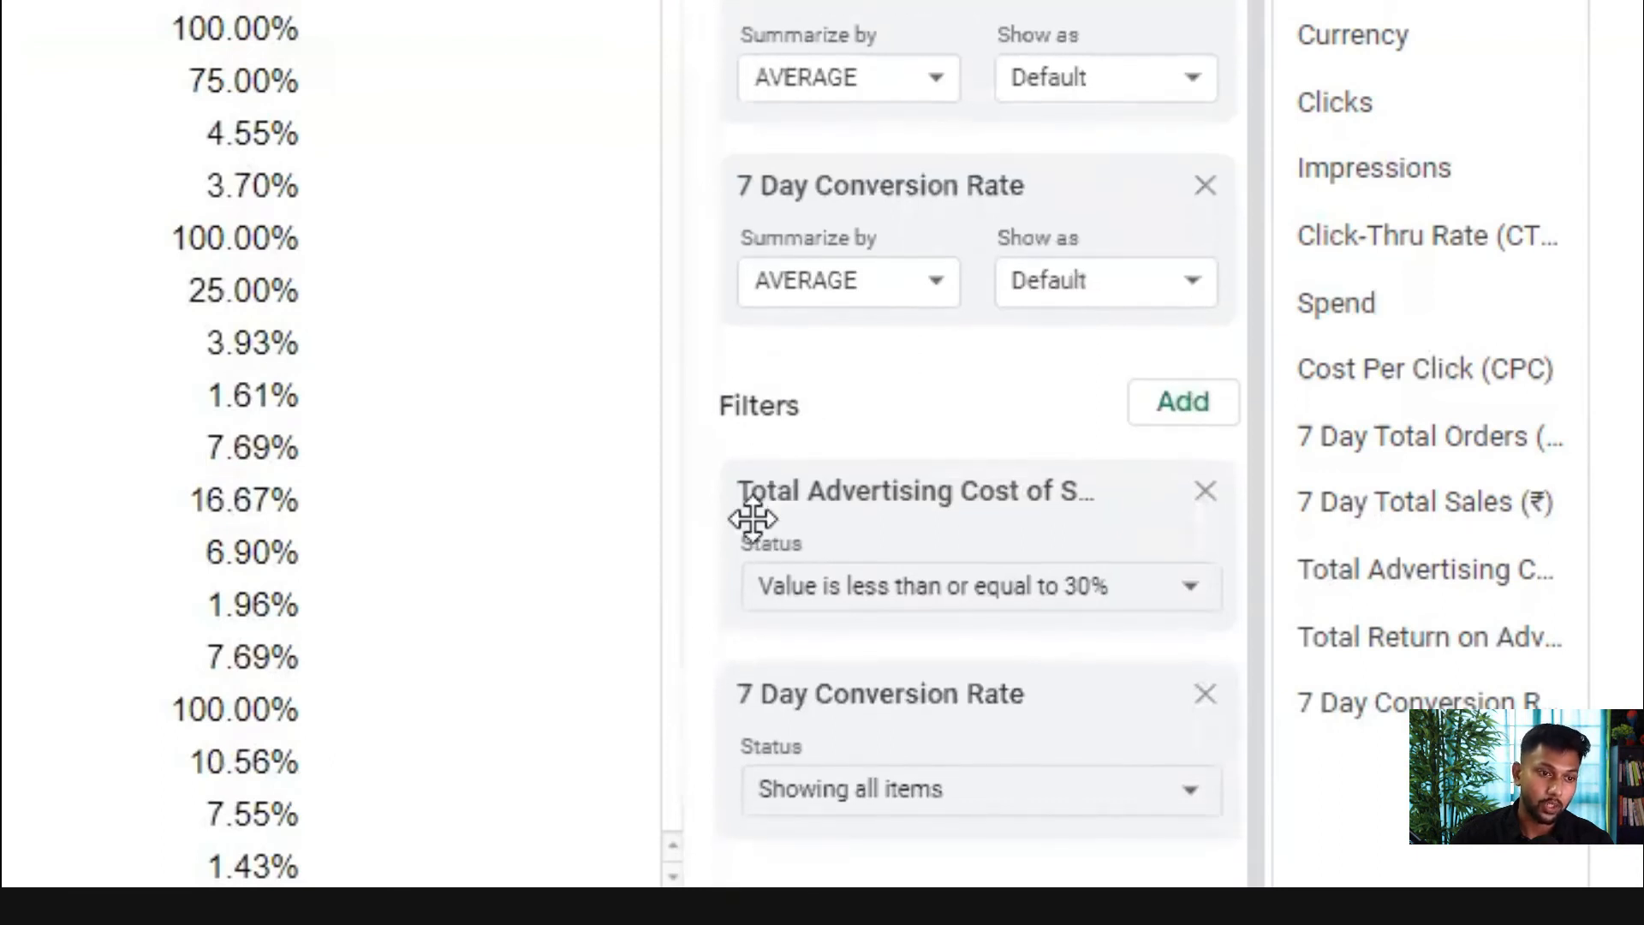
left_click(957, 820)
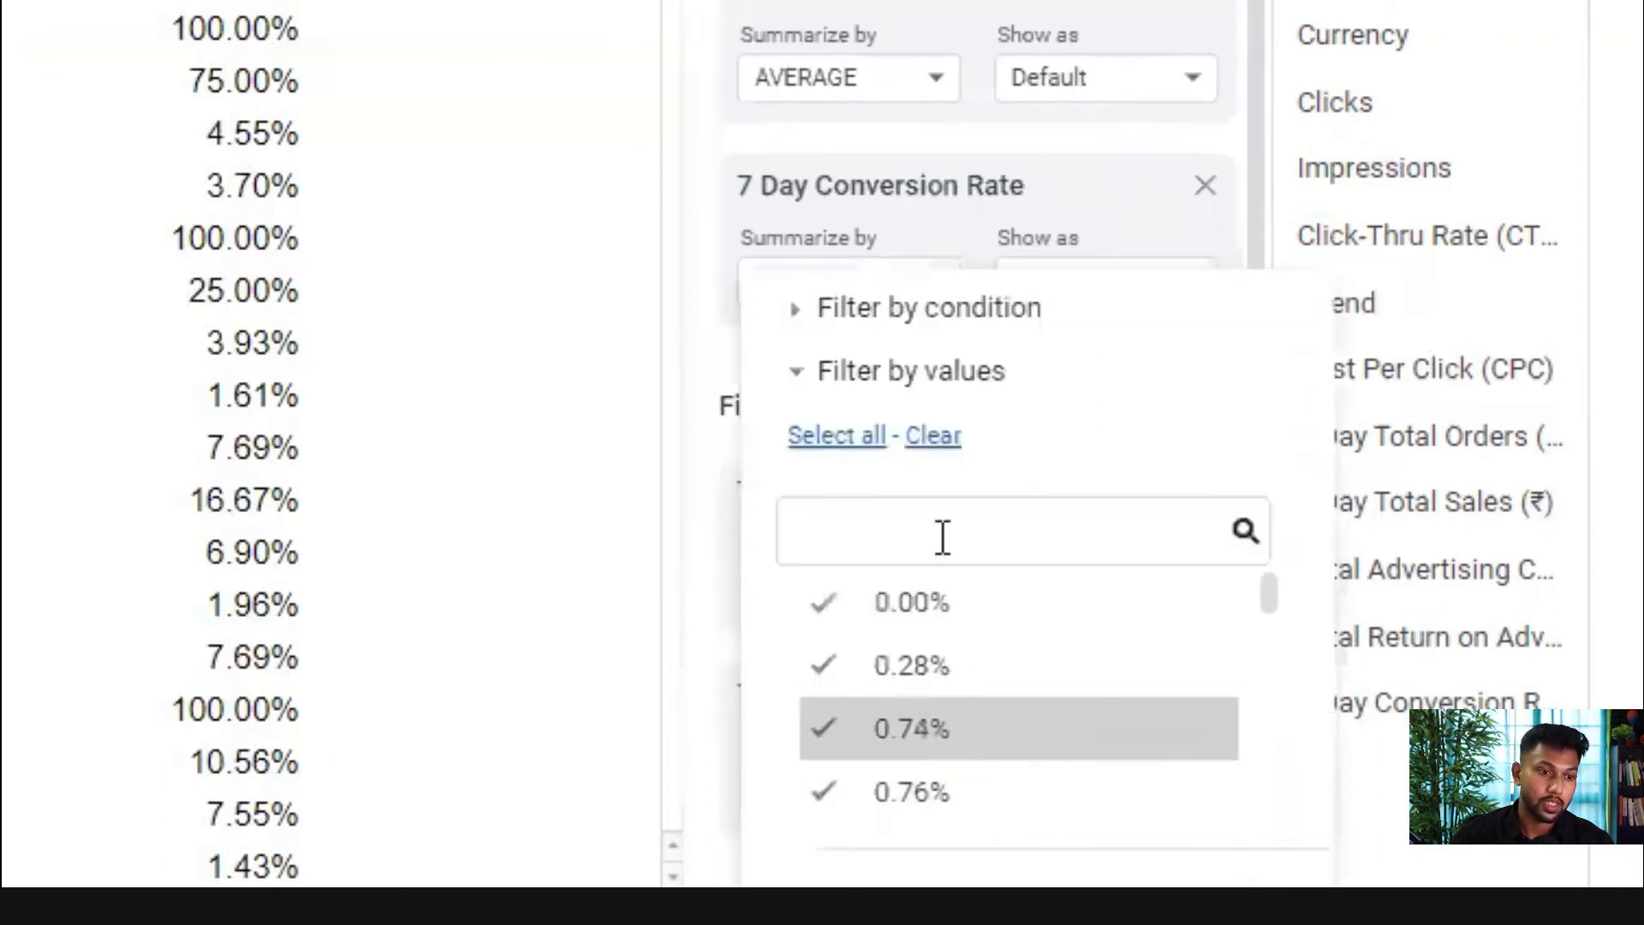
left_click(927, 316)
left_click(927, 316)
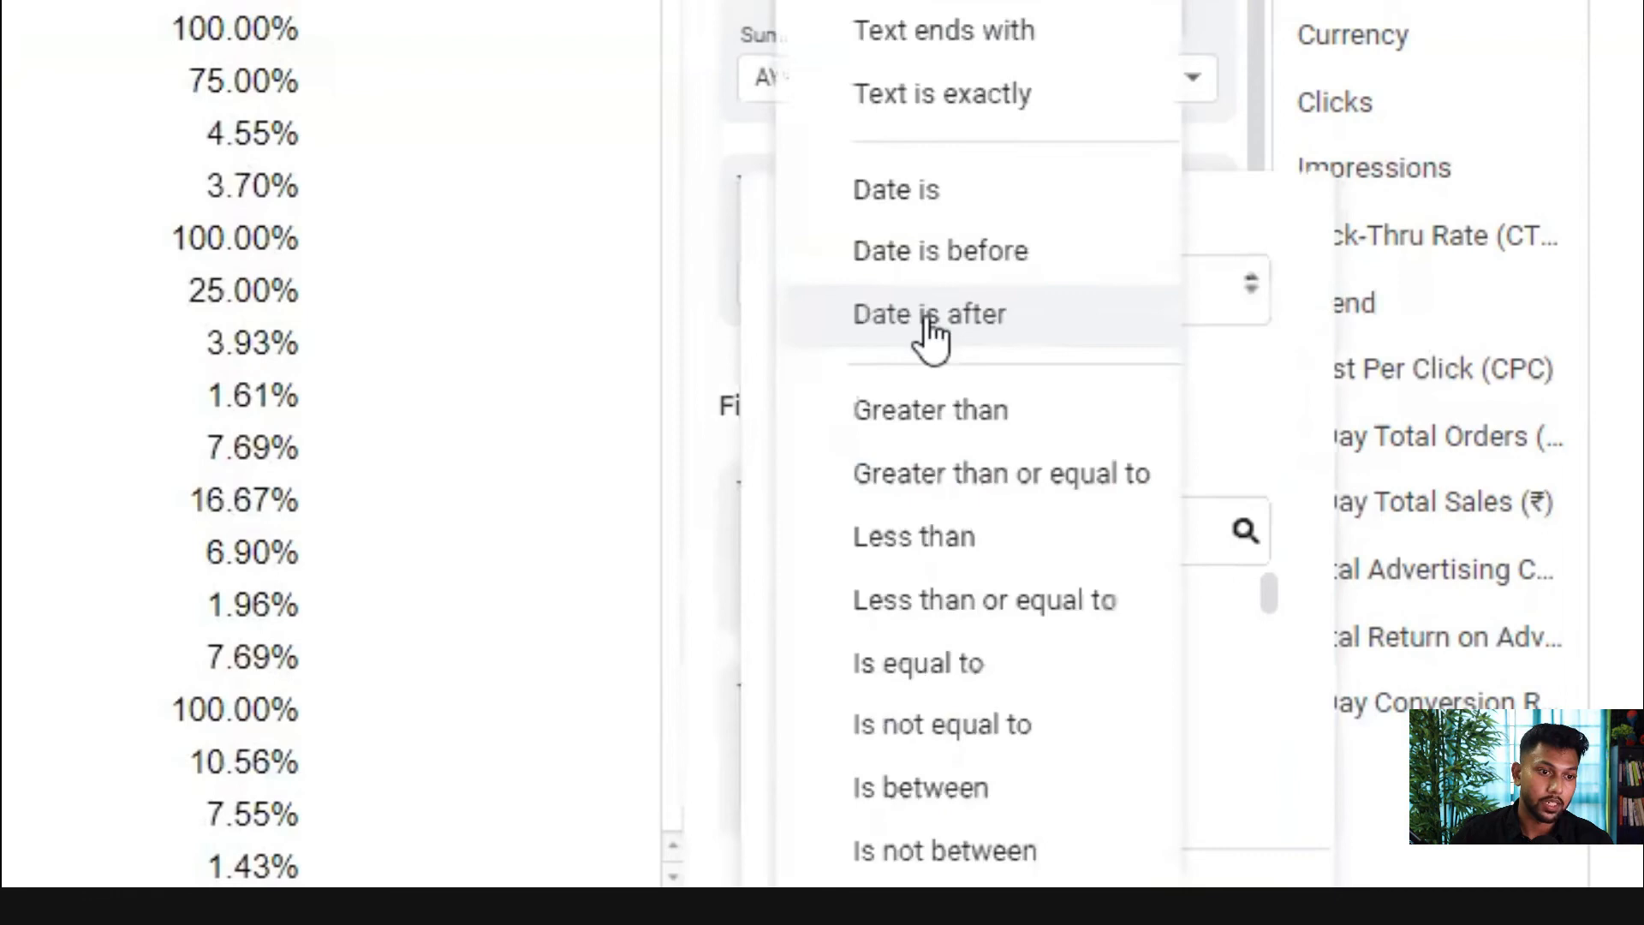
left_click(963, 439)
left_click(950, 275)
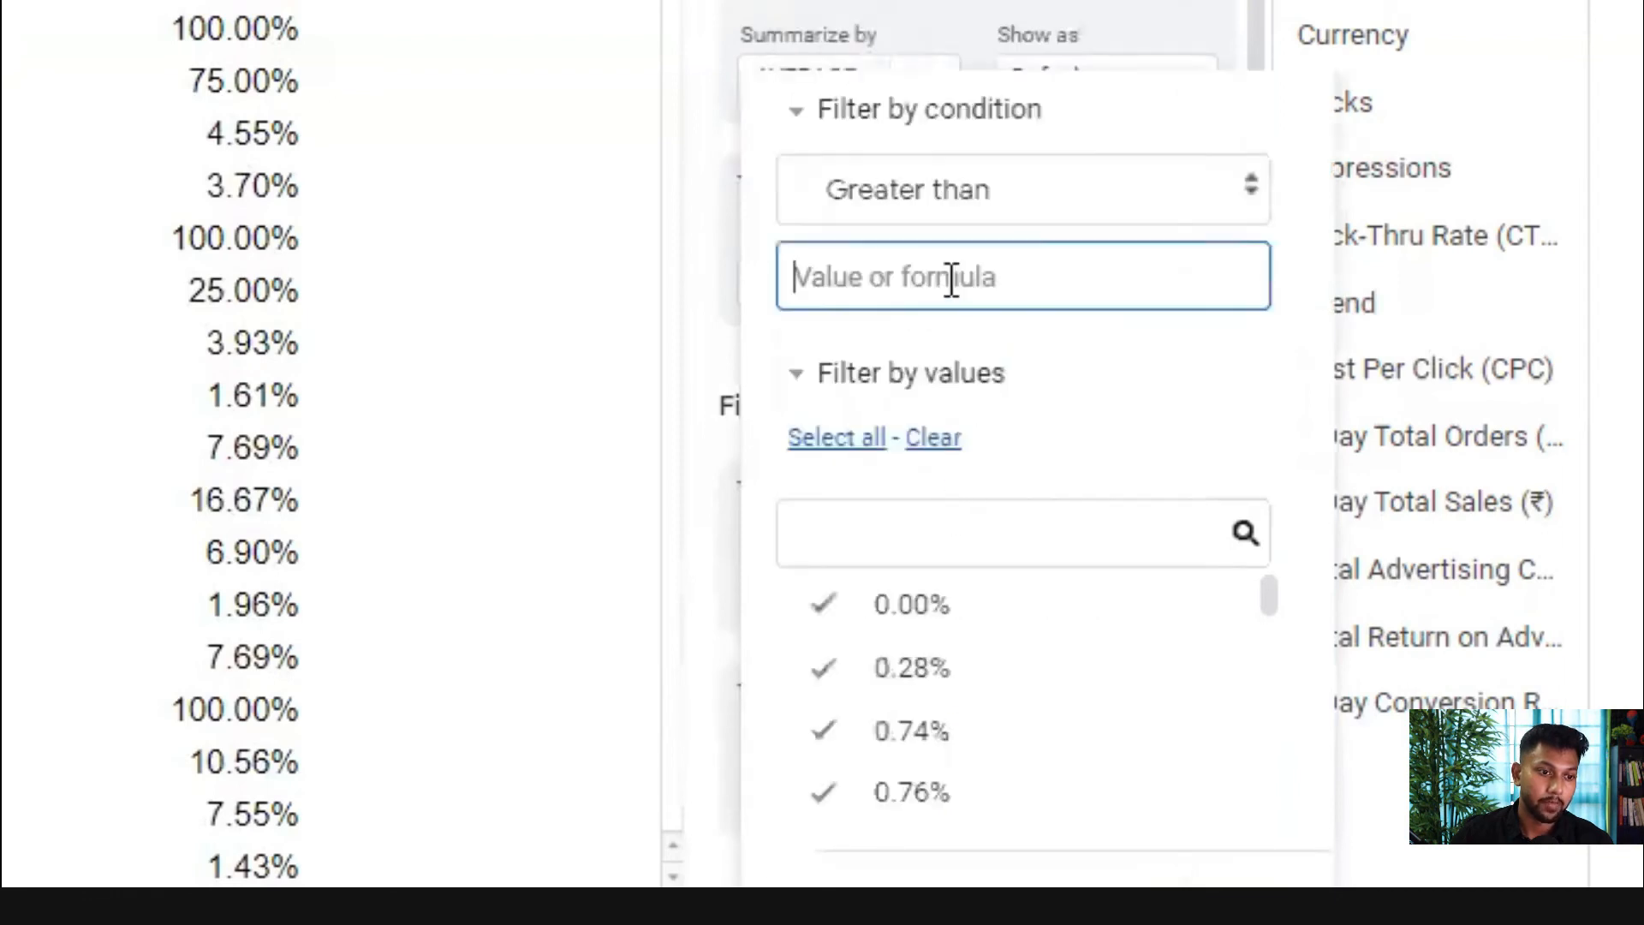
type("12%")
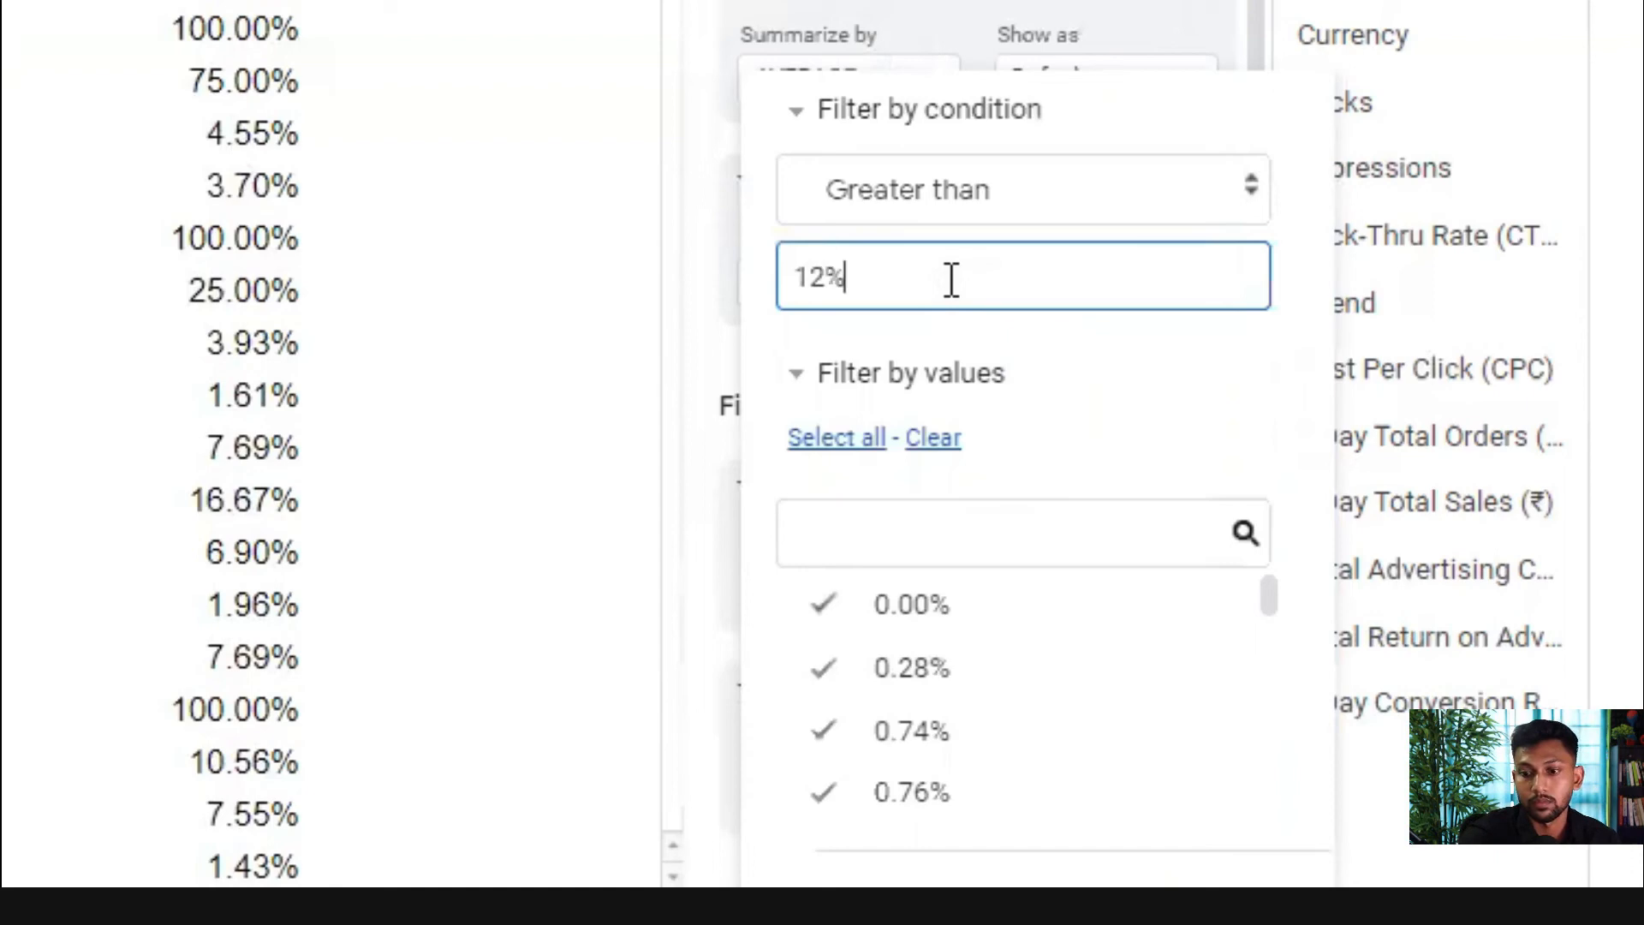
left_click(995, 199)
left_click(1014, 257)
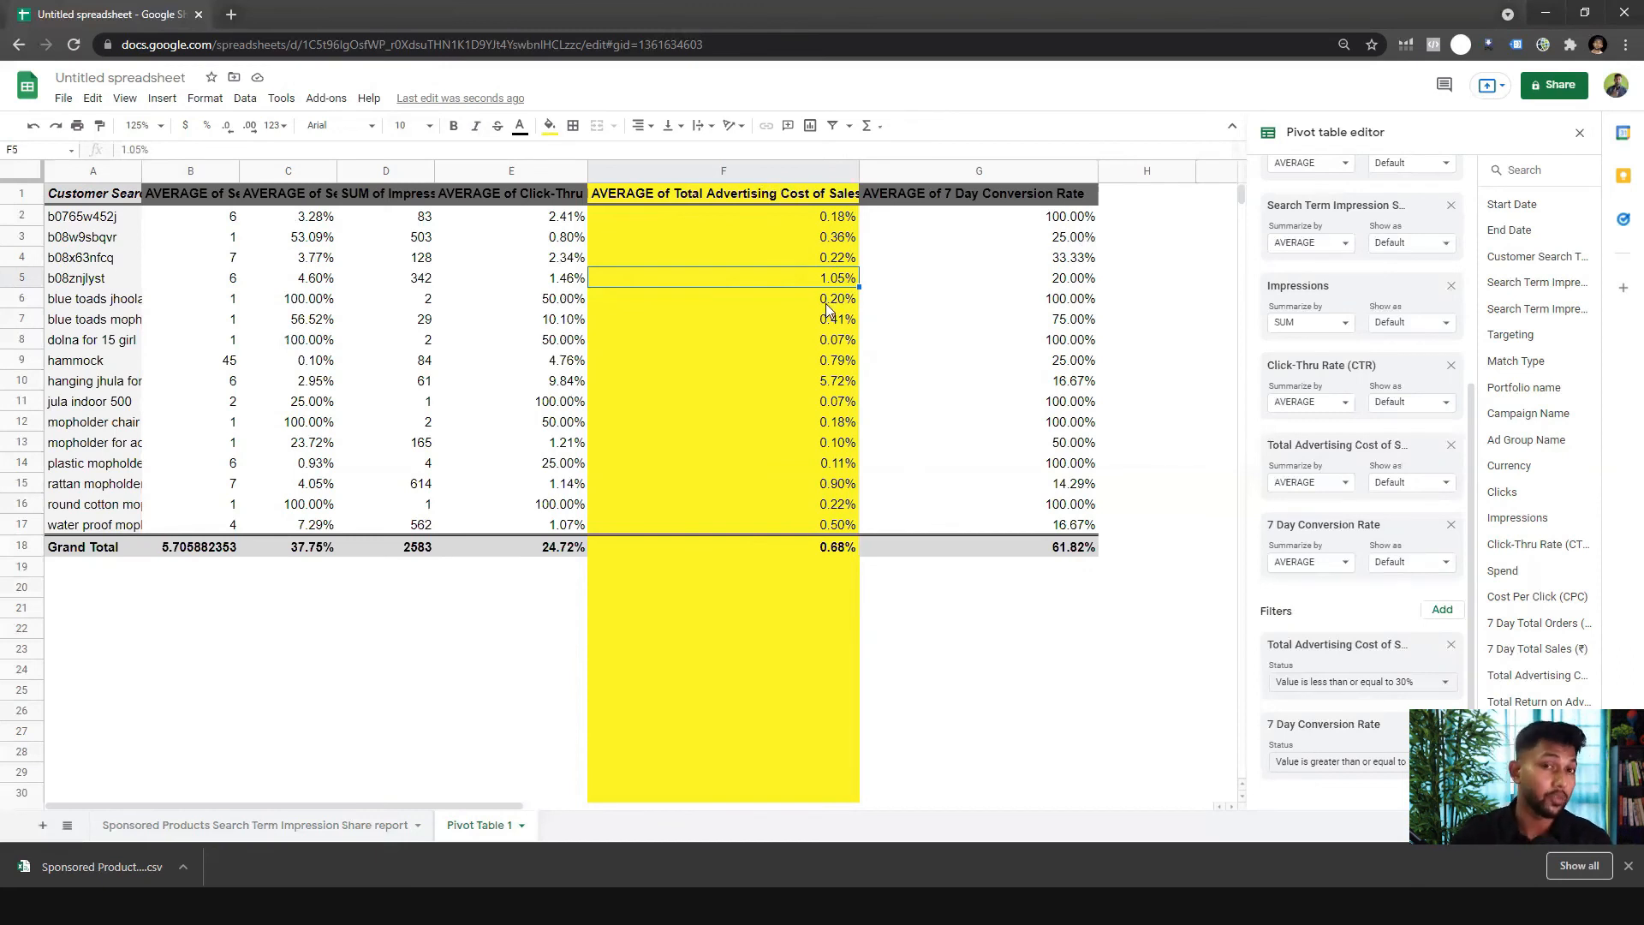
- Review the filtered search terms, comparing the impression rank and impression share of hammock in row 9 with the impression shares in C12 and C11
scroll(1233, 698, "down", 3)
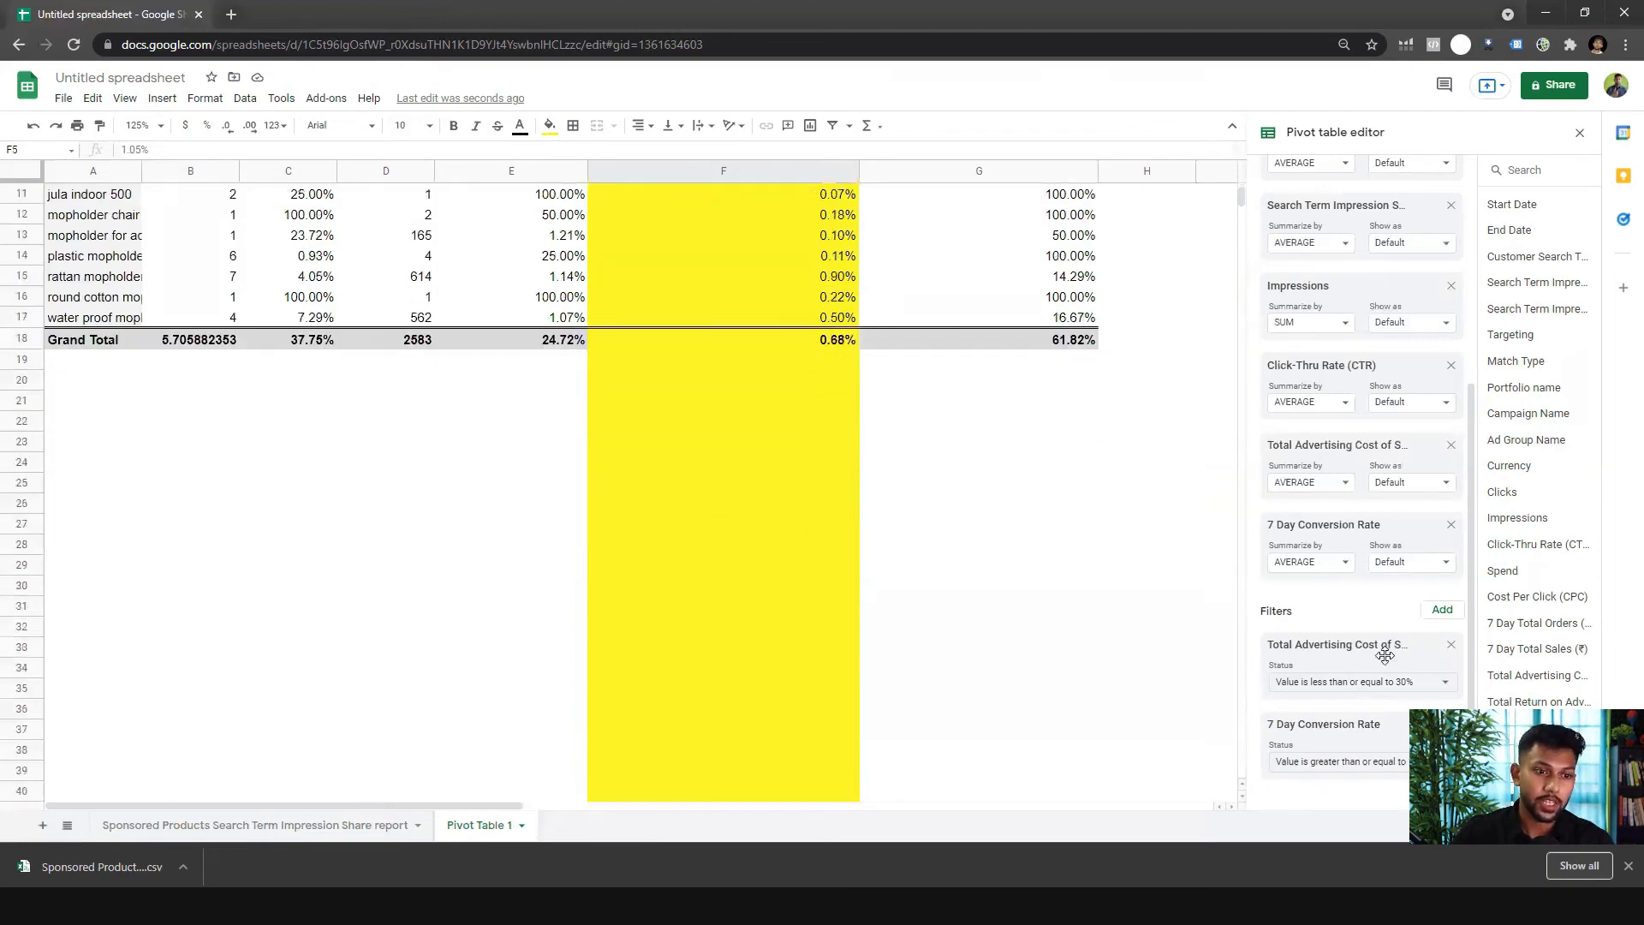
left_click_drag(1384, 655, 1084, 565)
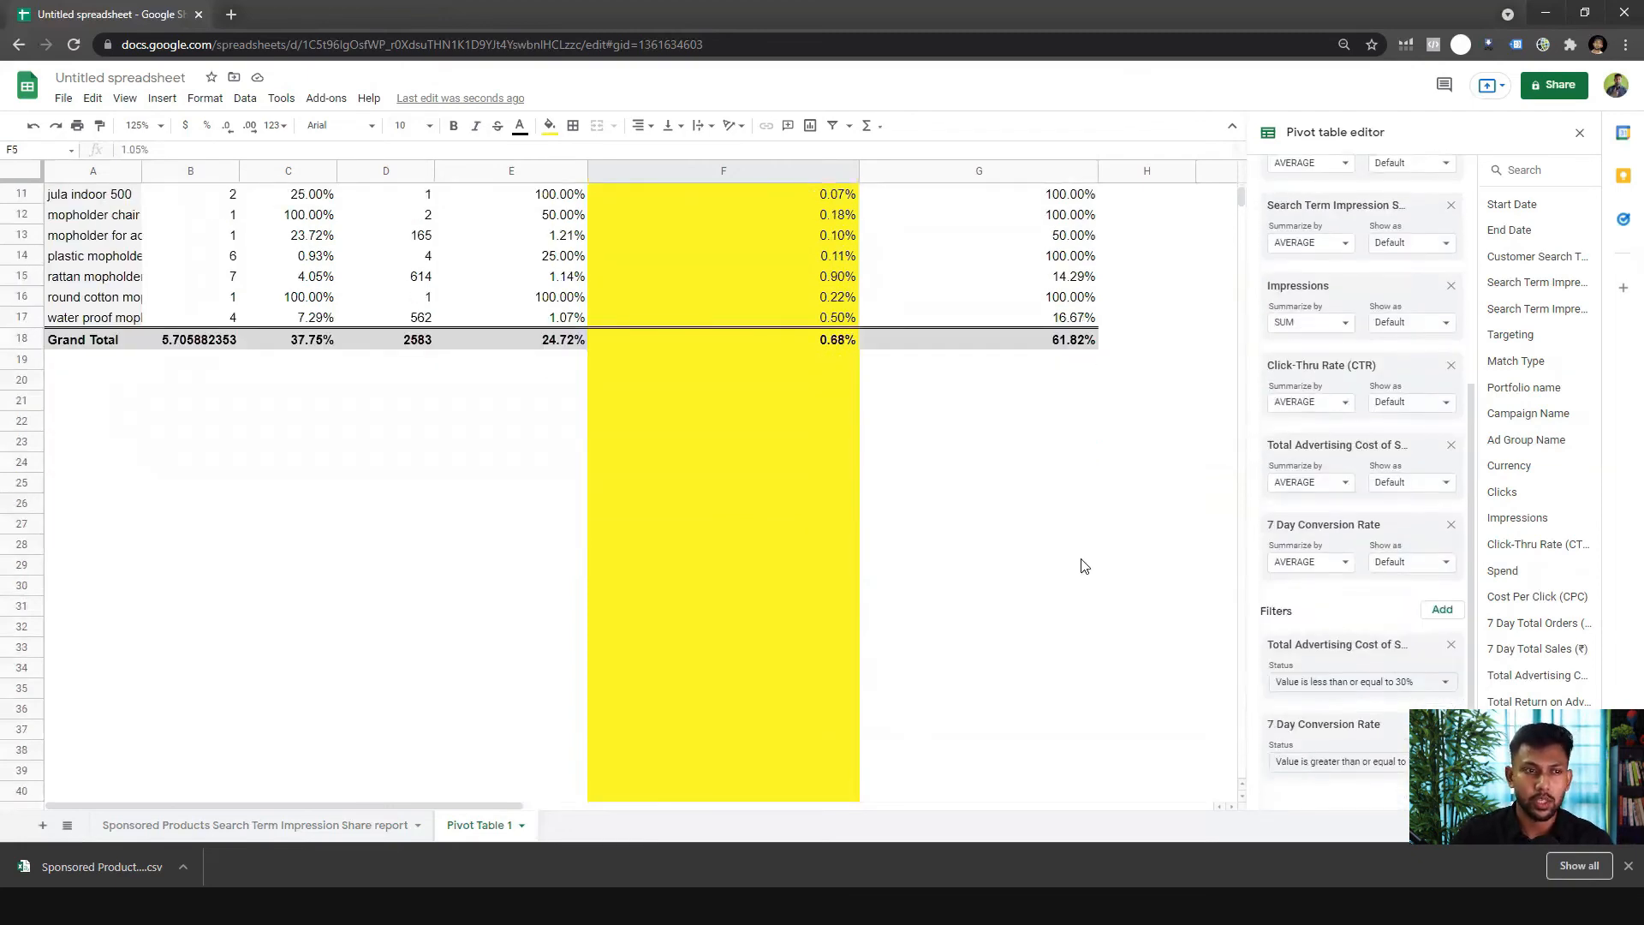
scroll(1083, 565, "up", 3)
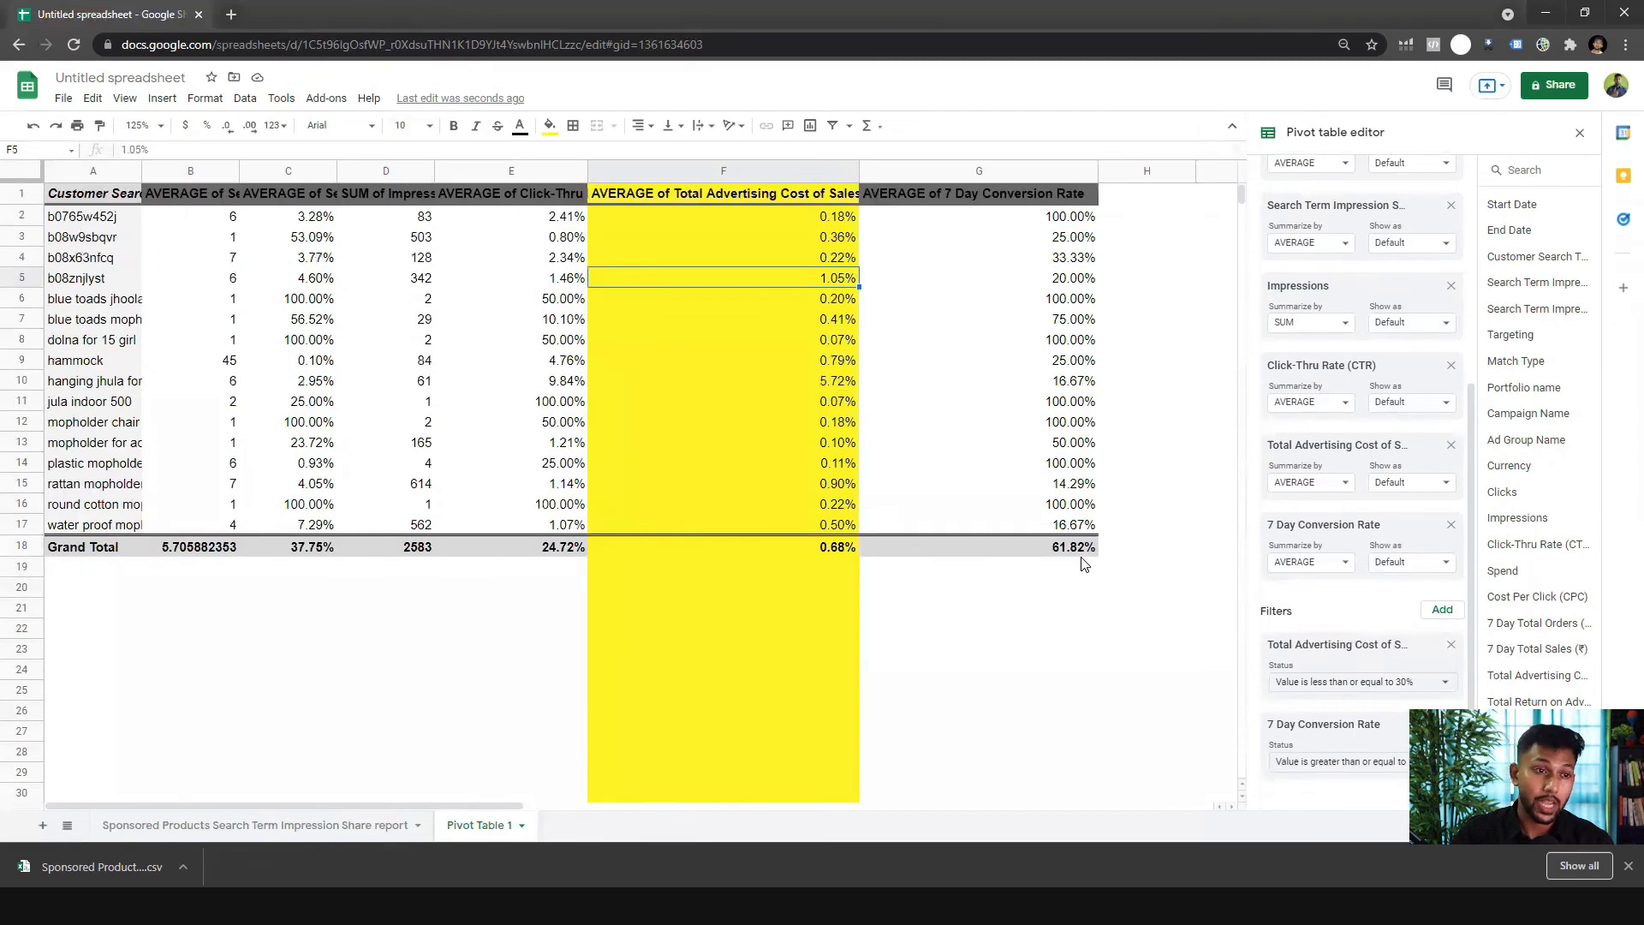
left_click(230, 364)
left_click(303, 366)
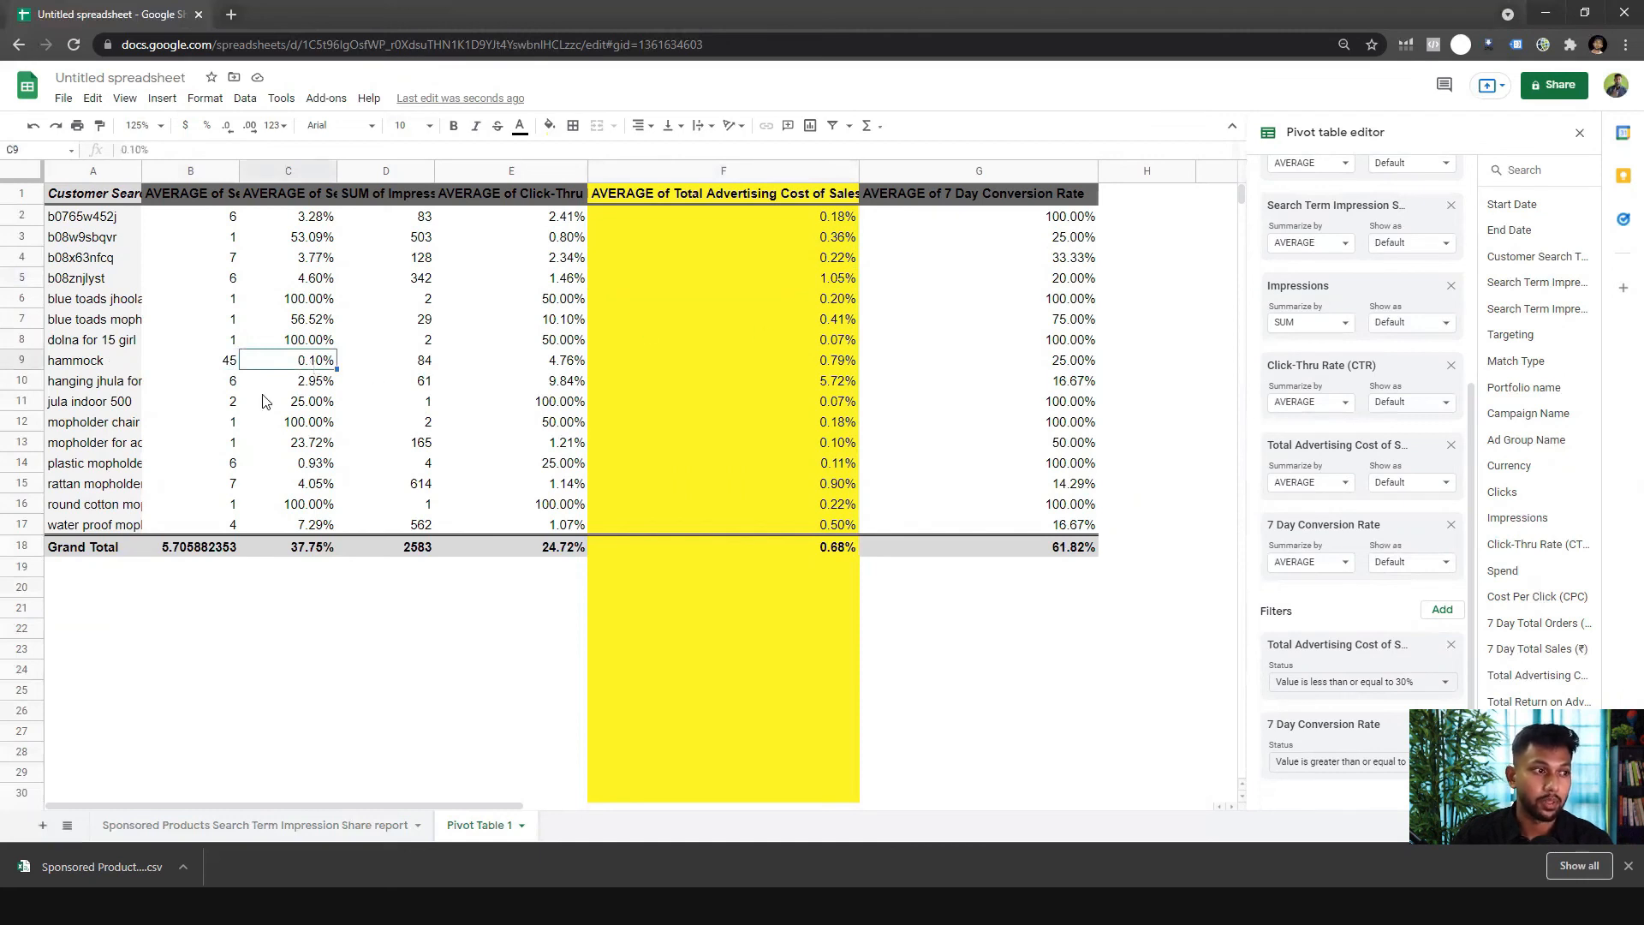
left_click(301, 427)
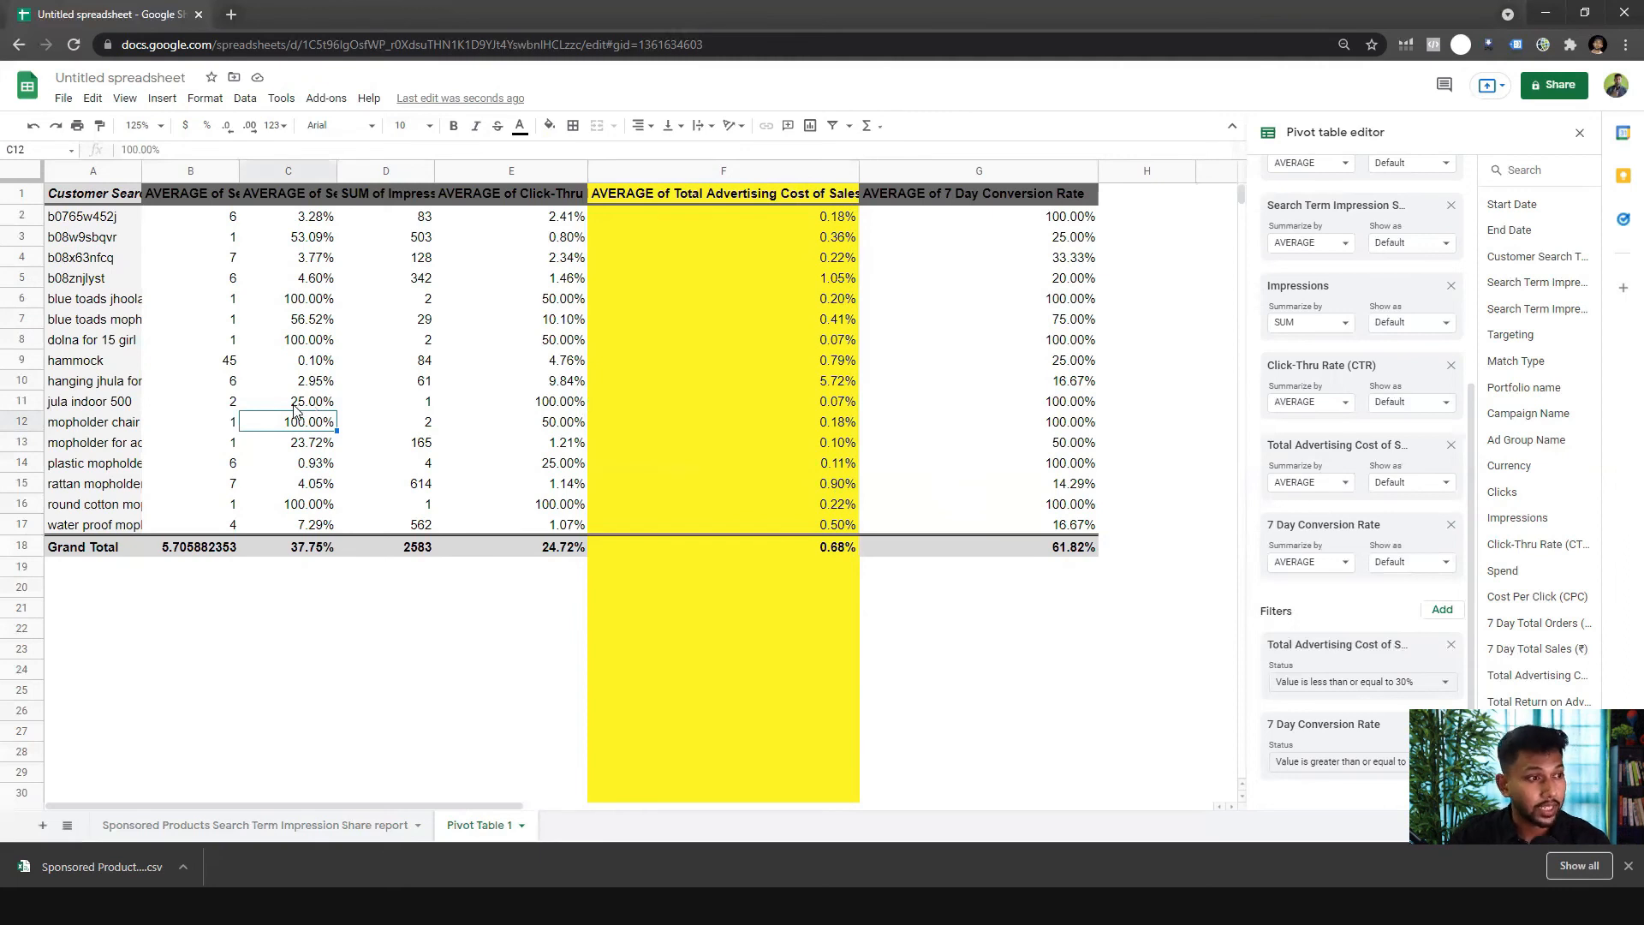
left_click(295, 410)
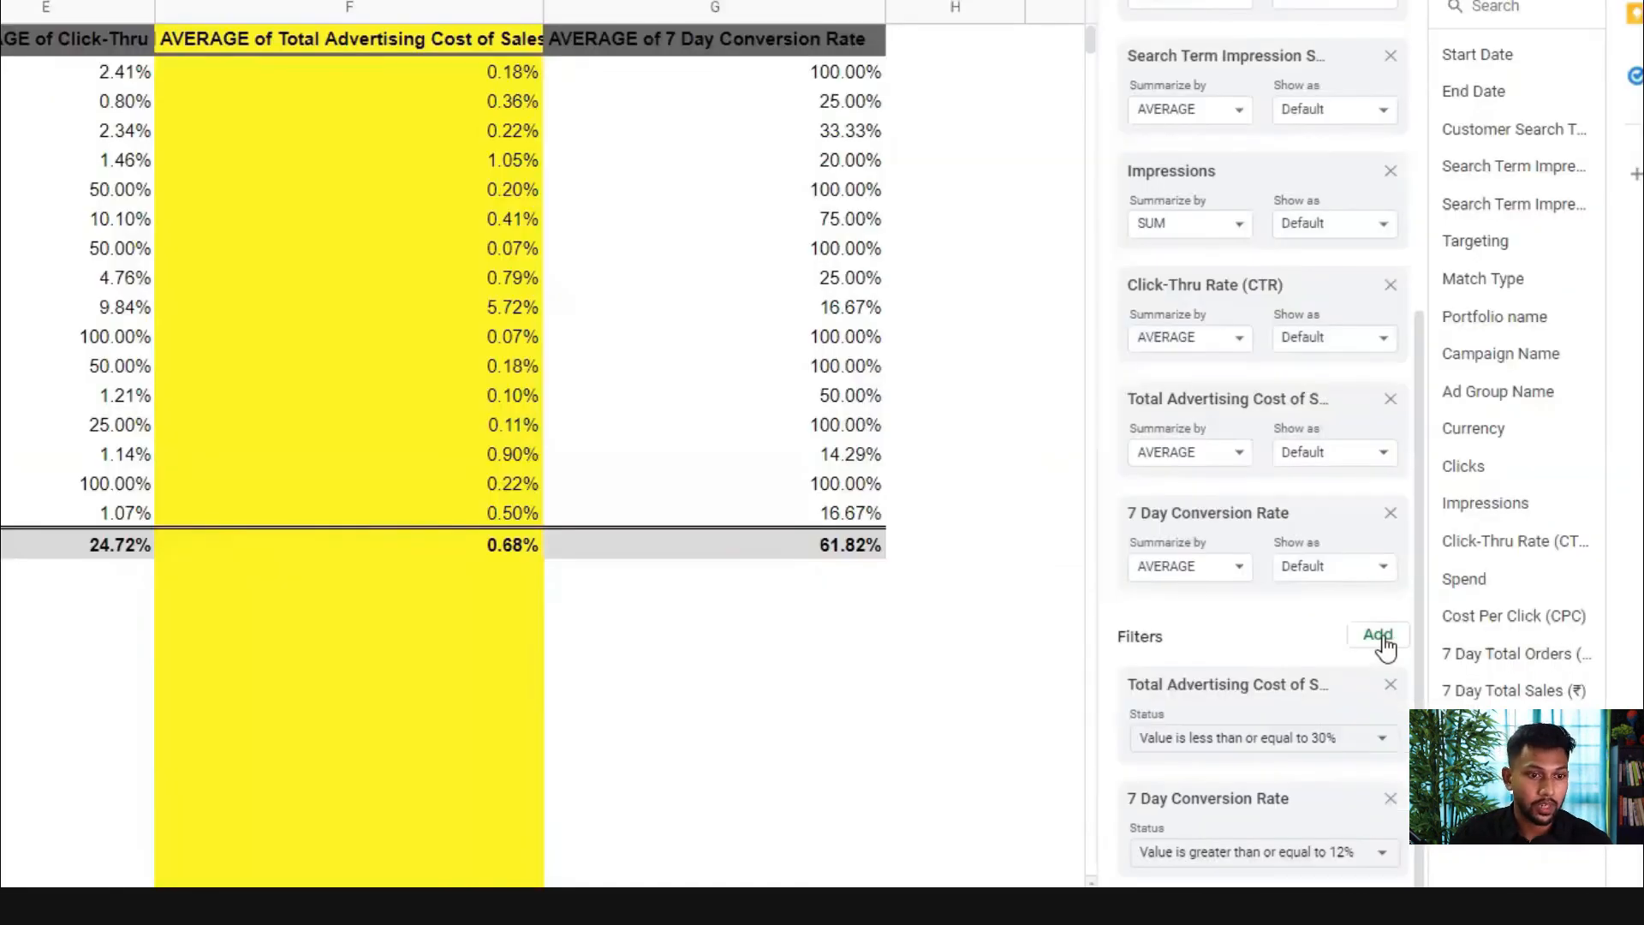
- Add a pivot filter on Search Term Impression Rank with the condition greater than 3
left_click(1443, 611)
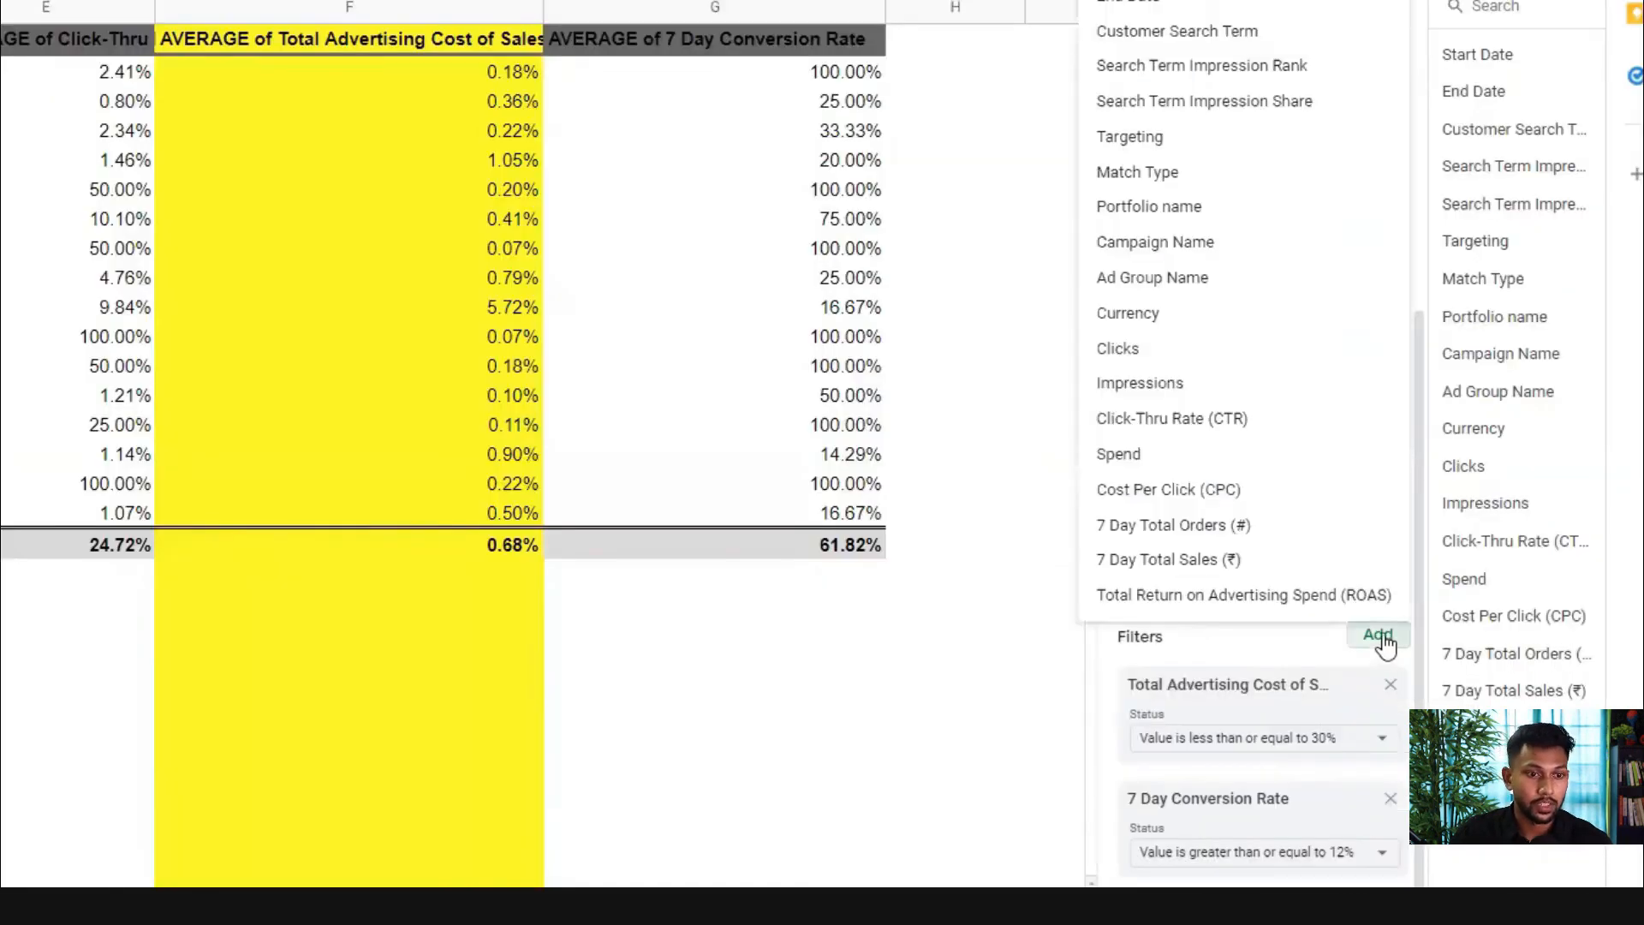
left_click(1215, 73)
scroll(1276, 822, "down", 1)
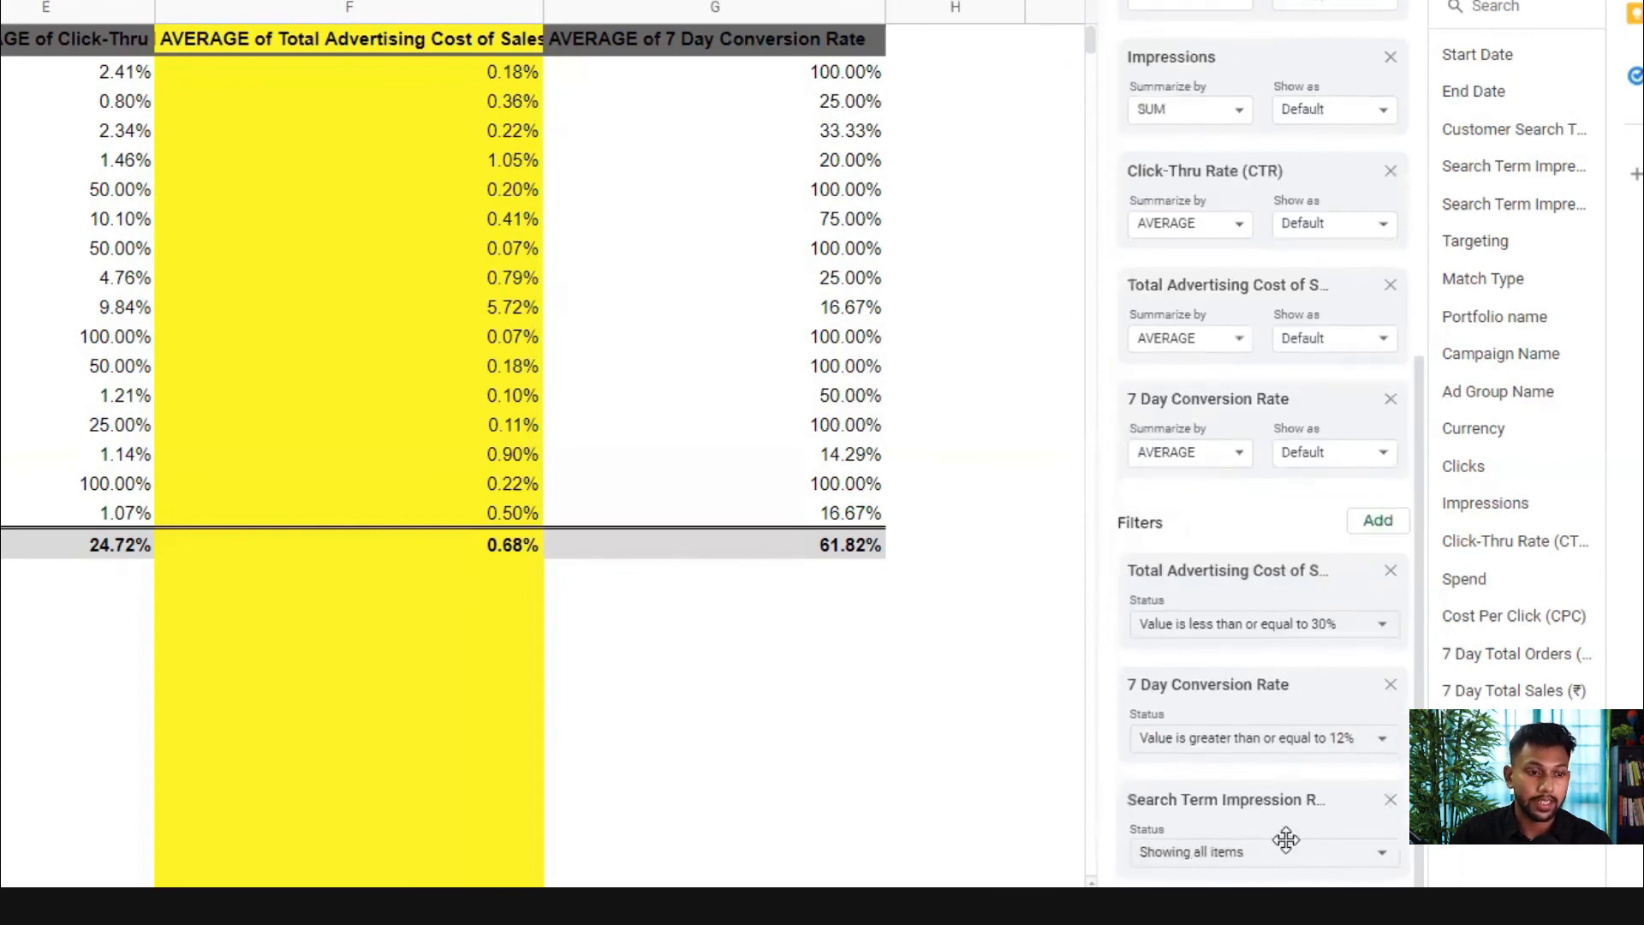
left_click(1285, 842)
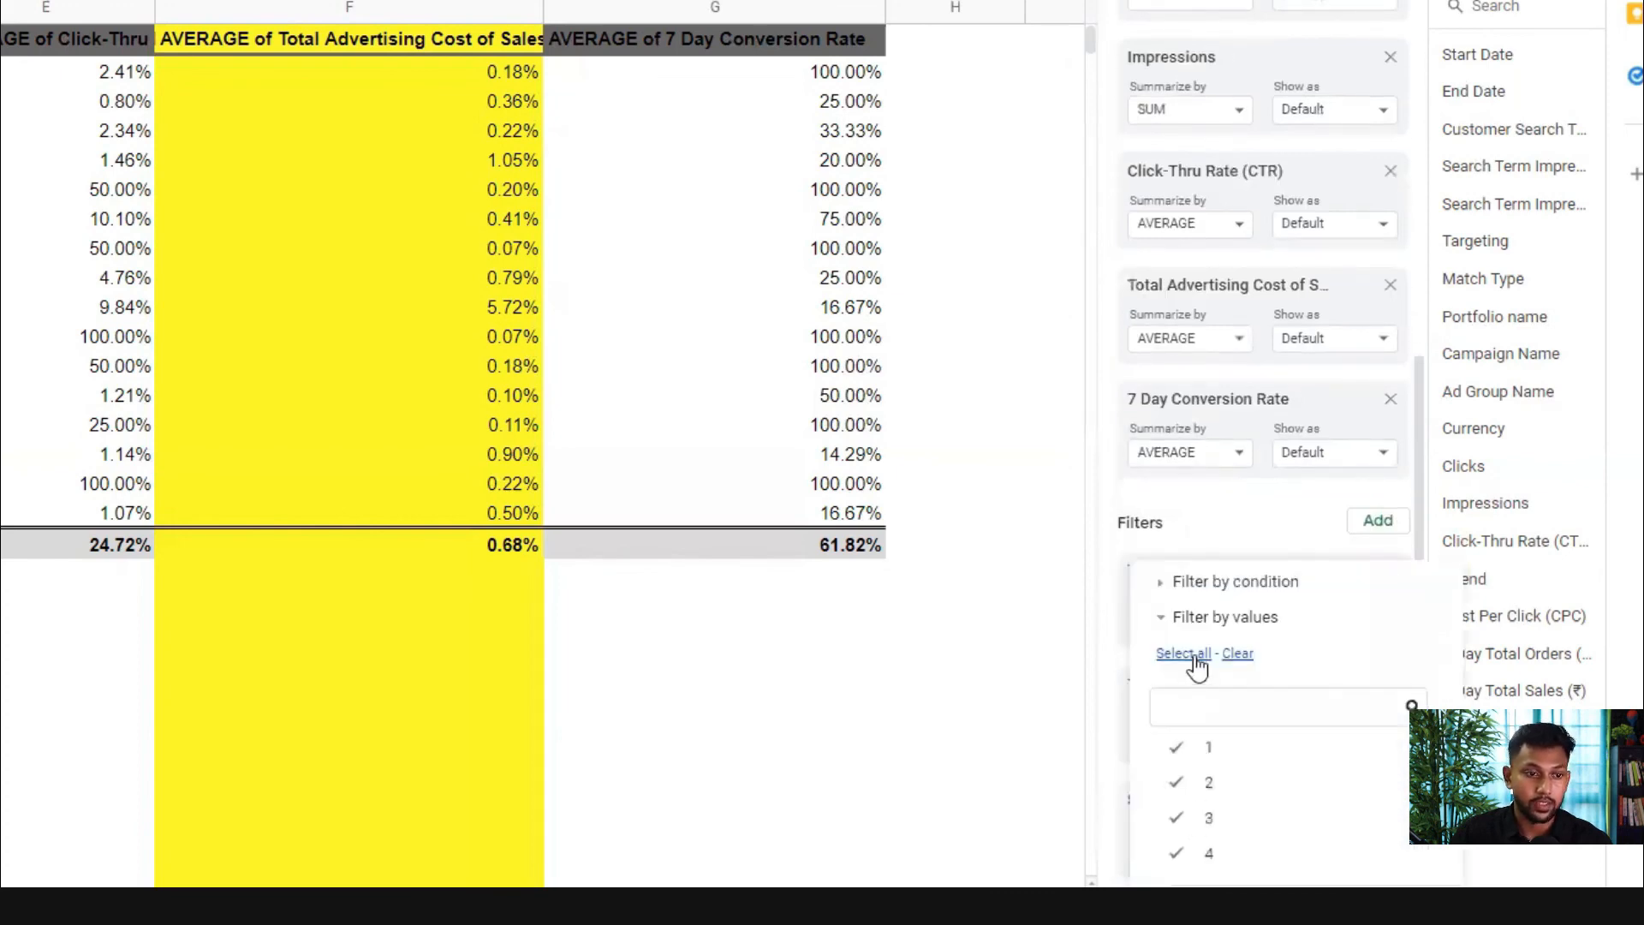
left_click(1221, 580)
left_click(1224, 575)
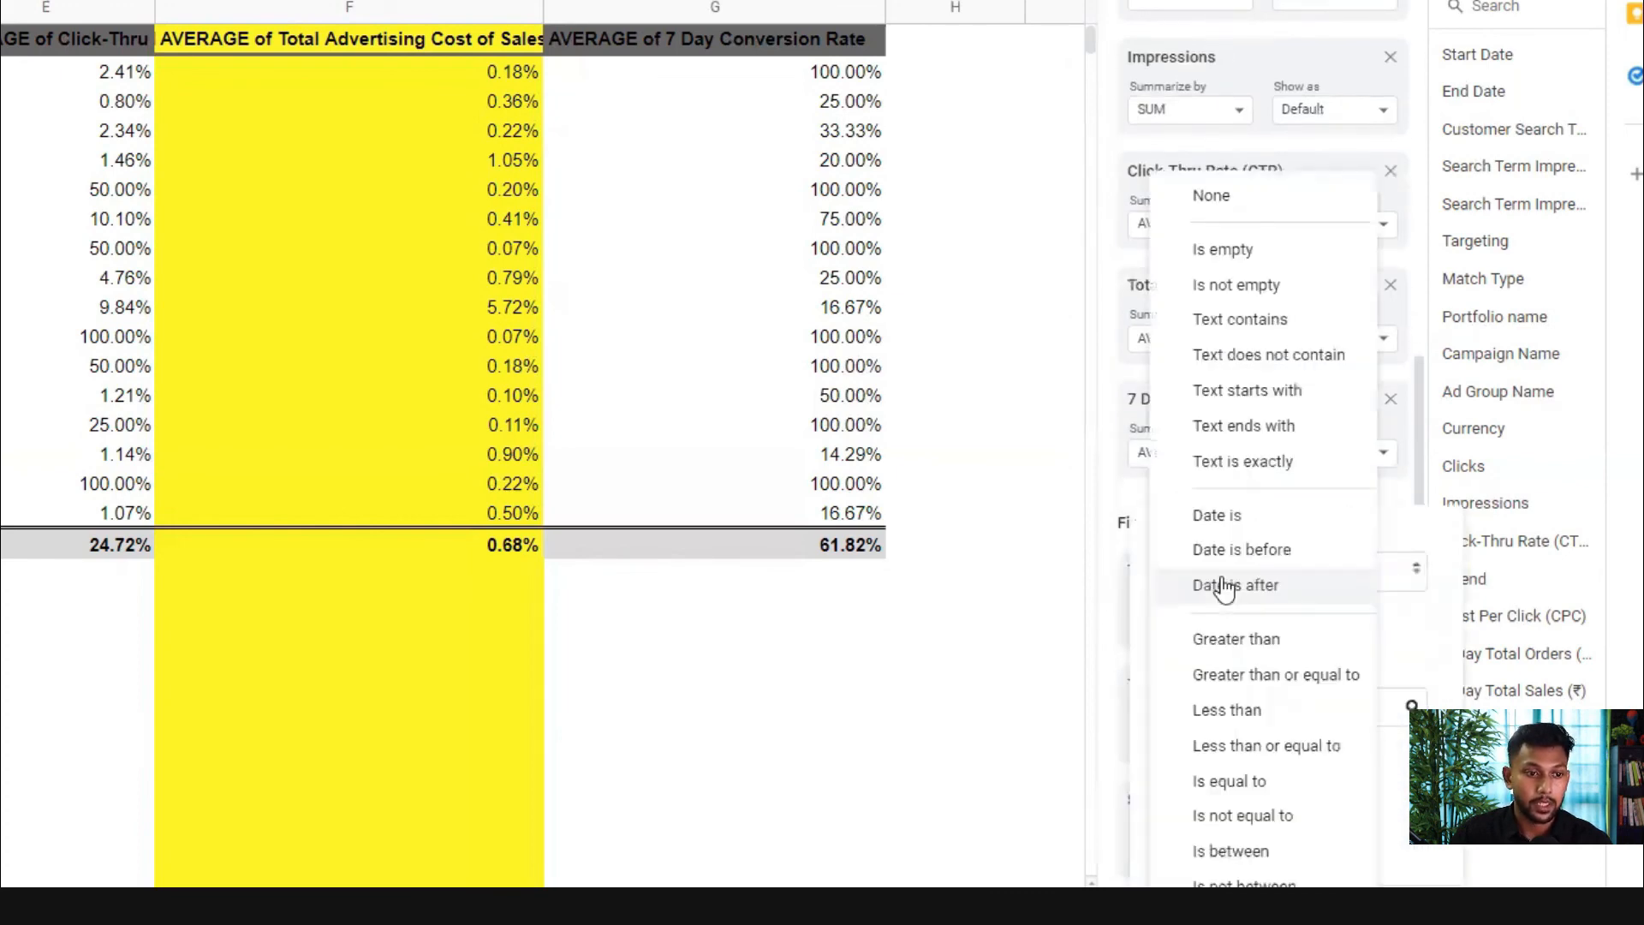
left_click(1233, 640)
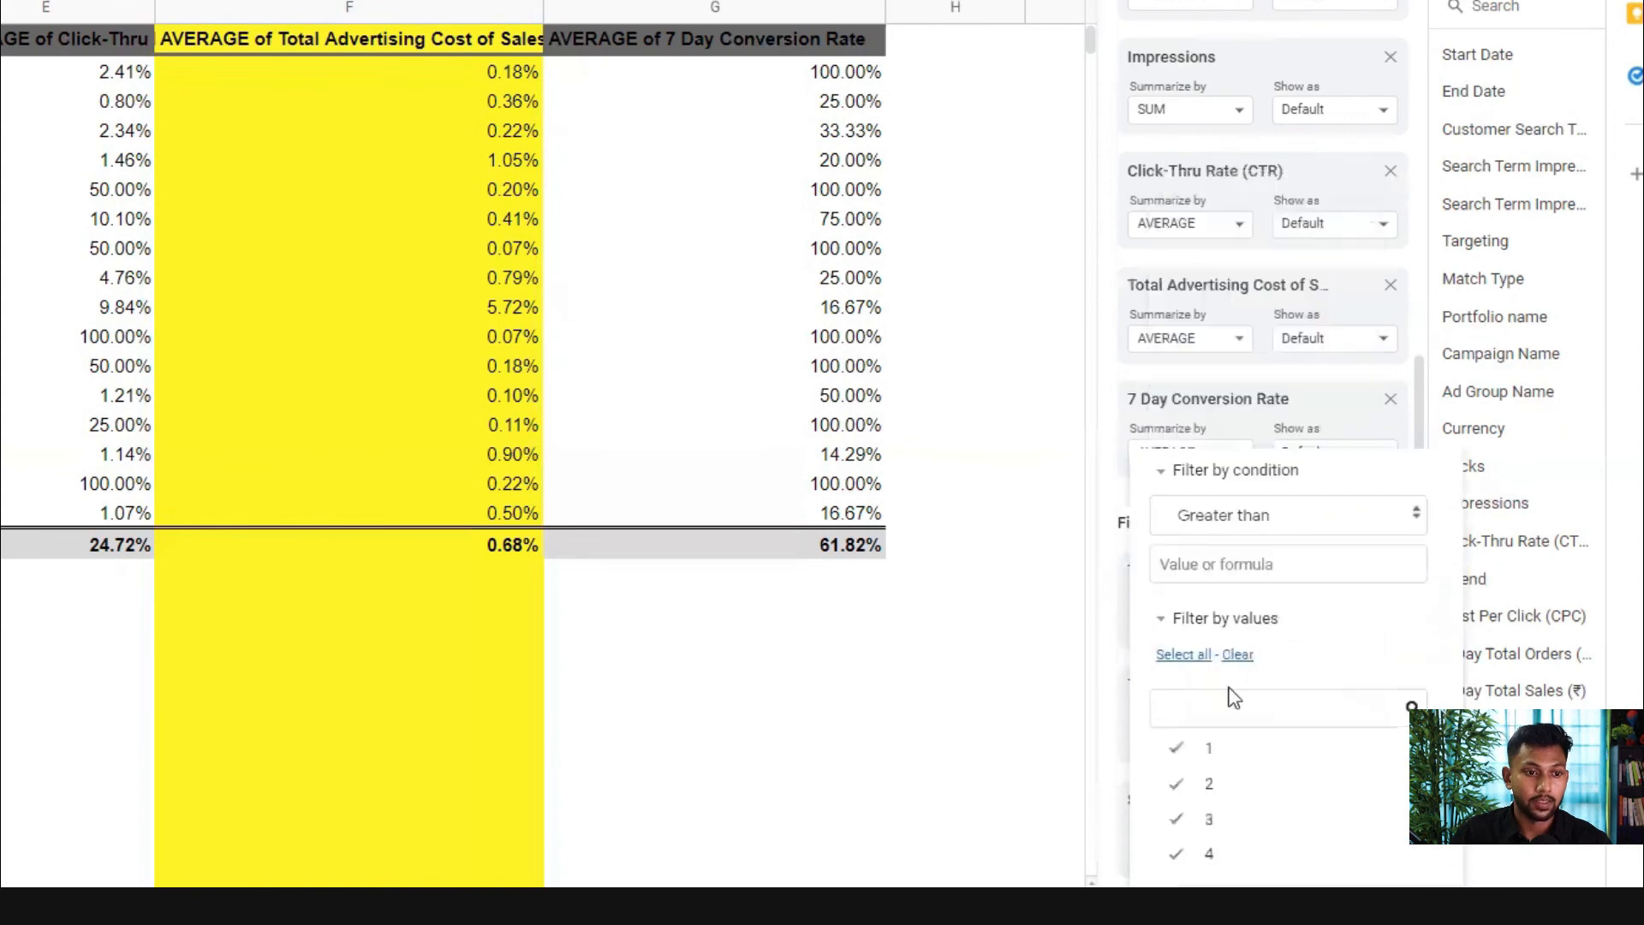
left_click(1243, 563)
type("3")
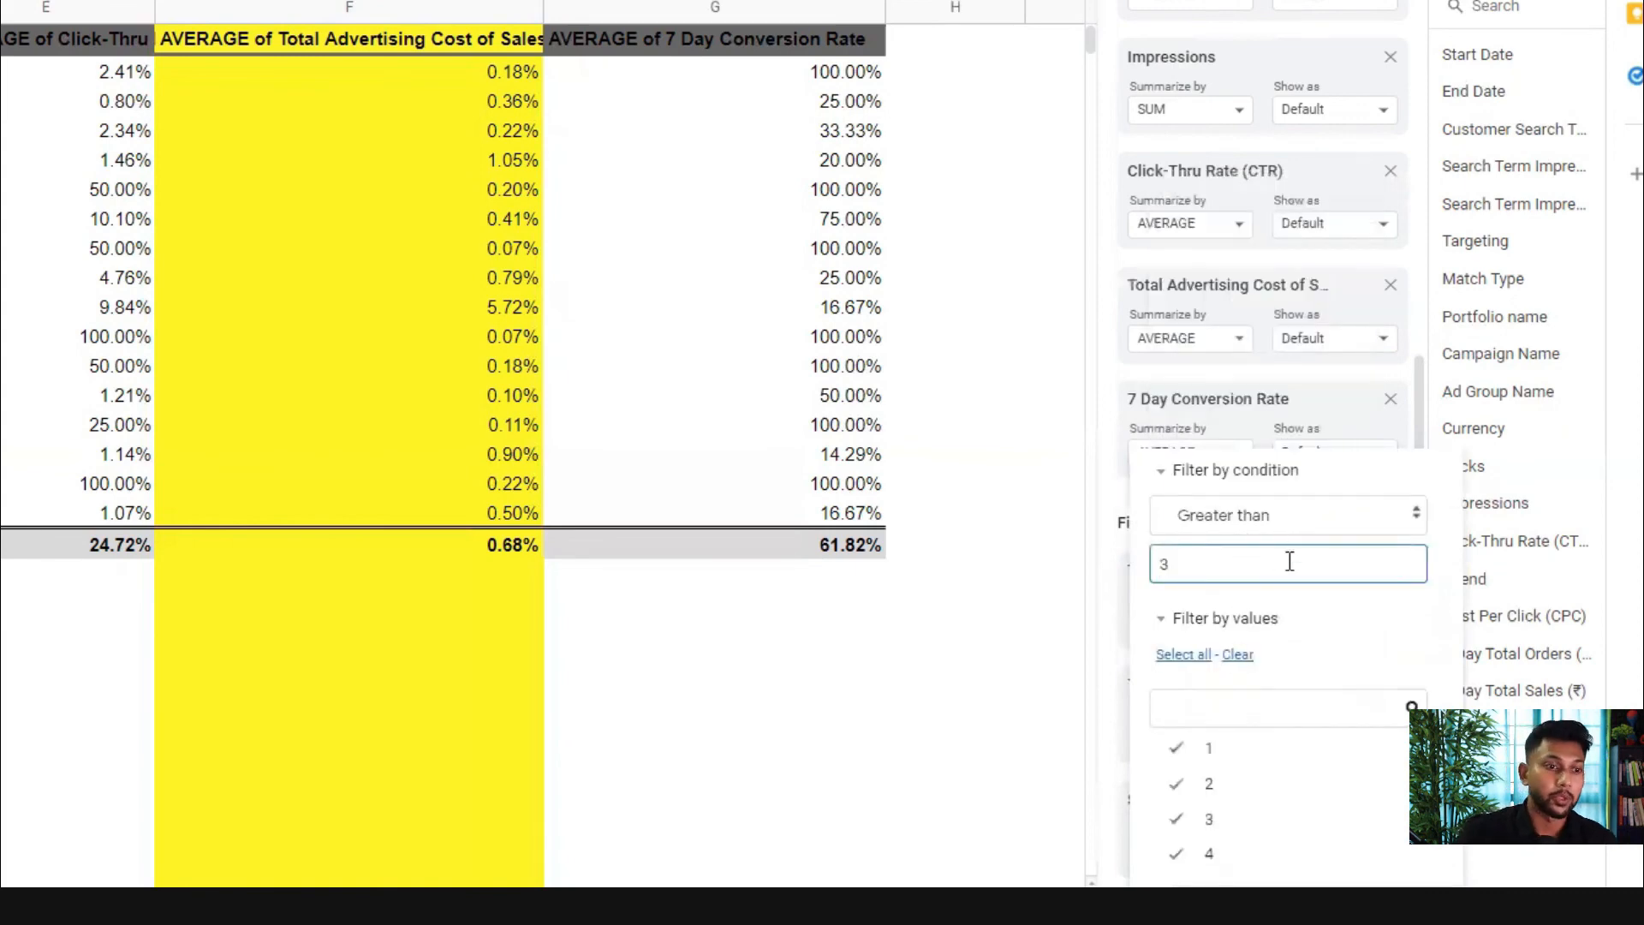
left_click(1216, 882)
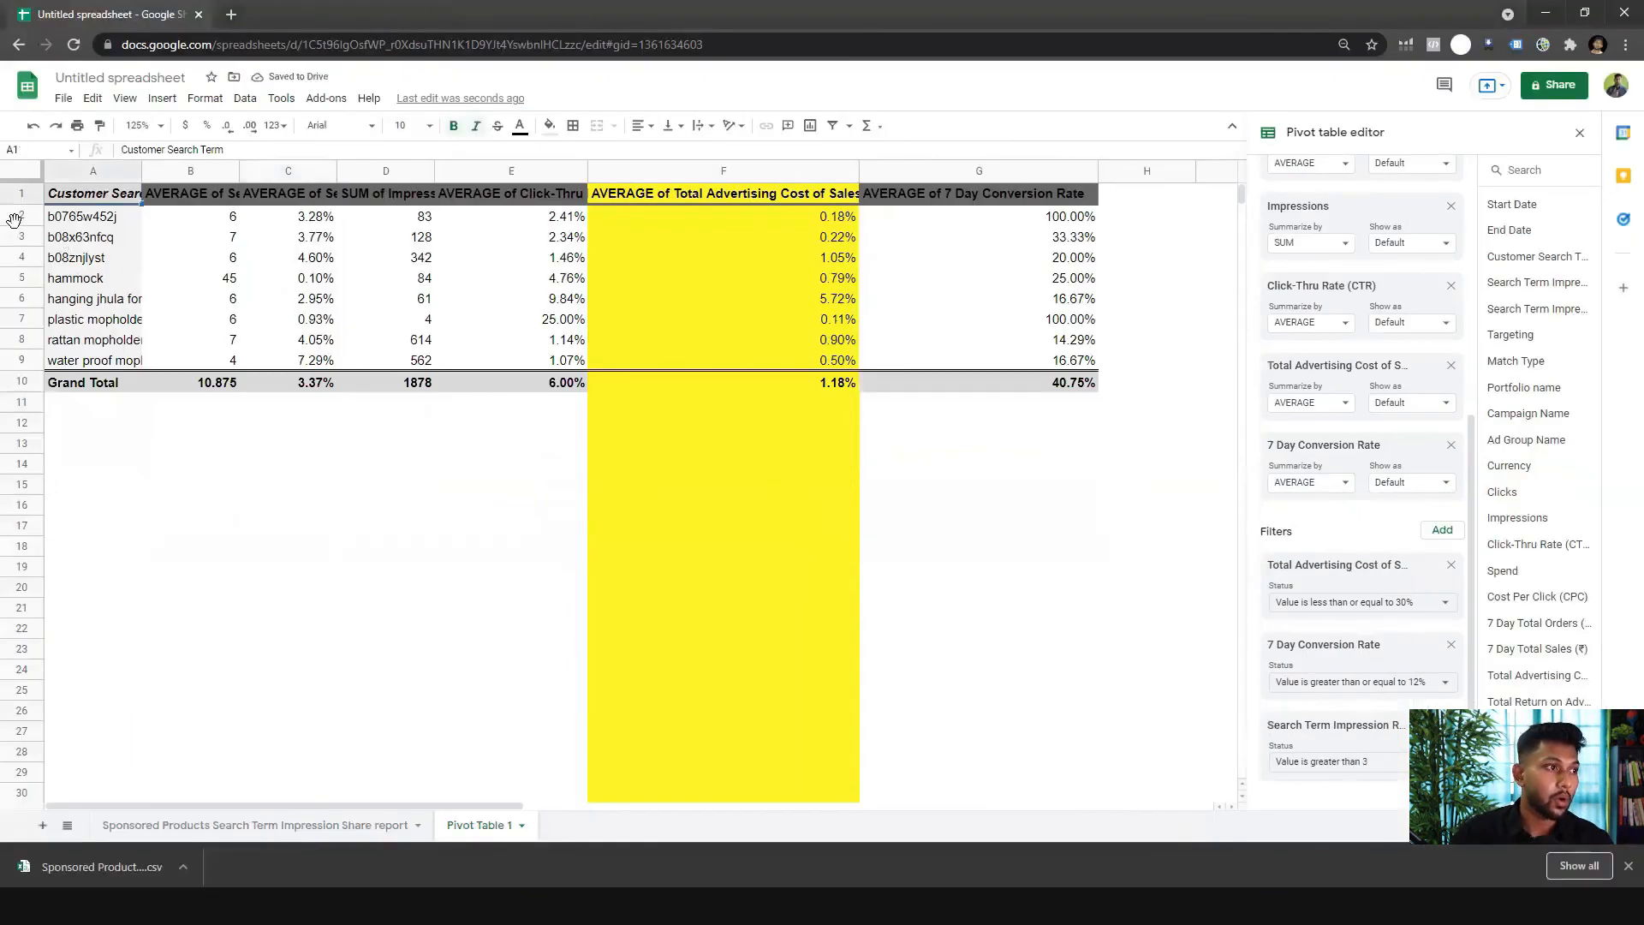
- Review the filtered search terms in rows 2 to 9, examining their impression rank, impression share and average ACOS columns
left_click_drag(15, 216, 15, 359)
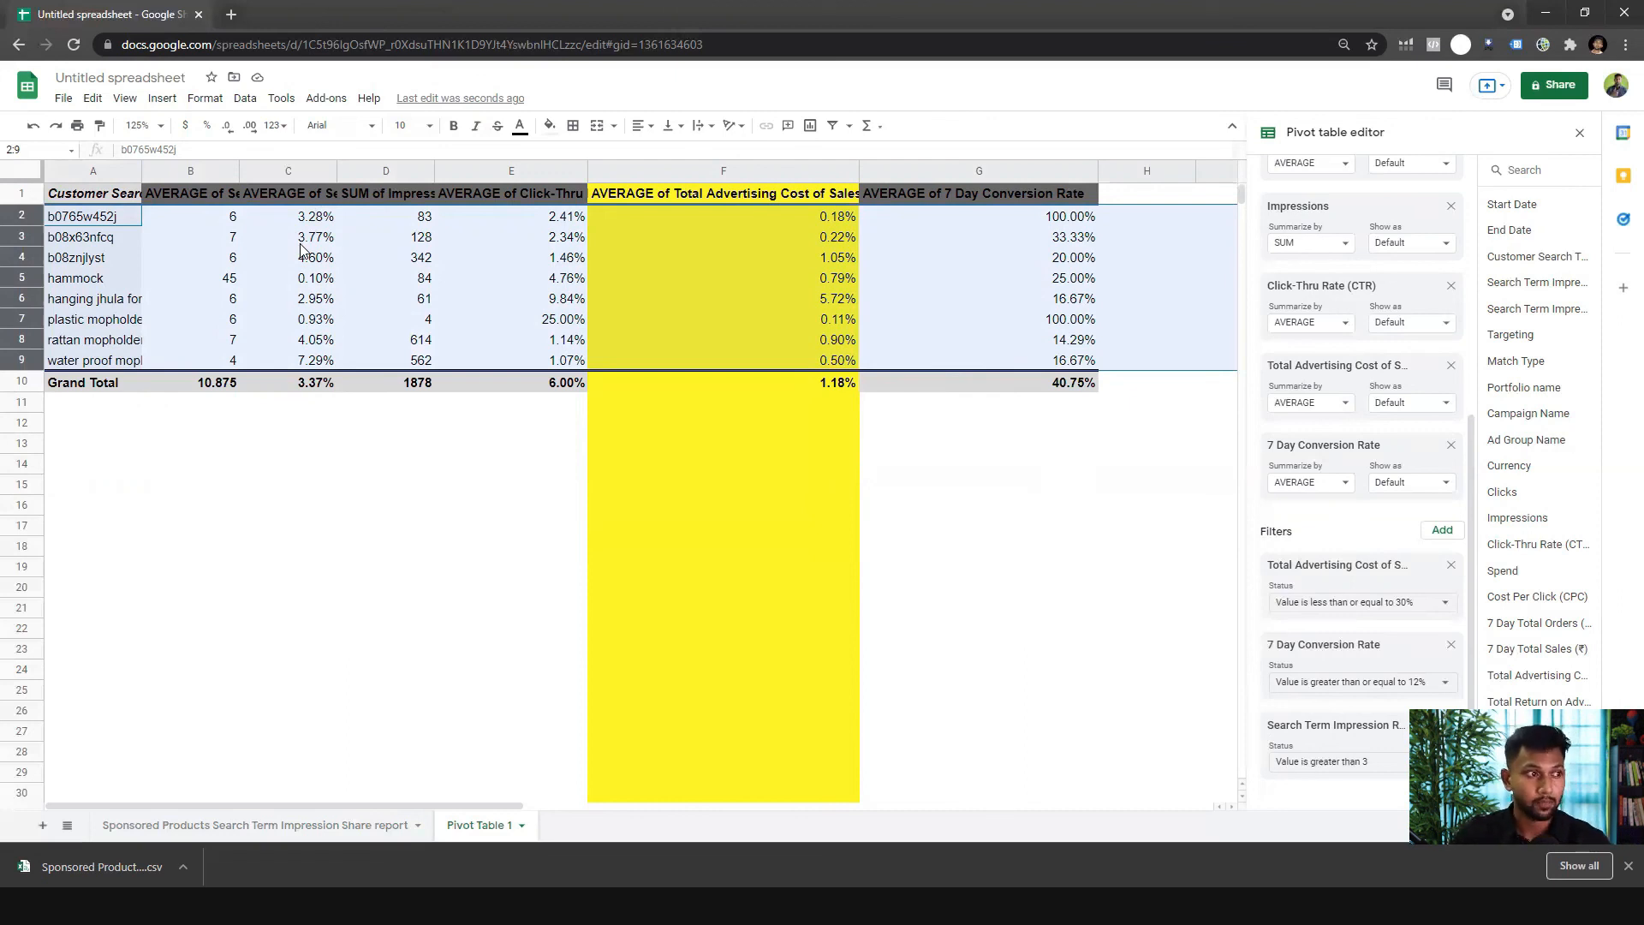
left_click_drag(115, 219, 110, 363)
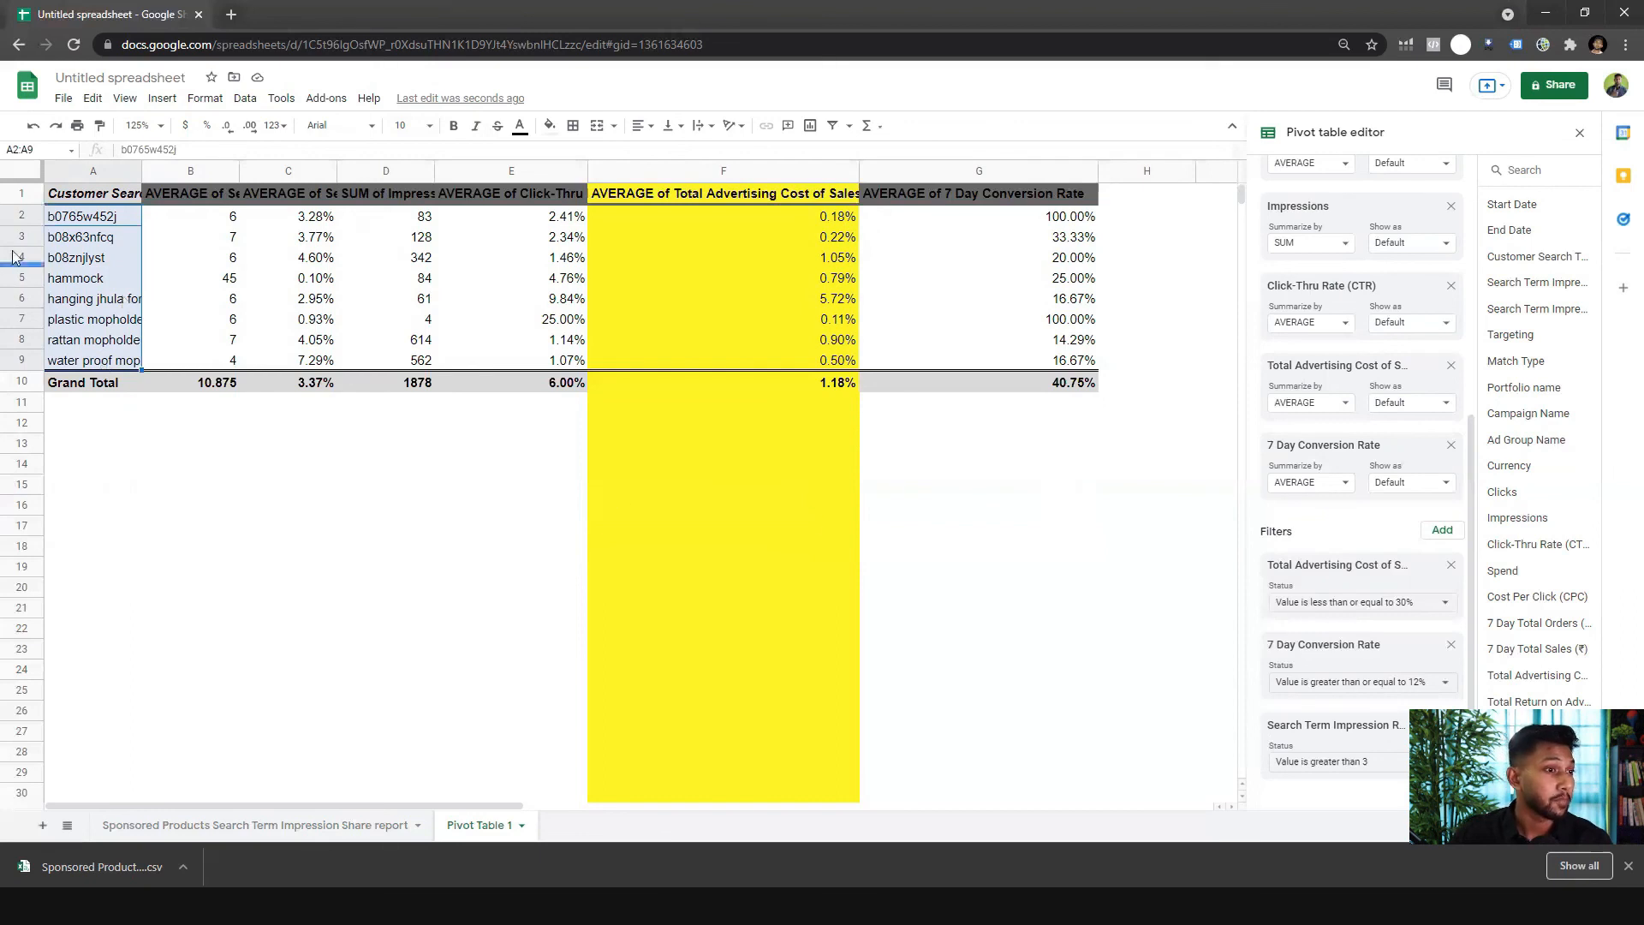
left_click_drag(81, 220, 94, 360)
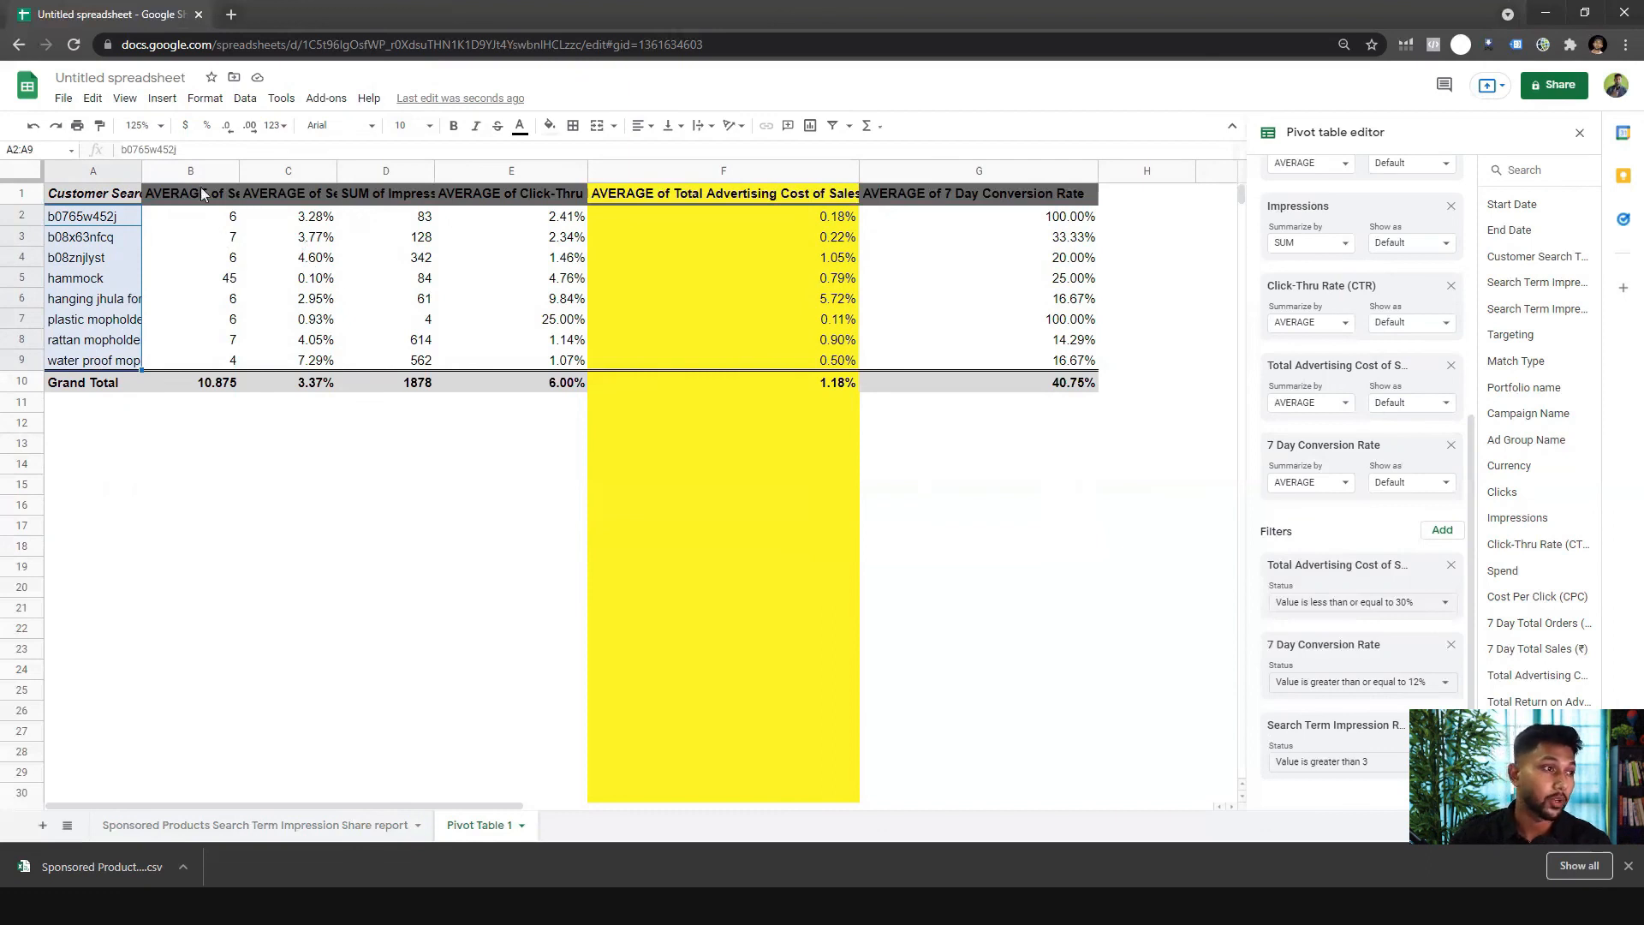
left_click_drag(200, 190, 204, 446)
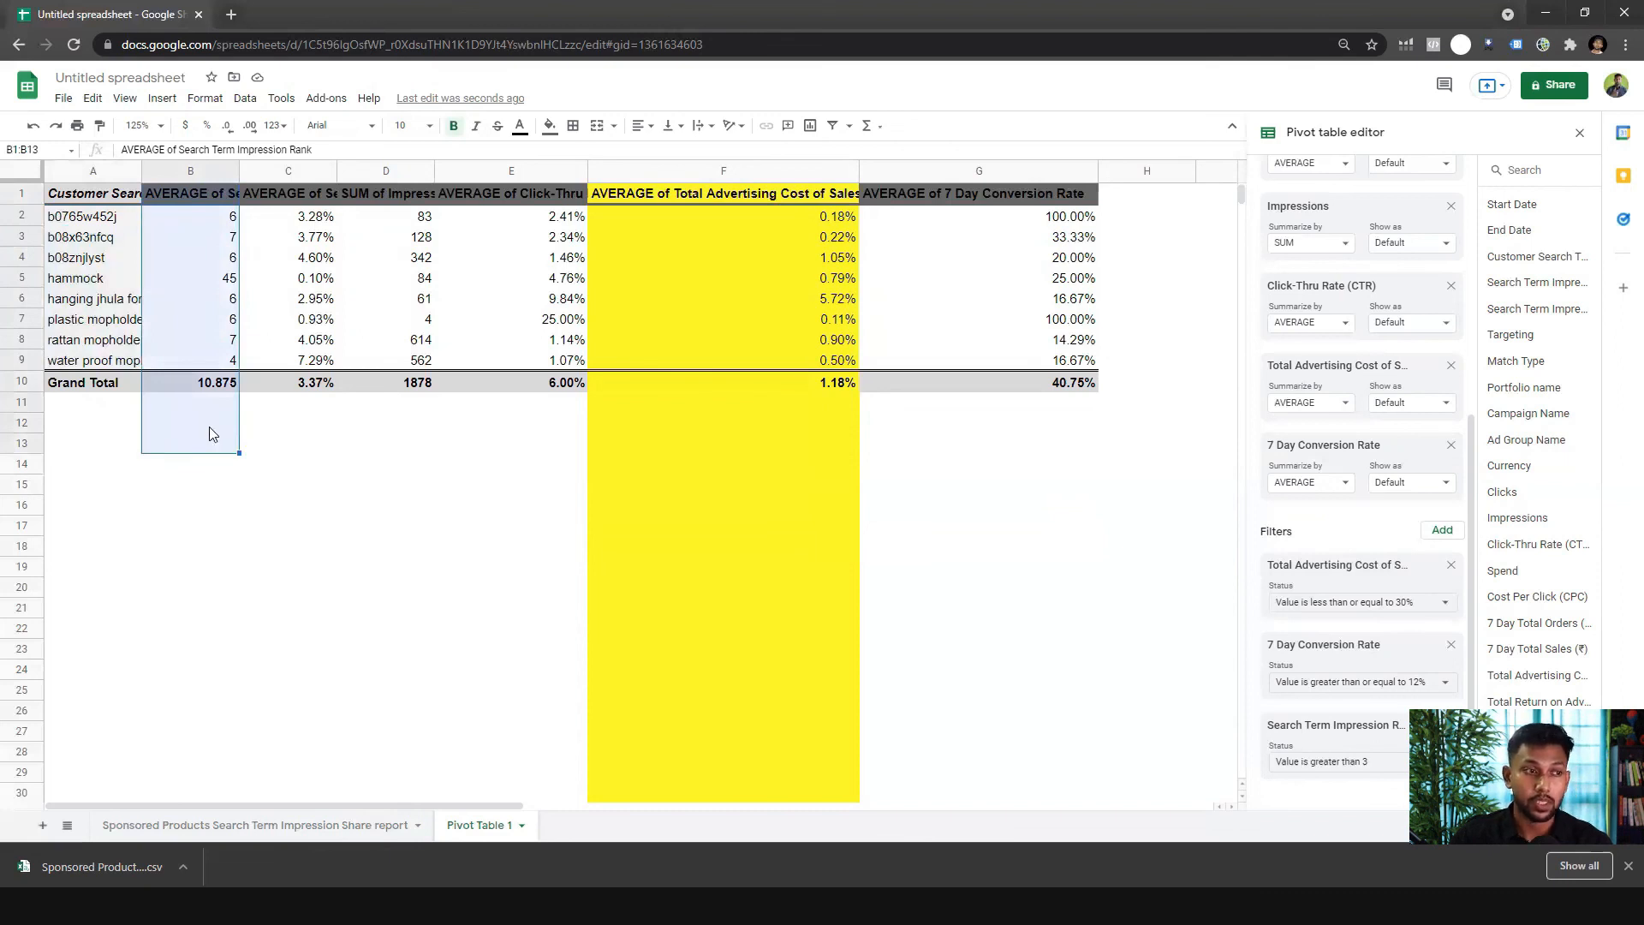
left_click_drag(321, 225, 317, 404)
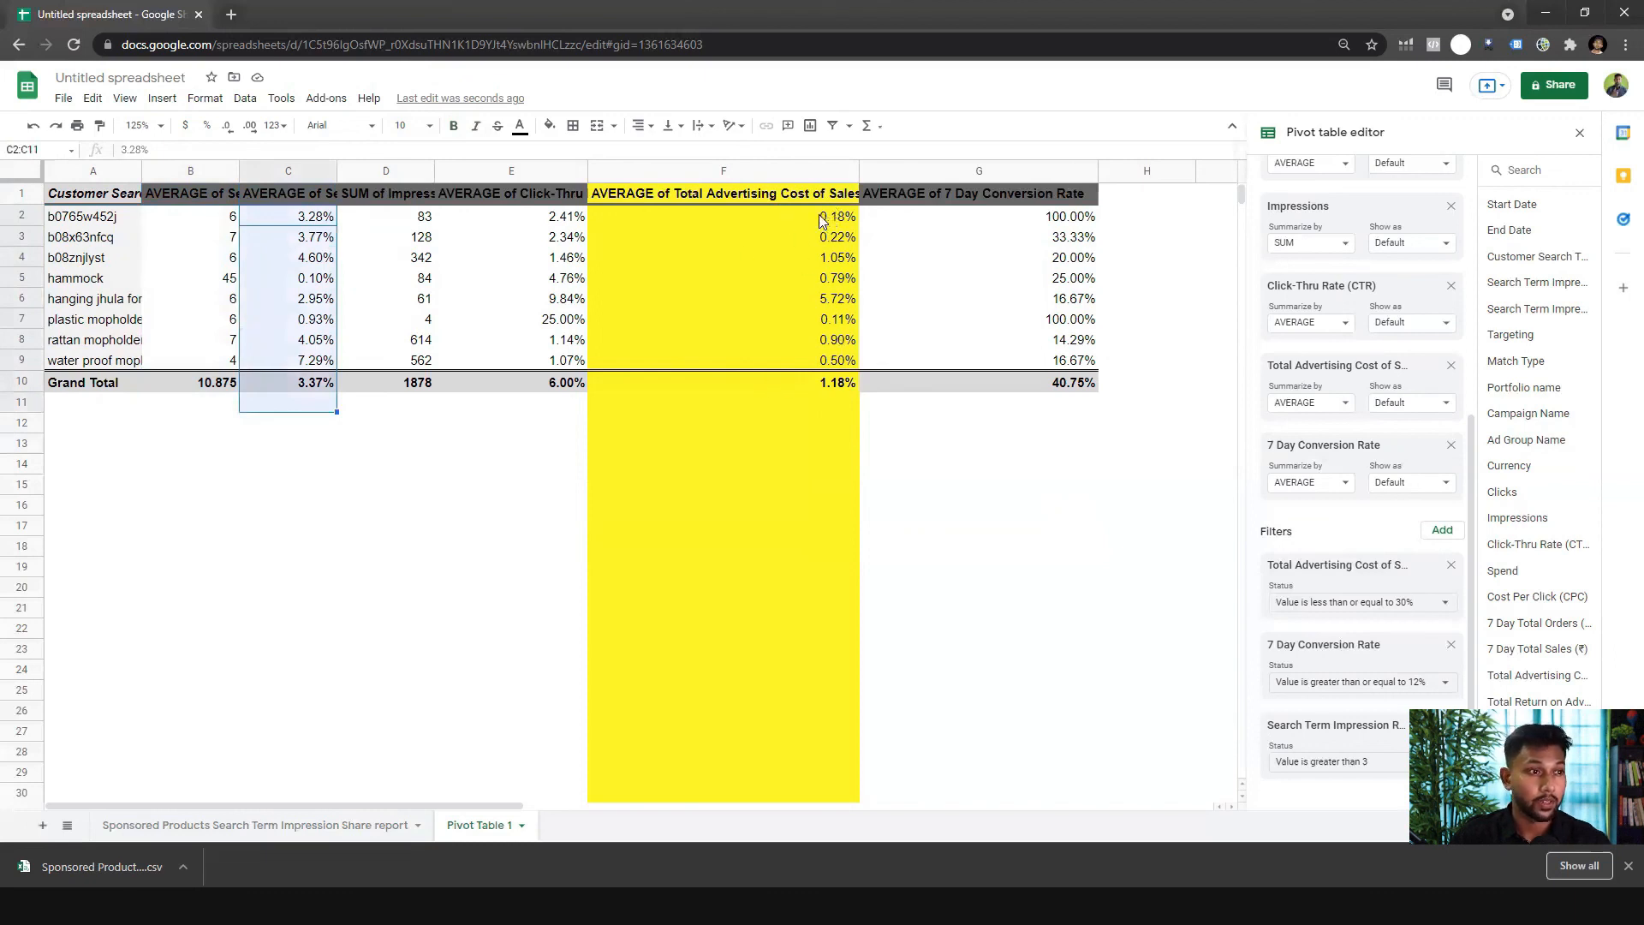
left_click_drag(821, 220, 855, 373)
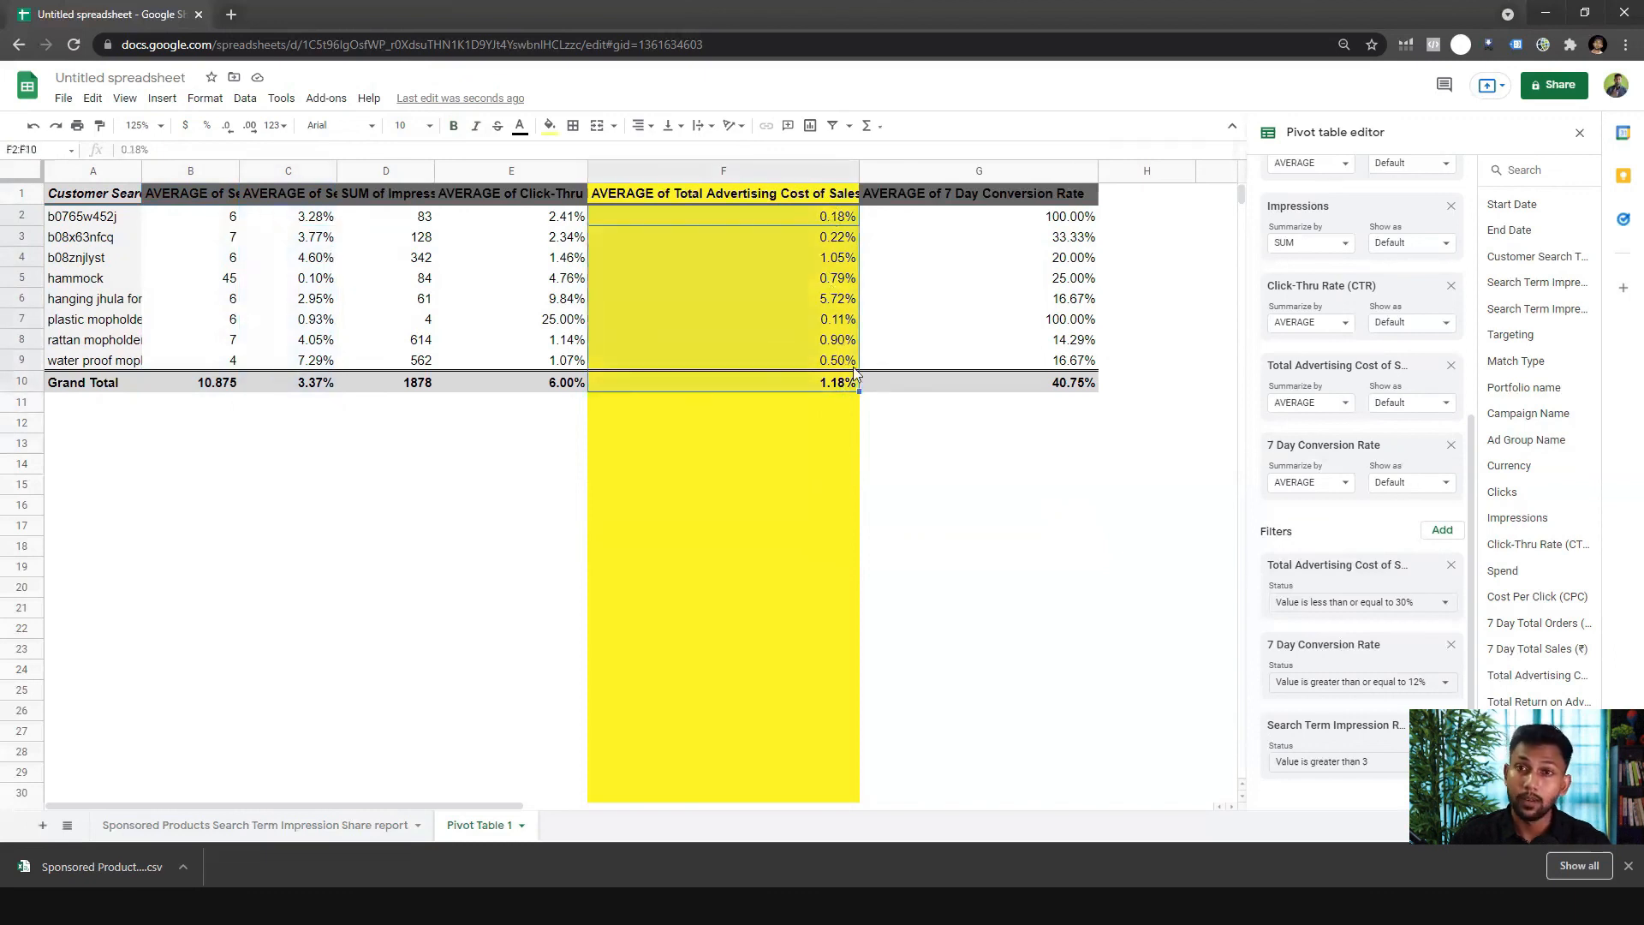